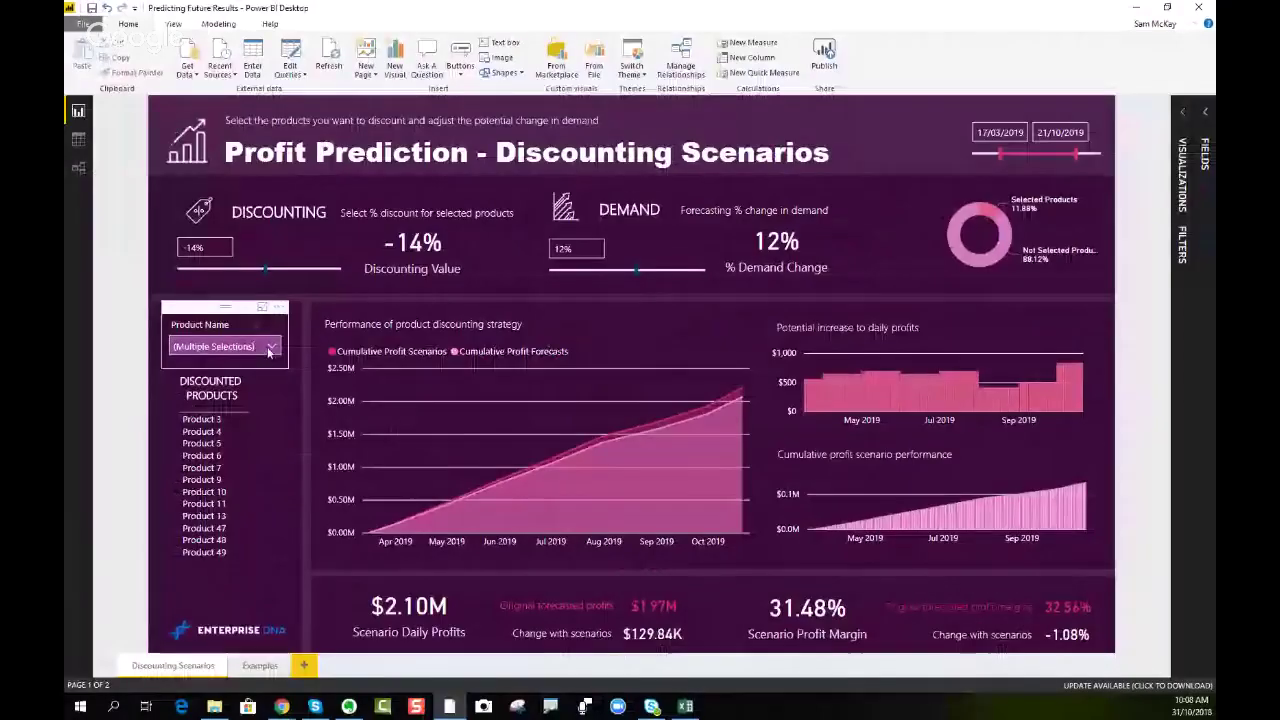
# Step: Add Product 26, Product 27 and Product 28 to the discounted products in the Product Name slicer
pyautogui.click(252, 350)
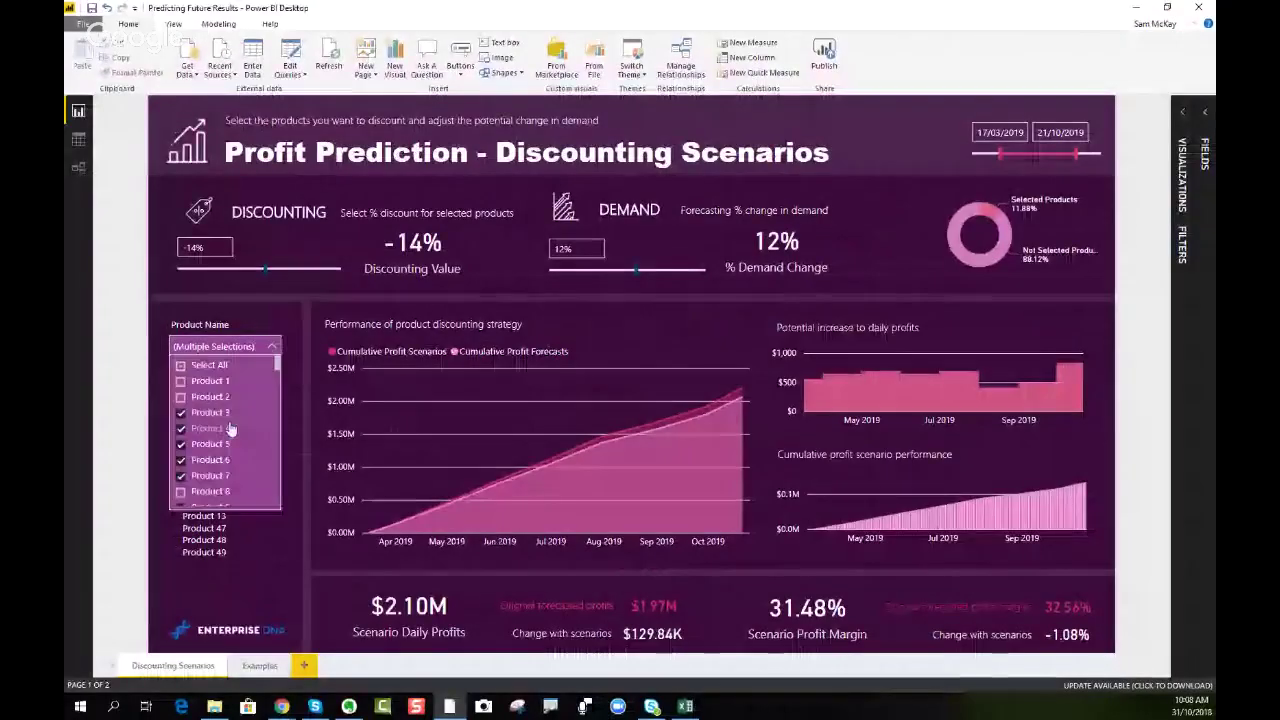
pyautogui.scroll(-1, 215, 507)
pyautogui.scroll(-7, 225, 440)
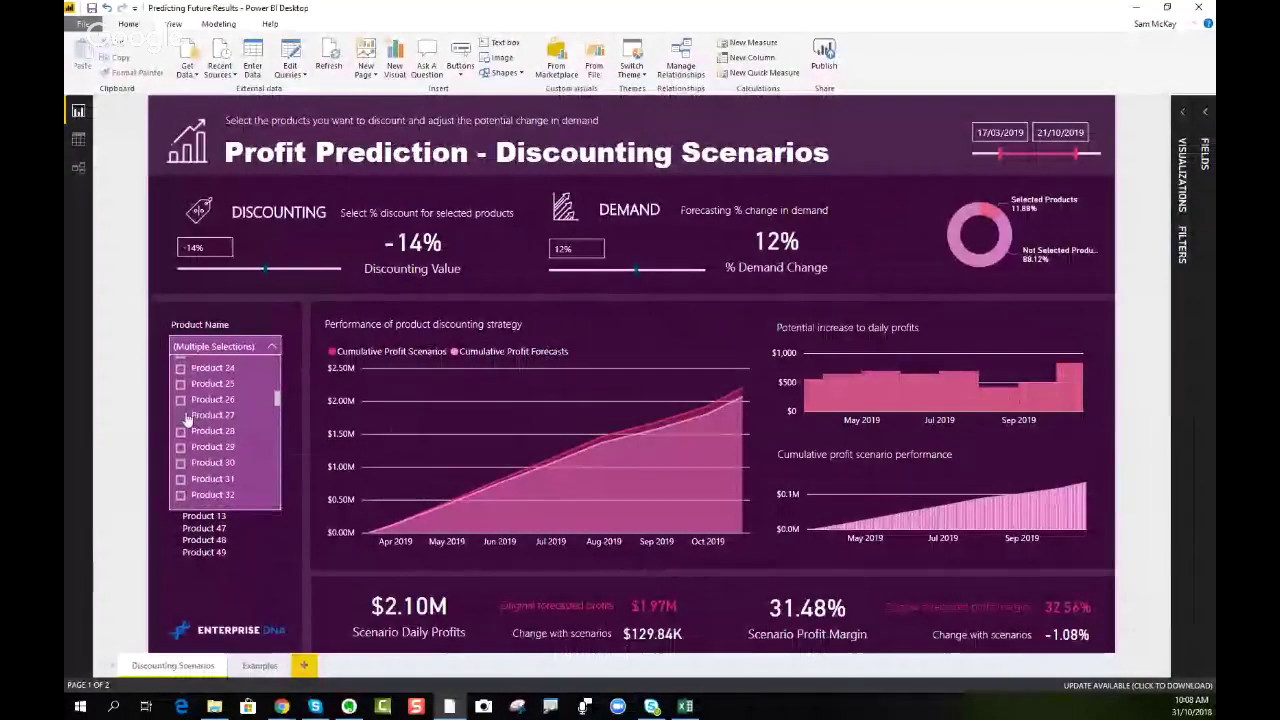
pyautogui.click(181, 415)
pyautogui.click(181, 399)
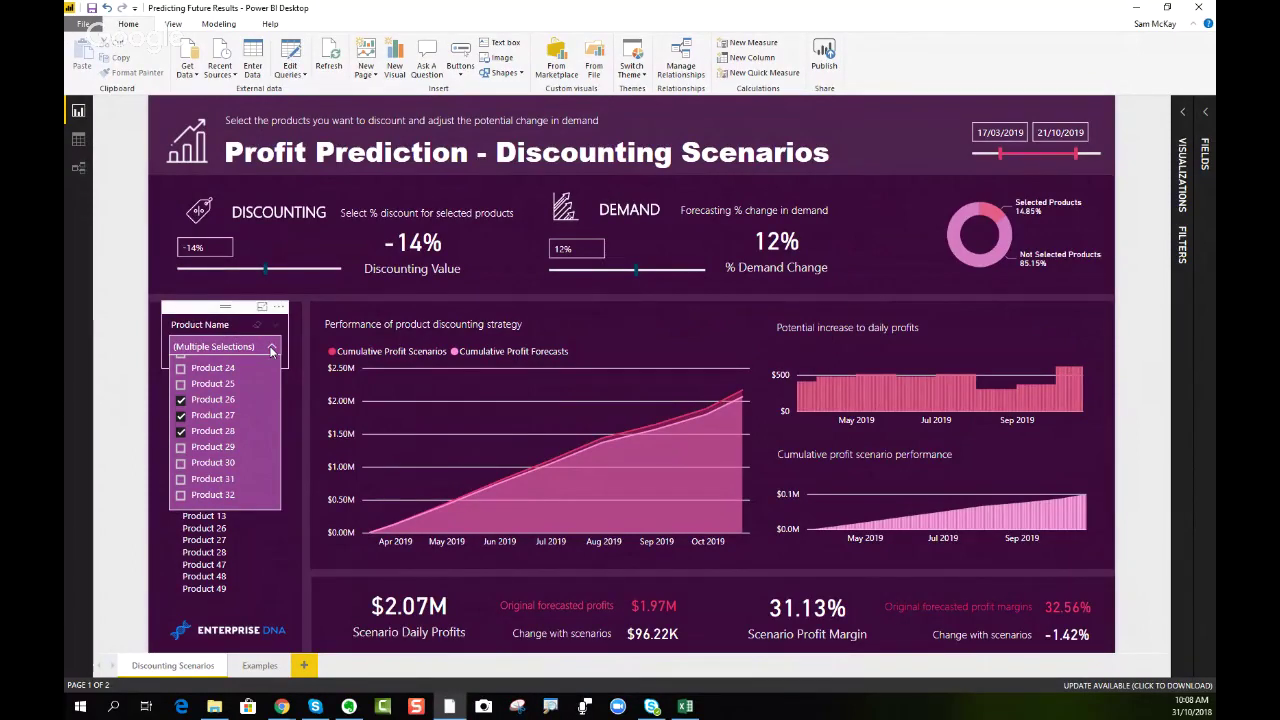
pyautogui.click(271, 347)
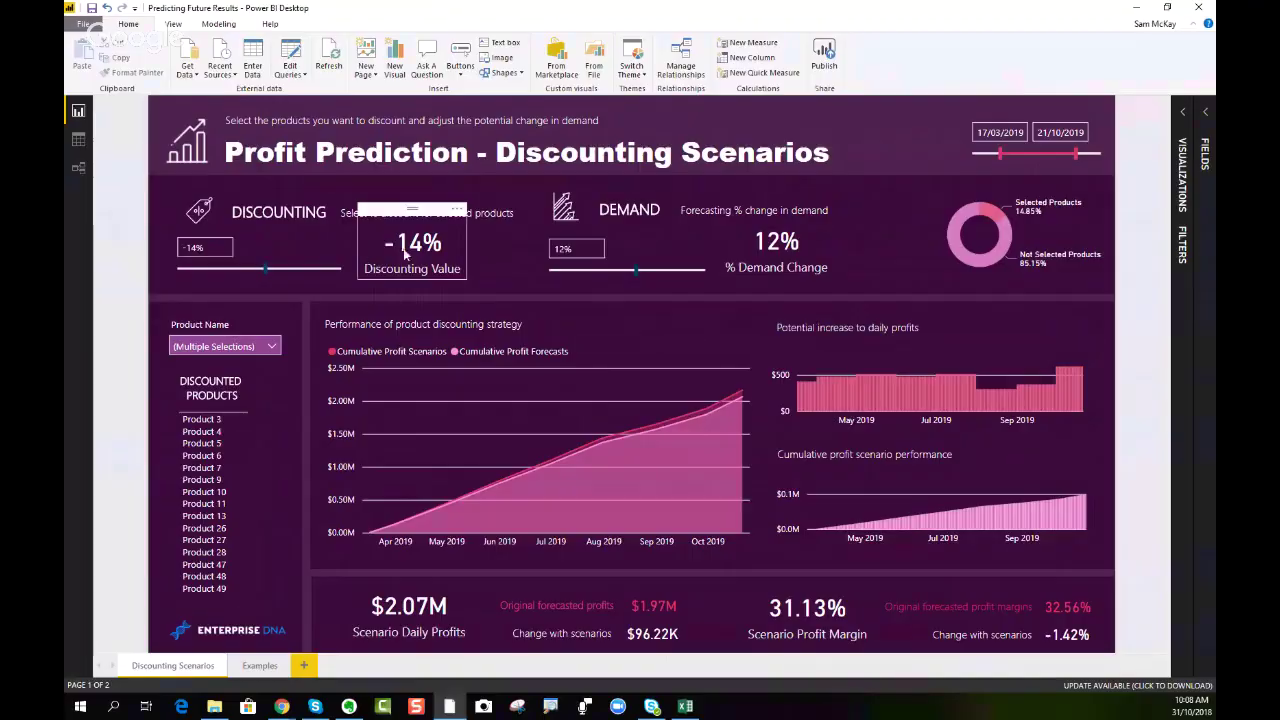
# Step: Set the discounting value to -20% and check the selected and not selected product shares in the donut chart
pyautogui.click(141, 344)
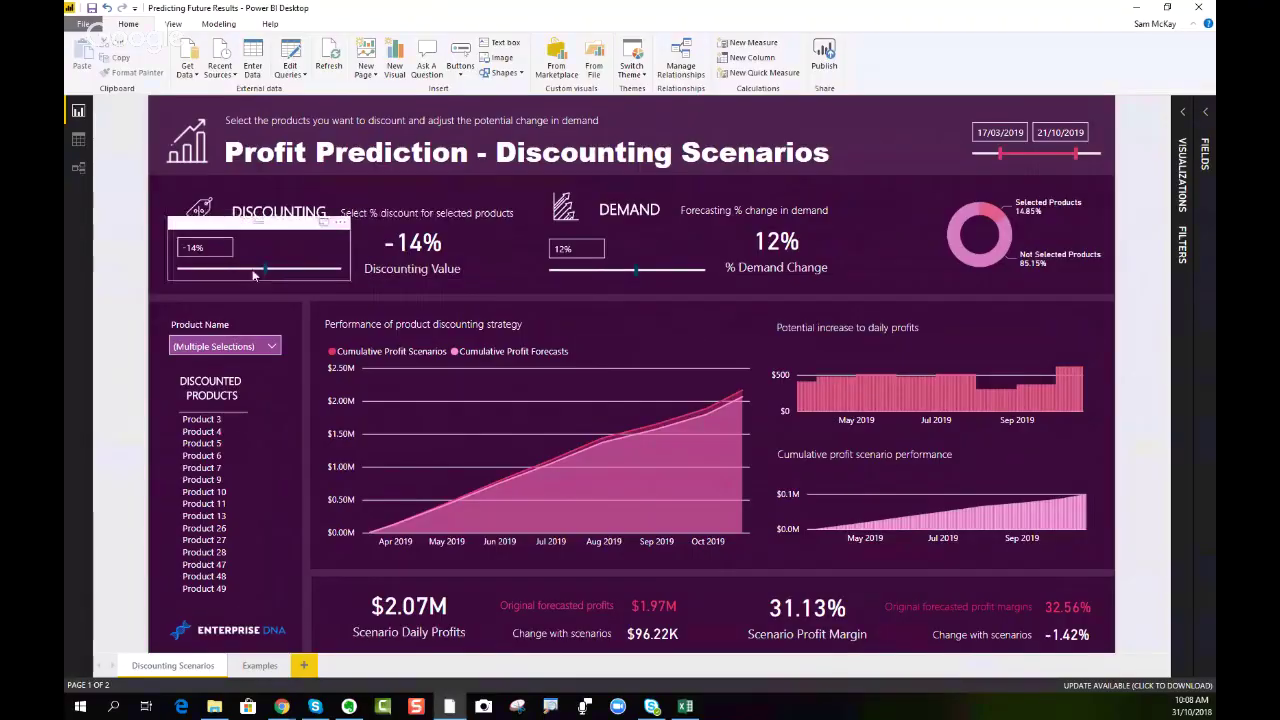
pyautogui.moveTo(248, 276); pyautogui.dragTo(237, 276)
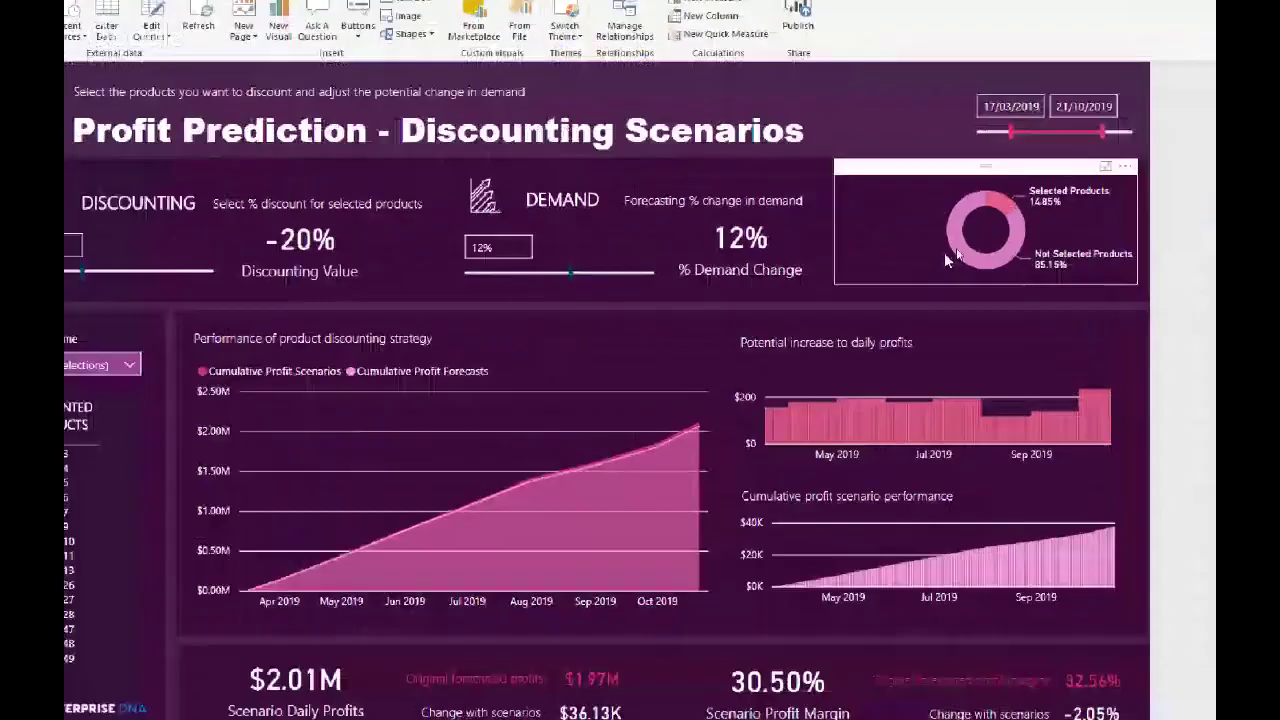
pyautogui.moveTo(1055, 206)
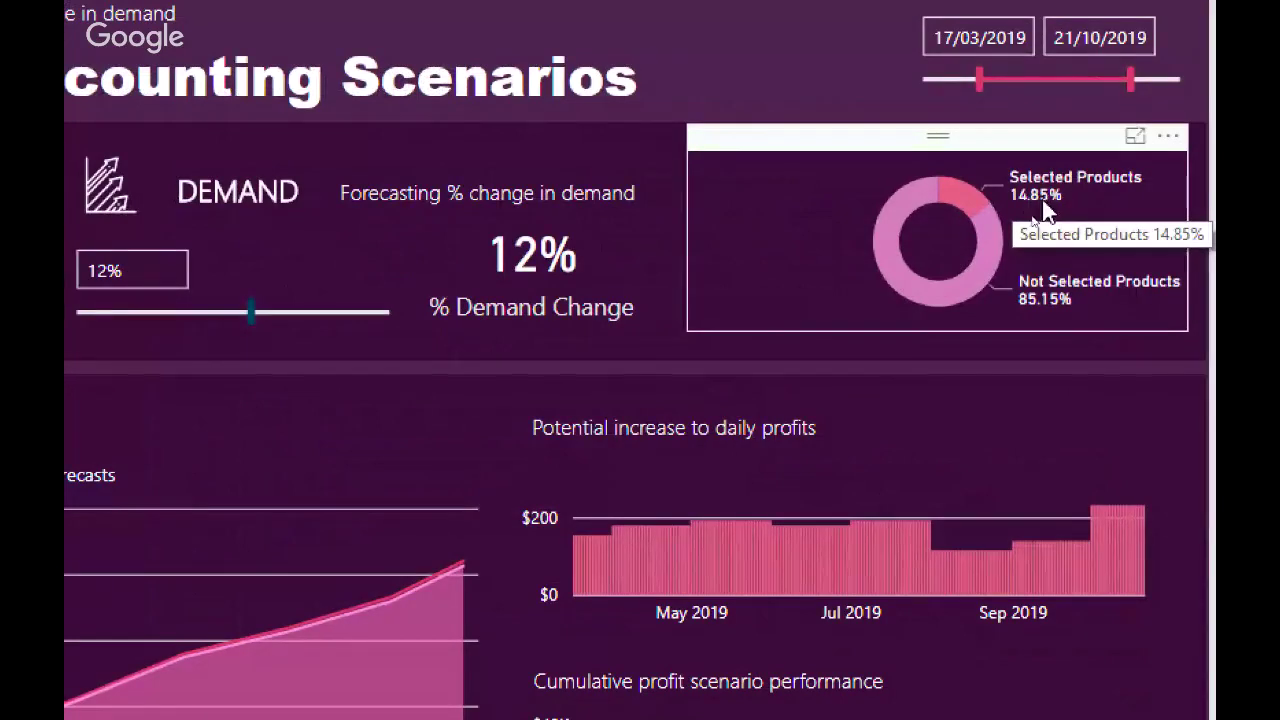
pyautogui.moveTo(1022, 303)
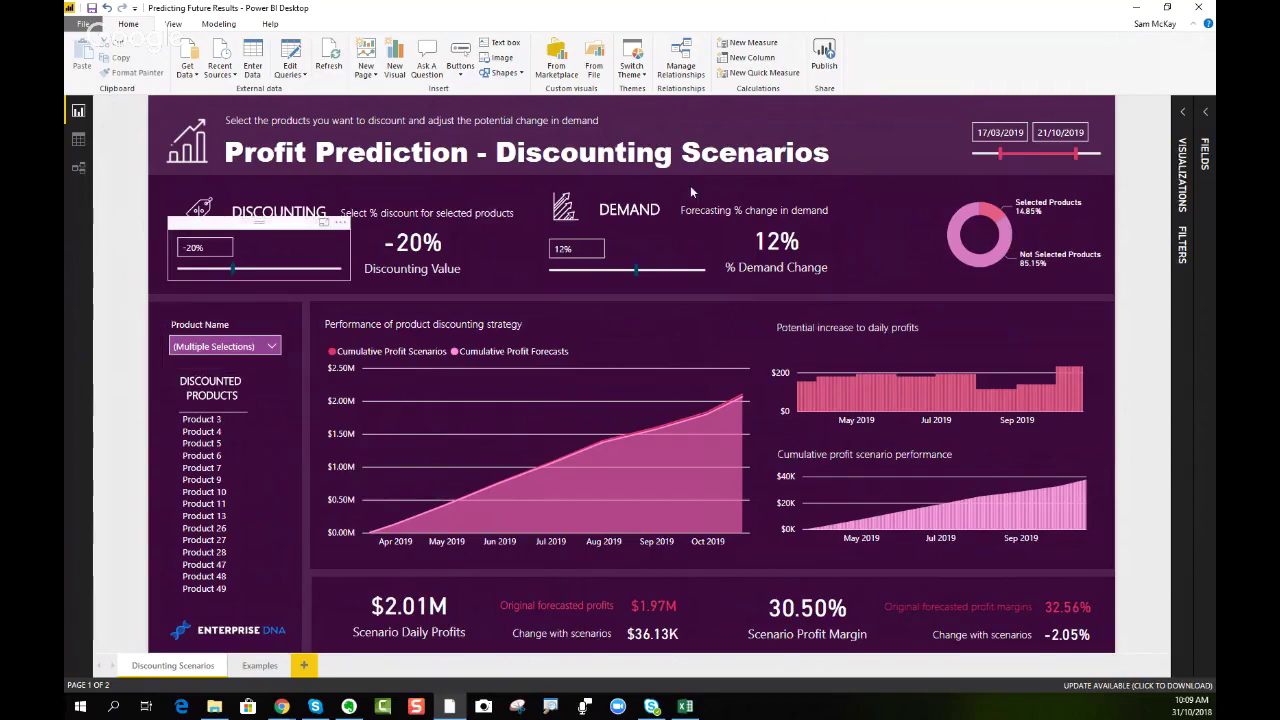
# Step: Set the report's date range to 1/03/2019 through 4/07/2019
pyautogui.moveTo(996, 157); pyautogui.dragTo(1060, 154)
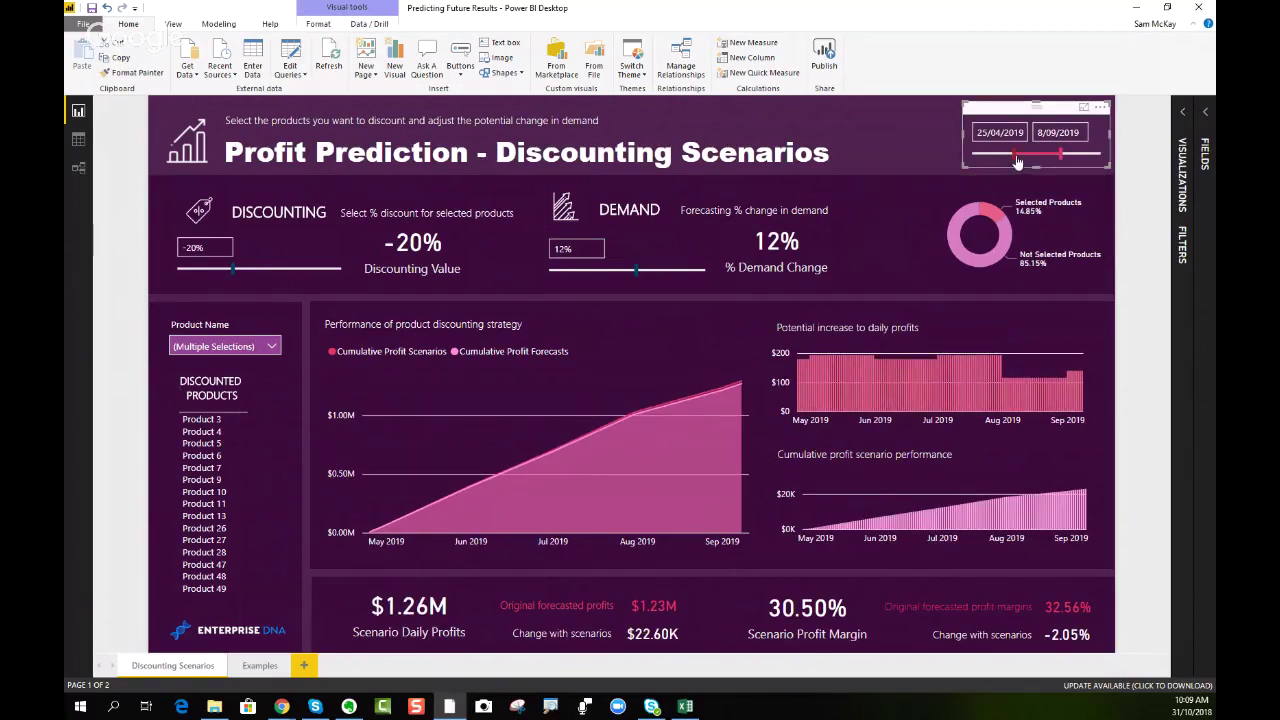
pyautogui.moveTo(1016, 156)
pyautogui.mouseDown()
pyautogui.moveTo(994, 155)
pyautogui.moveTo(1038, 158)
pyautogui.mouseUp()
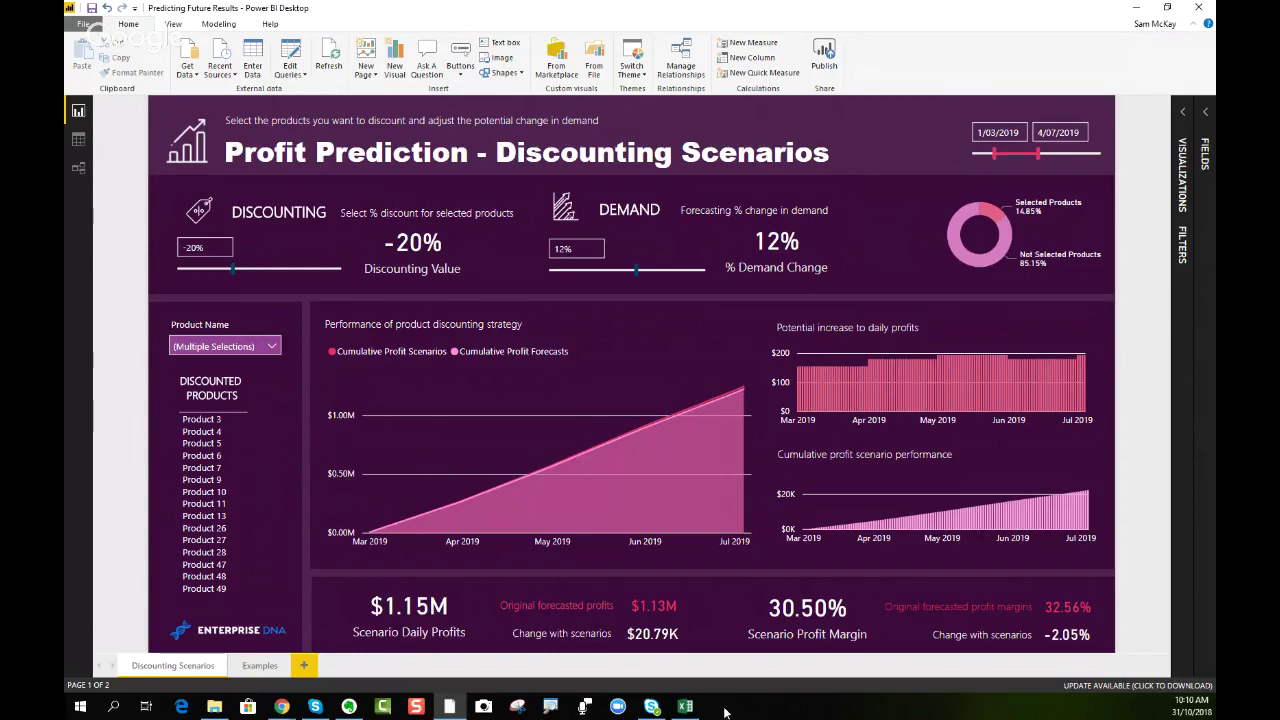
# Step: Switch to the Predicting Future Results - Data Model workbook in Excel
pyautogui.moveTo(684, 710)
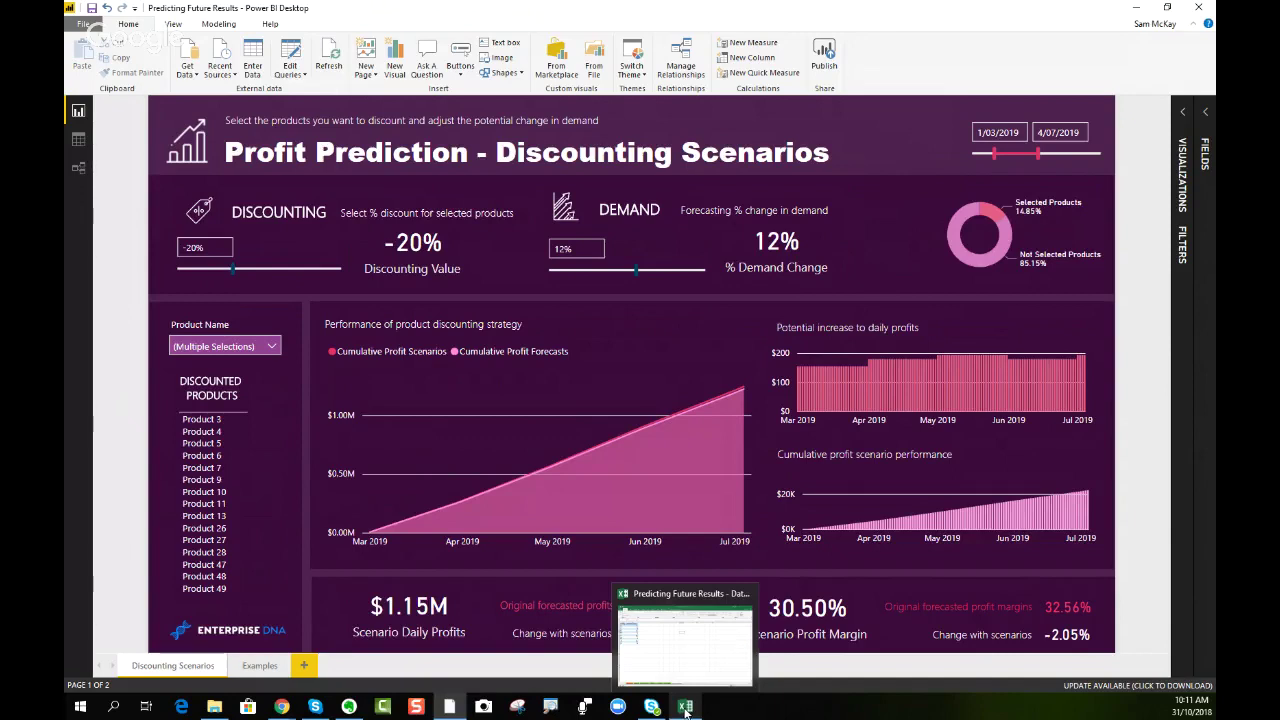
pyautogui.click(686, 709)
pyautogui.click(327, 474)
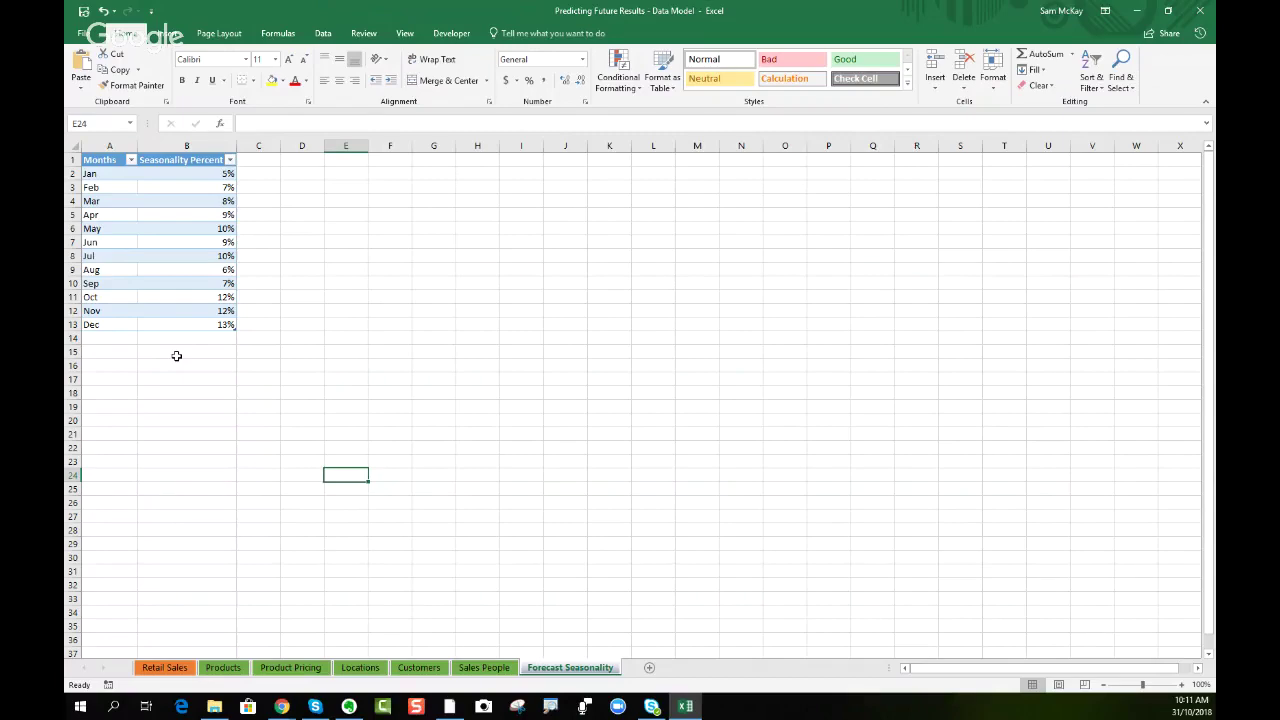
# Step: Review the Retail Sales sheet's columns, from Order ID through the product, location, salesperson and customer IDs to Purchase Date and Quantity
pyautogui.click(163, 668)
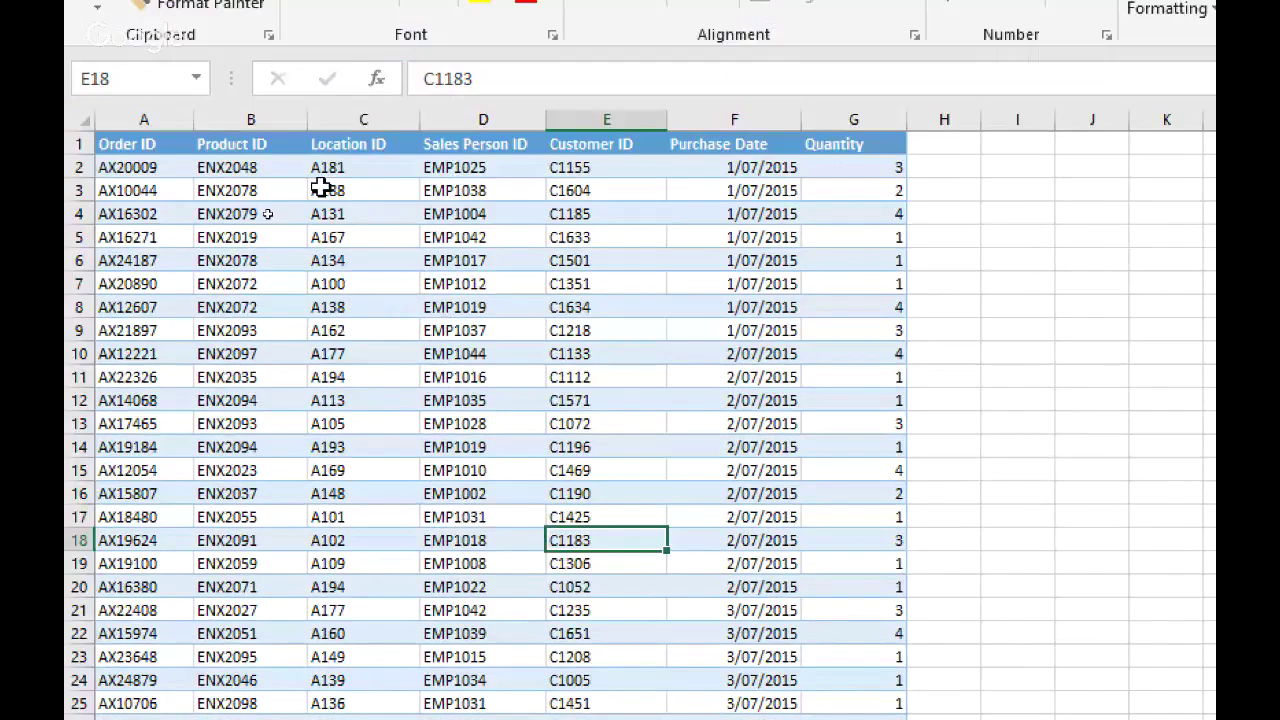
pyautogui.click(725, 165)
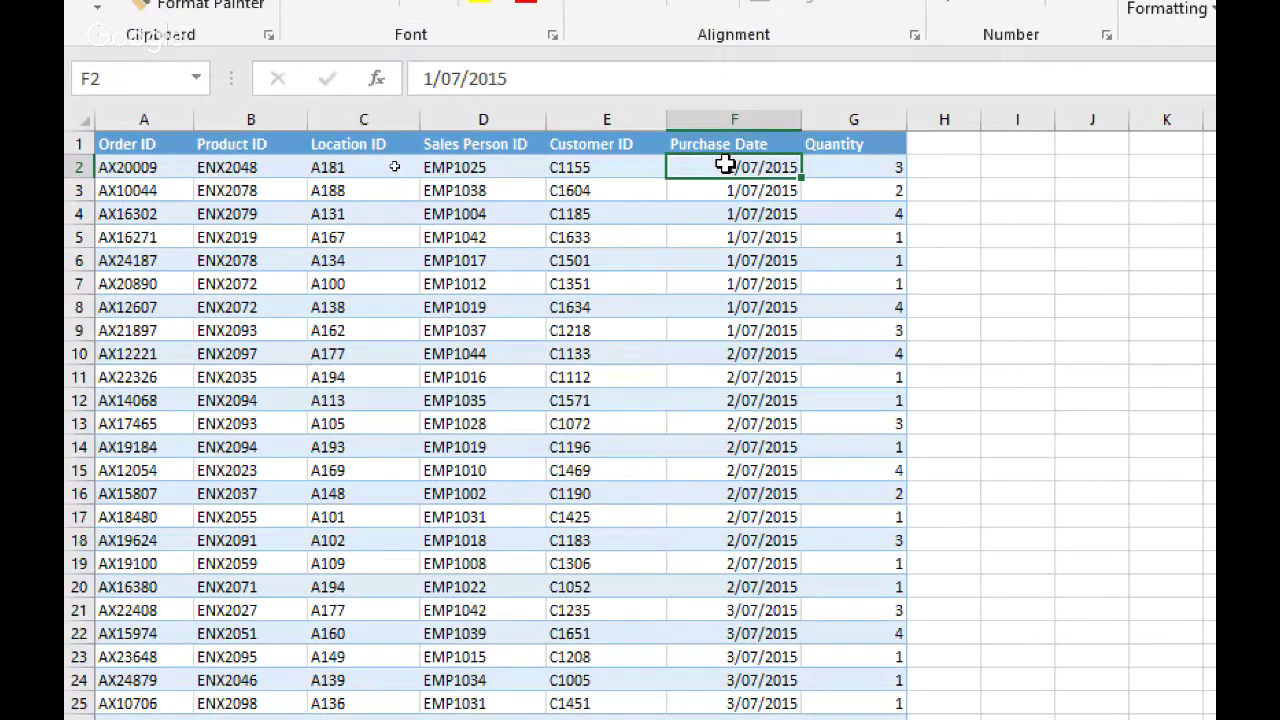
pyautogui.click(596, 166)
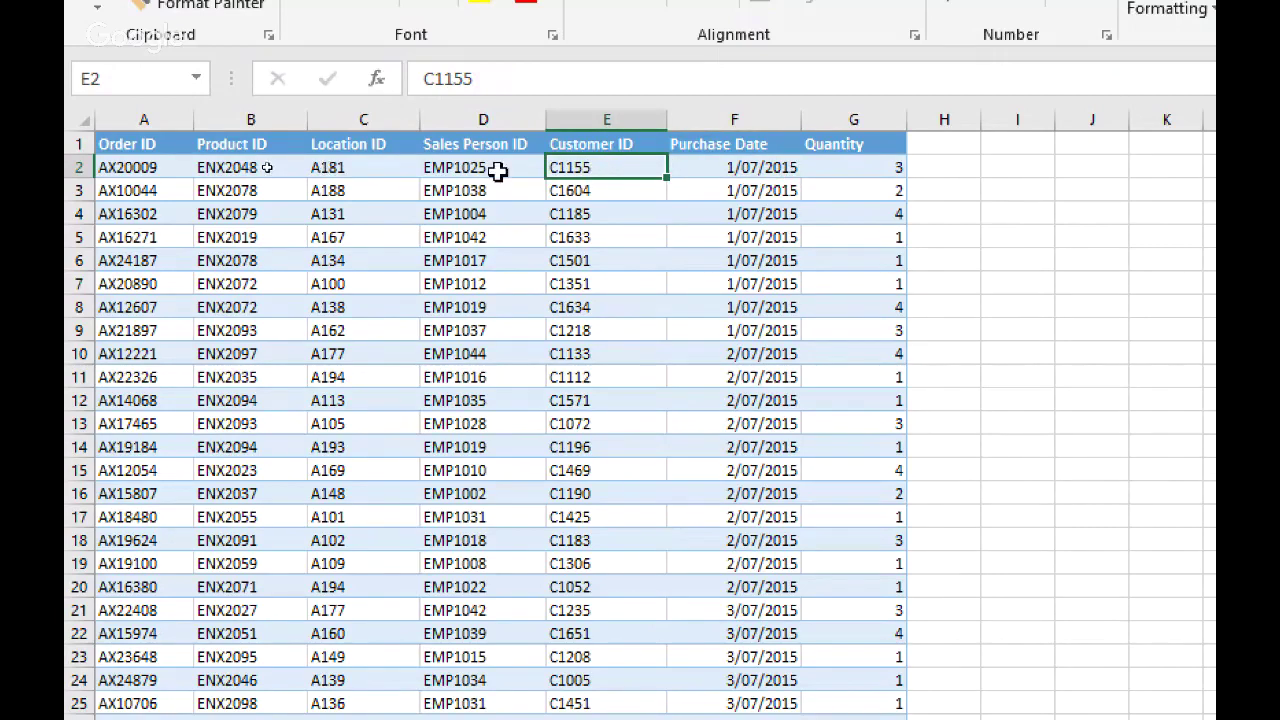
pyautogui.click(452, 170)
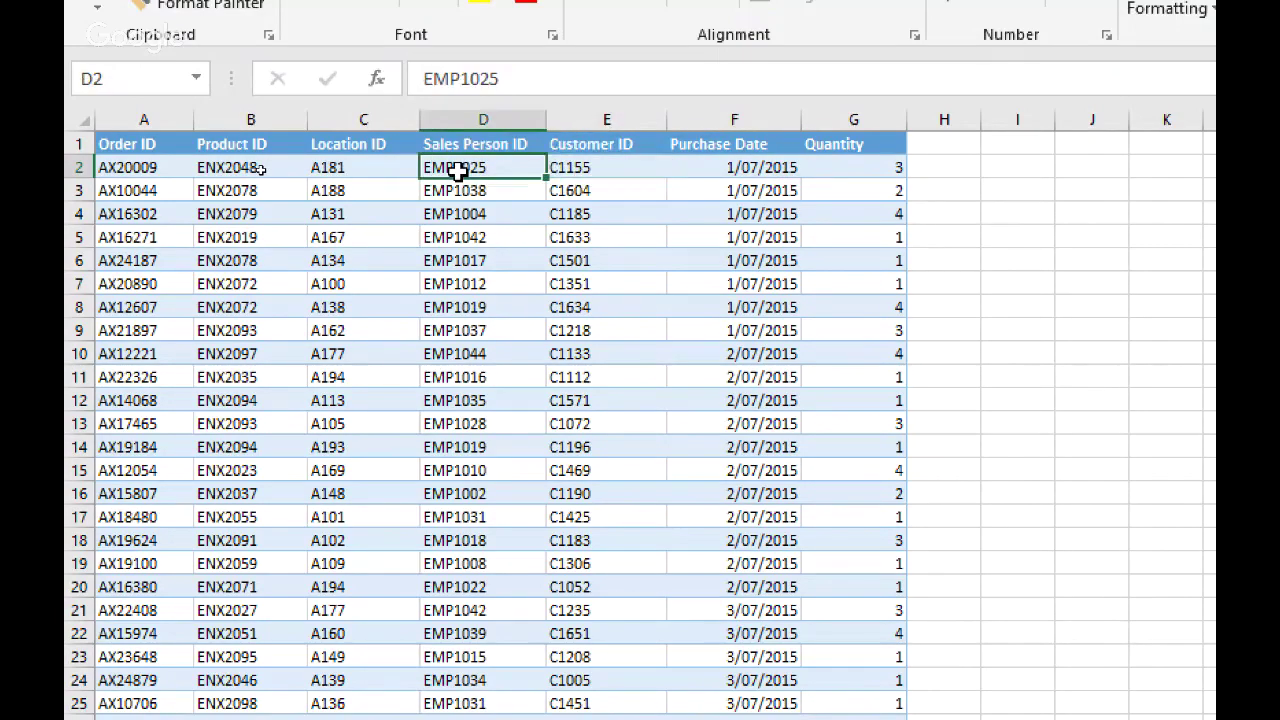
pyautogui.click(392, 169)
pyautogui.click(218, 168)
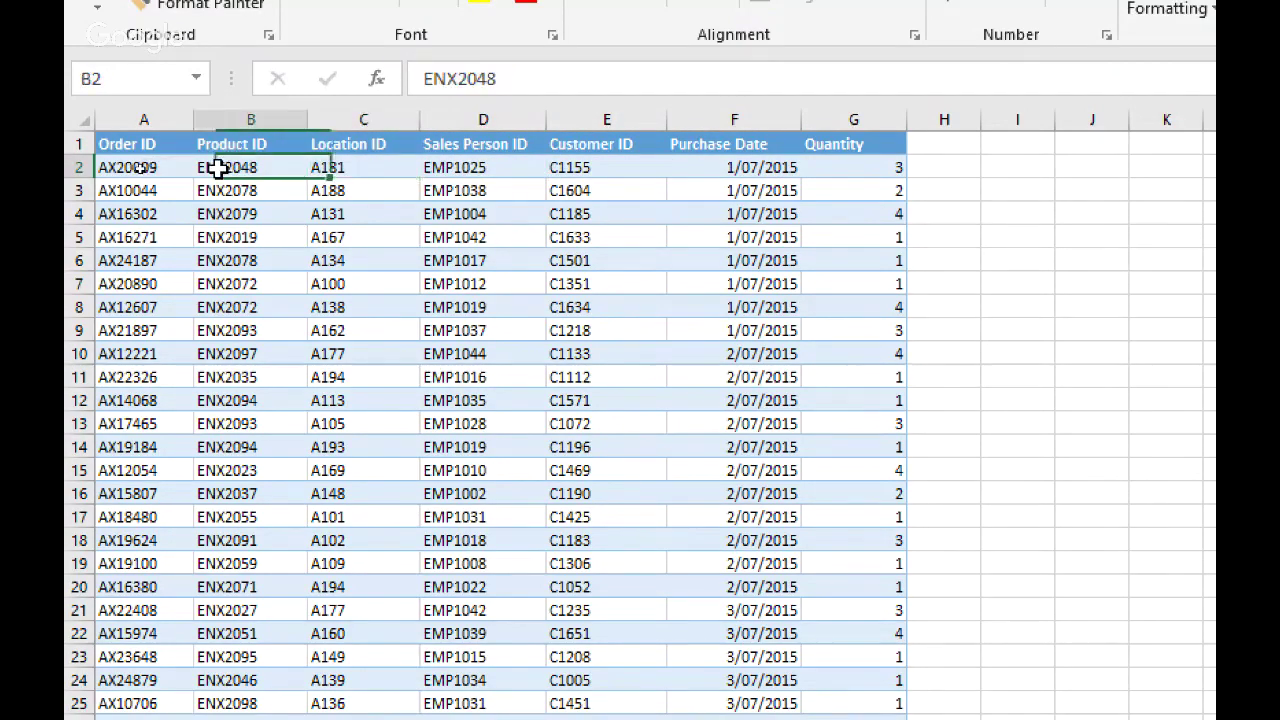
pyautogui.click(145, 168)
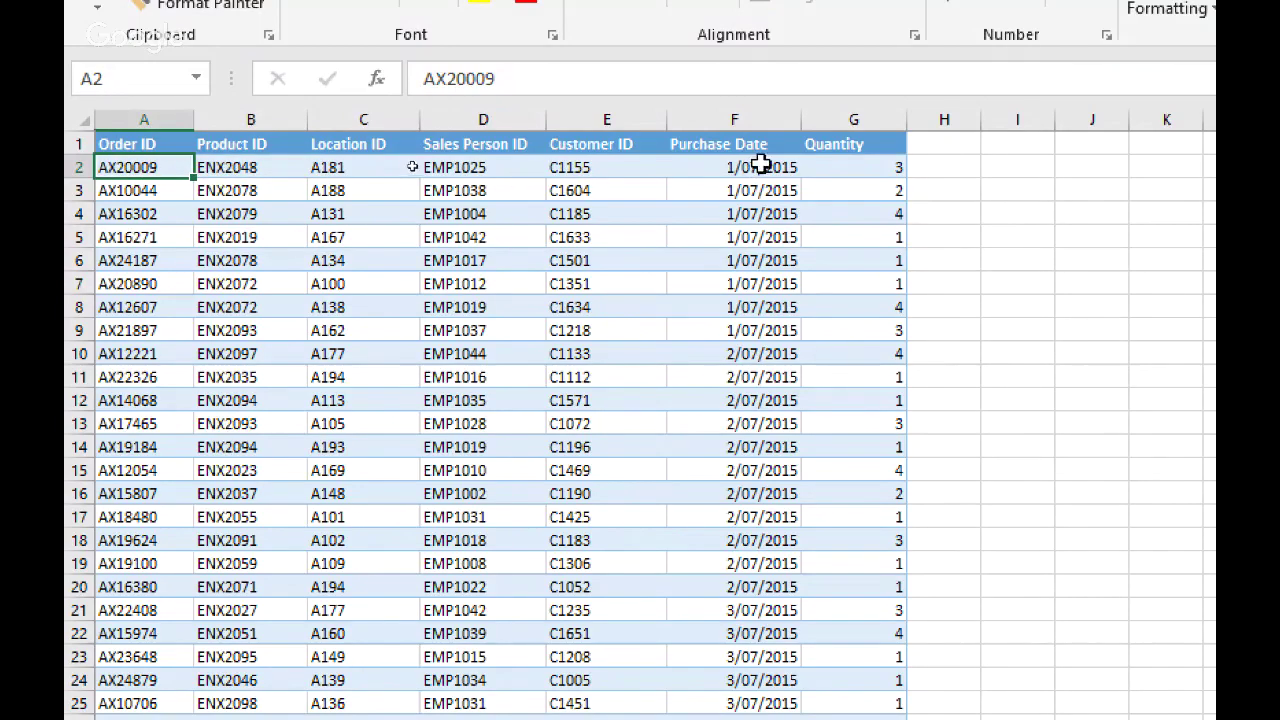
pyautogui.click(695, 167)
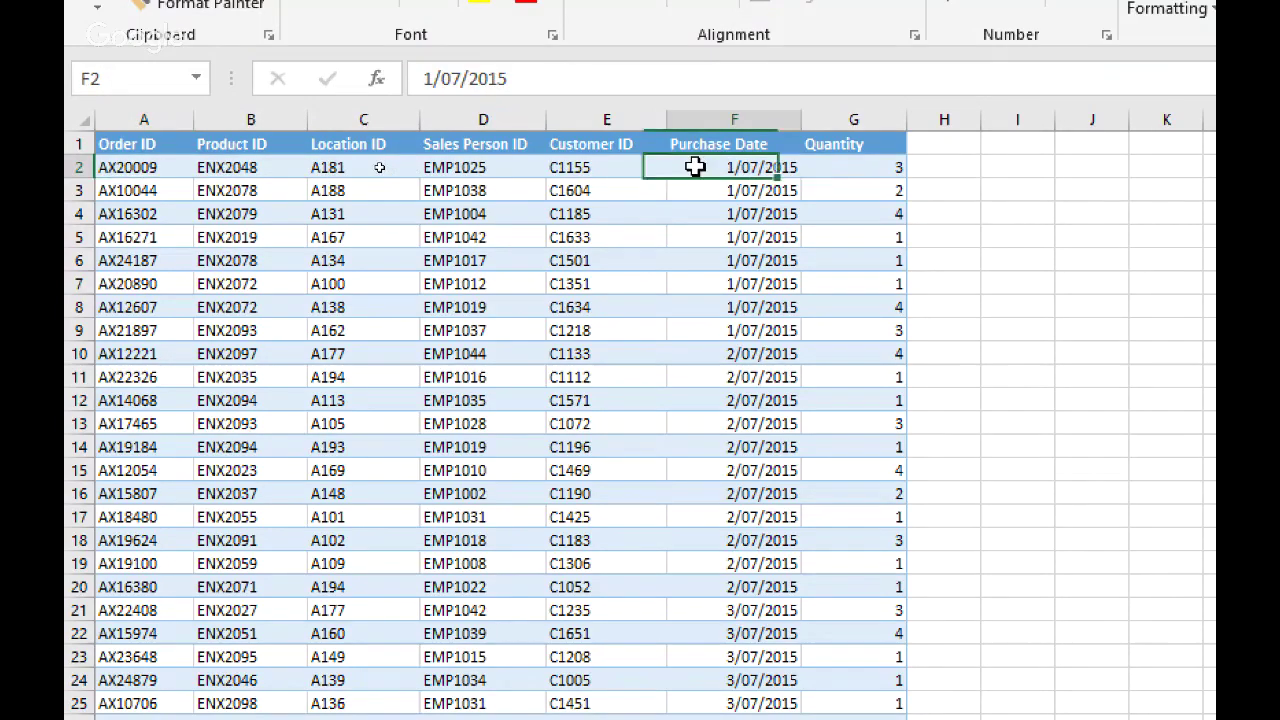
pyautogui.click(869, 166)
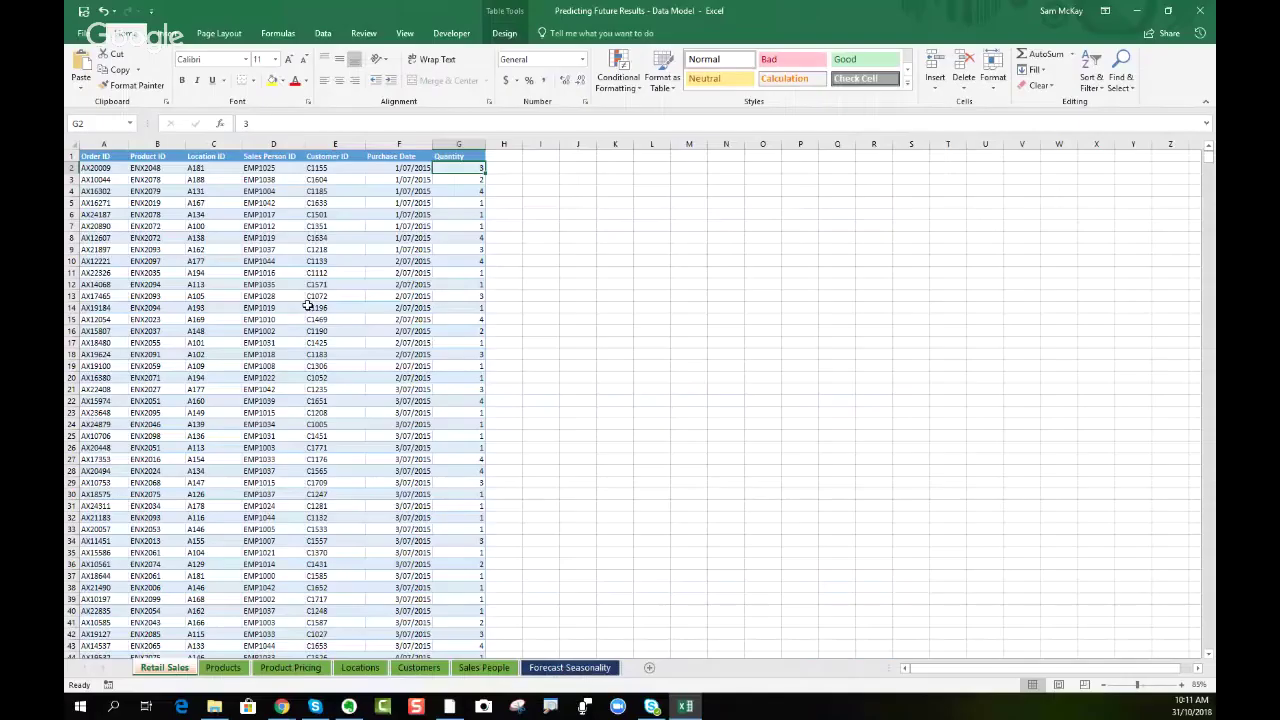
# Step: Examine the Products sheet's Product Name, Cost, Original Sale Price, Current Price and Taxes columns
pyautogui.click(222, 667)
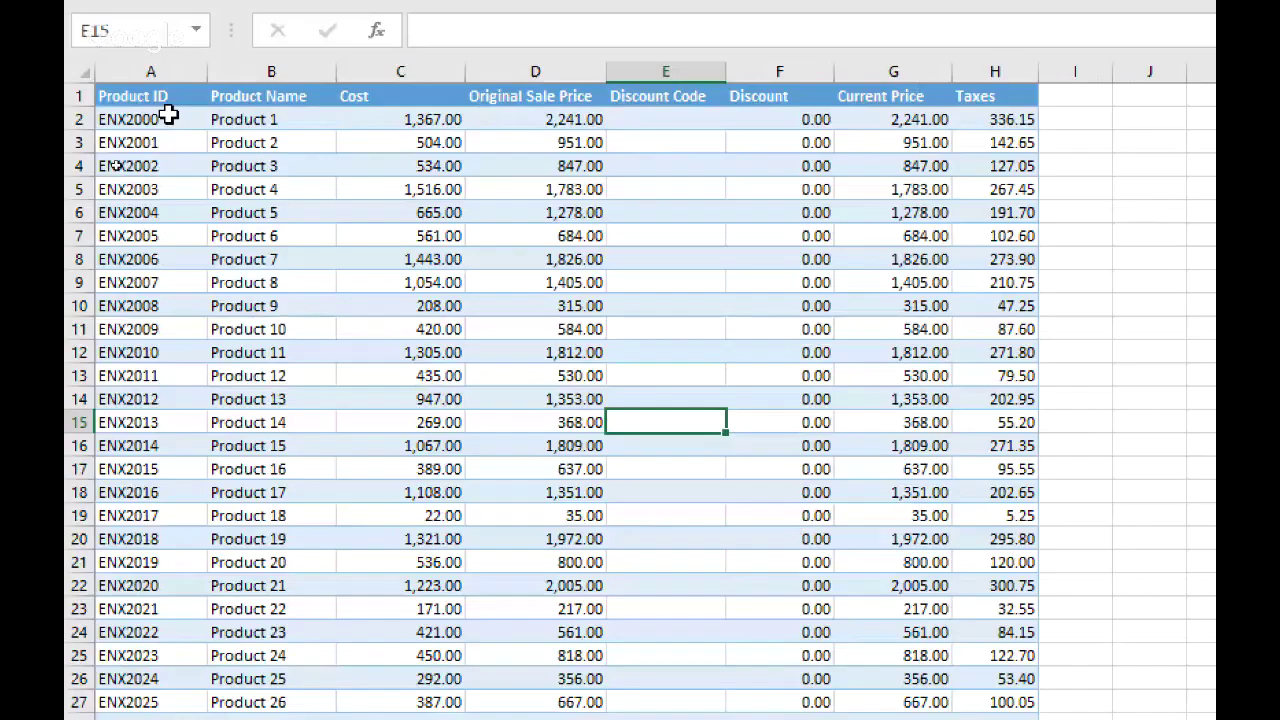
pyautogui.moveTo(251, 95); pyautogui.dragTo(285, 259)
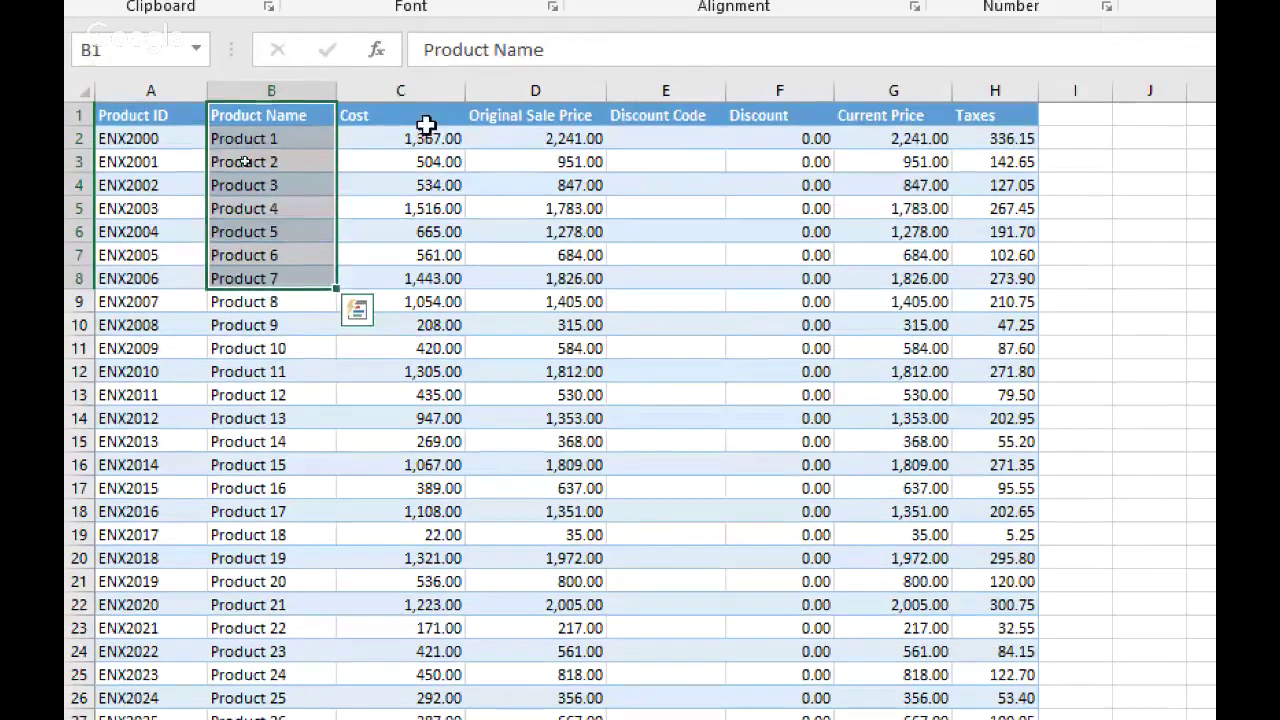
pyautogui.click(427, 103)
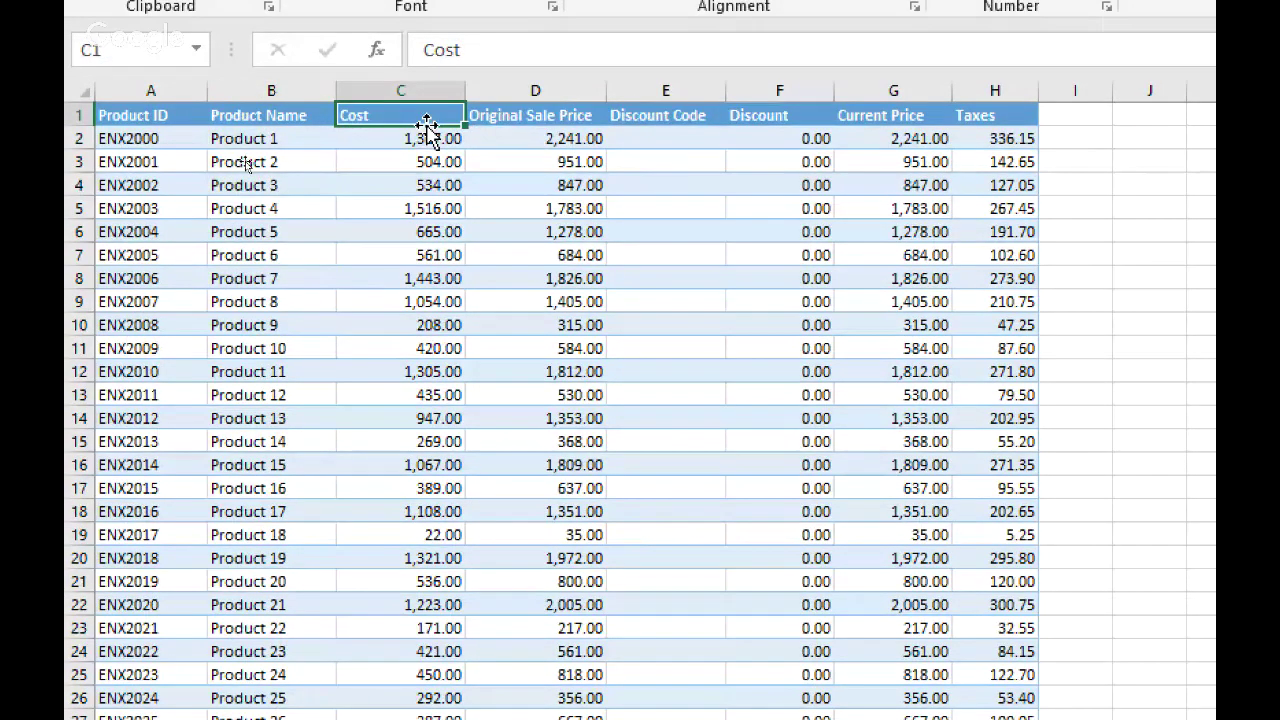
pyautogui.press('Right')
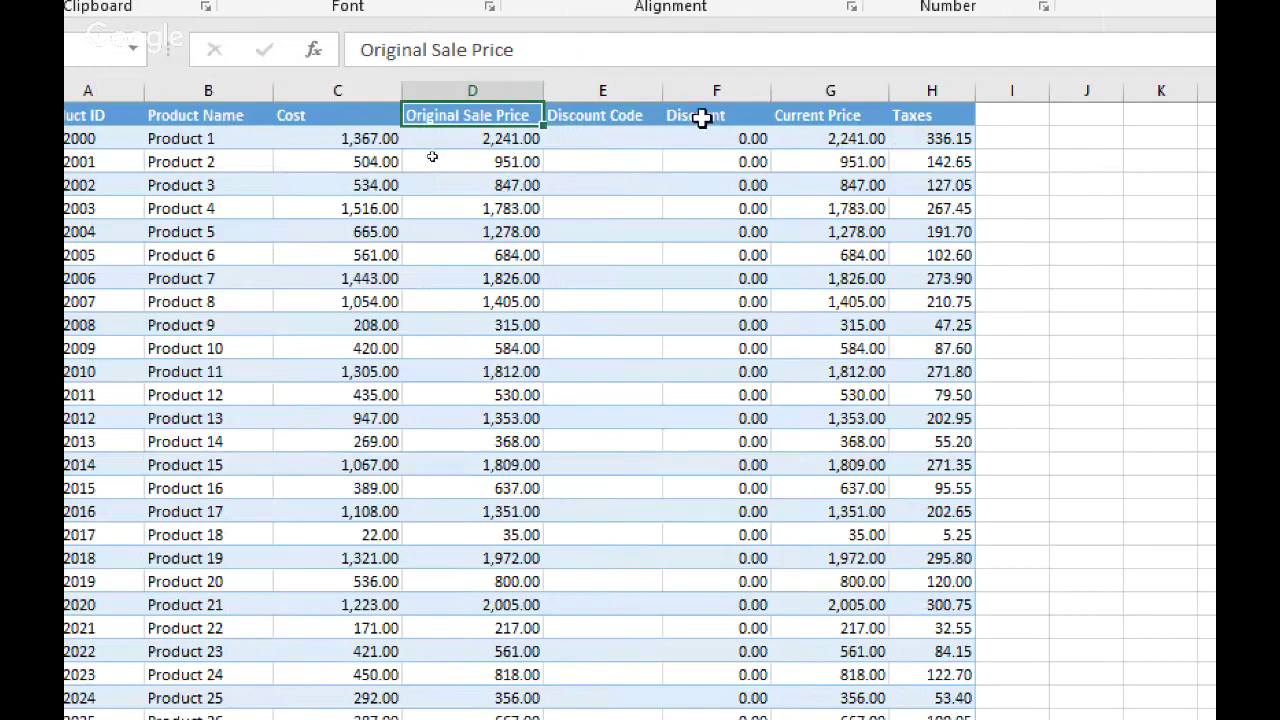
pyautogui.click(828, 105)
pyautogui.click(830, 118)
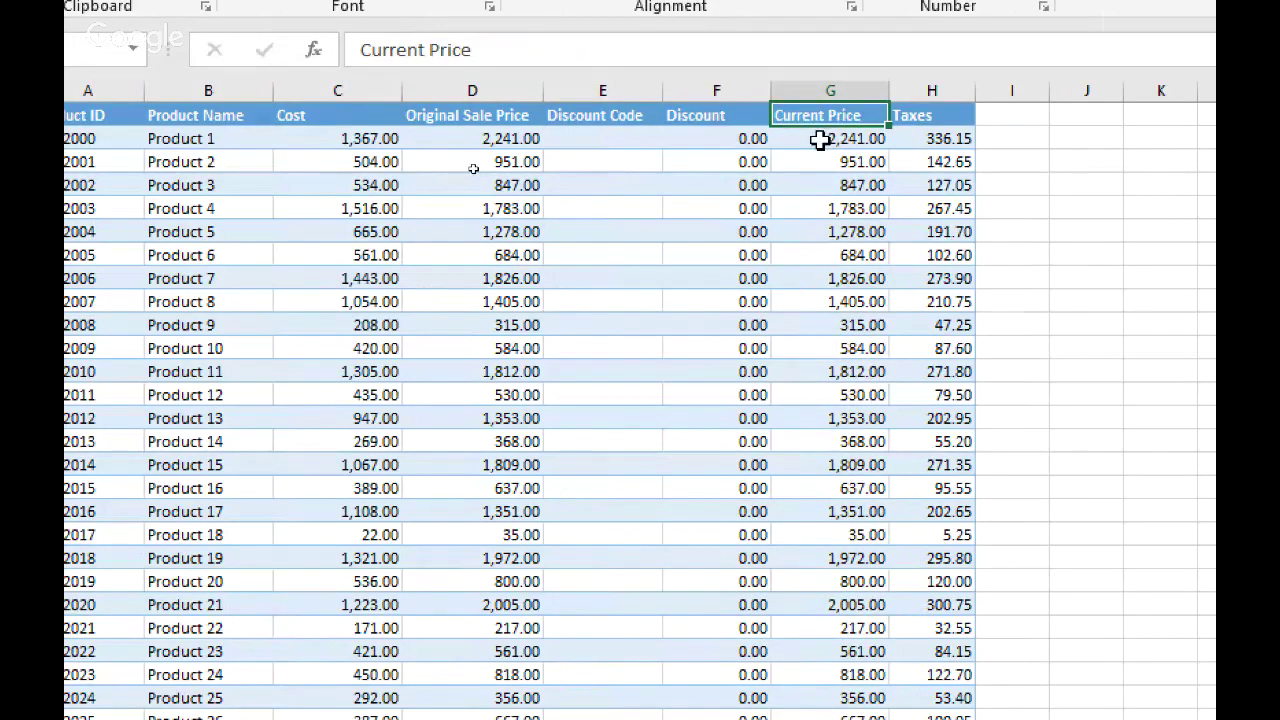
pyautogui.click(969, 119)
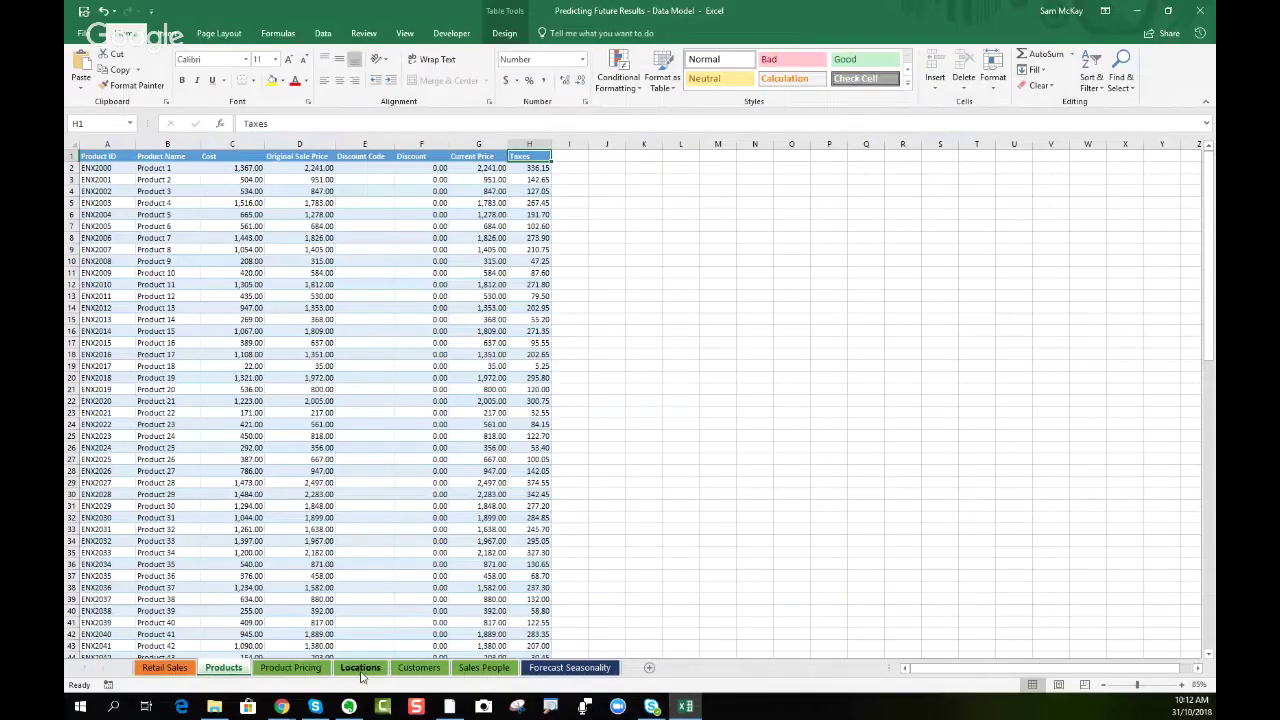
# Step: View the lookup tables on the Locations and Sales People sheets
pyautogui.click(361, 672)
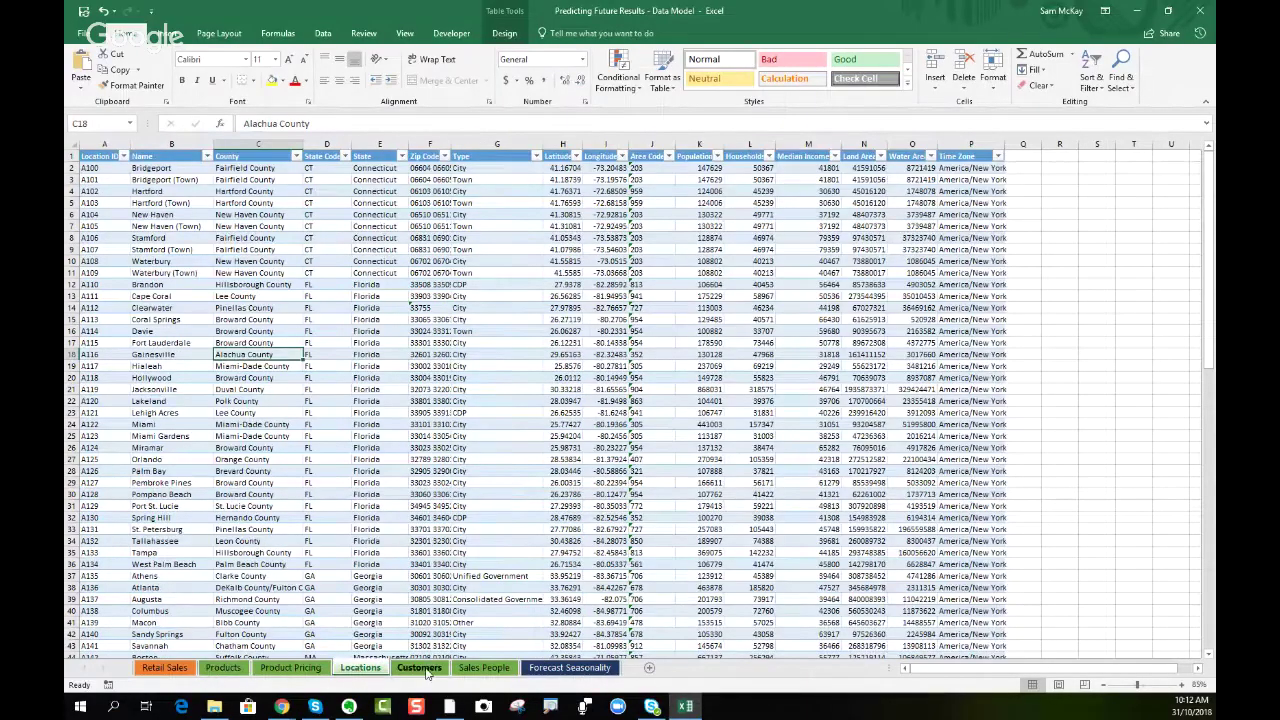
pyautogui.click(484, 667)
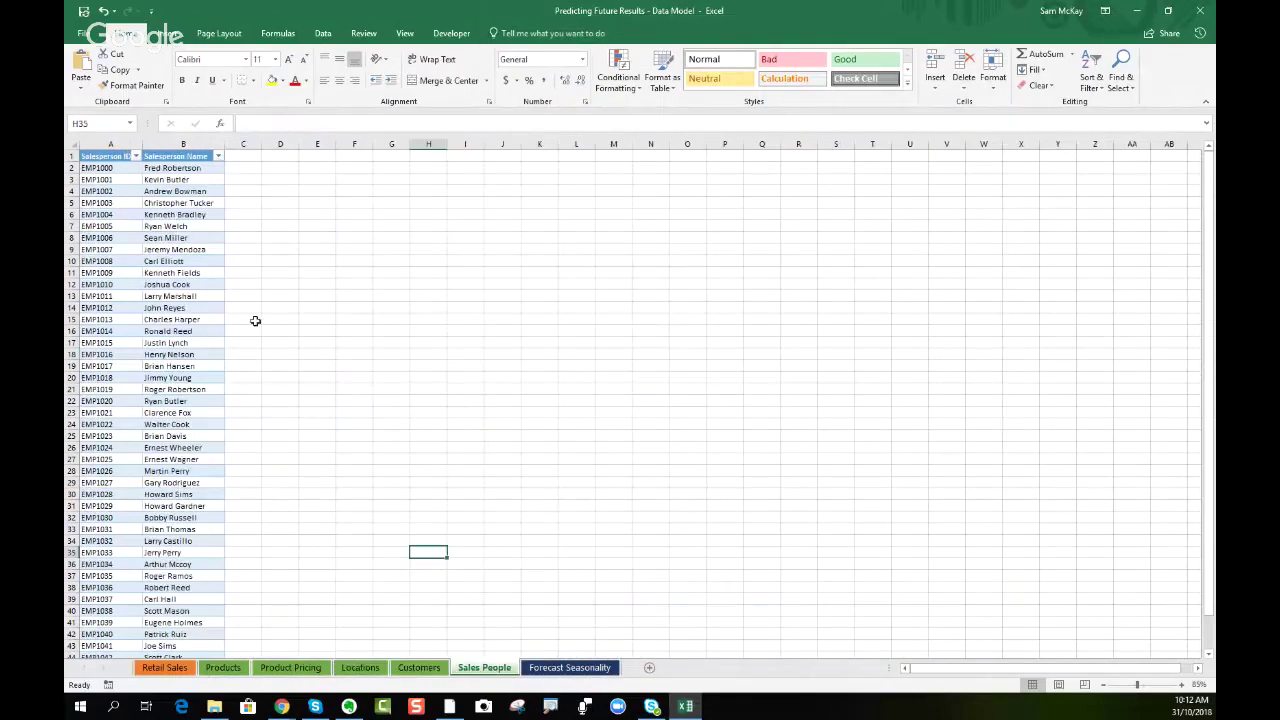
pyautogui.click(254, 319)
# Step: Examine the monthly Seasonality Percent values for Jan to Dec on the Forecast Seasonality sheet
pyautogui.click(569, 667)
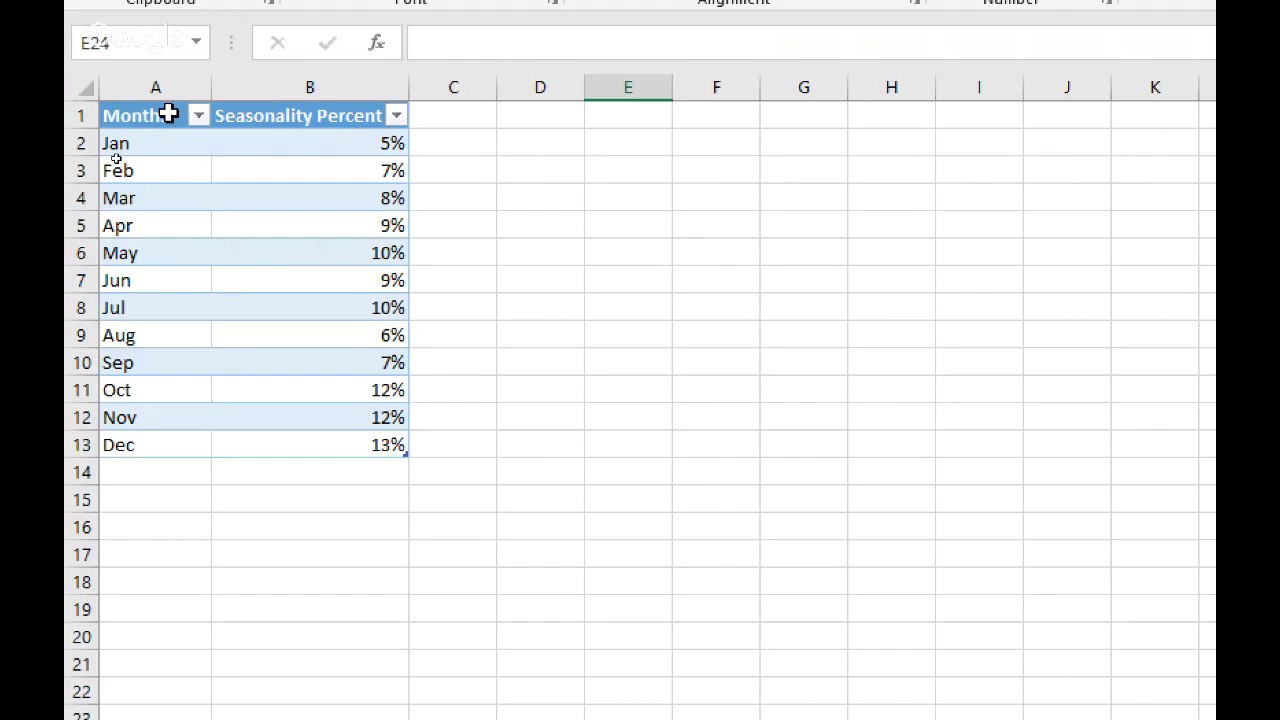
pyautogui.moveTo(168, 115); pyautogui.dragTo(254, 454)
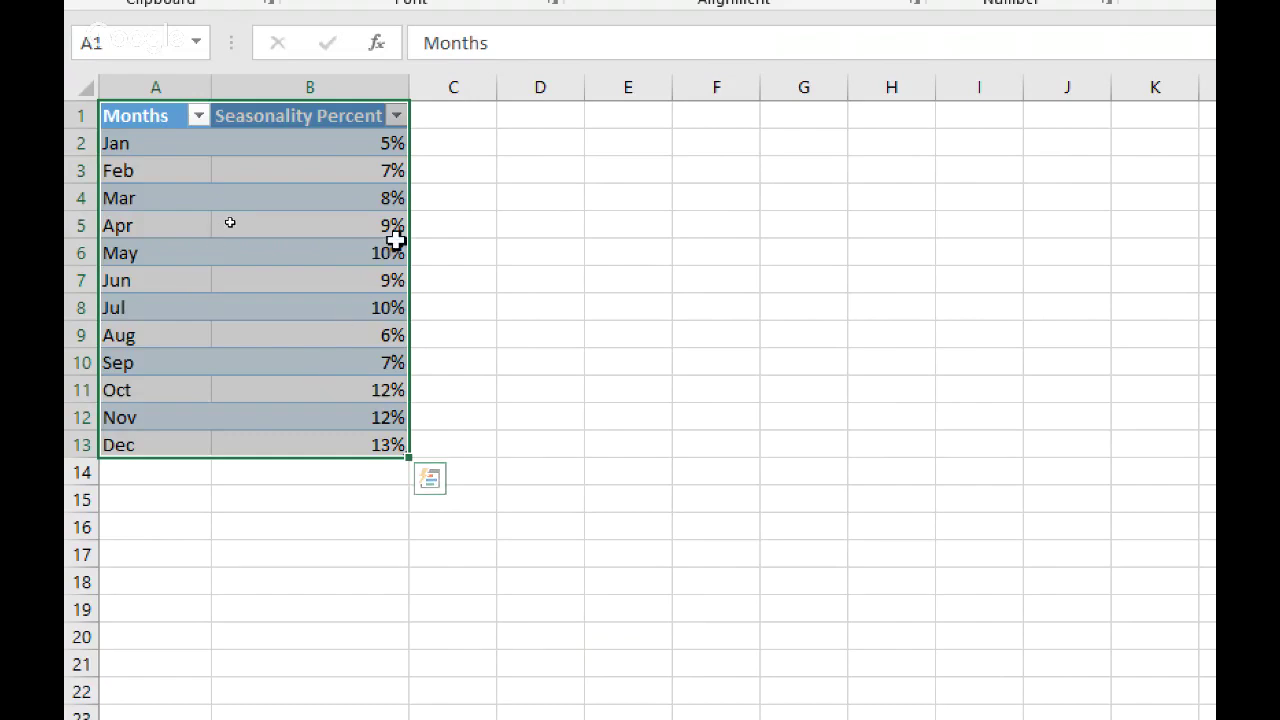
pyautogui.click(325, 145)
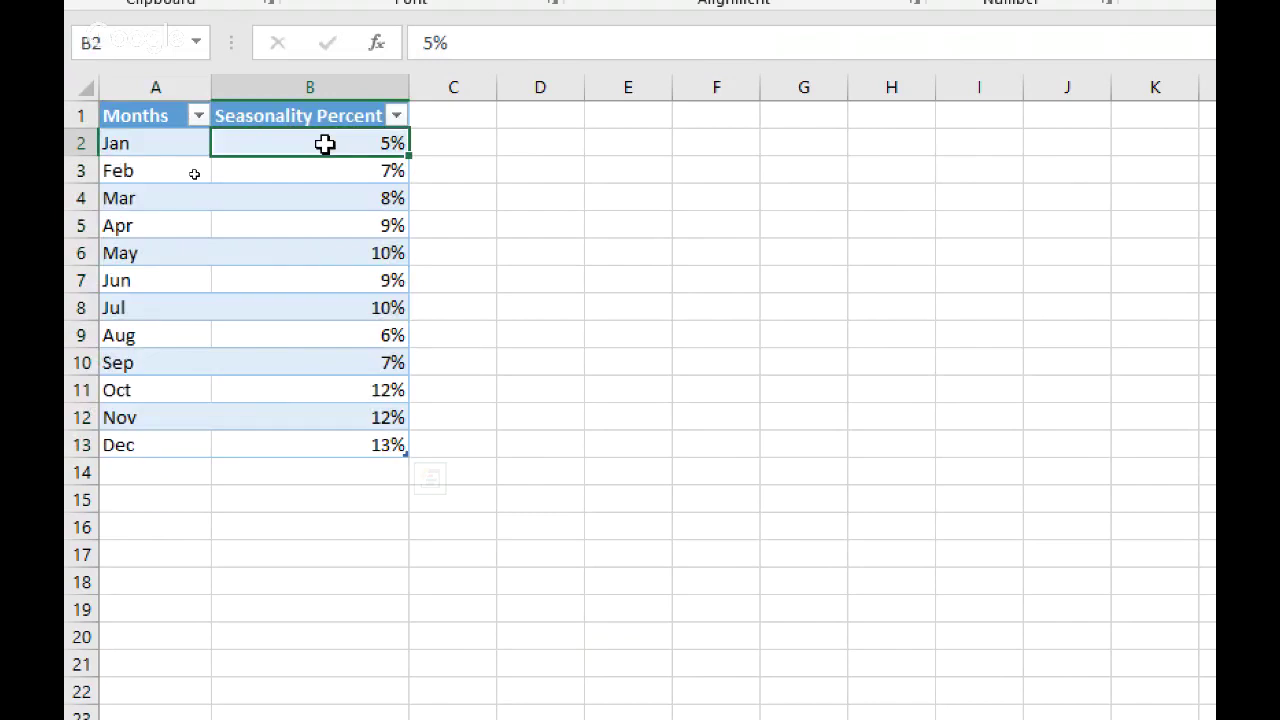
pyautogui.moveTo(325, 145); pyautogui.dragTo(300, 454)
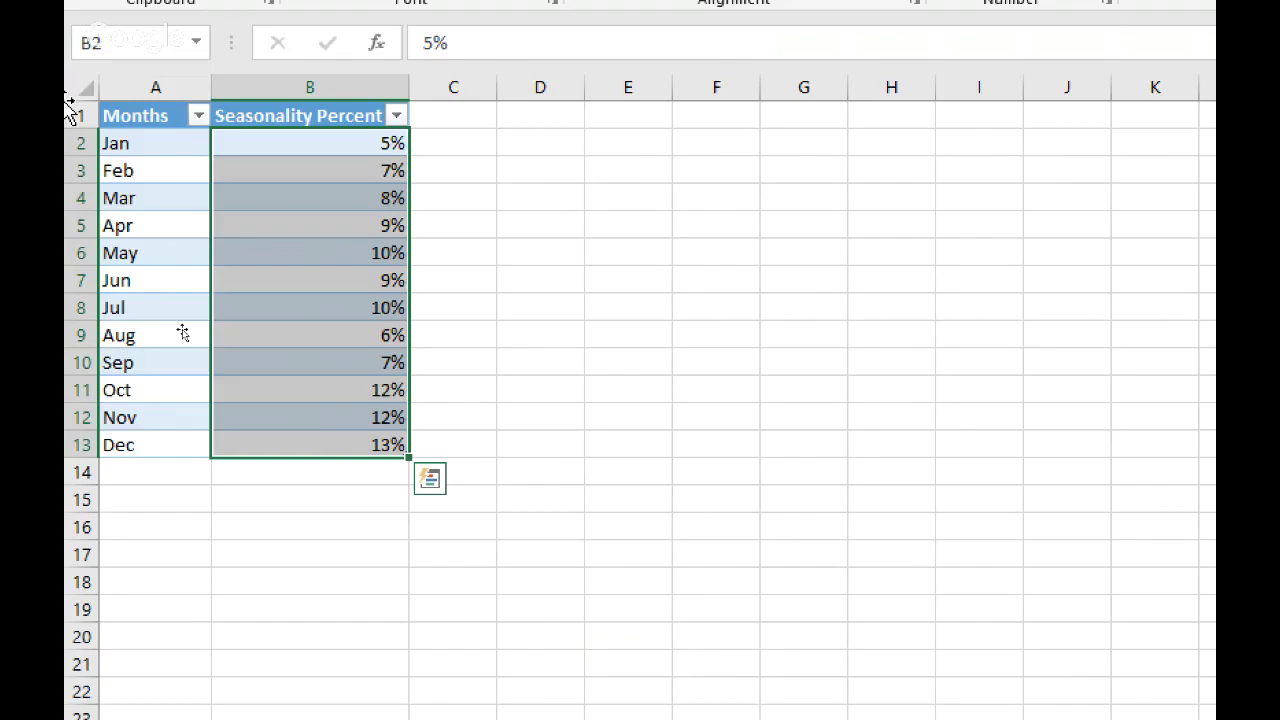
pyautogui.click(430, 479)
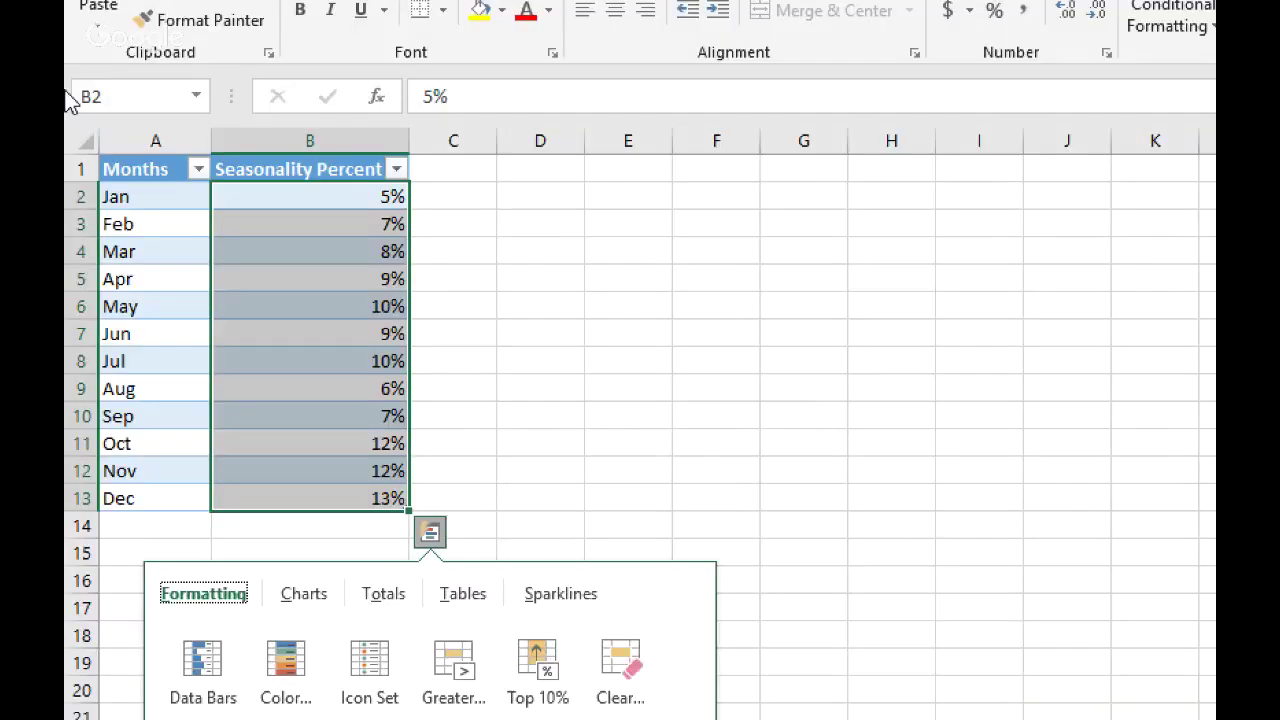
pyautogui.click(145, 204)
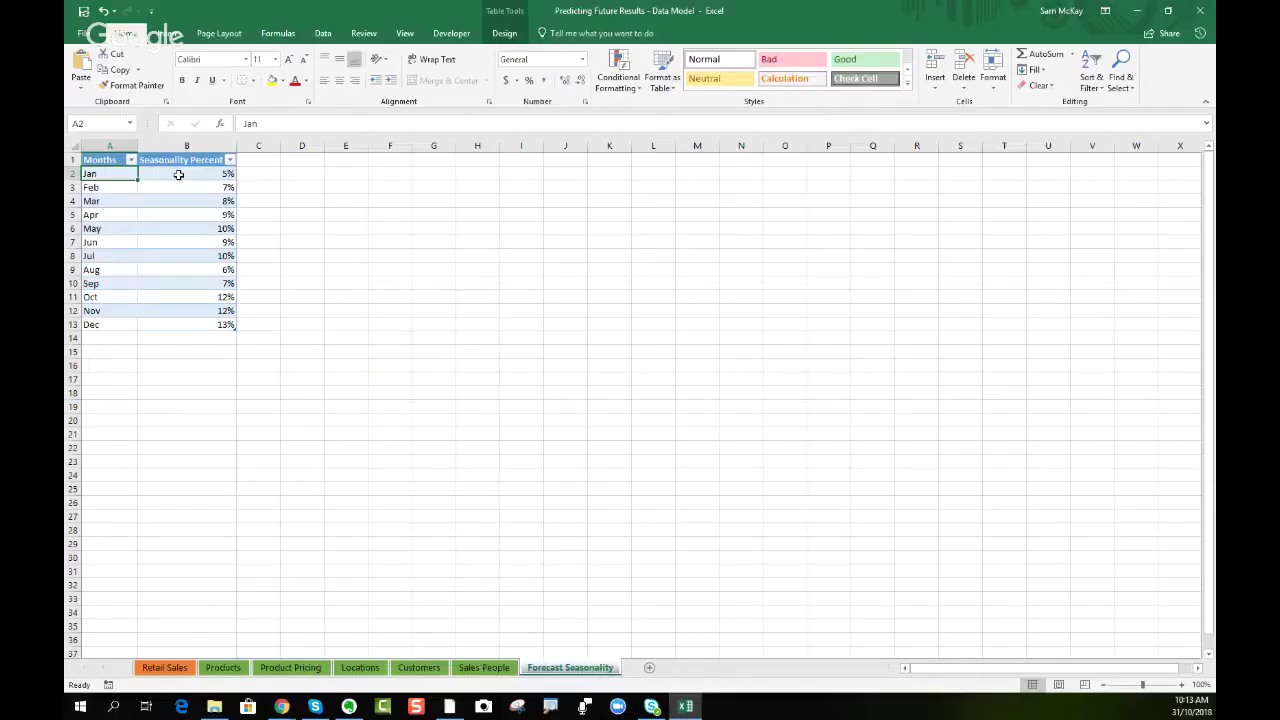
pyautogui.click(245, 200)
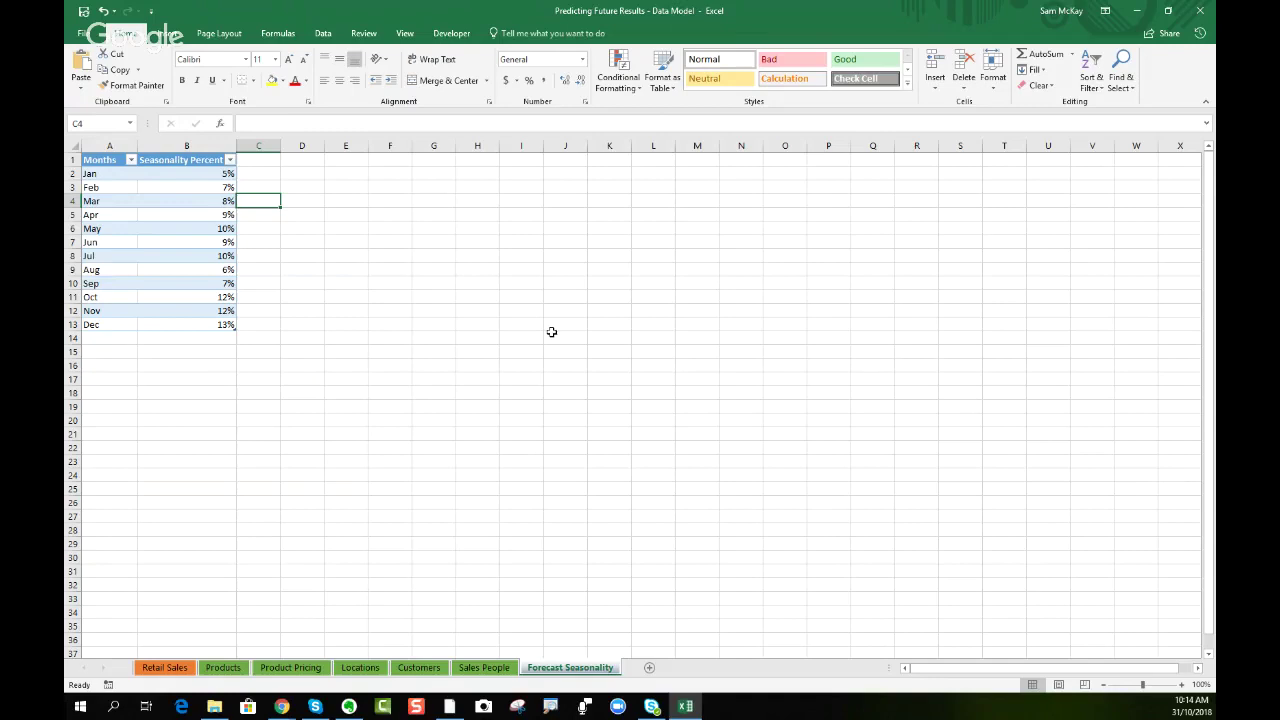
pyautogui.click(424, 311)
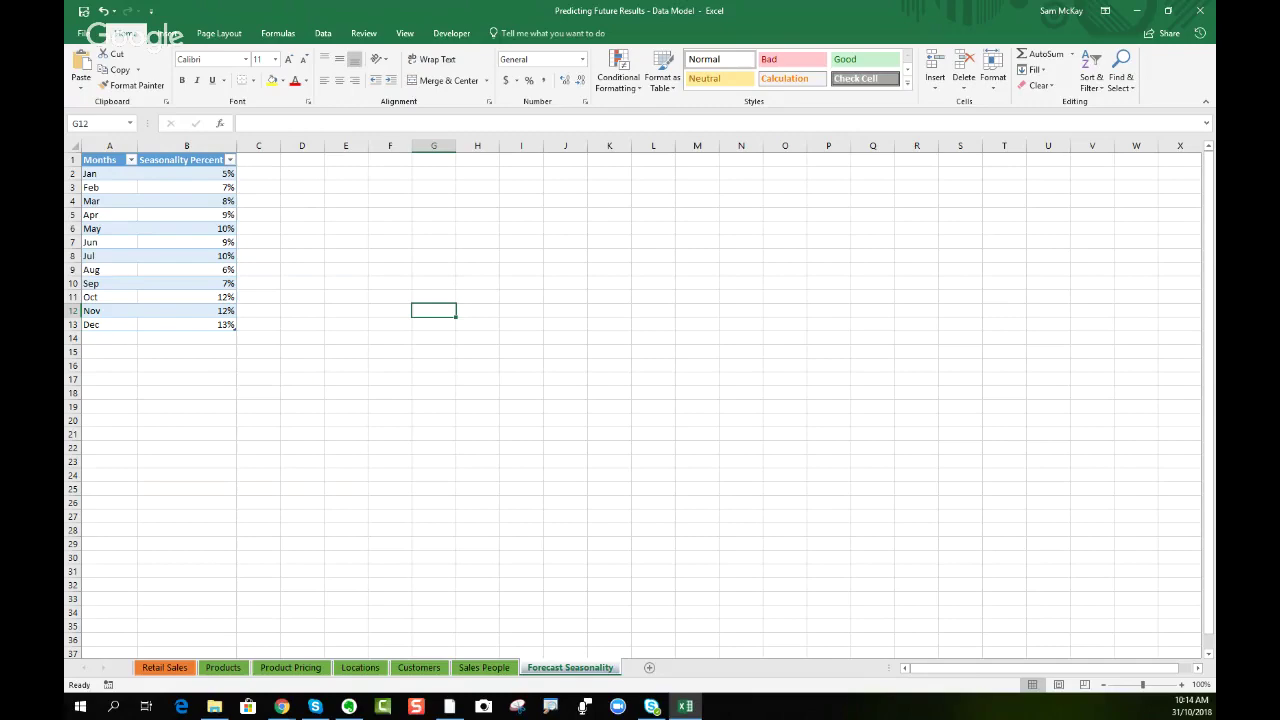
pyautogui.click(490, 326)
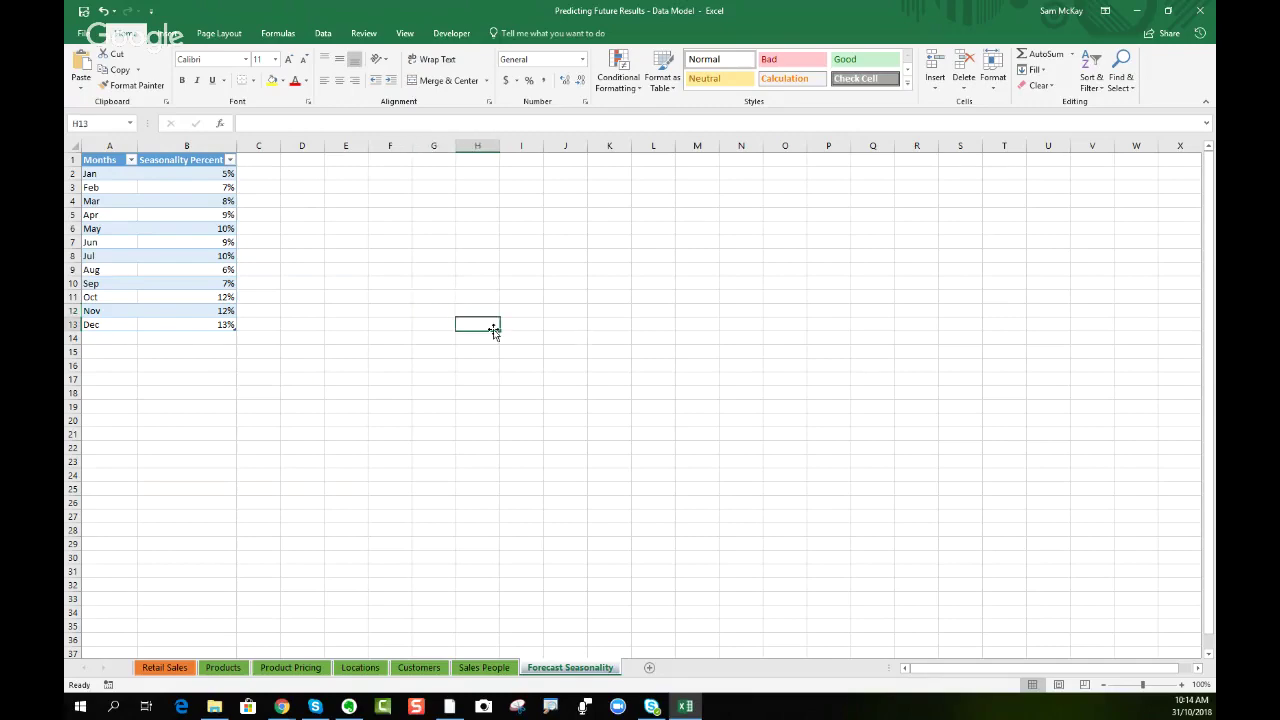
# Step: Switch to Power BI Desktop and examine the Demand Changes and Discounting tables in the data model
pyautogui.click(450, 703)
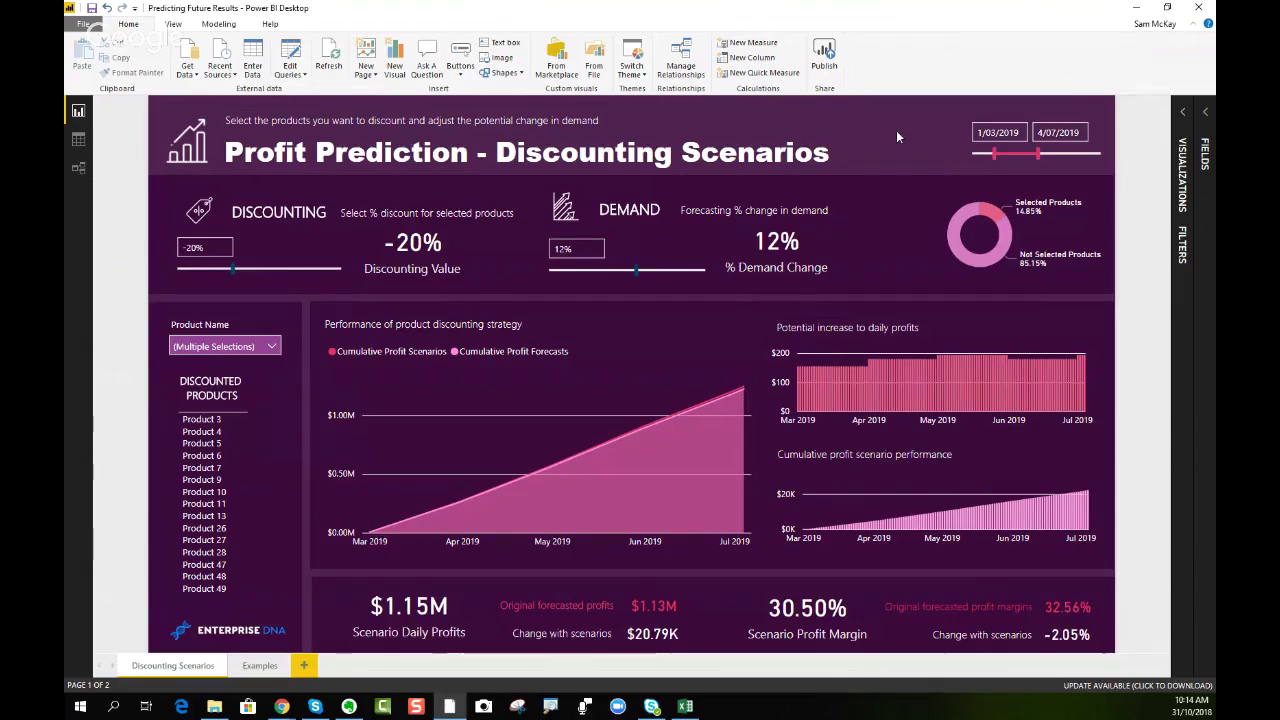
pyautogui.click(79, 172)
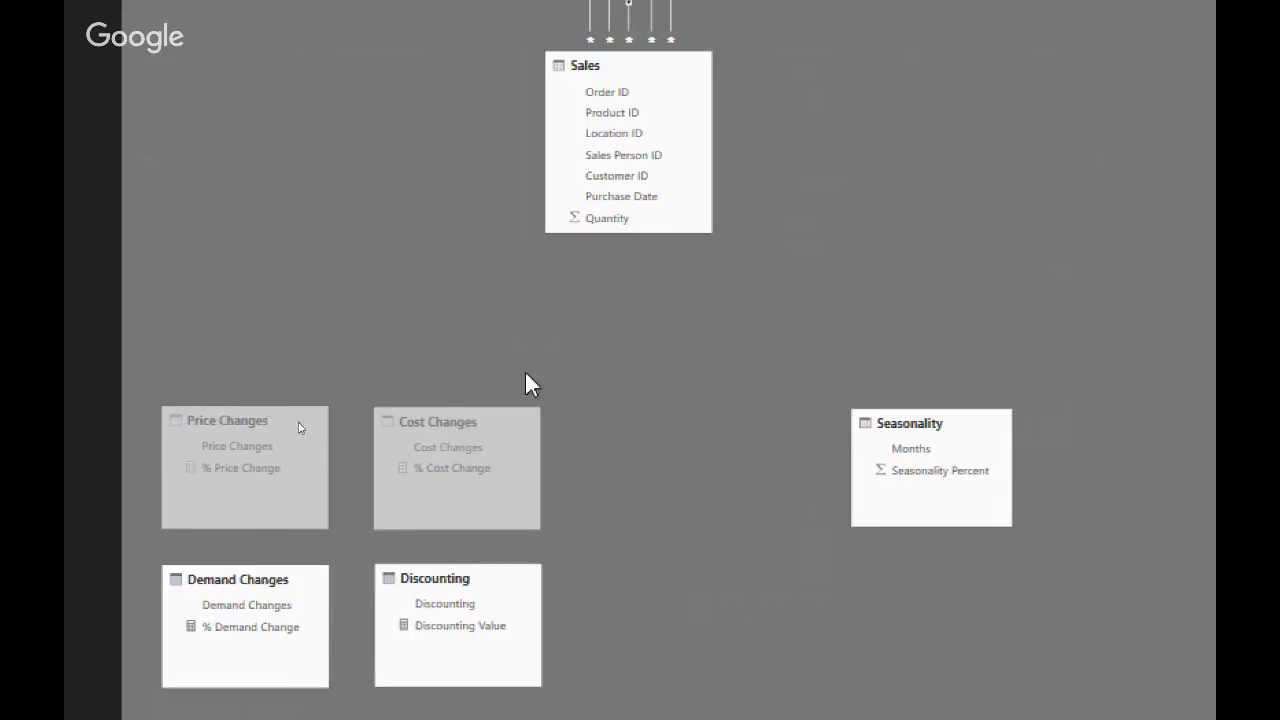
pyautogui.click(234, 584)
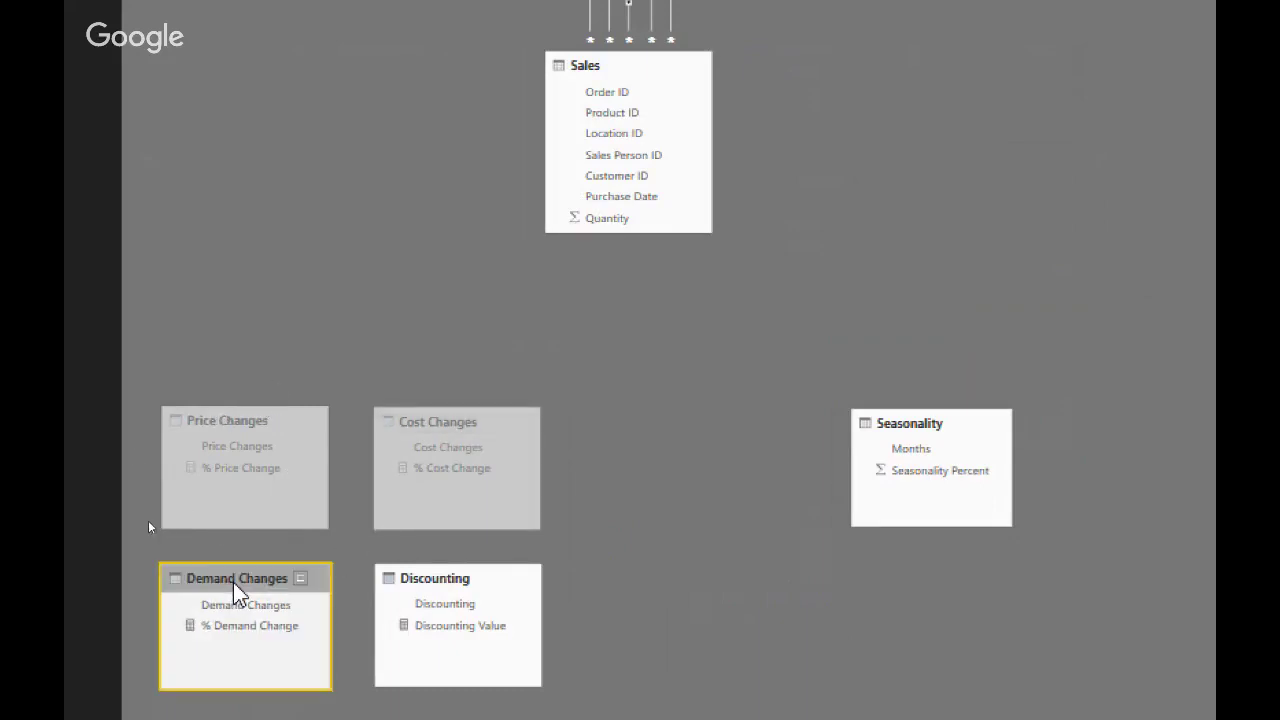
pyautogui.click(458, 580)
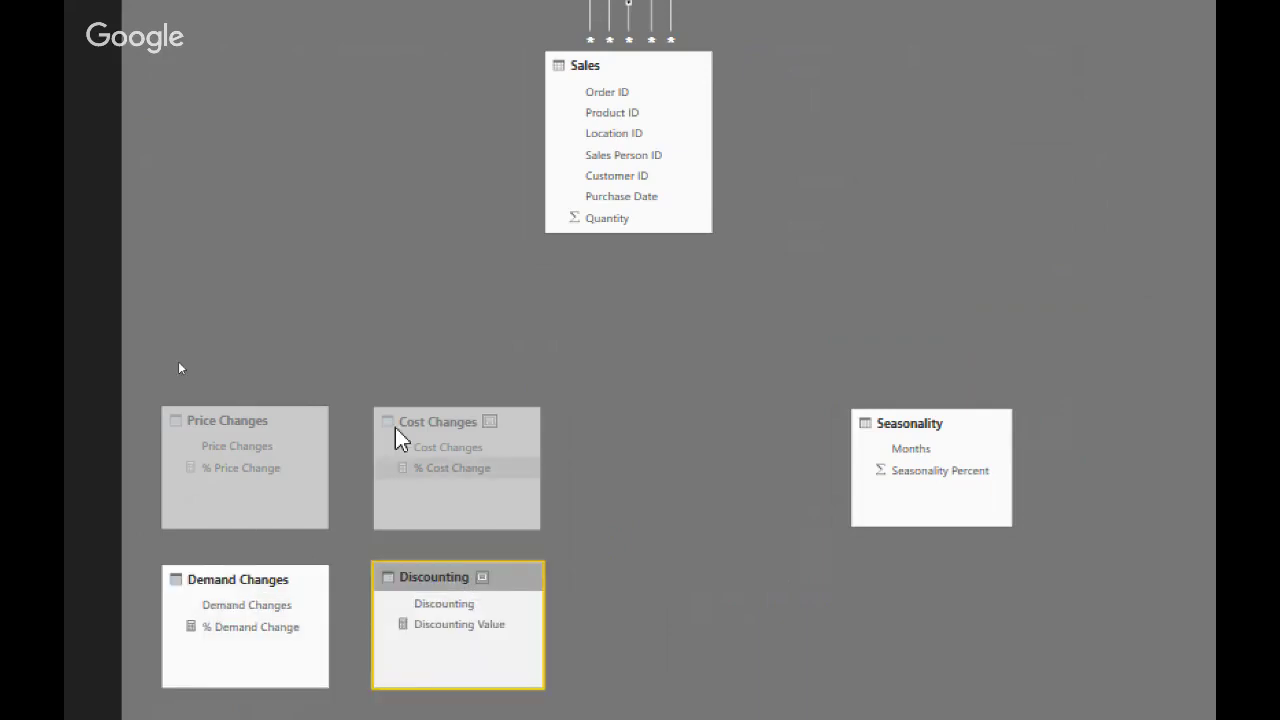
pyautogui.scroll(5, 266, 74)
pyautogui.scroll(-4, 309, 229)
pyautogui.scroll(-2, 276, 634)
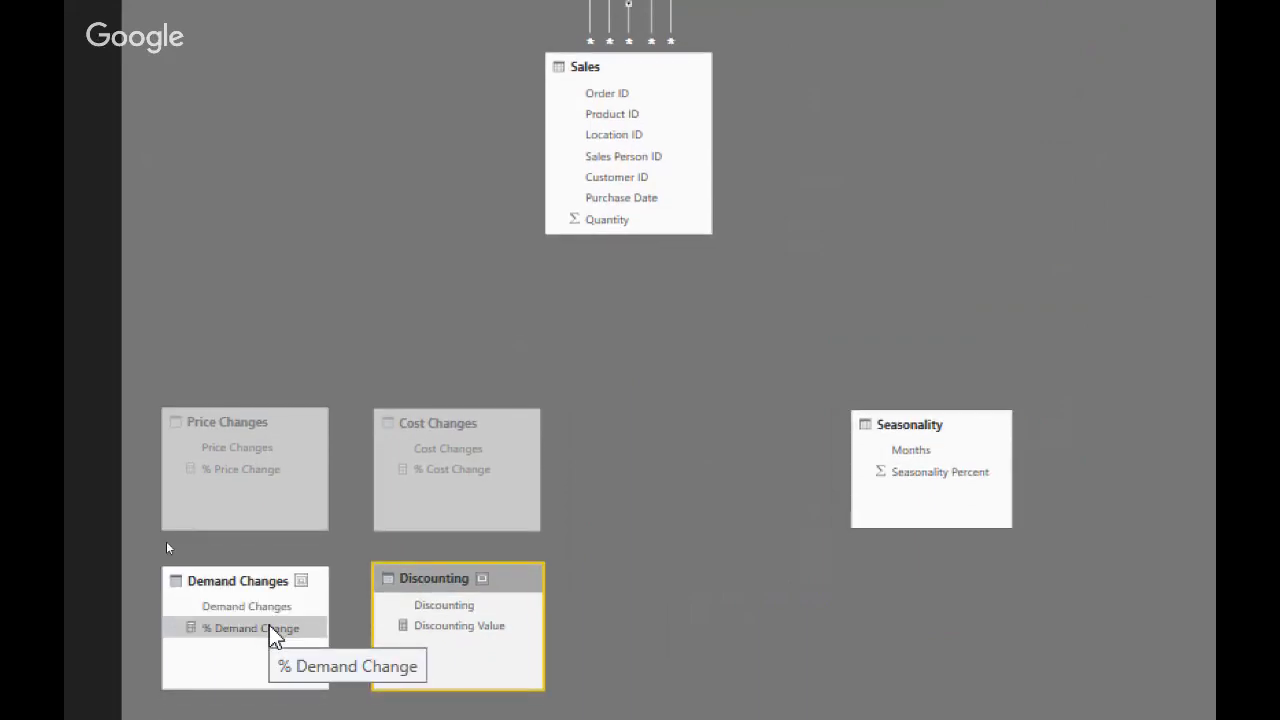
# Step: Review the Seasonality table and the relationships linking the Sales table to its lookup tables in the data model
pyautogui.click(931, 425)
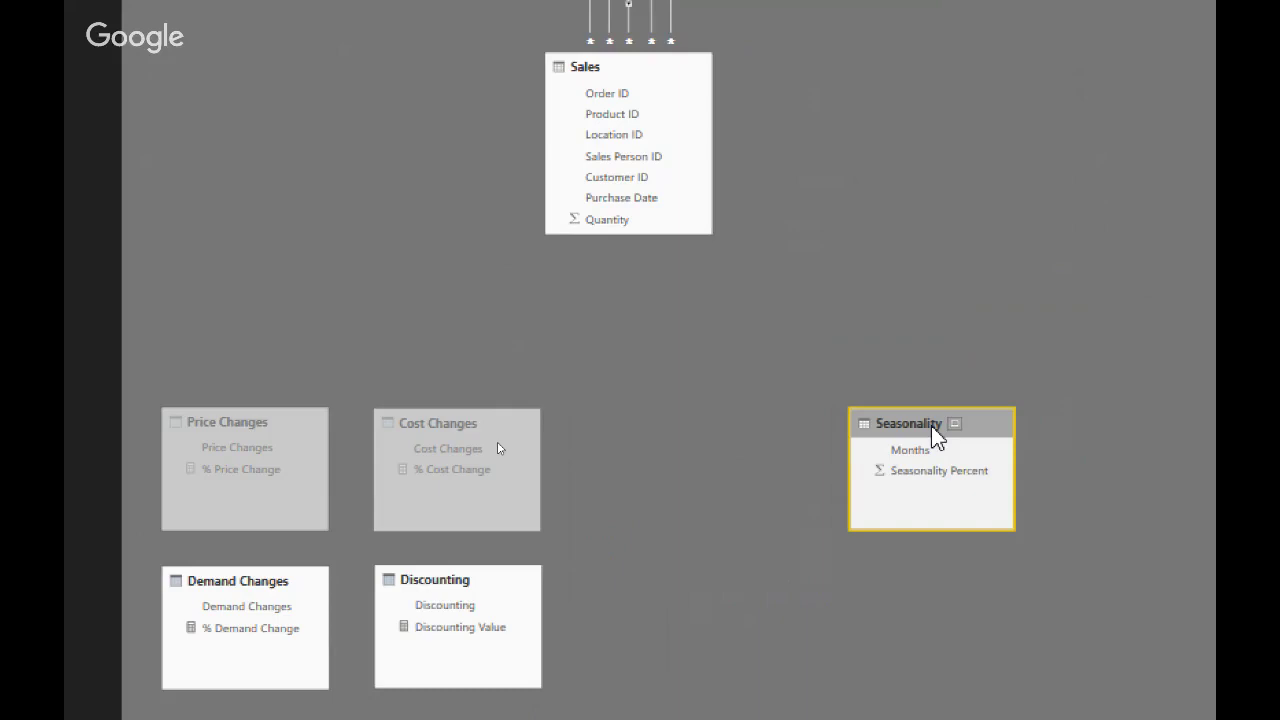
pyautogui.scroll(5, 820, 234)
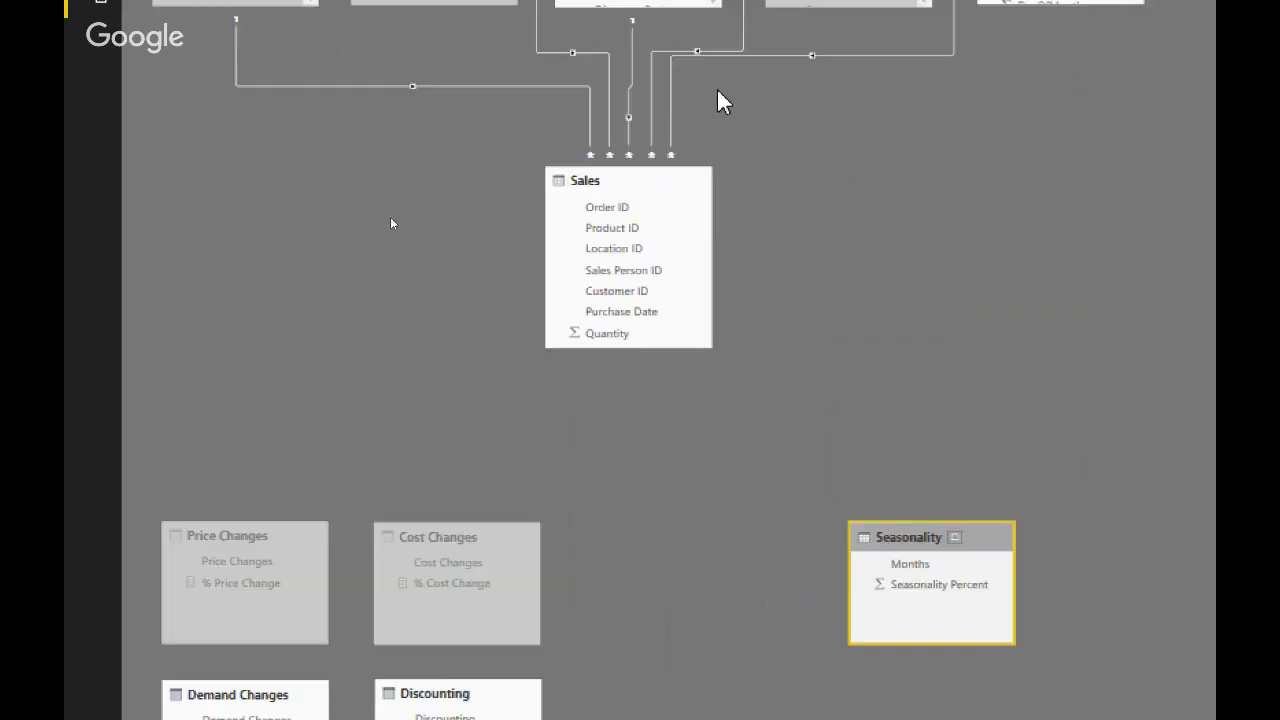
pyautogui.scroll(1, 393, 150)
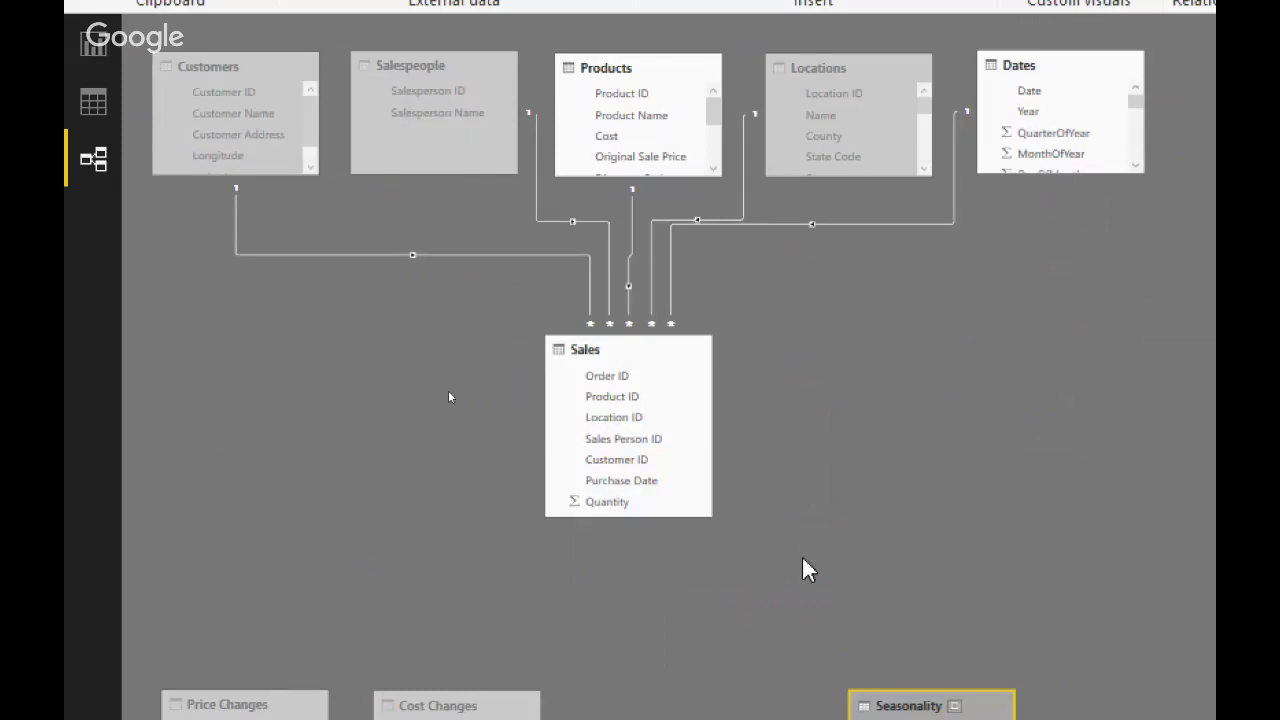
pyautogui.scroll(-7, 449, 394)
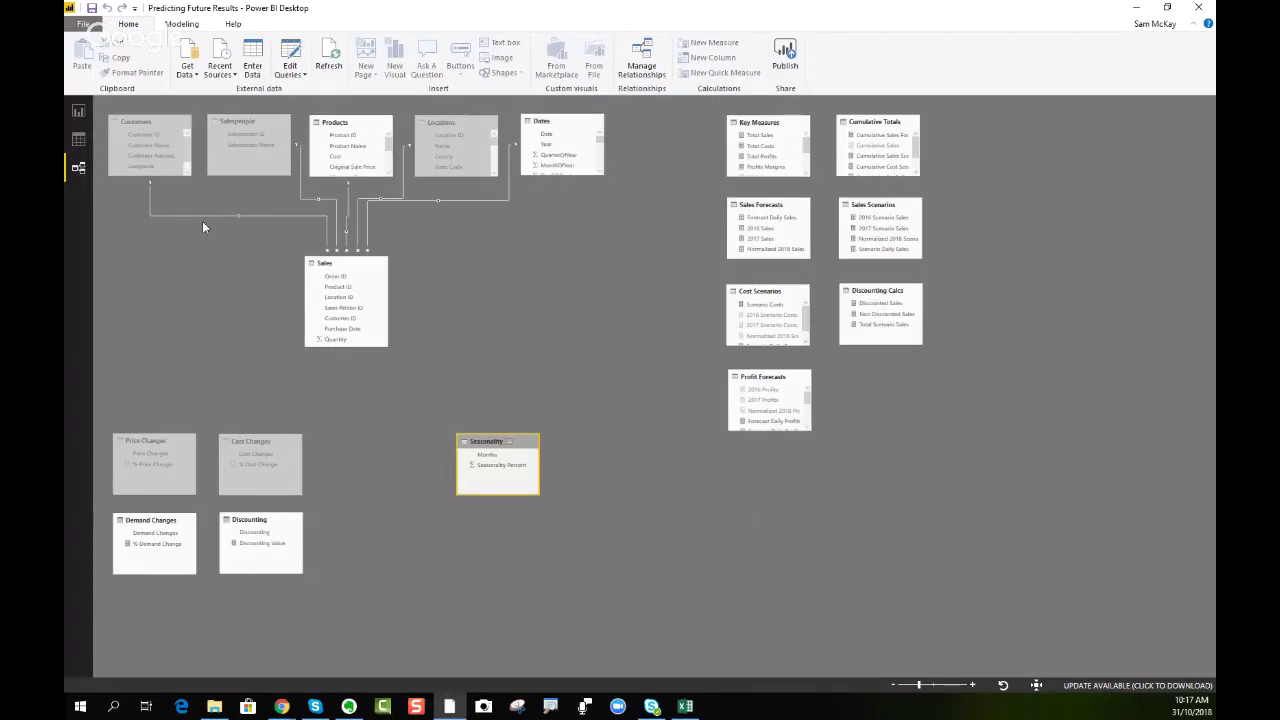
# Step: Open the report's Examples page with the visualization settings and field list shown
pyautogui.click(82, 114)
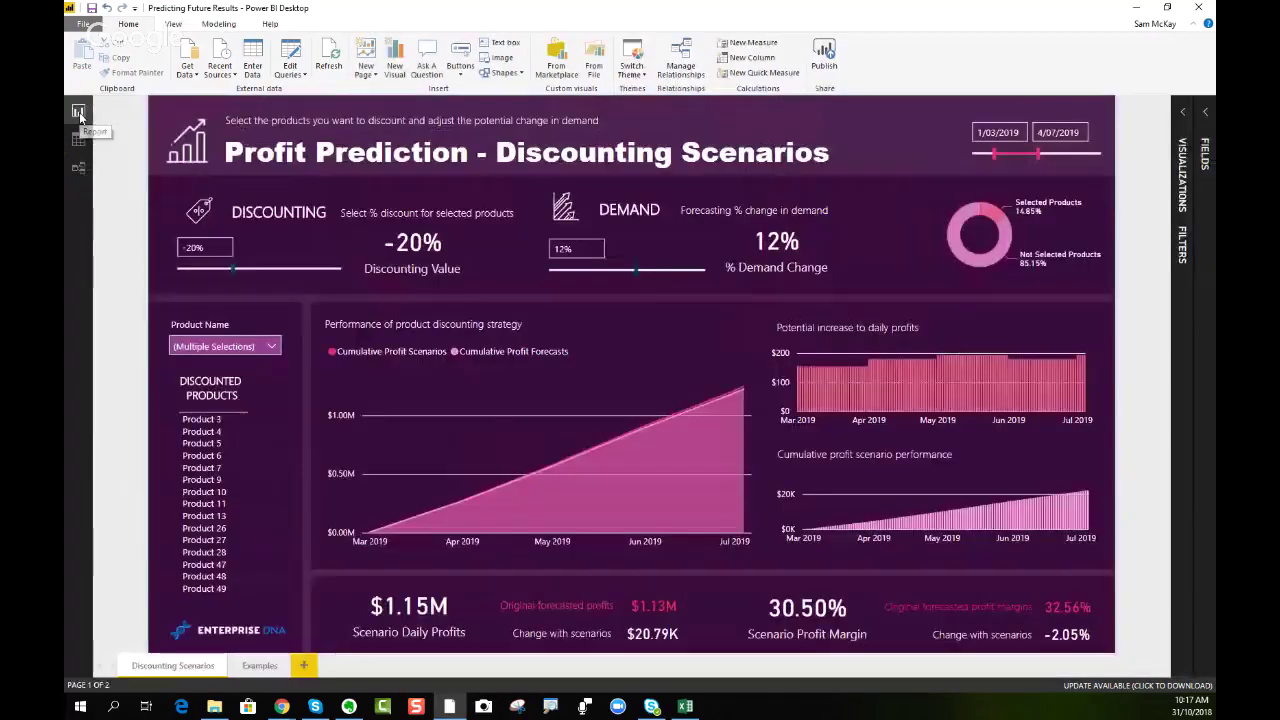
pyautogui.click(266, 667)
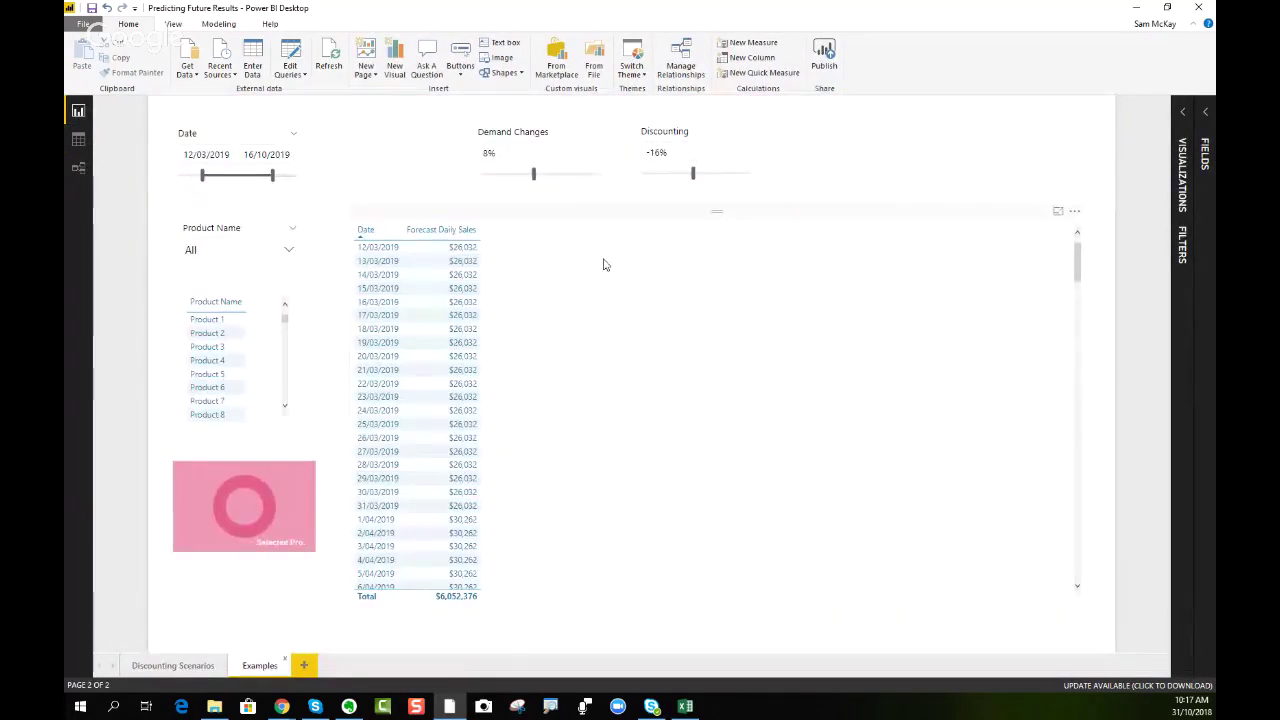
pyautogui.click(1182, 116)
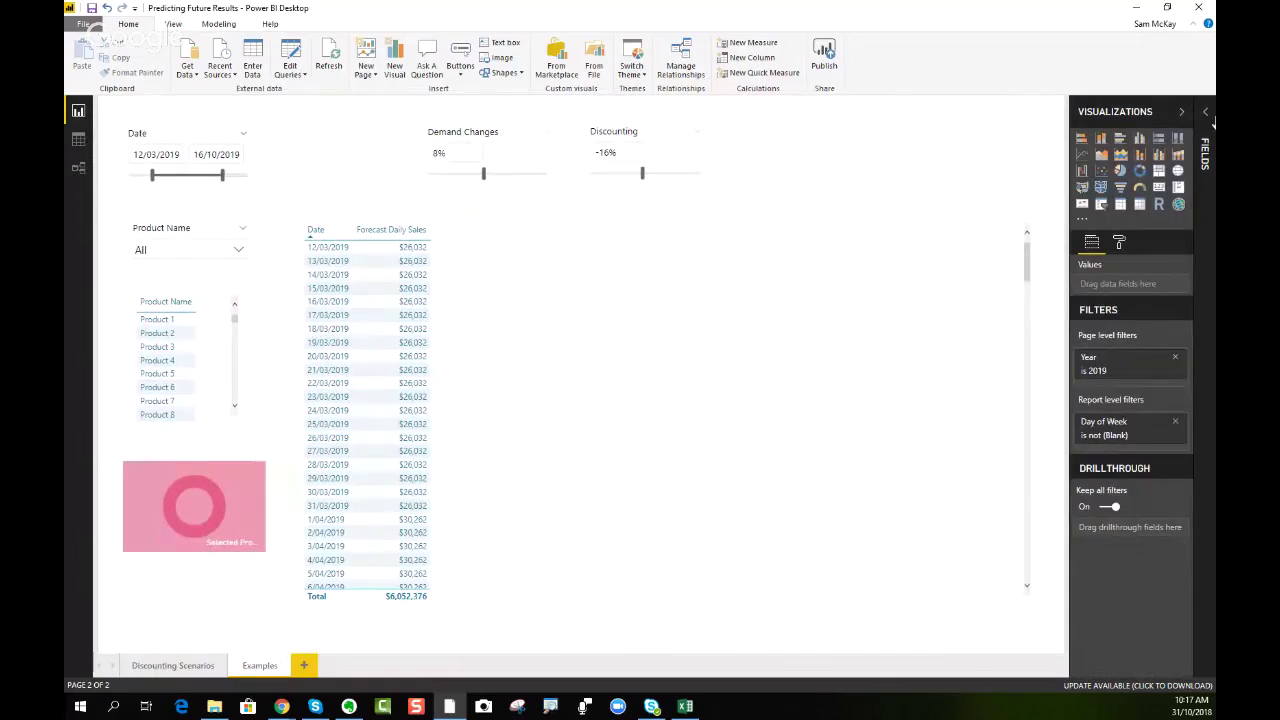
pyautogui.click(1208, 118)
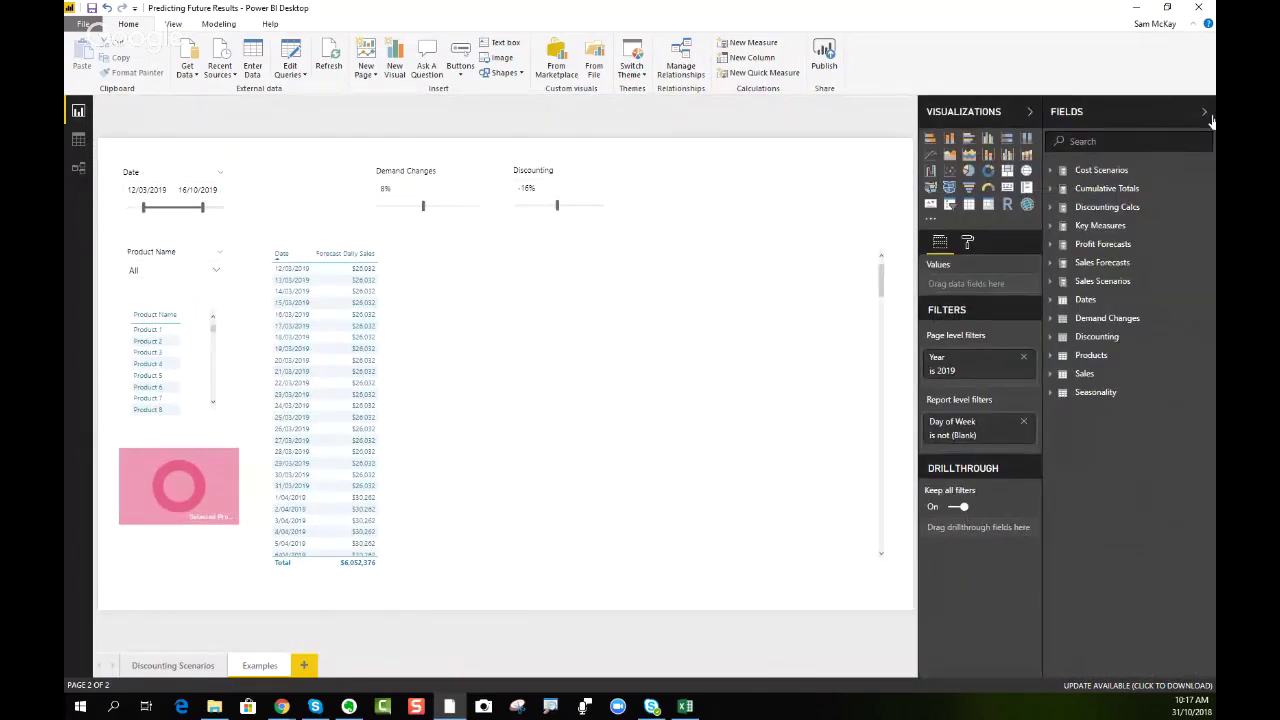
# Step: Expand the Sales Forecasts measures and remove Forecast Daily Sales from the Examples page's date table, leaving only Date
pyautogui.click(760, 271)
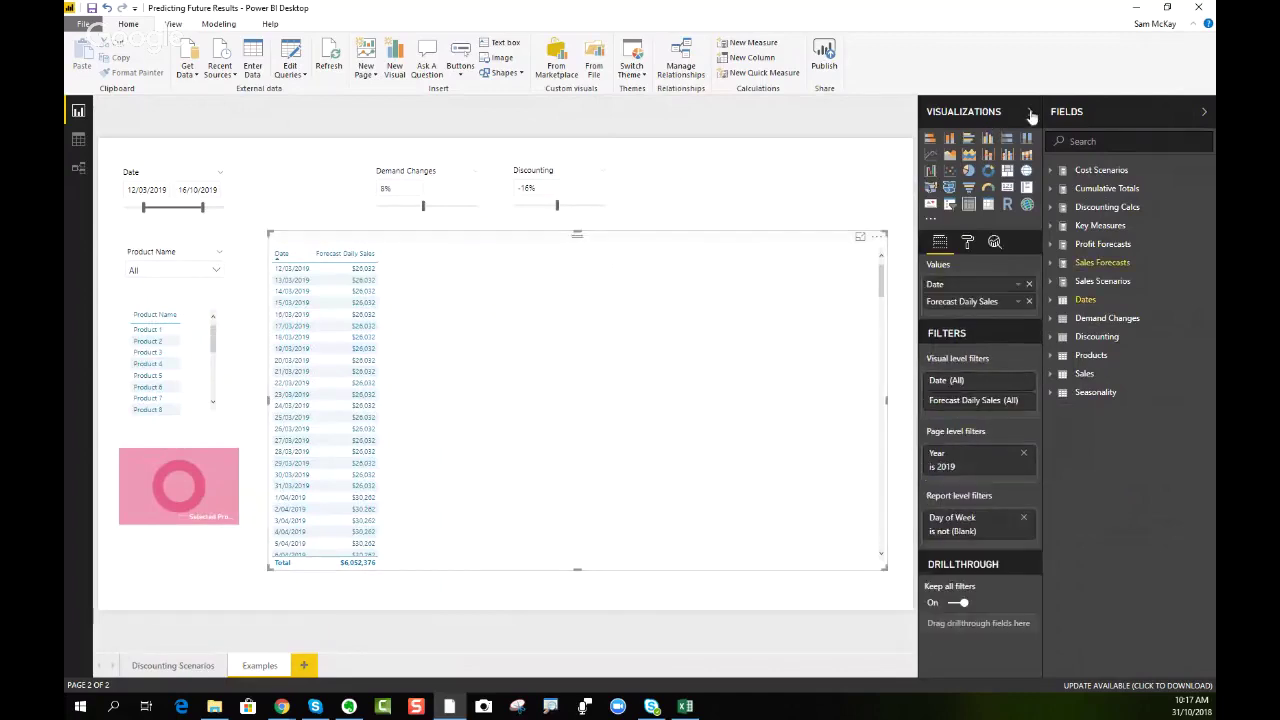
pyautogui.click(1031, 113)
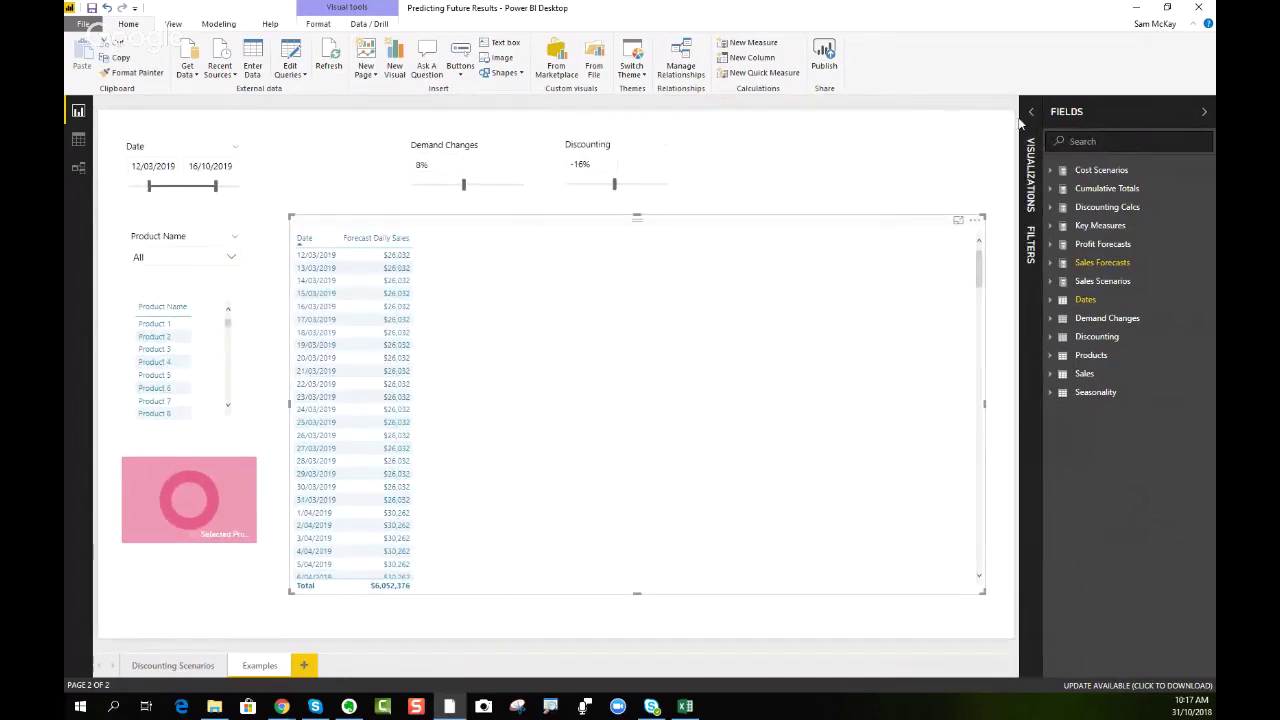
pyautogui.click(1033, 116)
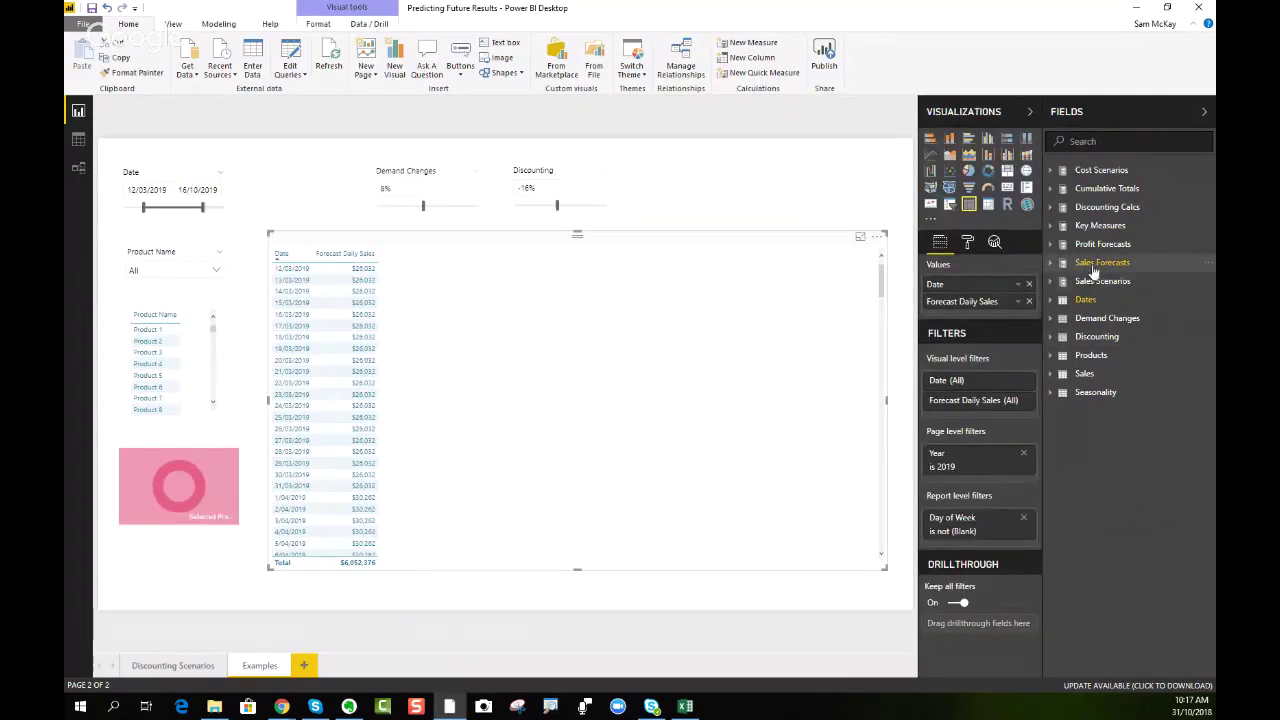
pyautogui.click(1094, 264)
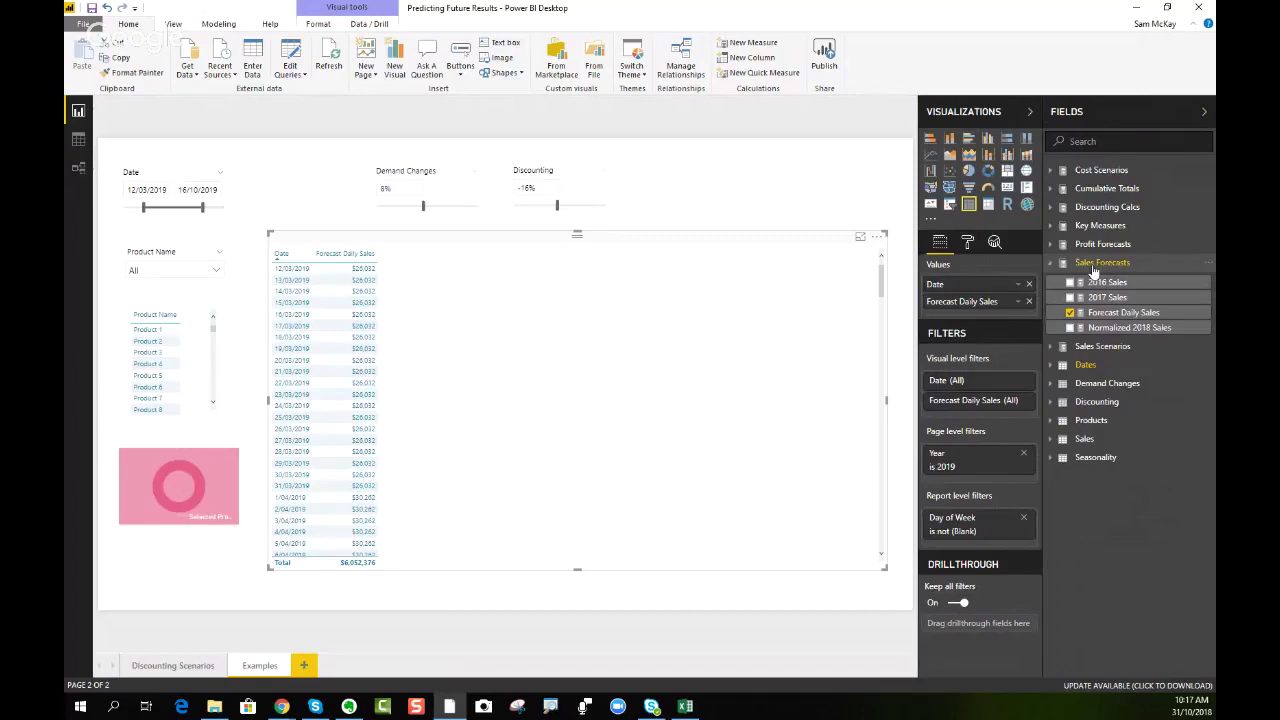
pyautogui.click(1030, 302)
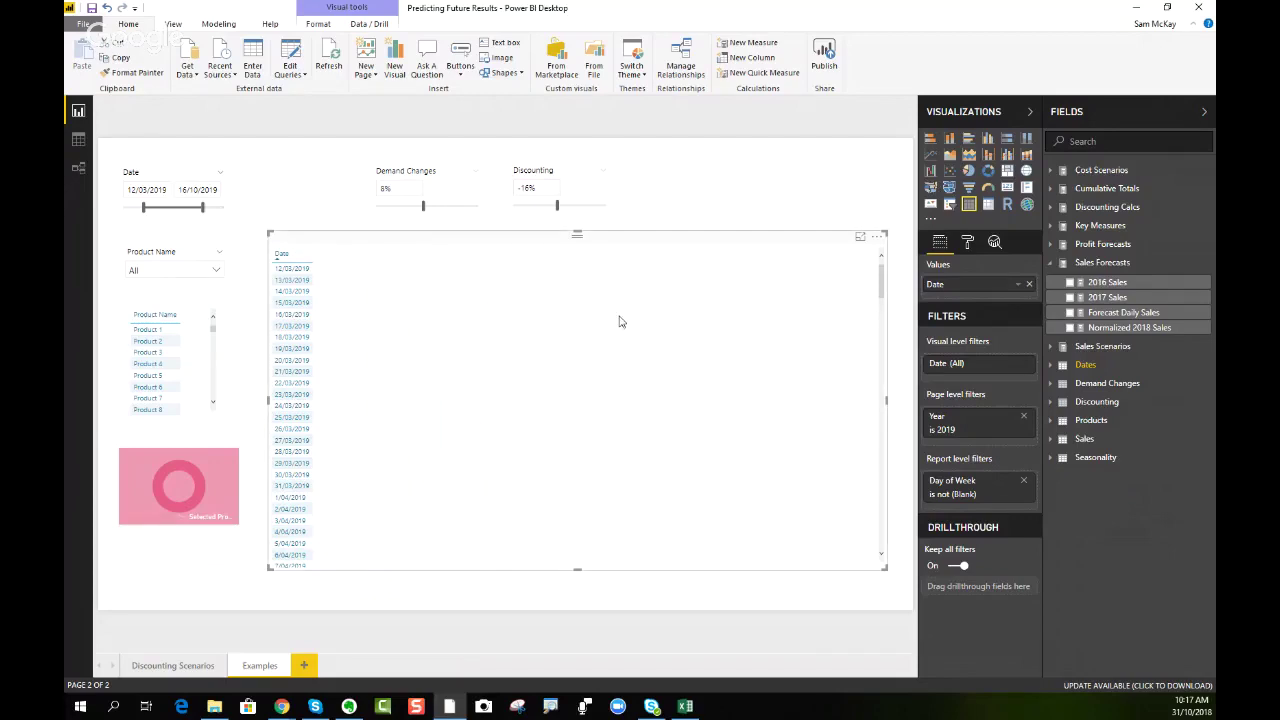
# Step: Widen the Date slicer to 1/01/2019 through 31/12/2019 and bring the date table back to its first row
pyautogui.moveTo(145, 207); pyautogui.dragTo(114, 217)
pyautogui.moveTo(202, 207); pyautogui.dragTo(232, 212)
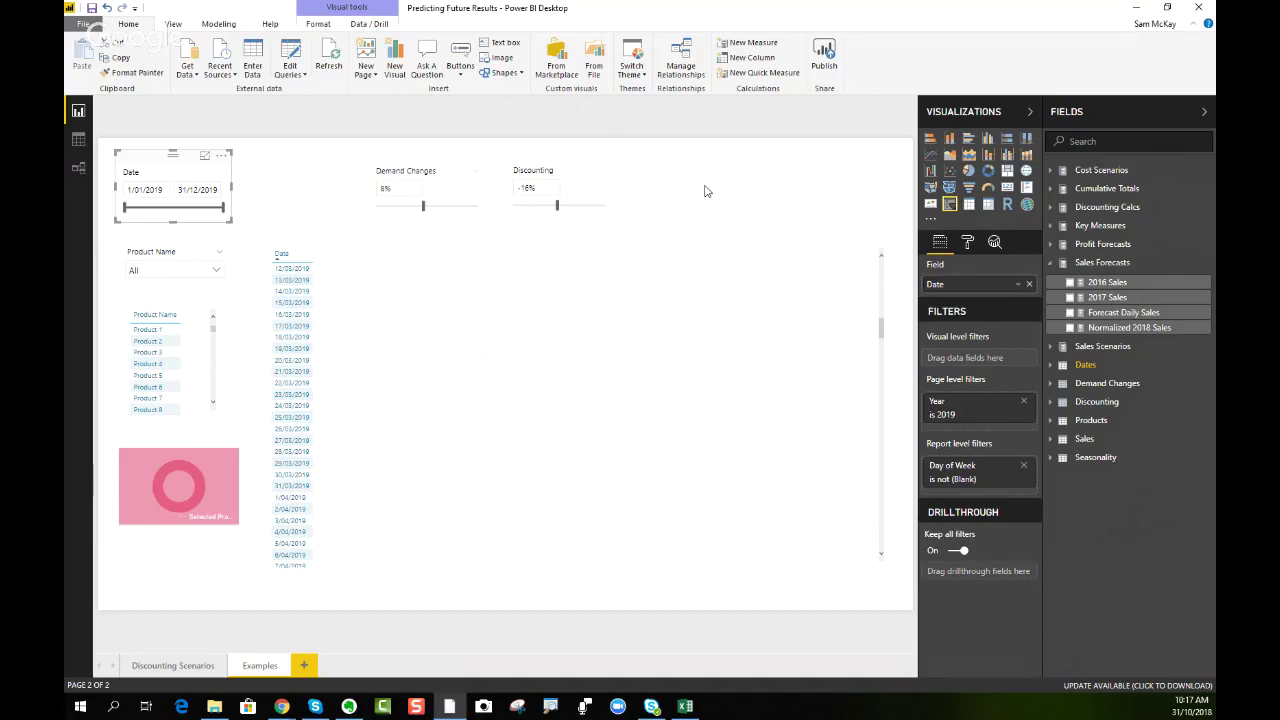
pyautogui.click(538, 241)
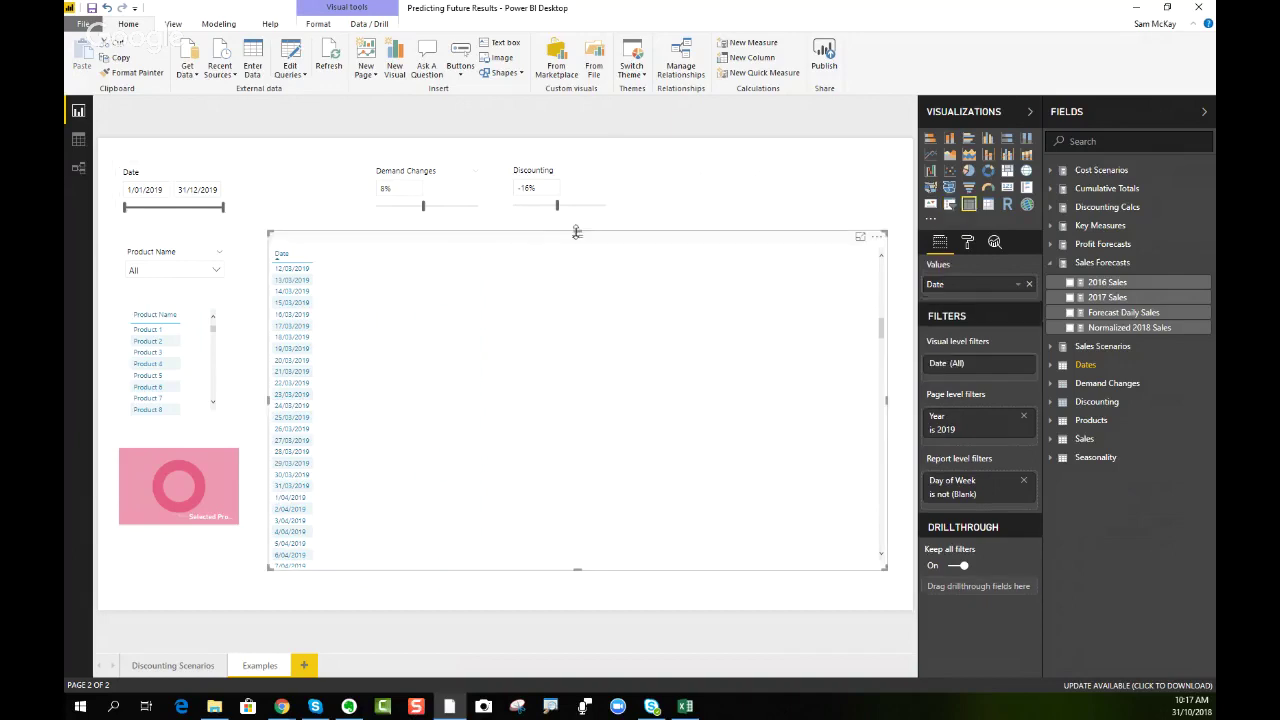
pyautogui.moveTo(584, 235); pyautogui.dragTo(585, 239)
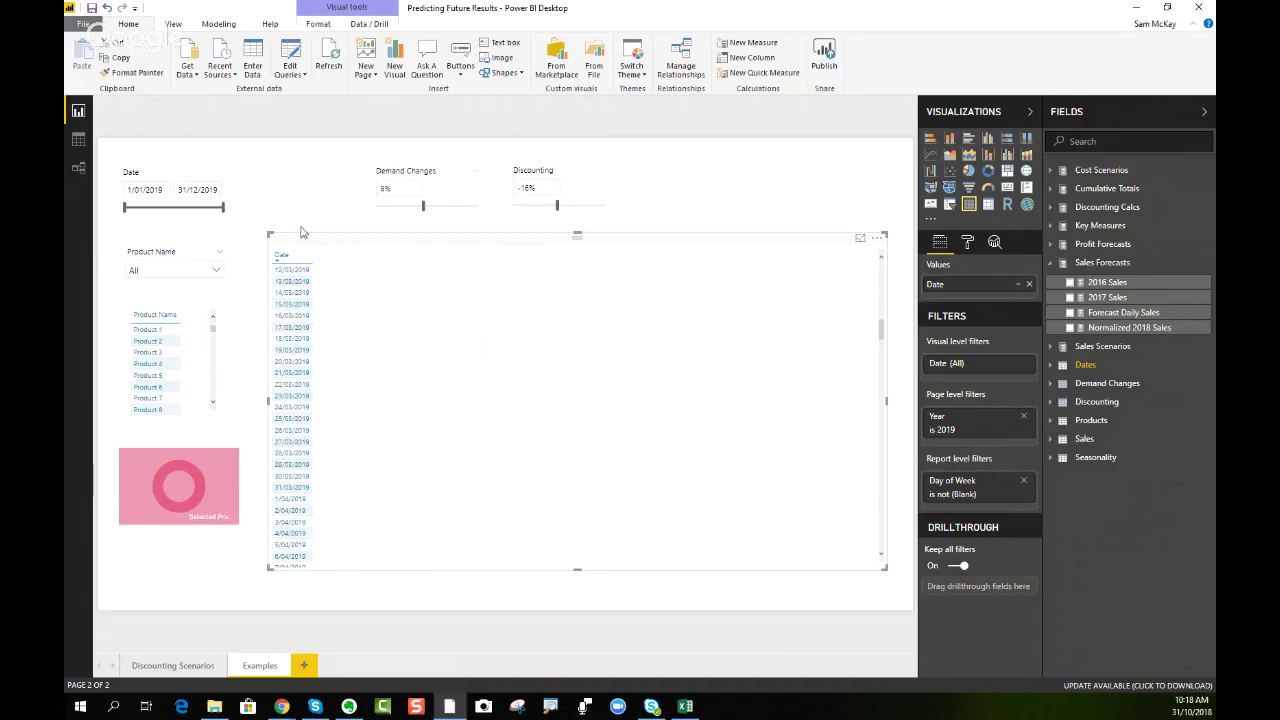
pyautogui.scroll(15, 483, 340)
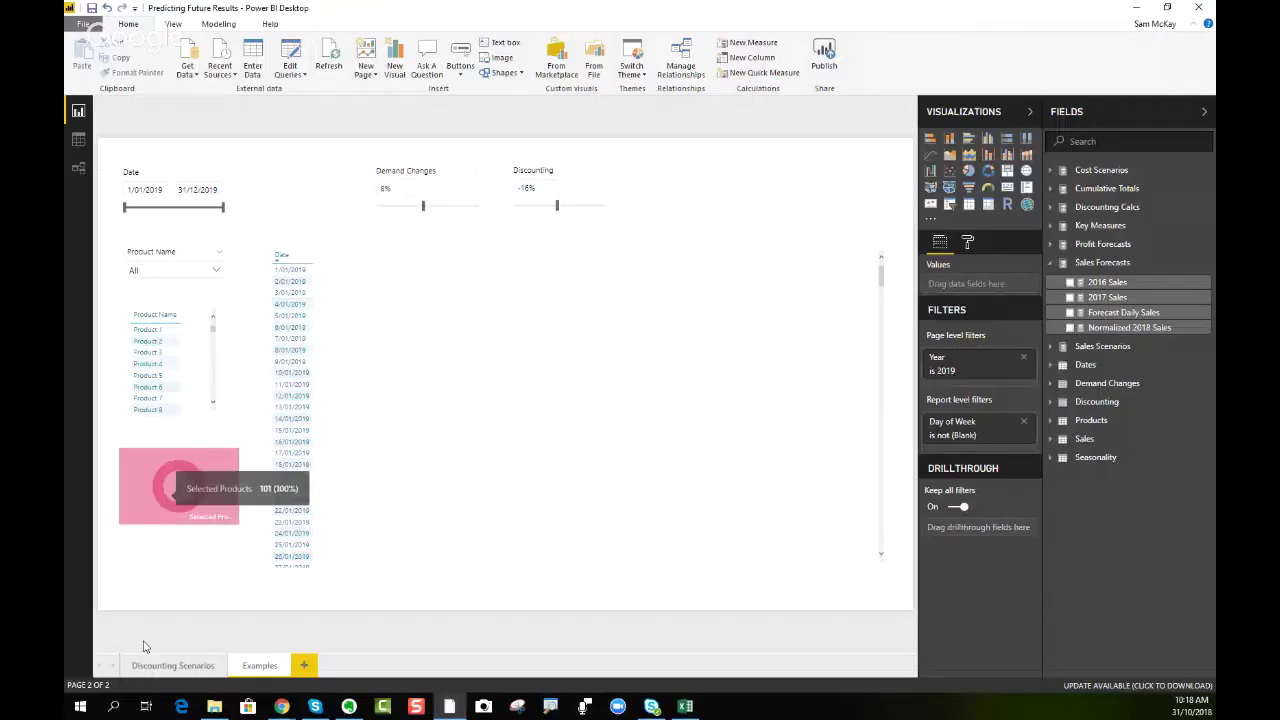
# Step: Compare the Discounting Scenarios page with the Date and Demand Changes slicers on the Examples page
pyautogui.click(165, 666)
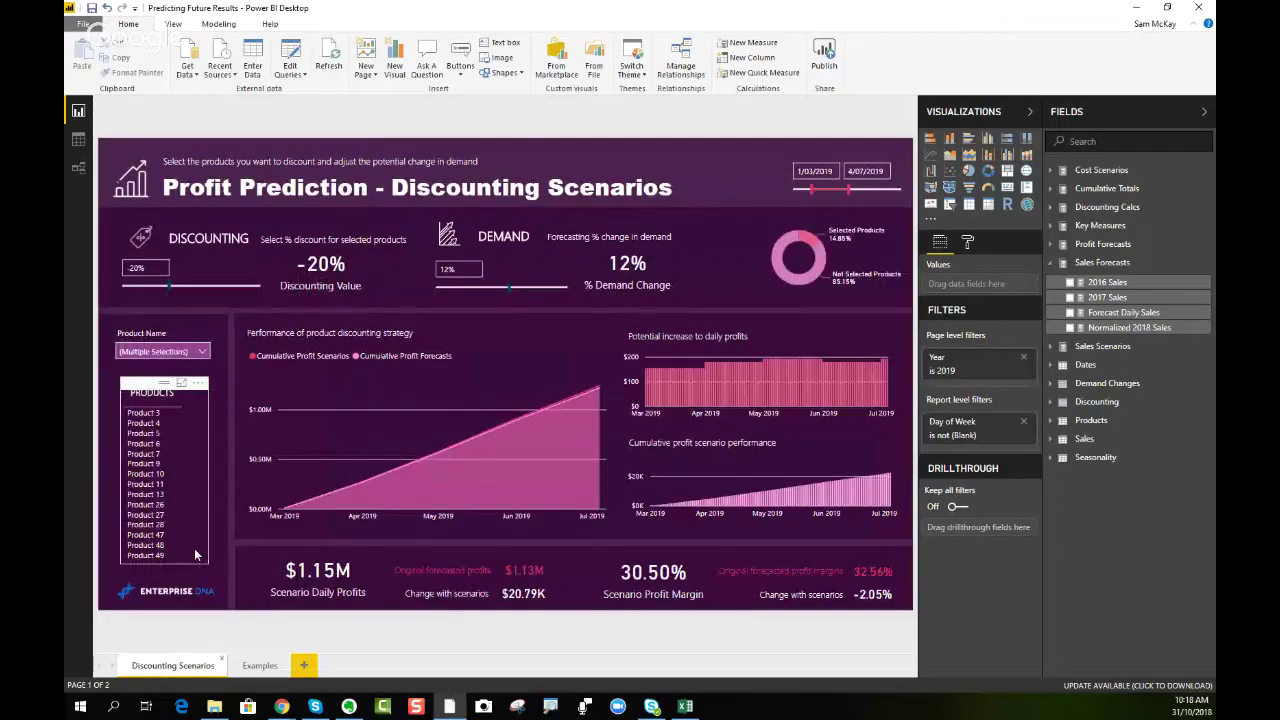
pyautogui.click(262, 667)
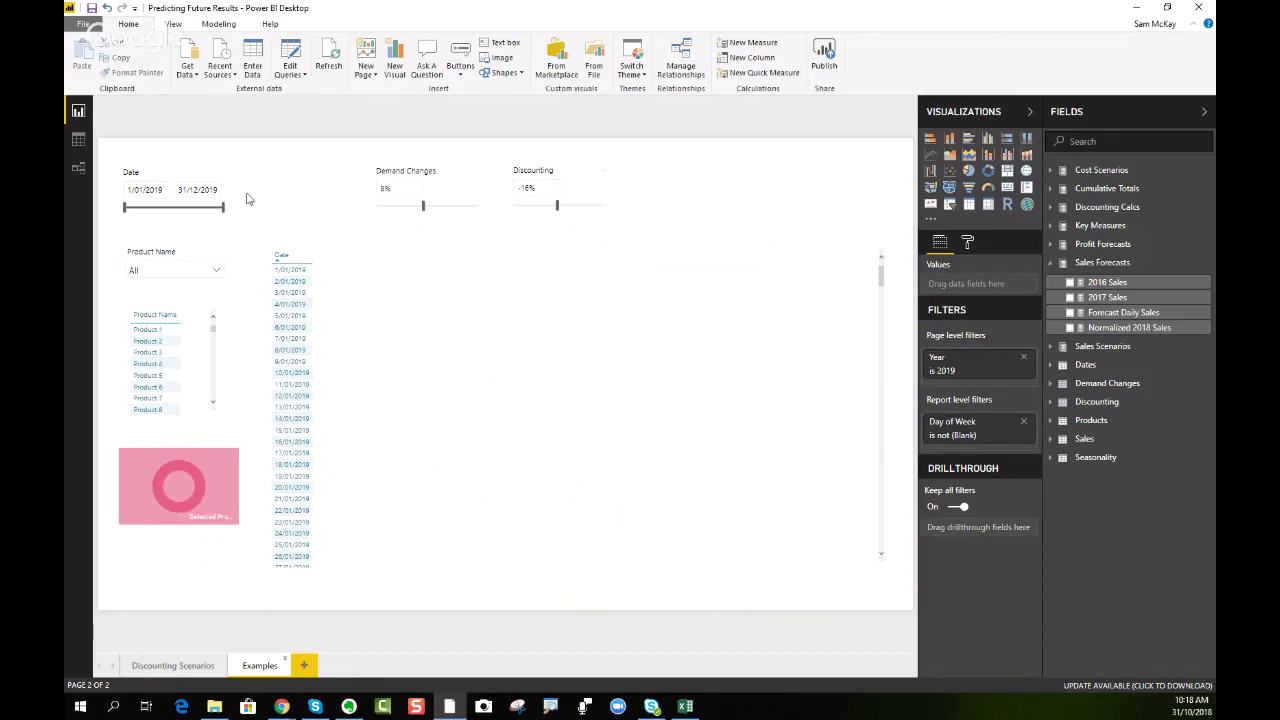
pyautogui.click(163, 170)
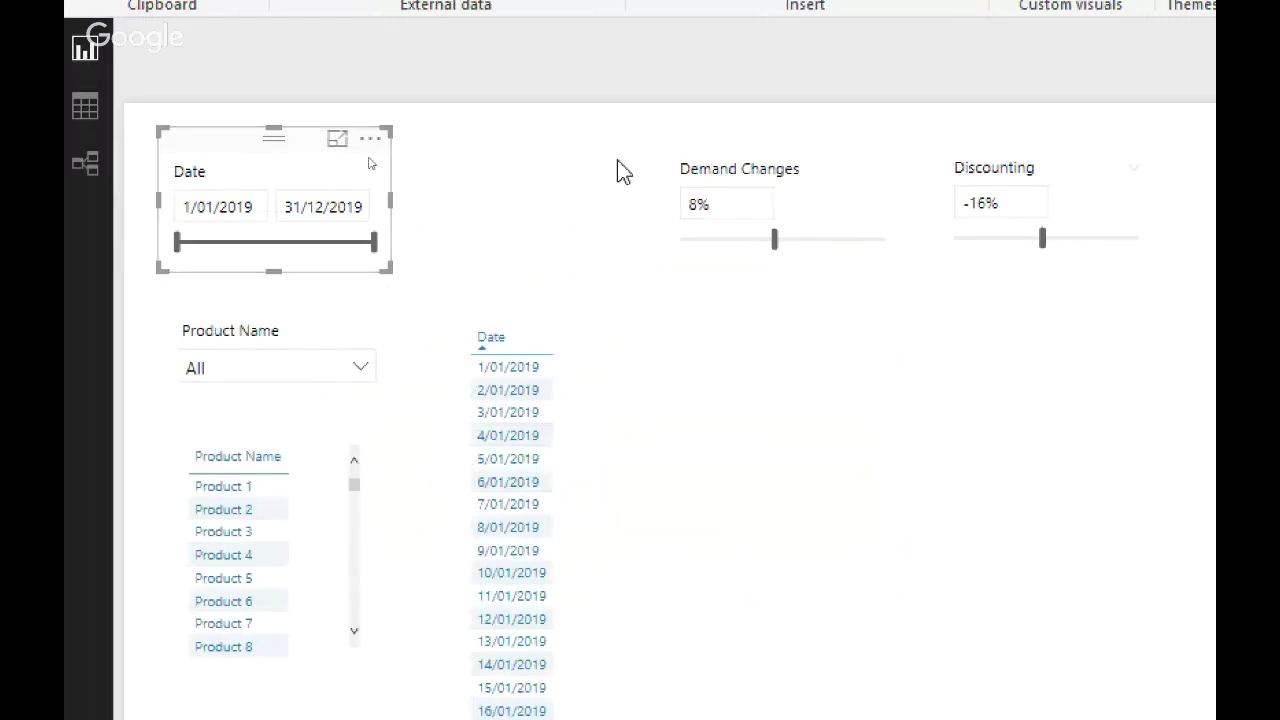
pyautogui.click(757, 150)
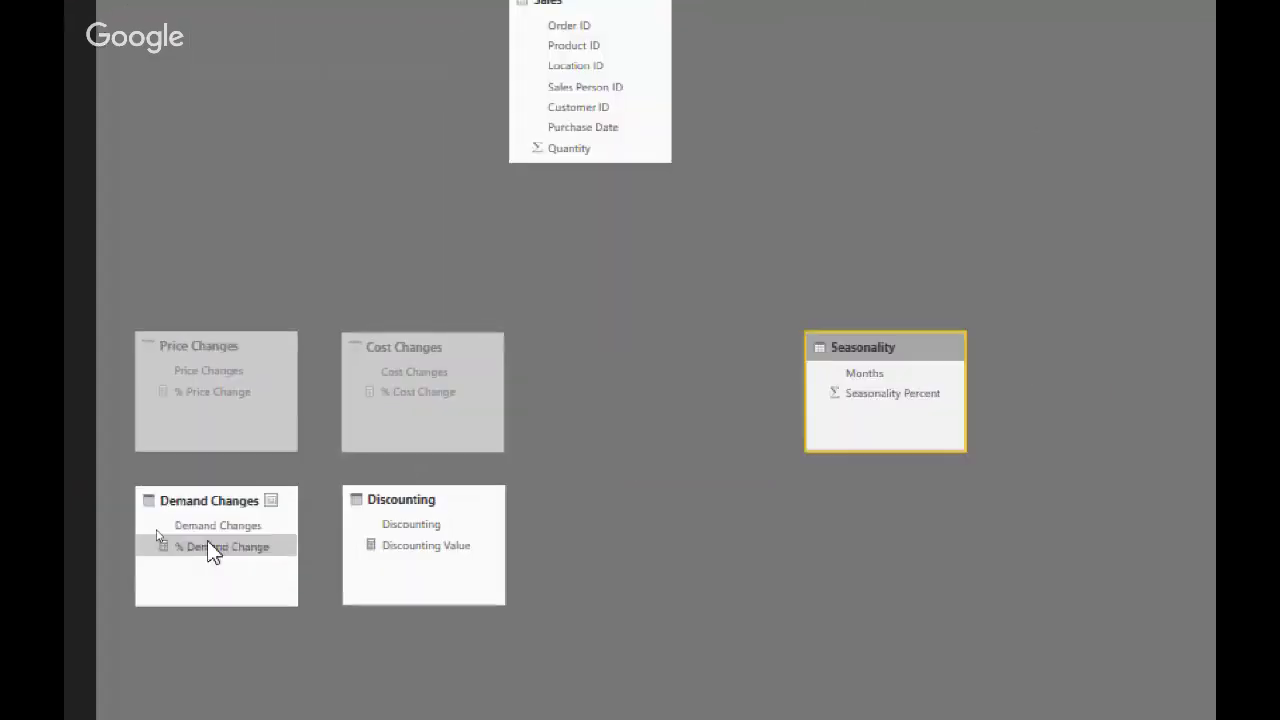
# Step: Examine the Demand Changes and Discounting tables in the model and their GENERATESERIES formulas, ending back on the Examples report page
pyautogui.click(229, 500)
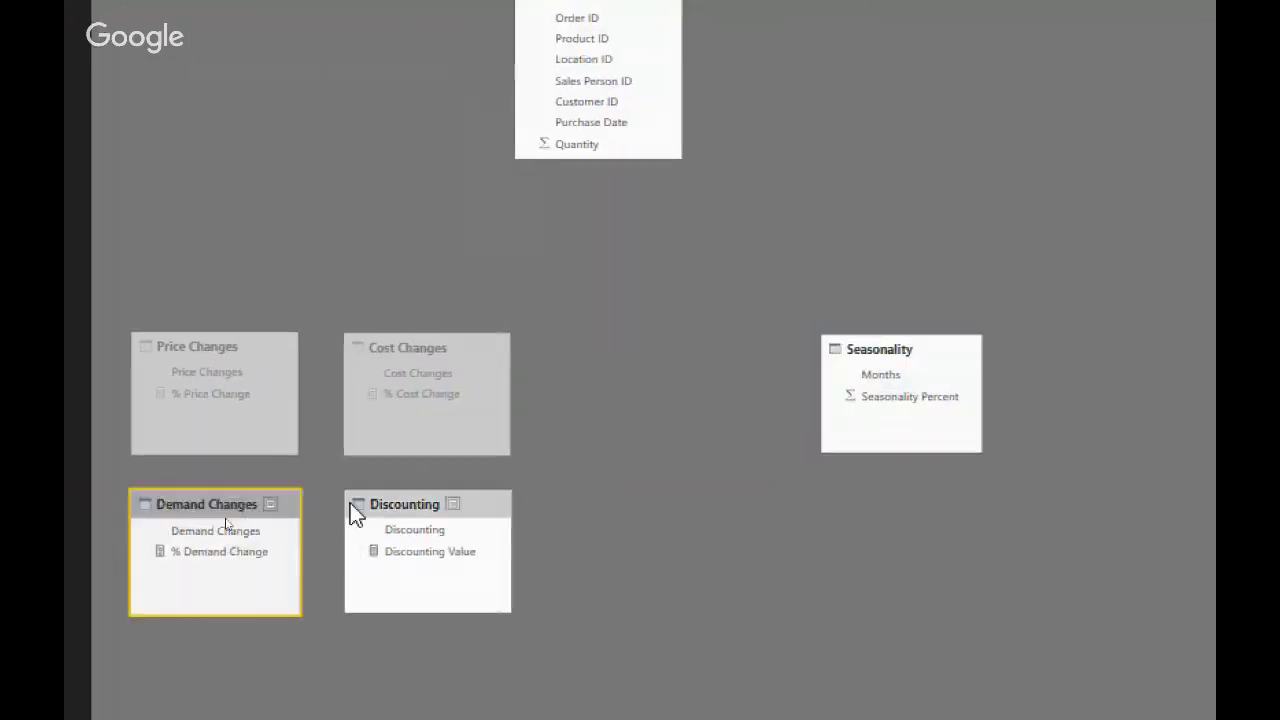
pyautogui.click(363, 506)
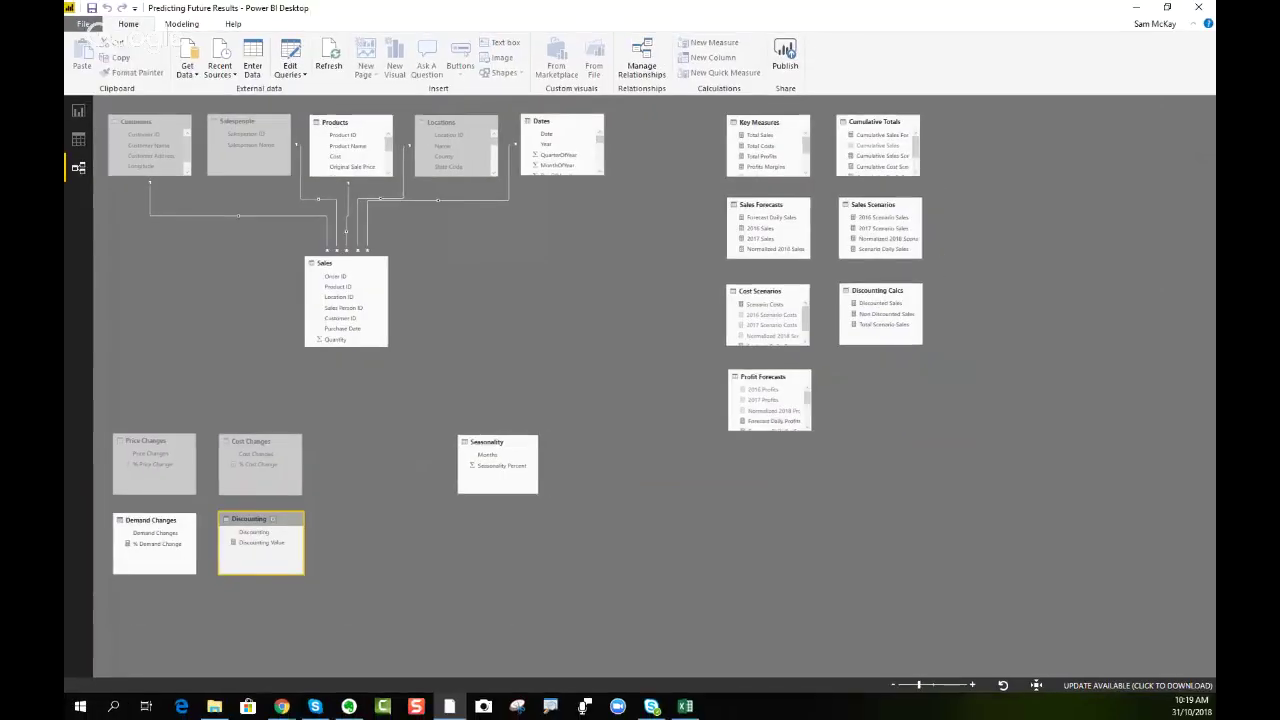
pyautogui.click(79, 141)
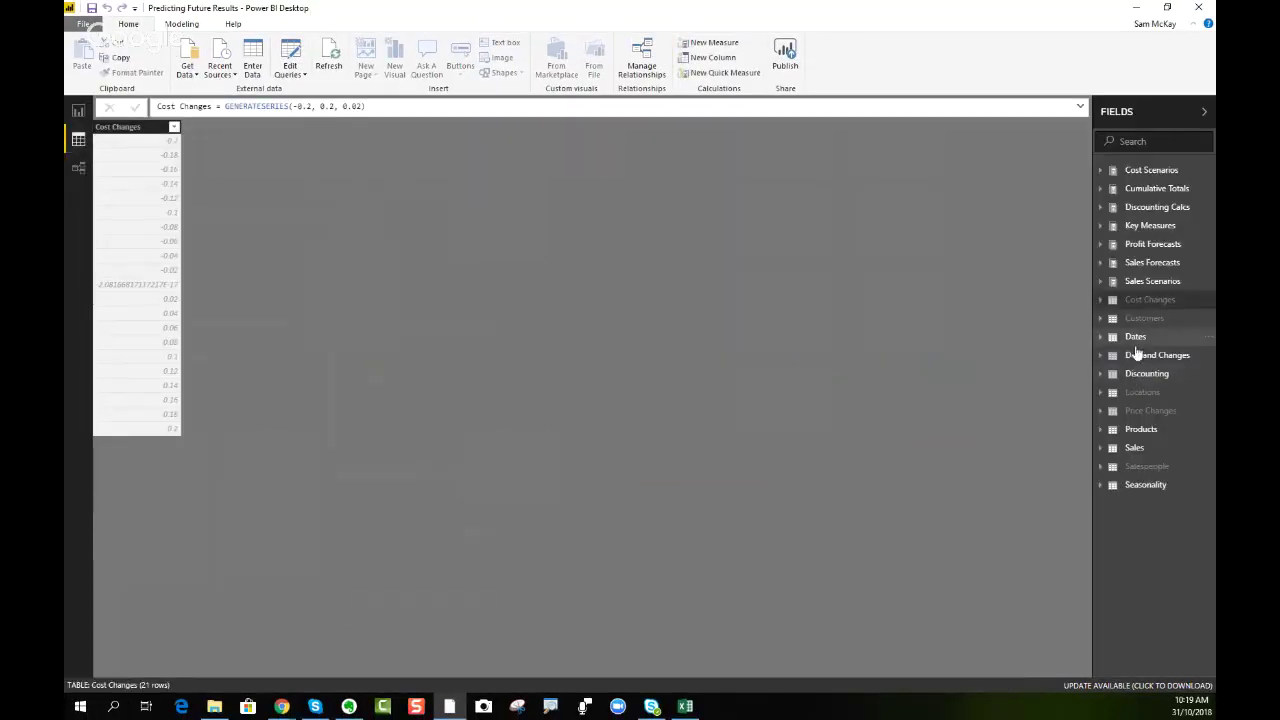
pyautogui.click(1150, 355)
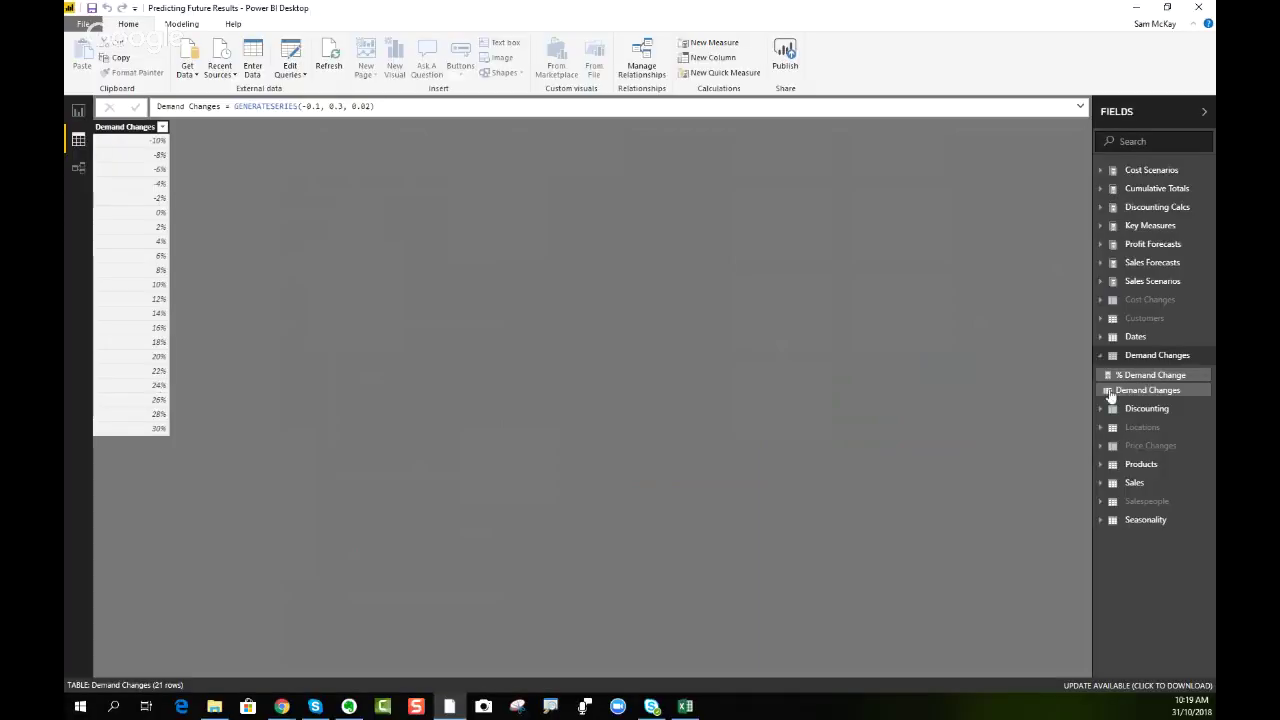
pyautogui.click(1101, 356)
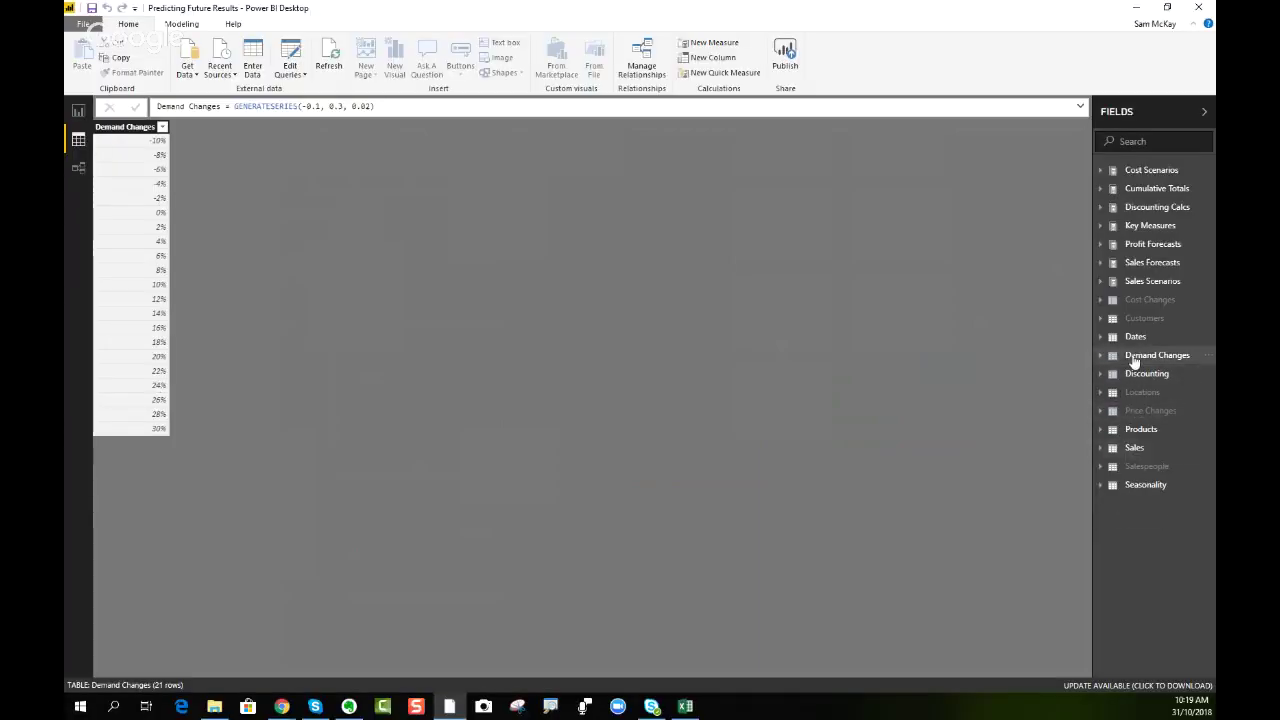
pyautogui.click(1140, 373)
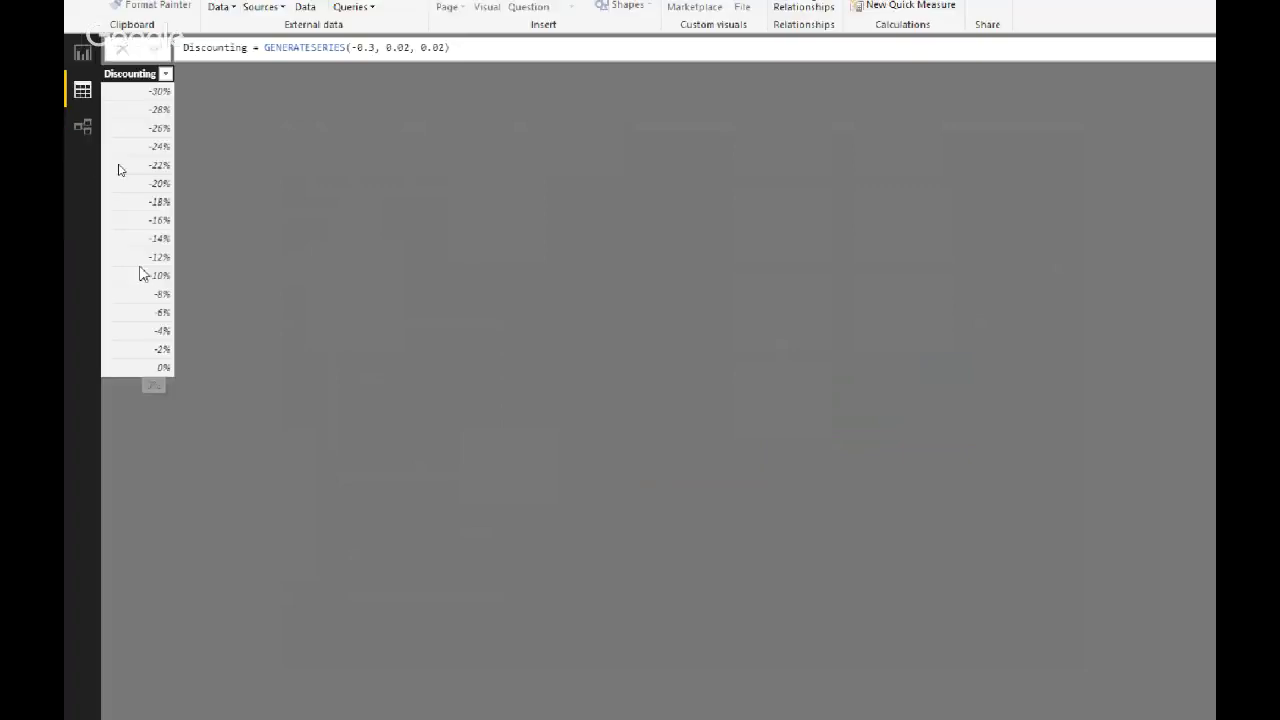
pyautogui.click(82, 52)
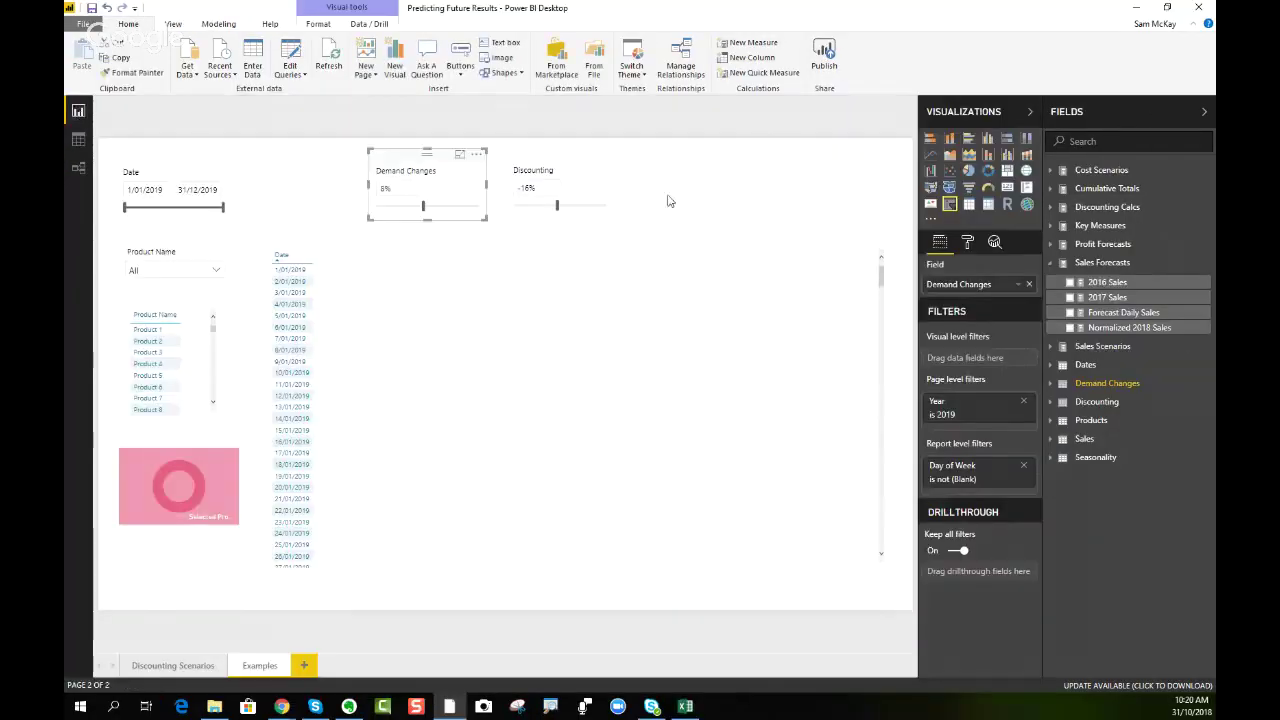
# Step: Start a new what-if parameter named Discounting with the Decimal number data type
pyautogui.click(687, 197)
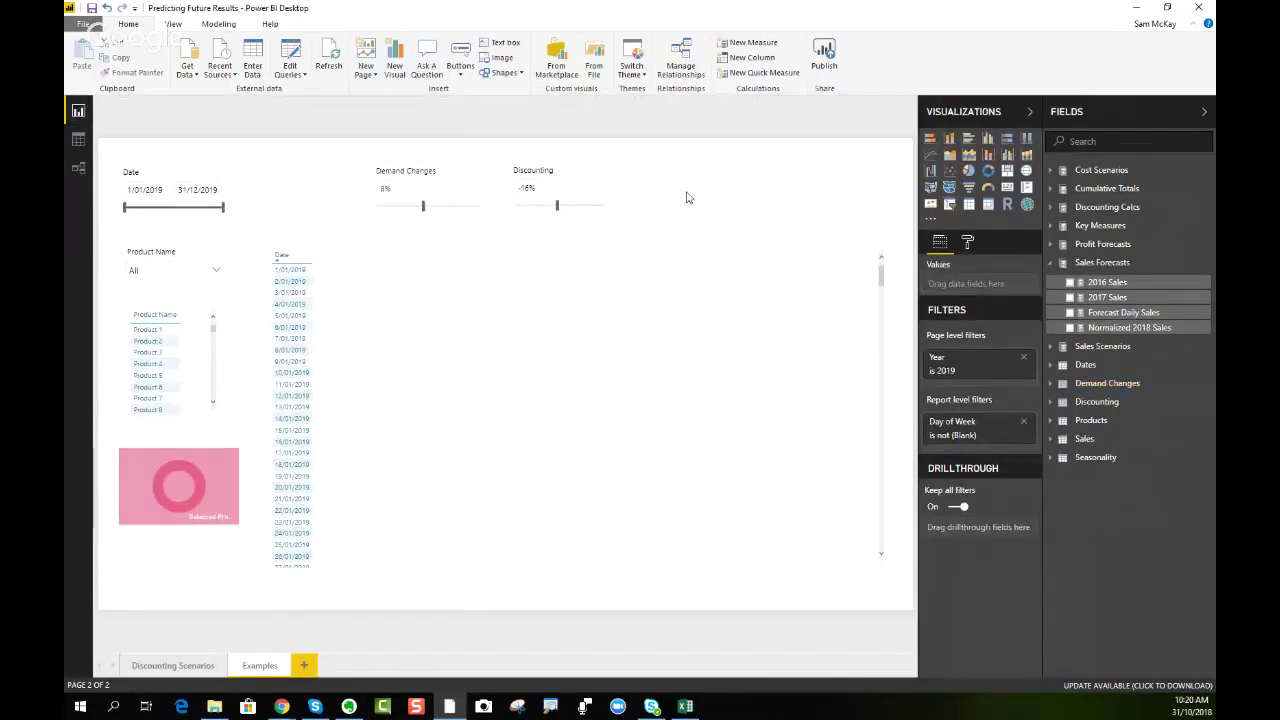
pyautogui.click(222, 25)
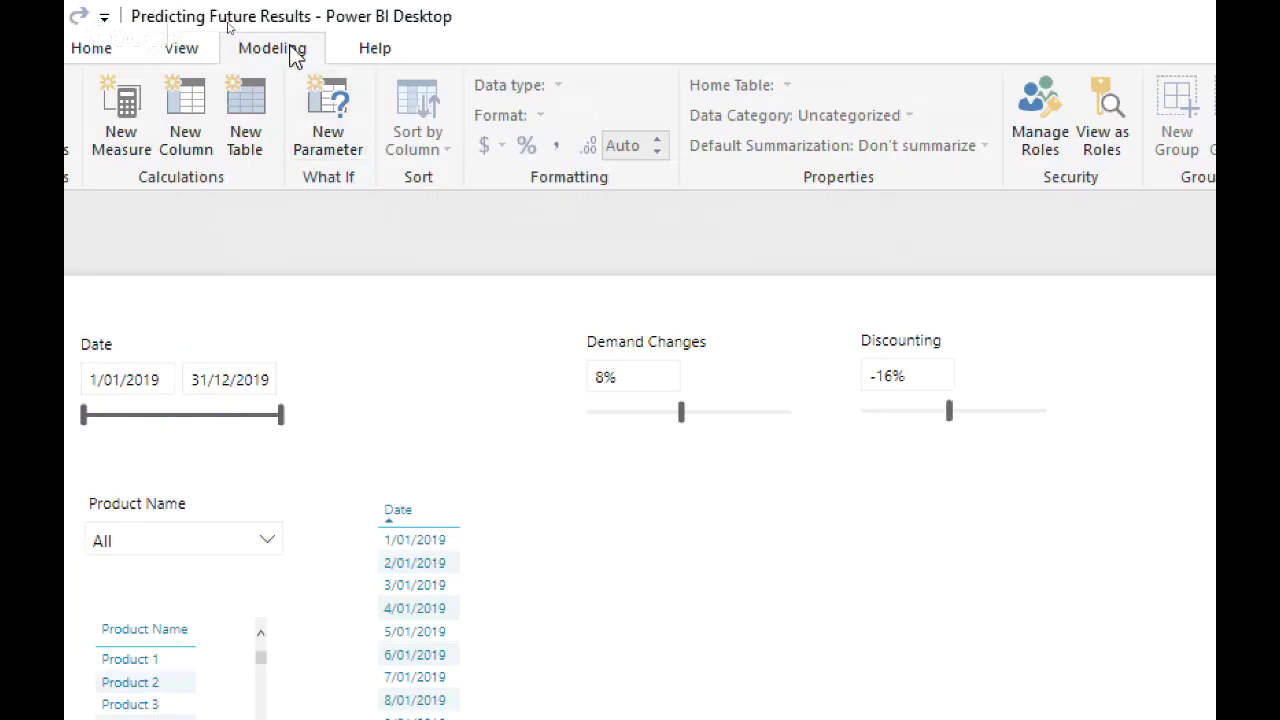
pyautogui.click(328, 113)
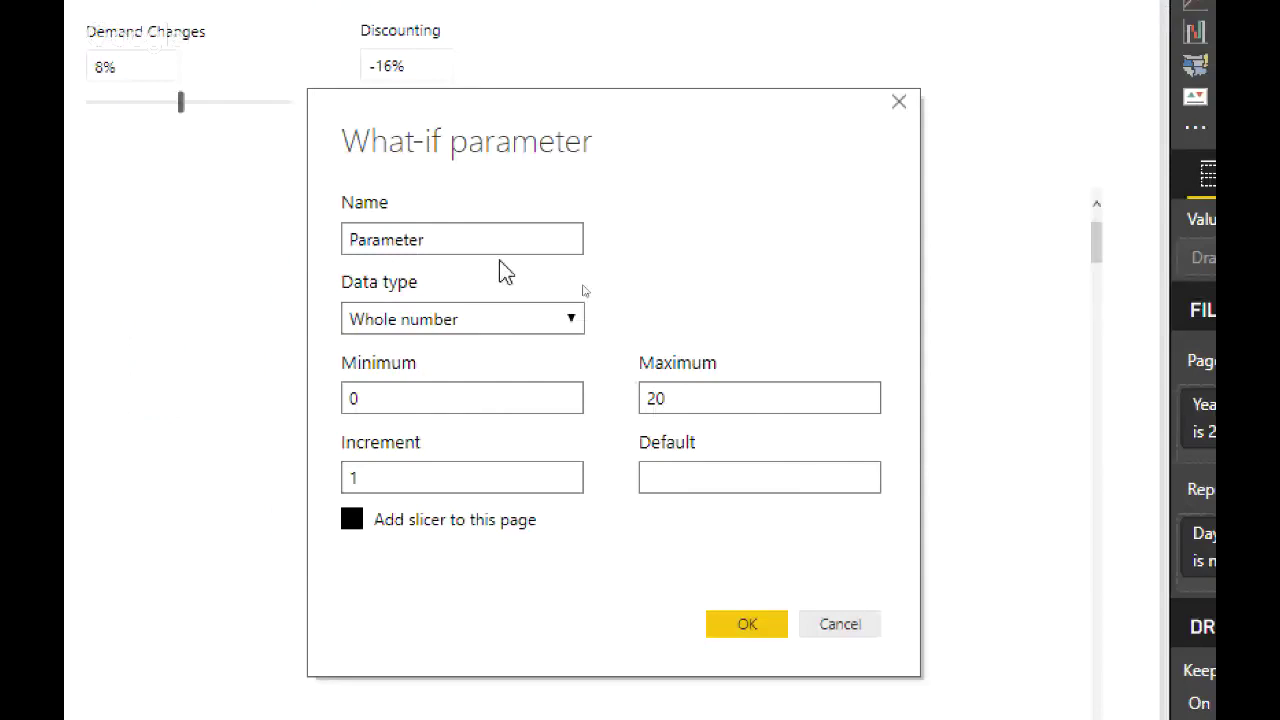
pyautogui.click(441, 241)
pyautogui.click(451, 232)
pyautogui.doubleClick(451, 232)
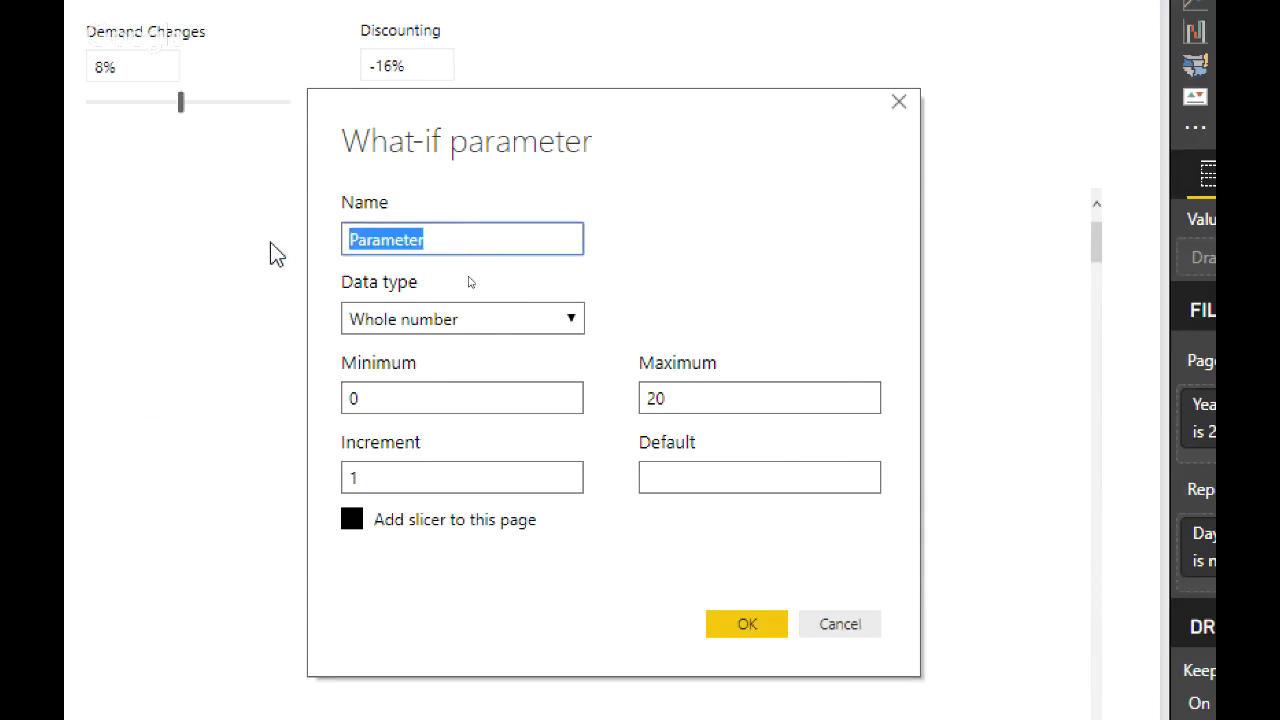
pyautogui.write('Discounting')
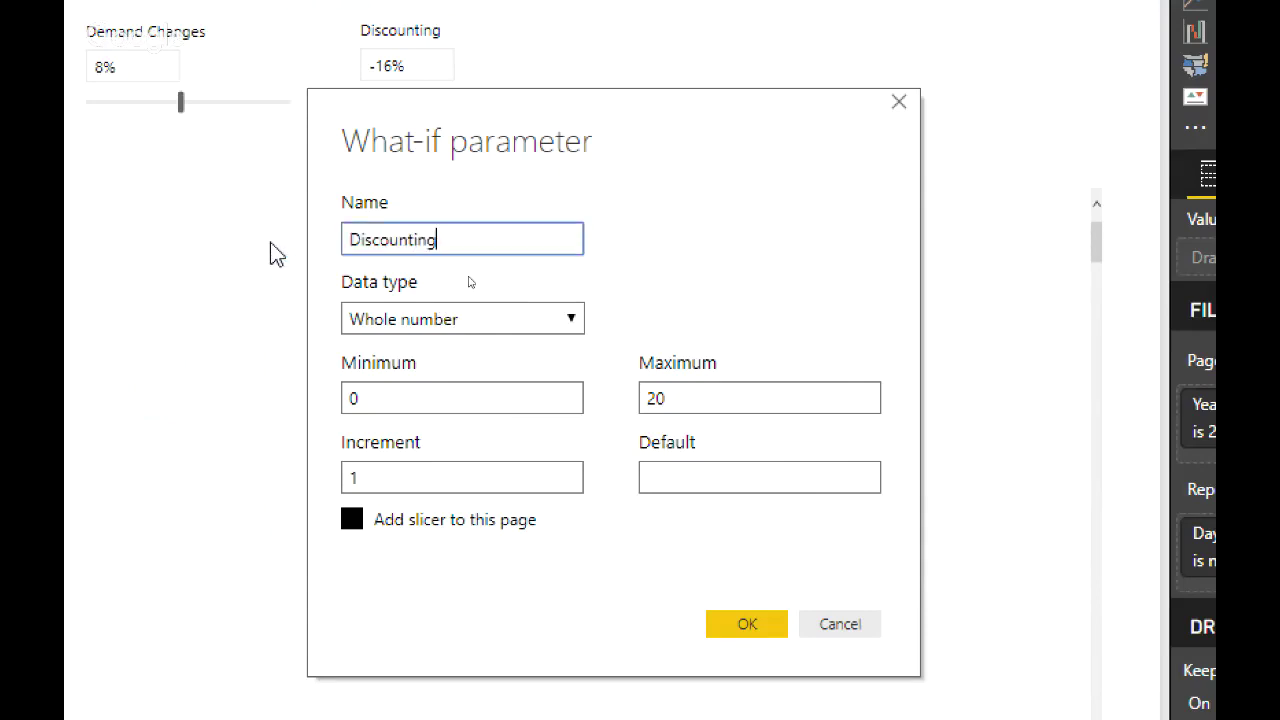
pyautogui.click(380, 396)
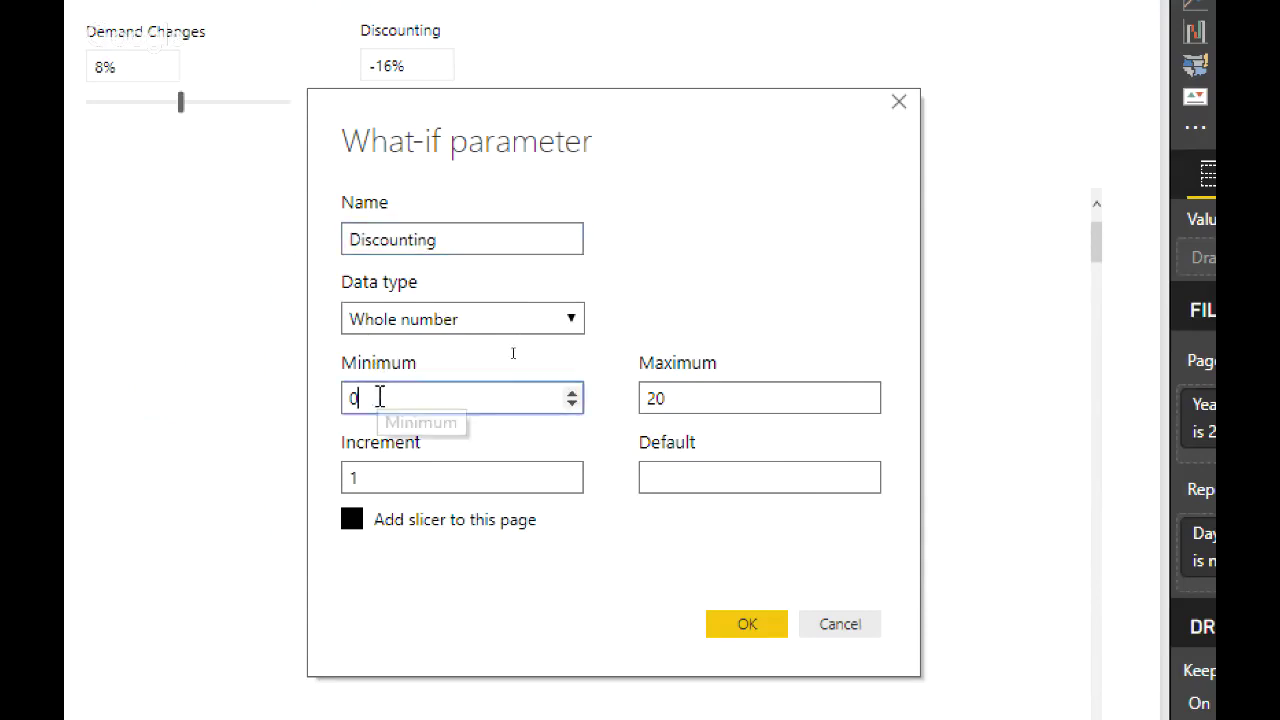
pyautogui.click(396, 326)
pyautogui.click(396, 361)
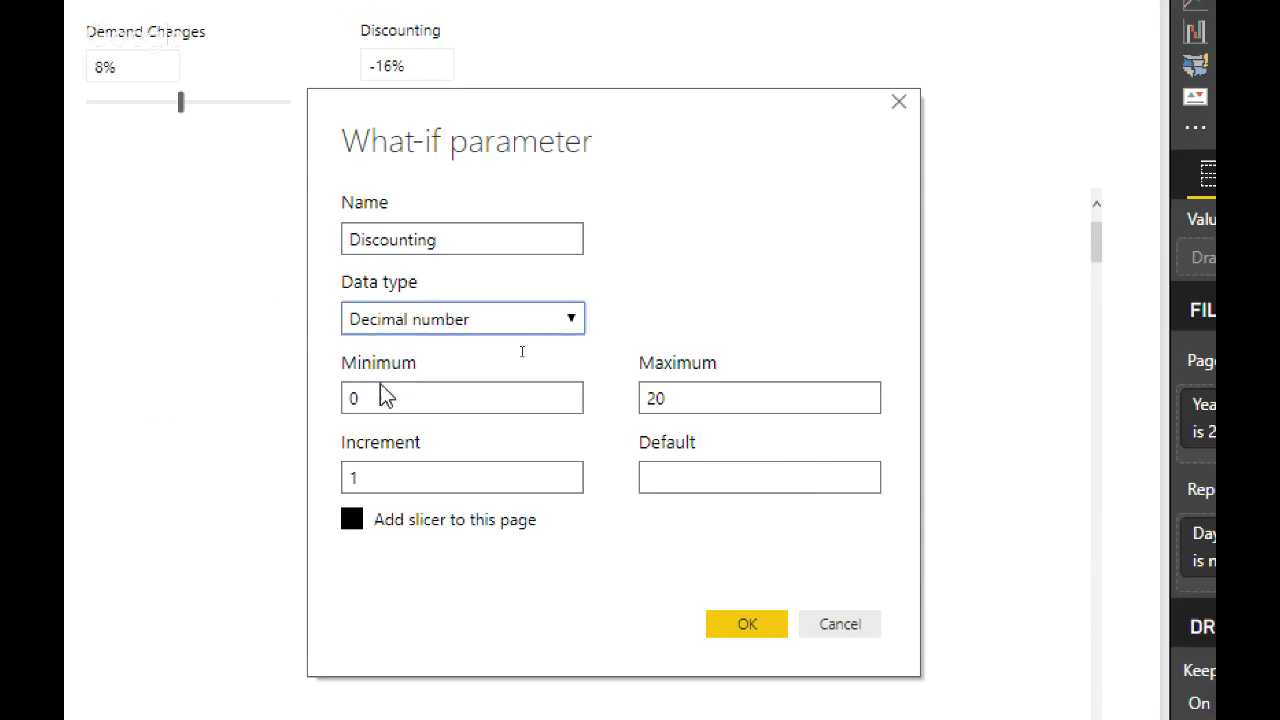
# Step: Set the what-if parameter's minimum to 0.3 and its maximum to 0
pyautogui.click(377, 395)
pyautogui.write('-')
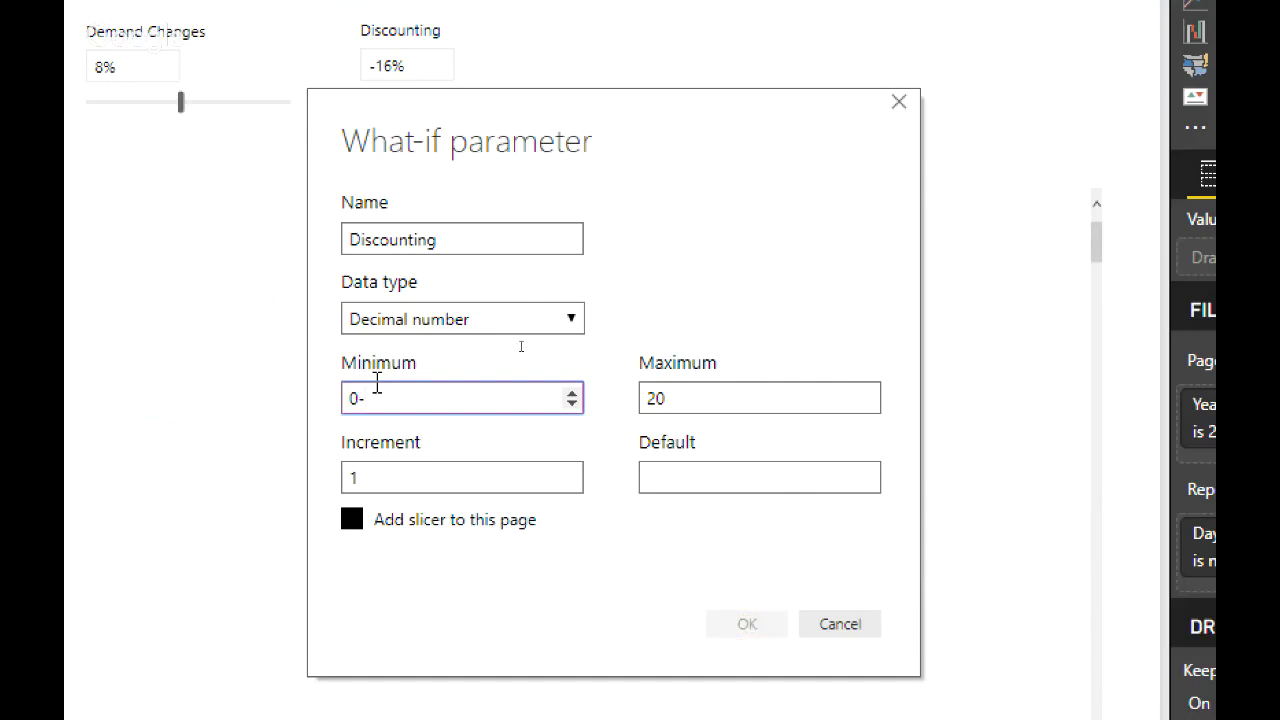
pyautogui.press('BackSpace')
pyautogui.write('.3')
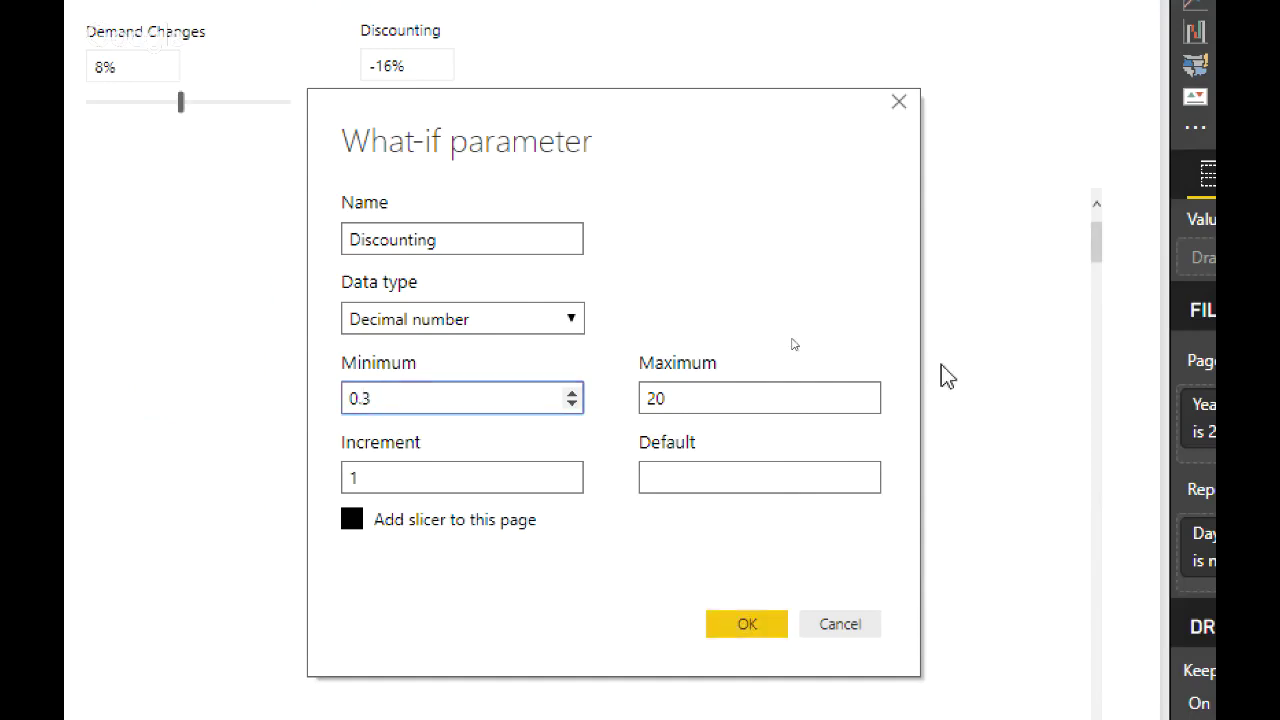
pyautogui.click(817, 388)
pyautogui.doubleClick(817, 388)
pyautogui.write('0')
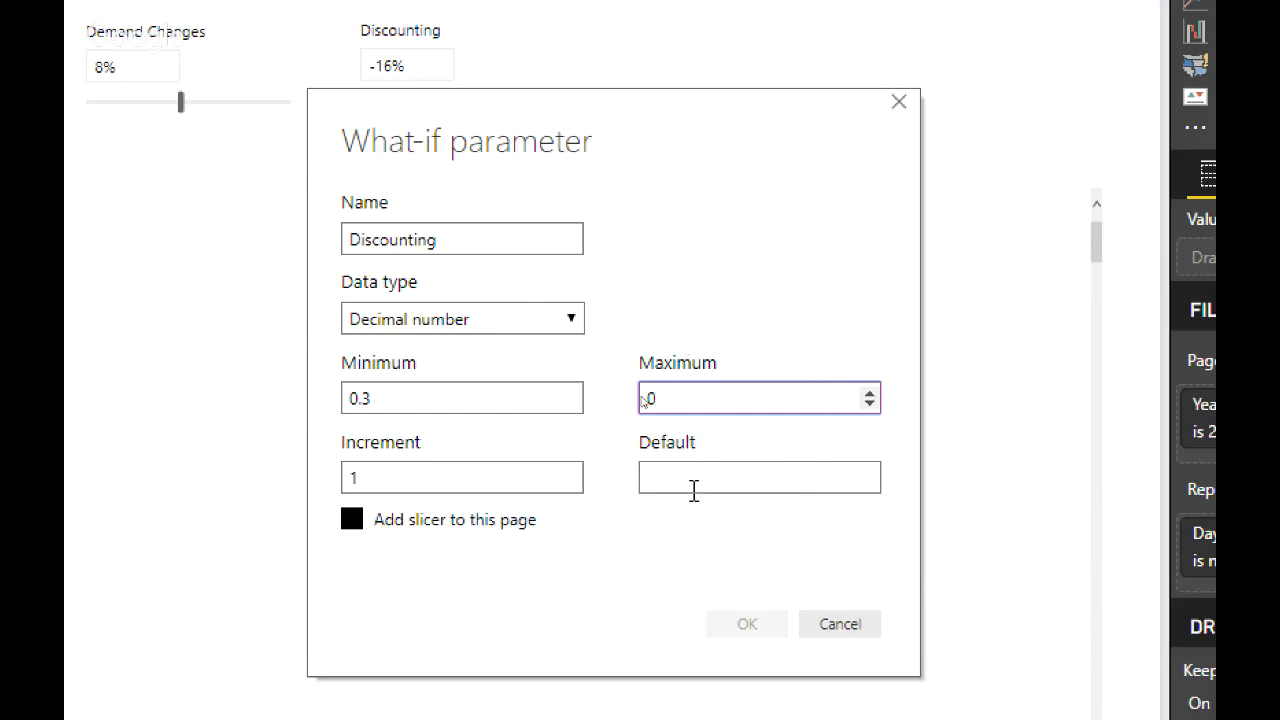
# Step: Set the what-if parameter's increment to 0.02
pyautogui.click(506, 488)
pyautogui.doubleClick(505, 489)
pyautogui.write('0.2')
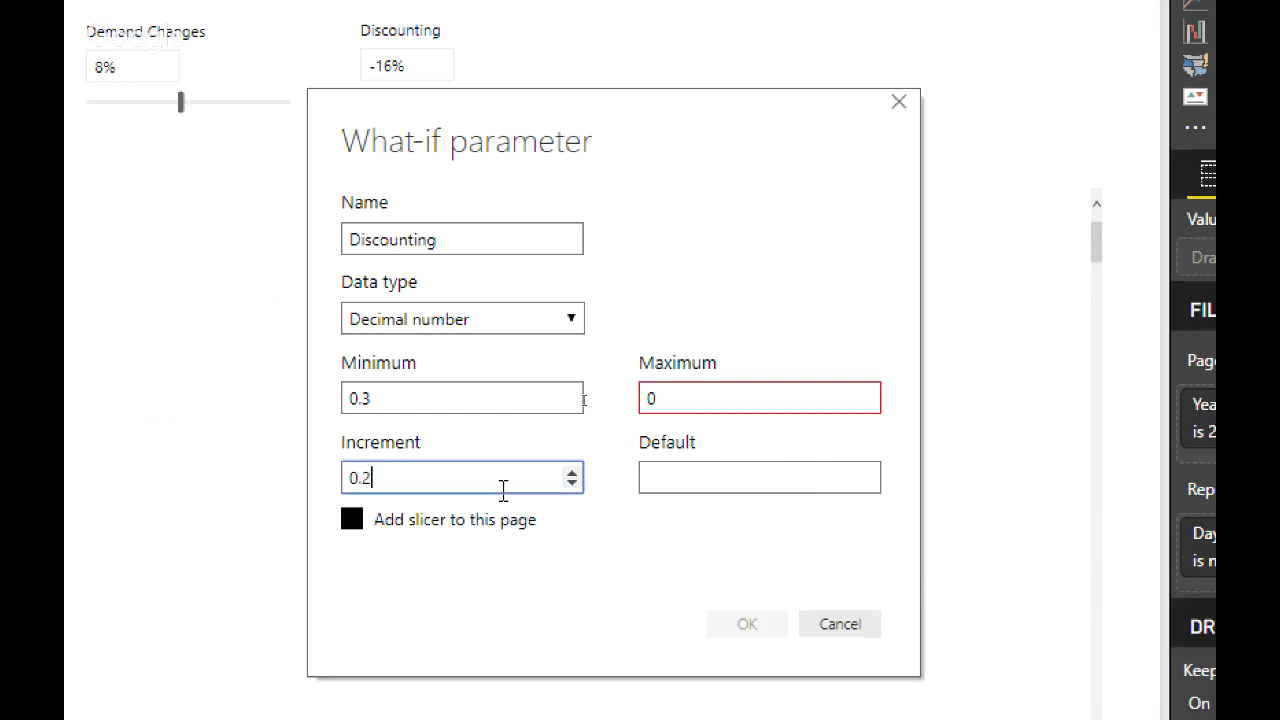
pyautogui.press('BackSpace')
pyautogui.write('02')
# Step: Set the what-if parameter's maximum to 0.00 and its default to 0
pyautogui.click(710, 396)
pyautogui.press('BackSpace')
pyautogui.write('0.02')
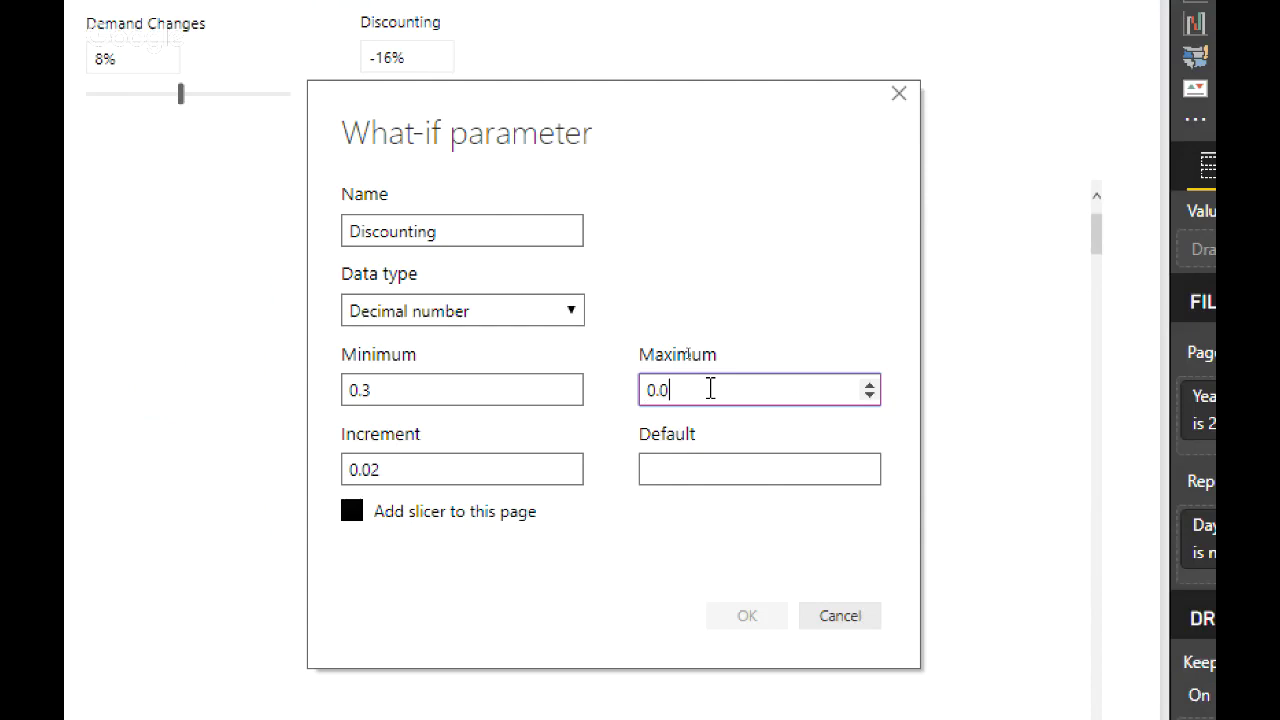
pyautogui.press('BackSpace')
pyautogui.press('BackSpace')
pyautogui.write('00')
pyautogui.click(705, 467)
pyautogui.write('0')
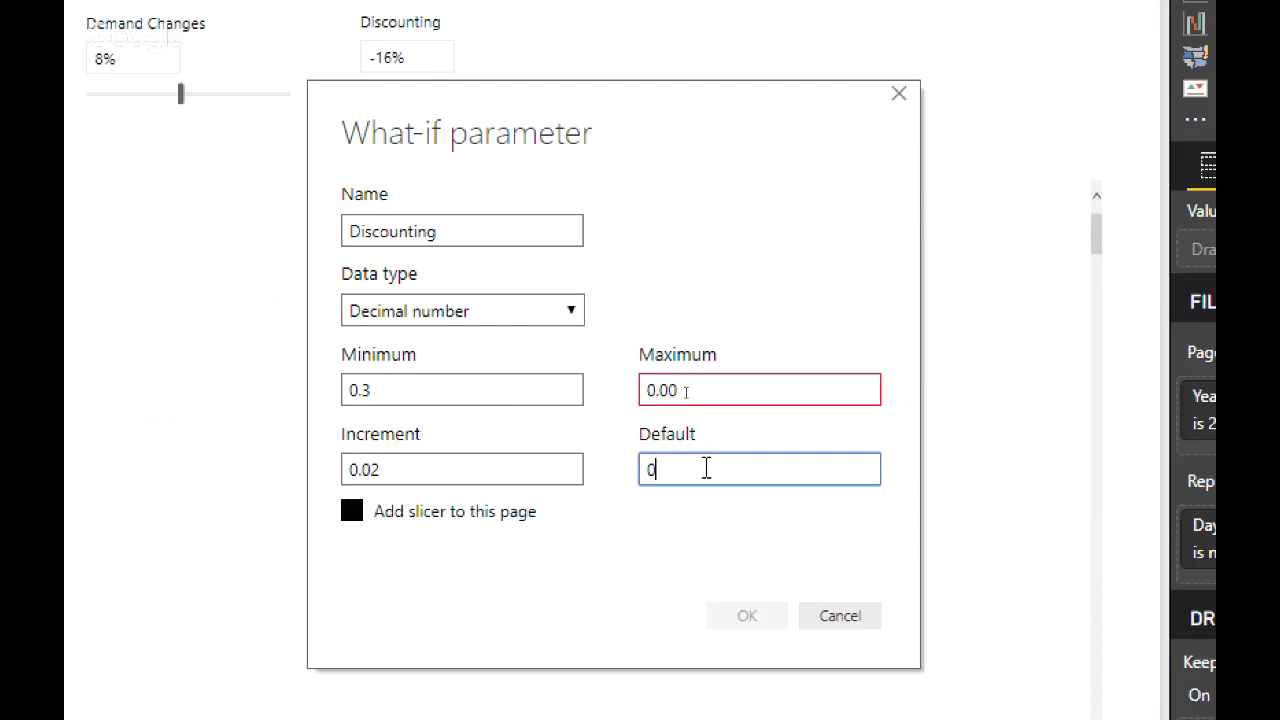
# Step: Try other maximum values for the what-if parameter, ending with -0.00
pyautogui.click(843, 388)
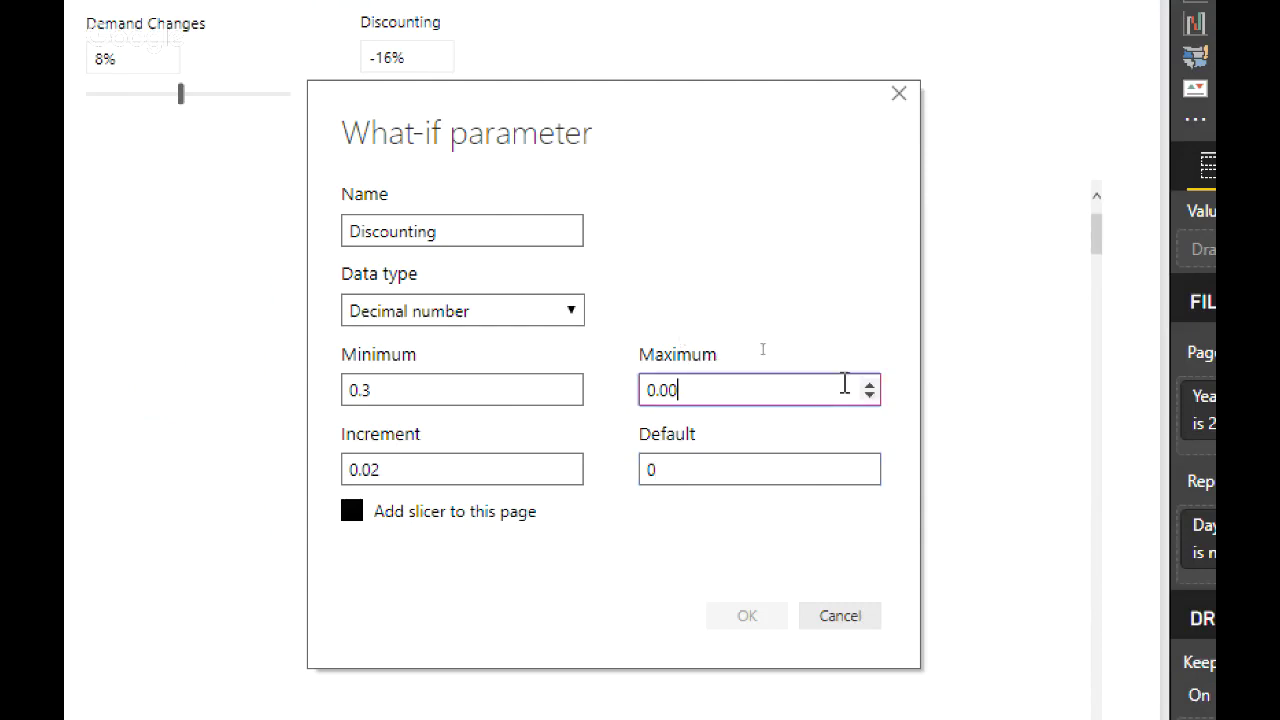
pyautogui.press('BackSpace')
pyautogui.press('BackSpace')
pyautogui.press('BackSpace')
pyautogui.press('BackSpace')
pyautogui.write('1')
pyautogui.click(869, 395)
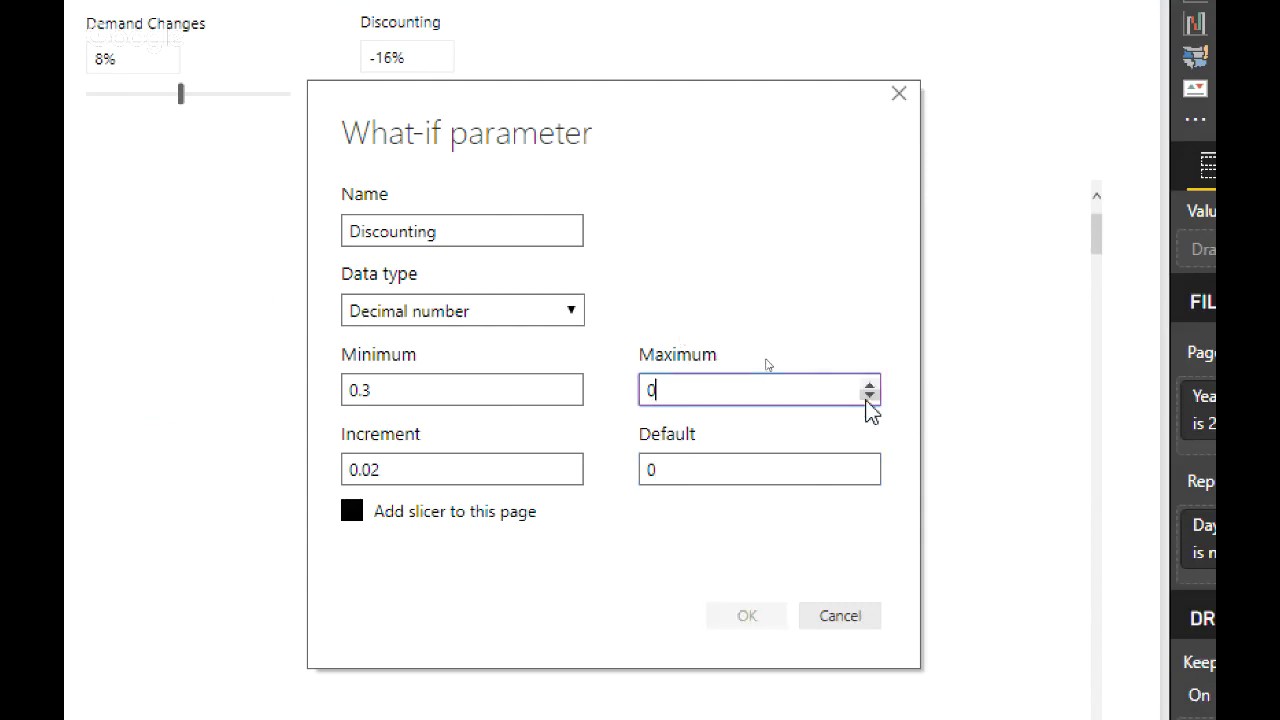
pyautogui.click(869, 395)
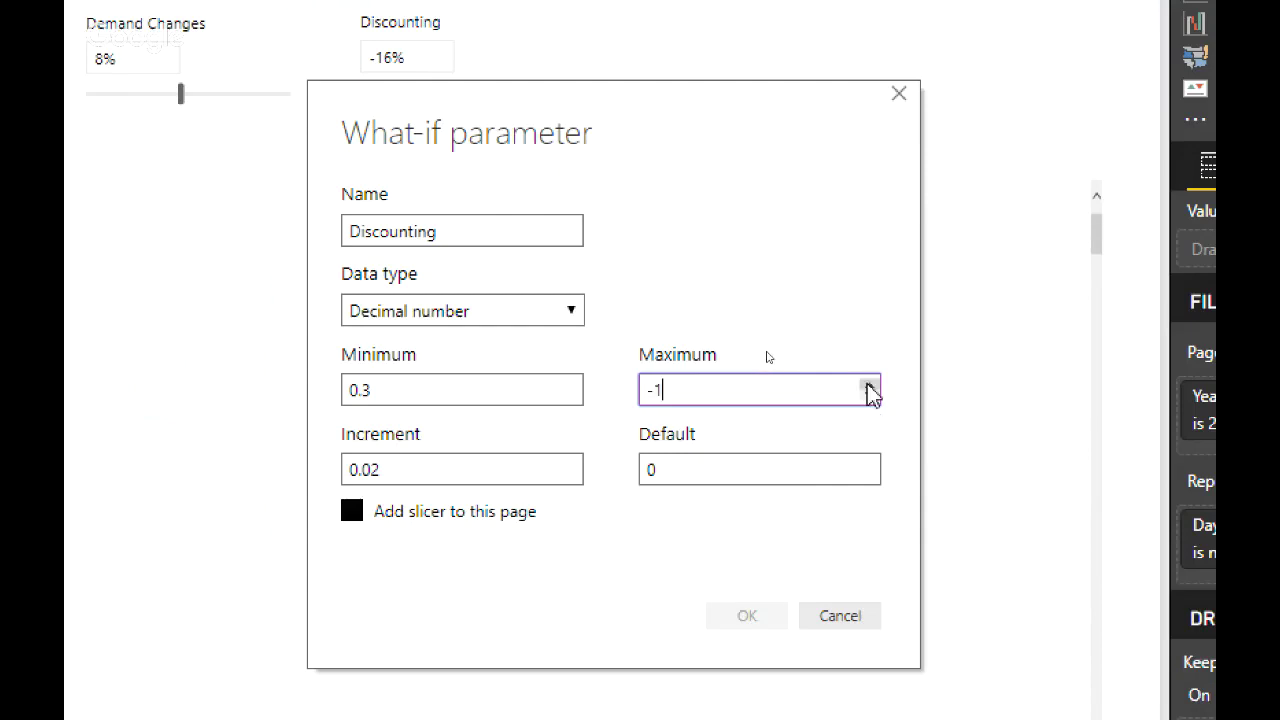
pyautogui.click(869, 385)
pyautogui.press('BackSpace')
pyautogui.write('-0.00')
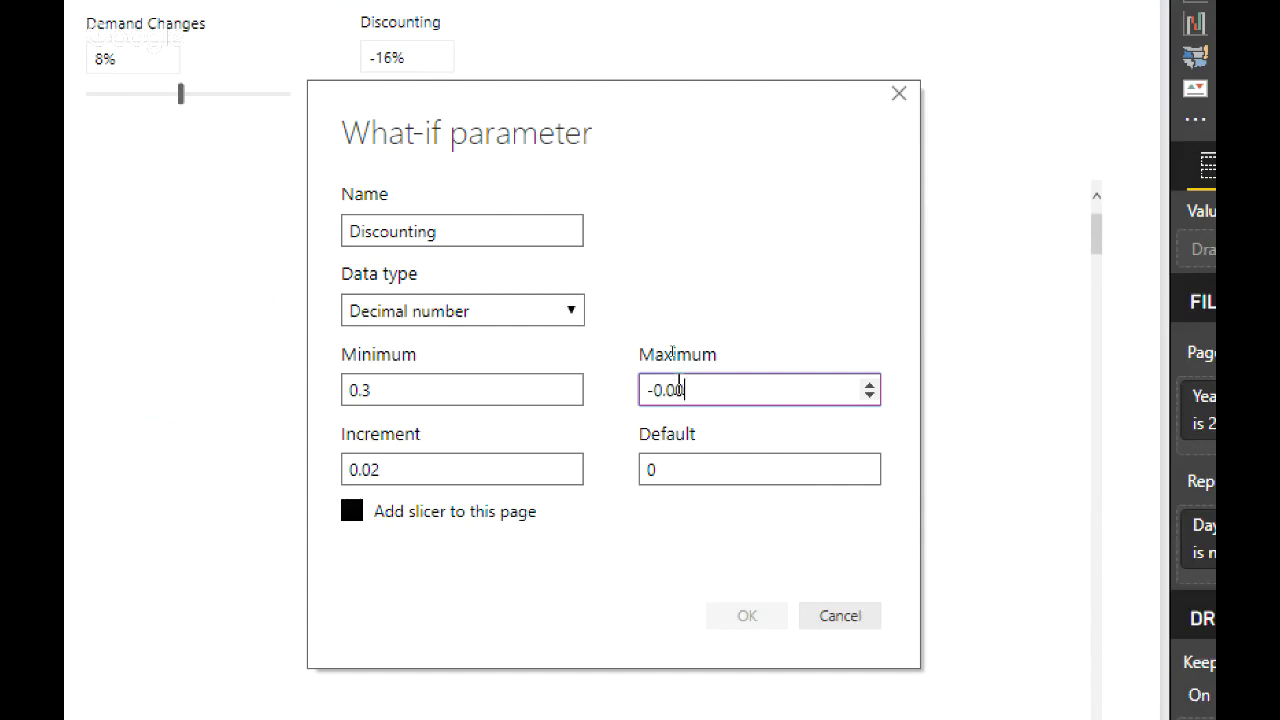
pyautogui.click(691, 468)
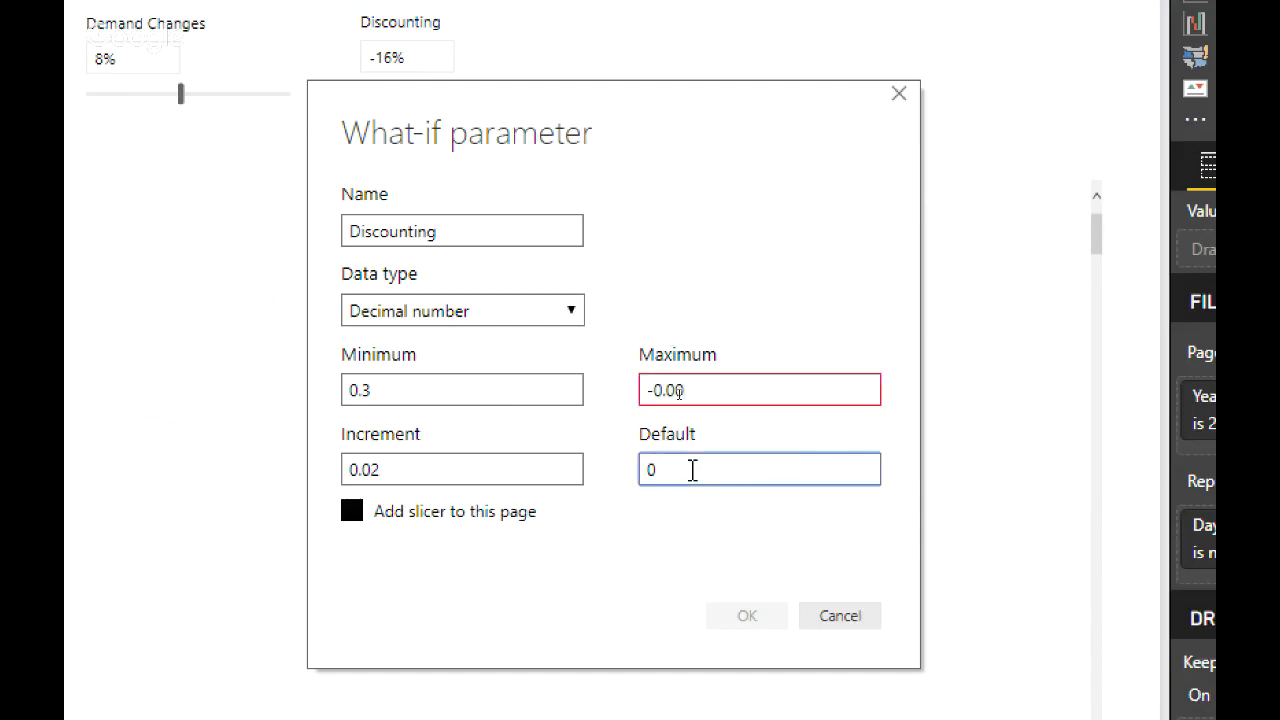
# Step: Set the what-if parameter's maximum to -0.02
pyautogui.click(704, 390)
pyautogui.doubleClick(704, 390)
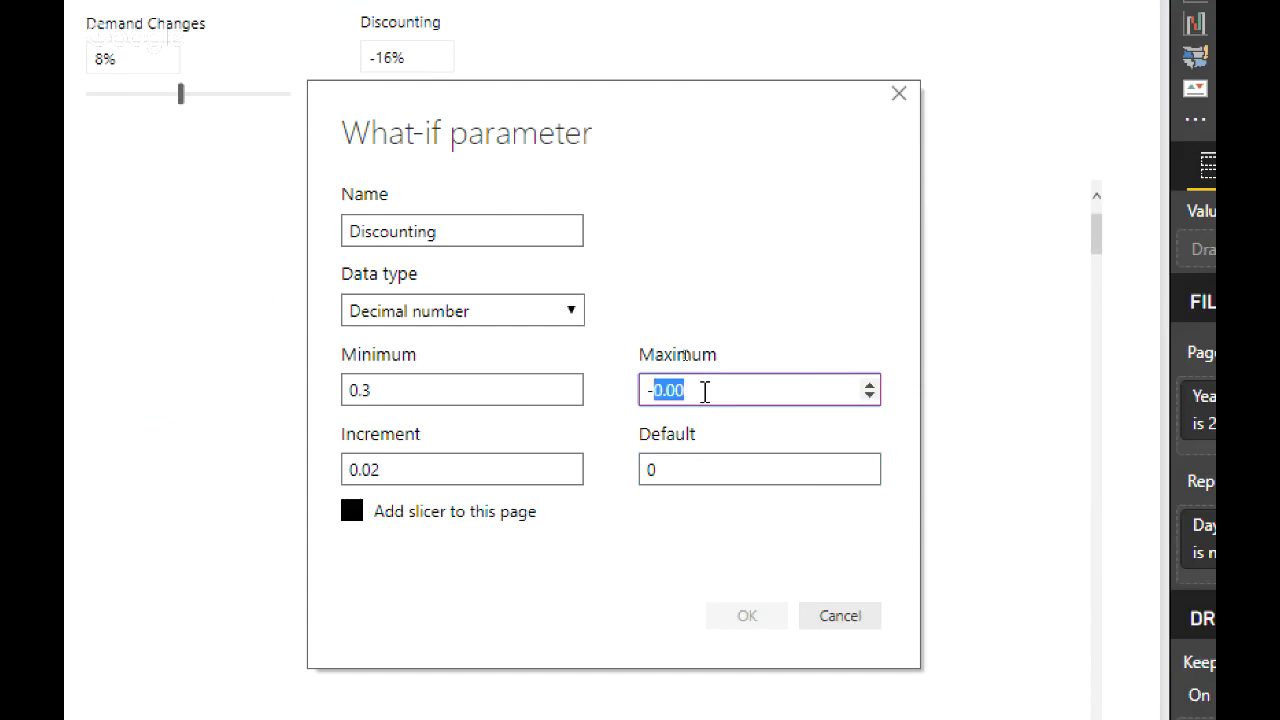
pyautogui.press('BackSpace')
pyautogui.write('0.02')
pyautogui.click(780, 474)
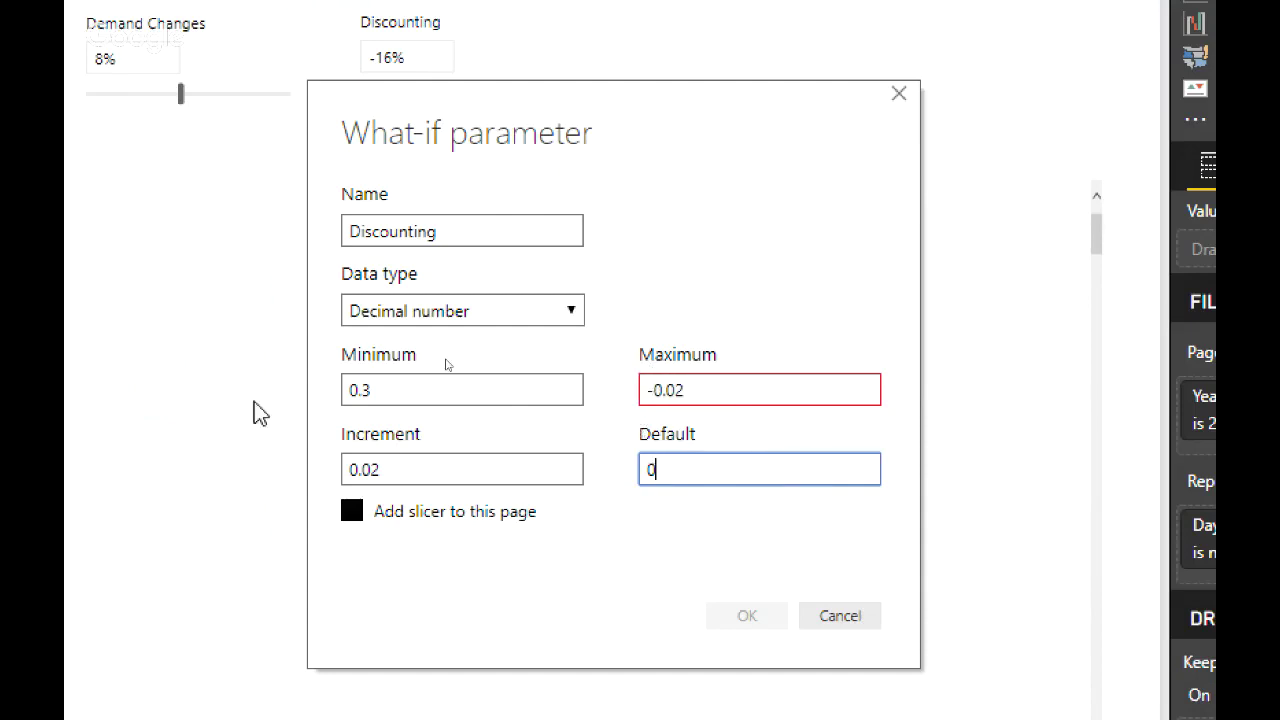
# Step: Set the parameter's minimum to -0.3 and maximum to 0.00, and cancel its creation
pyautogui.click(377, 390)
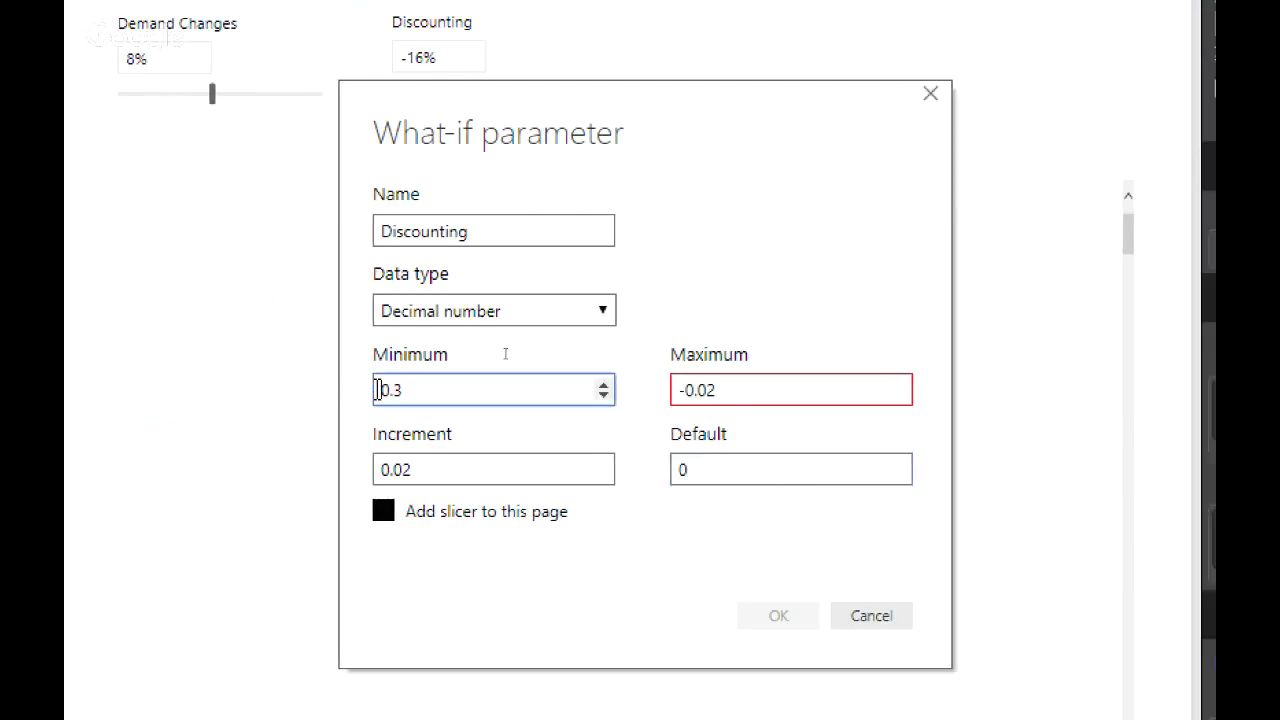
pyautogui.write('-')
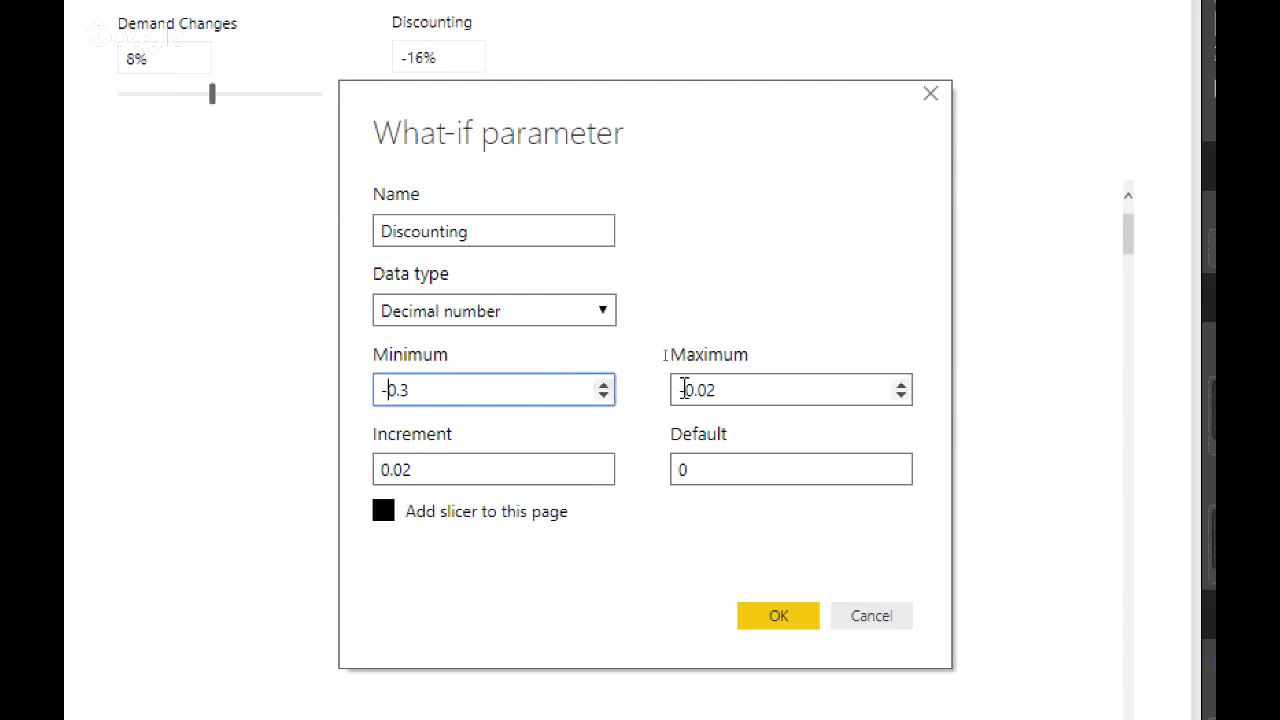
pyautogui.moveTo(726, 392); pyautogui.dragTo(657, 356)
pyautogui.write('0')
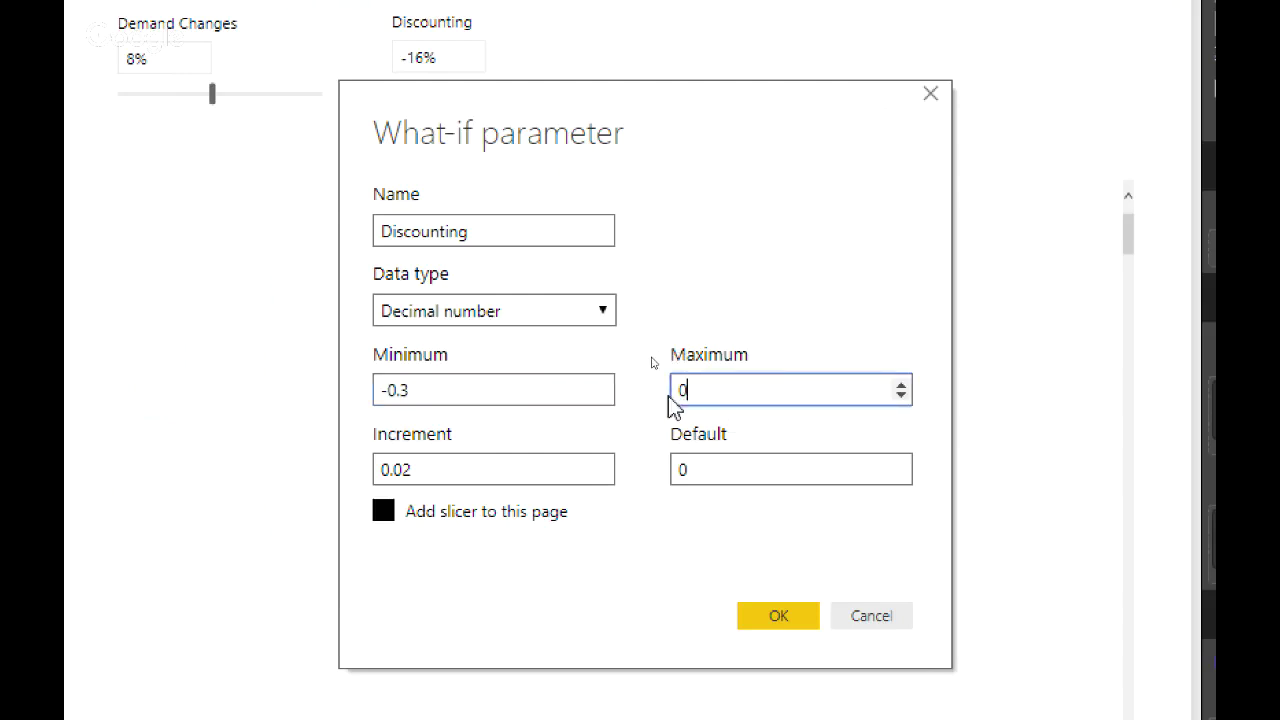
pyautogui.write('.06')
pyautogui.click(773, 469)
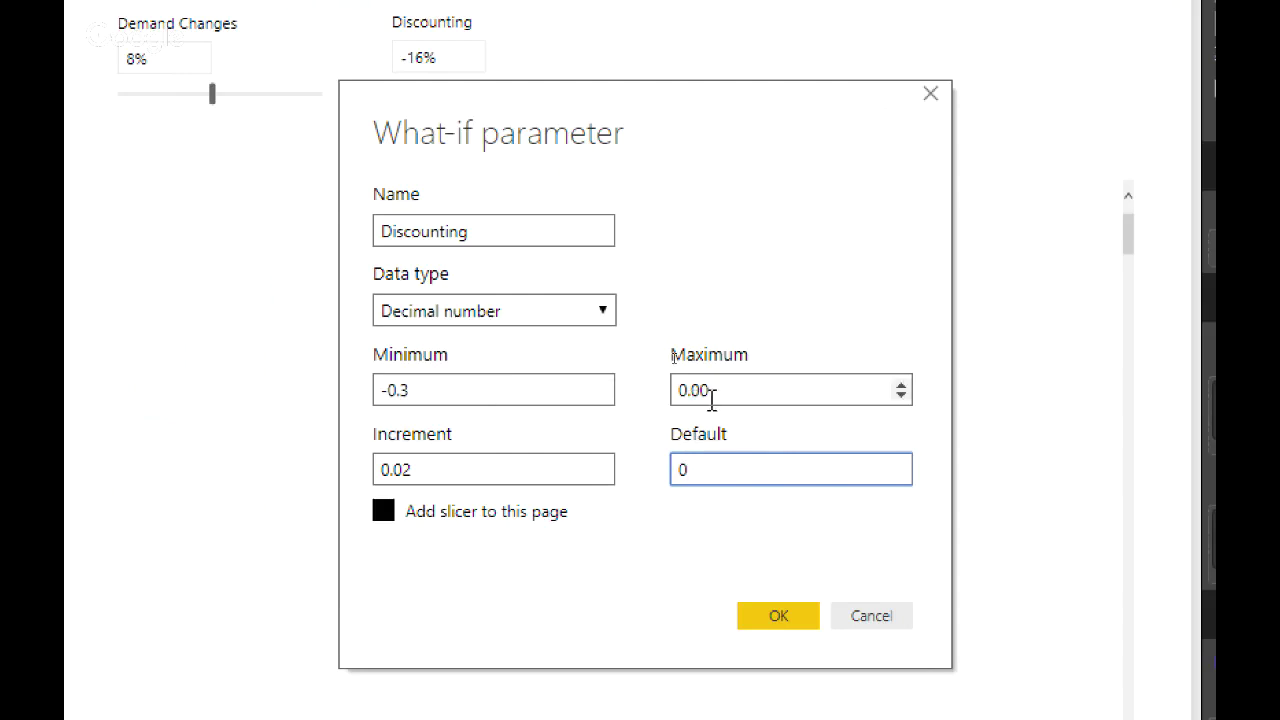
pyautogui.click(849, 608)
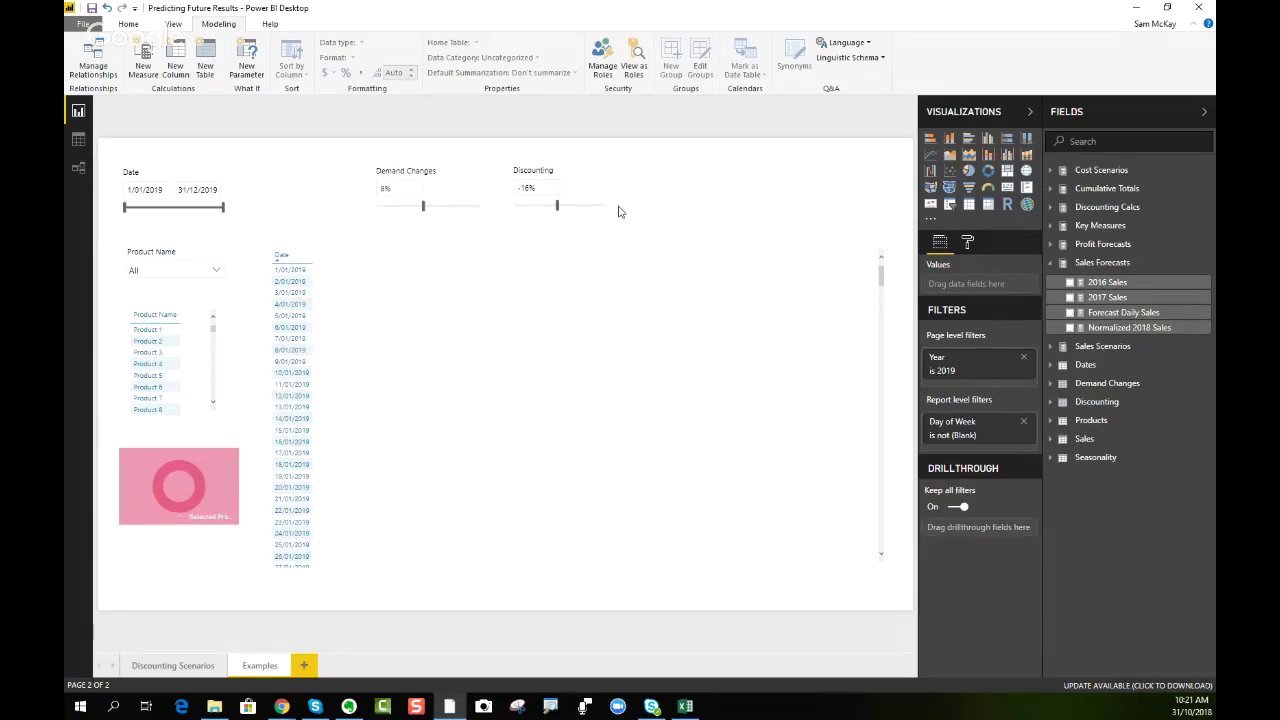
# Step: Resize the date table slightly at its upper-left corner and review the Demand Changes and Discounting slicers
pyautogui.click(338, 250)
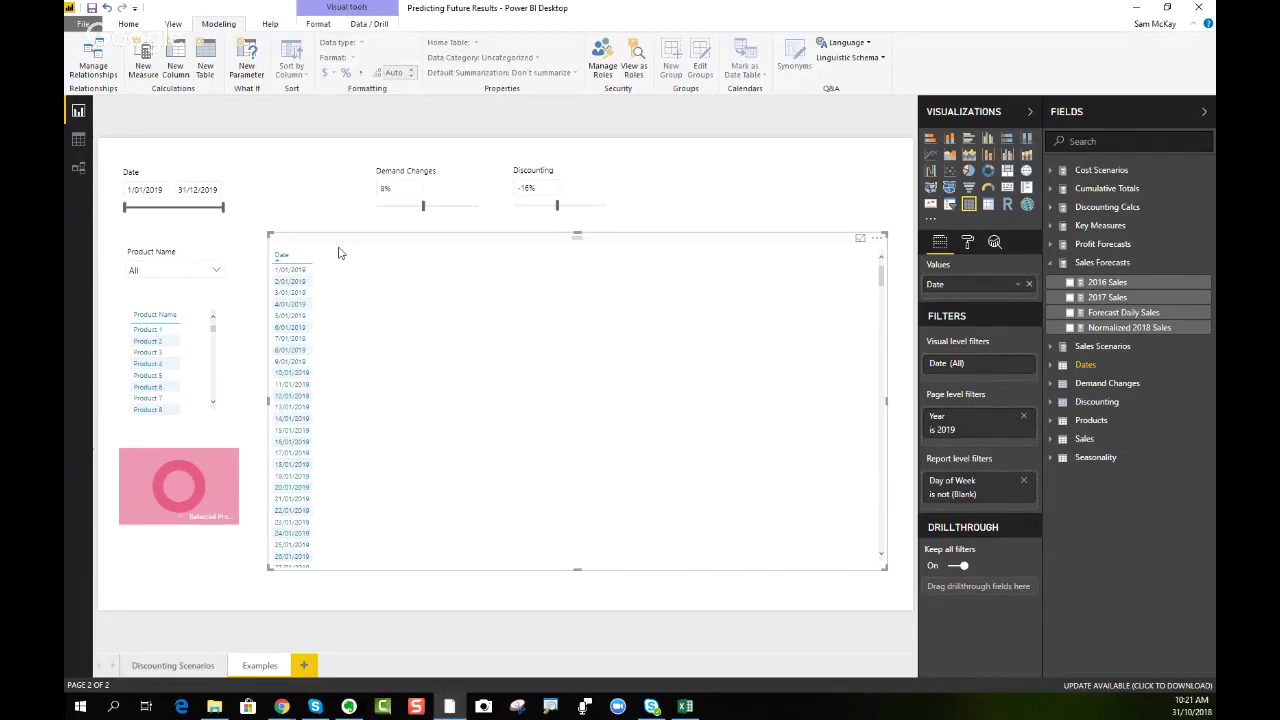
pyautogui.click(627, 204)
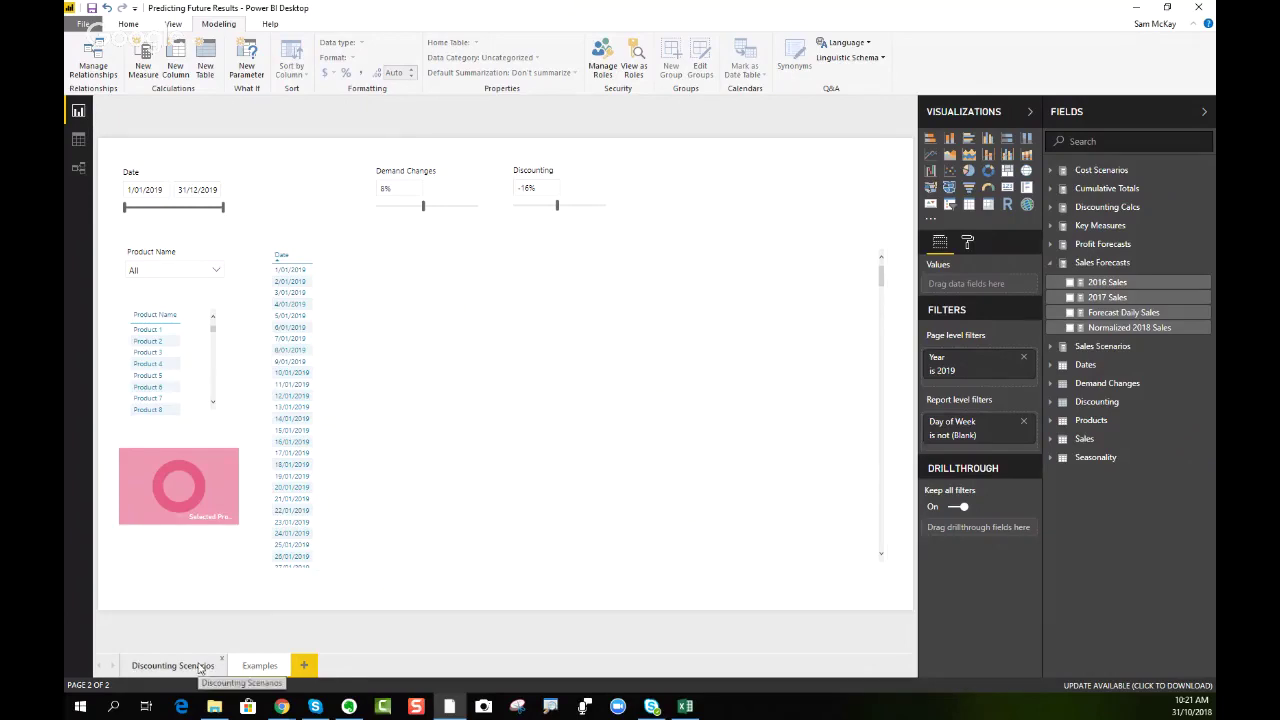
pyautogui.click(295, 244)
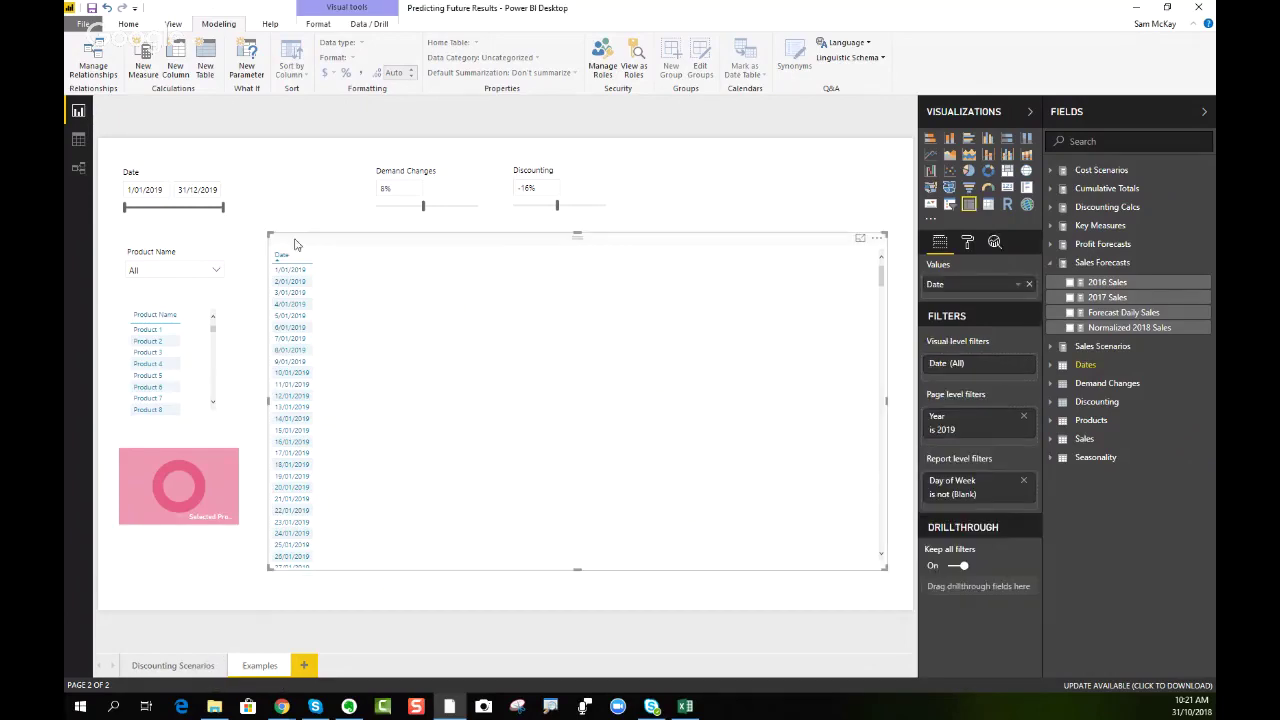
pyautogui.moveTo(271, 236); pyautogui.dragTo(271, 232)
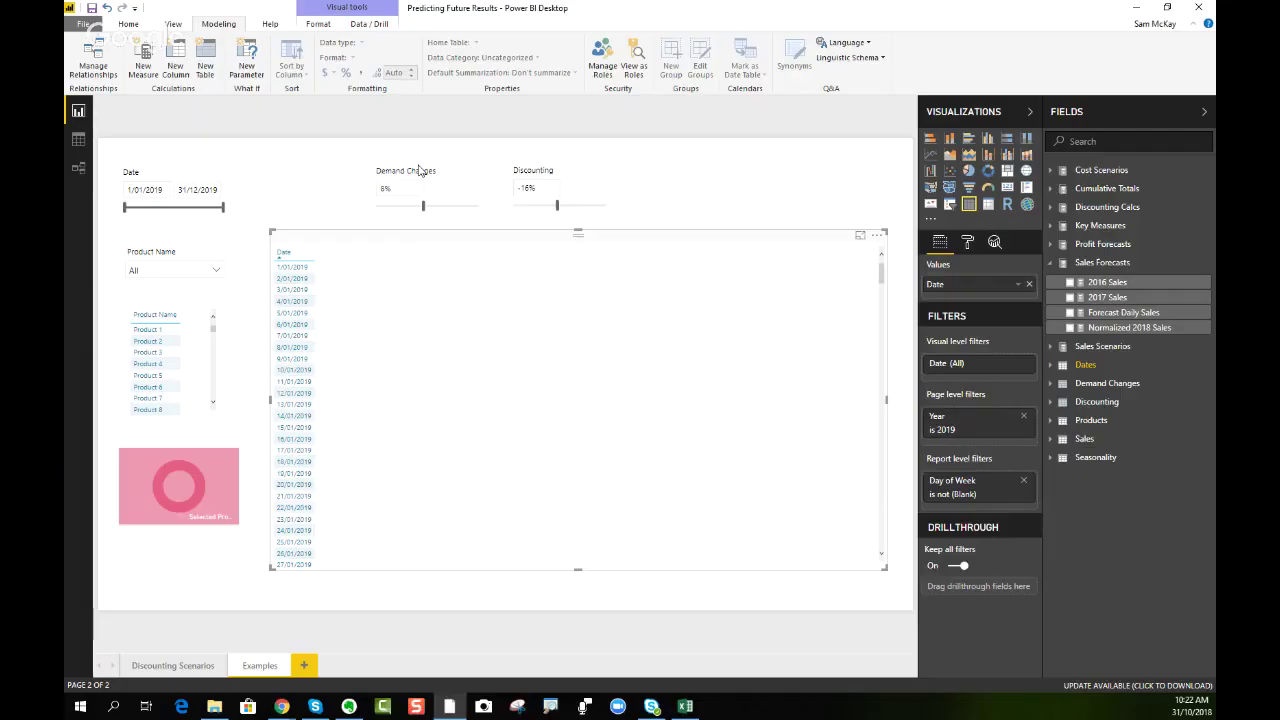
pyautogui.click(420, 170)
pyautogui.click(545, 168)
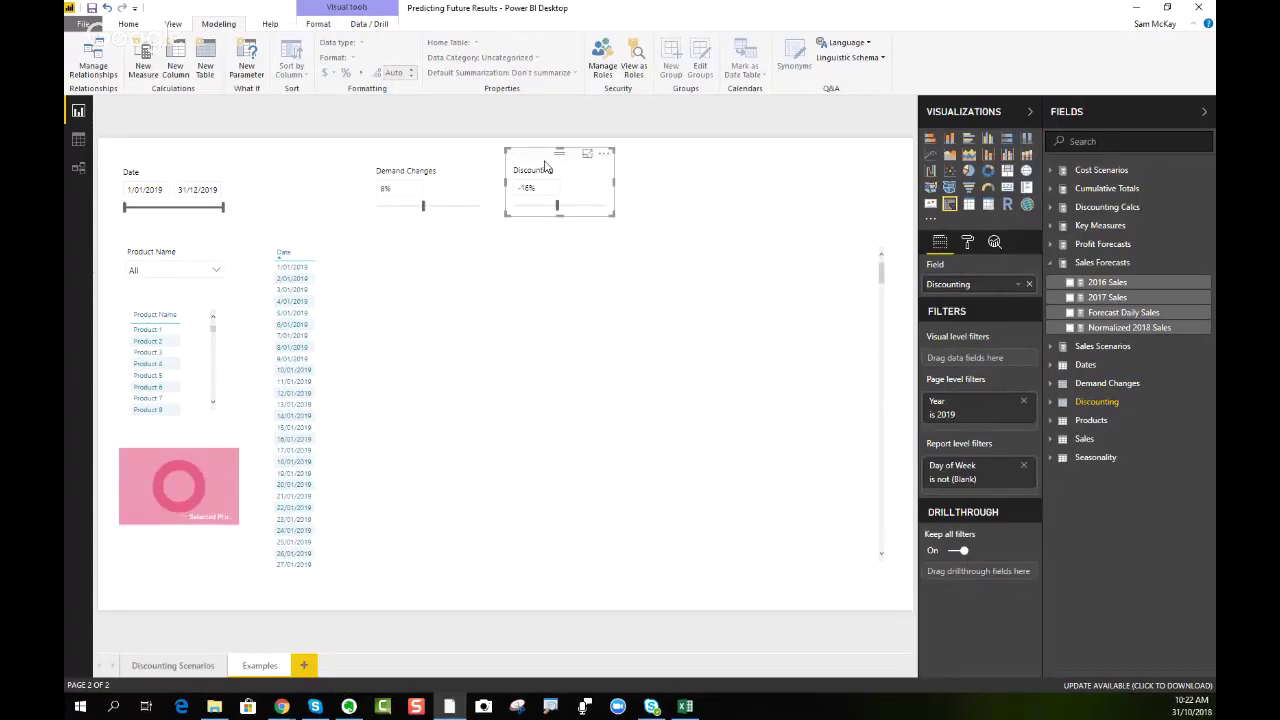
# Step: Examine the 2016 Sales measure's formula: the [Total Sales] expression, the FILTER on Dates and the ALL( Products ) argument
pyautogui.click(1098, 287)
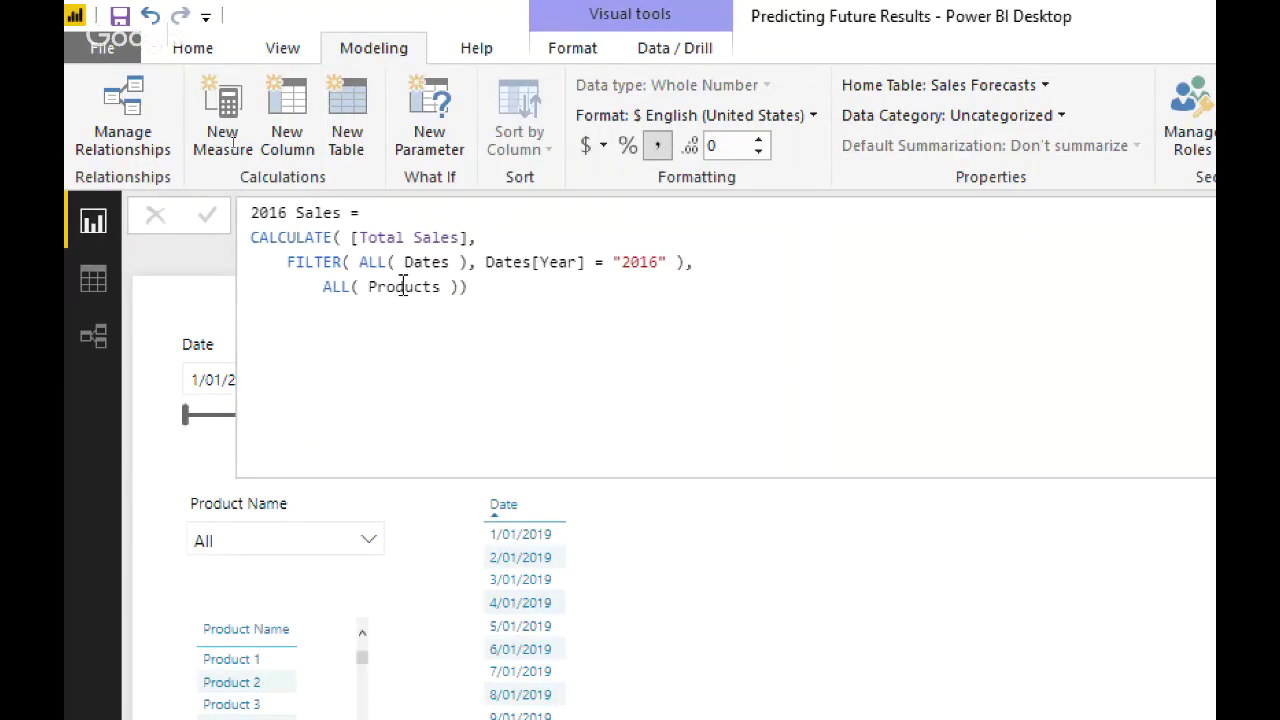
pyautogui.click(491, 289)
pyautogui.moveTo(491, 289); pyautogui.dragTo(251, 226)
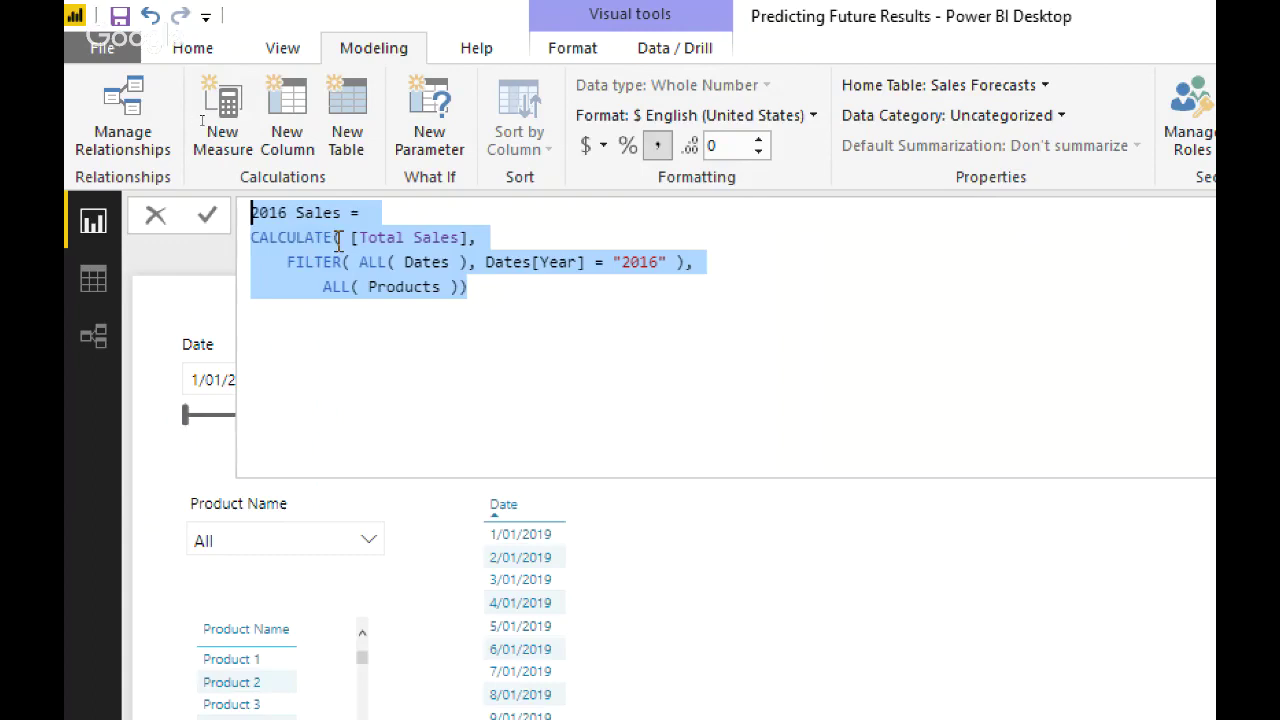
pyautogui.moveTo(343, 237); pyautogui.dragTo(481, 237)
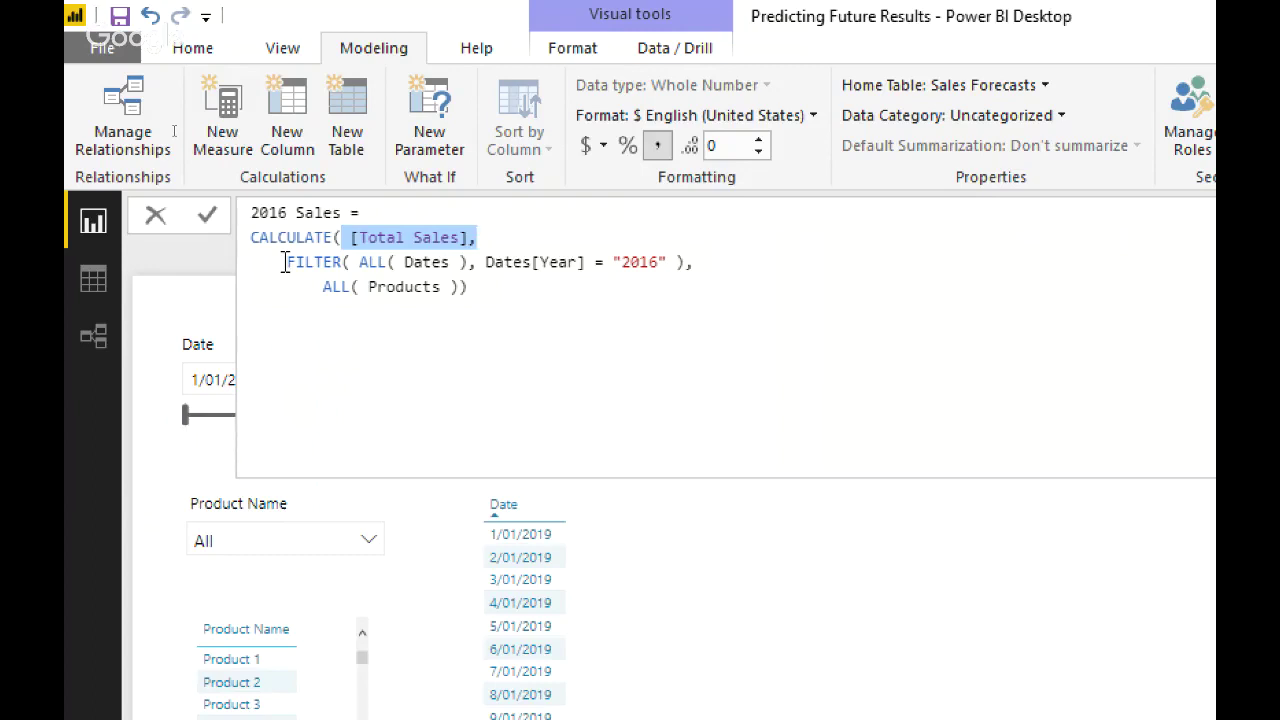
pyautogui.moveTo(282, 262); pyautogui.dragTo(702, 262)
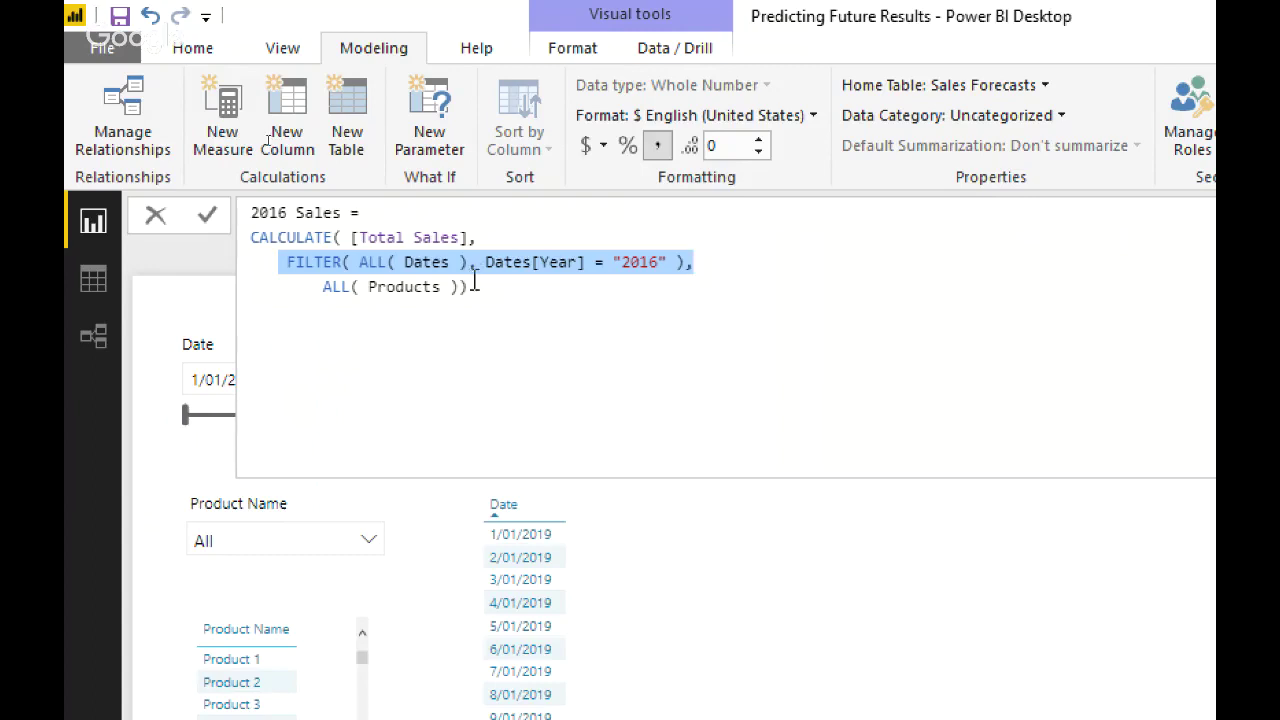
pyautogui.moveTo(468, 287); pyautogui.dragTo(316, 287)
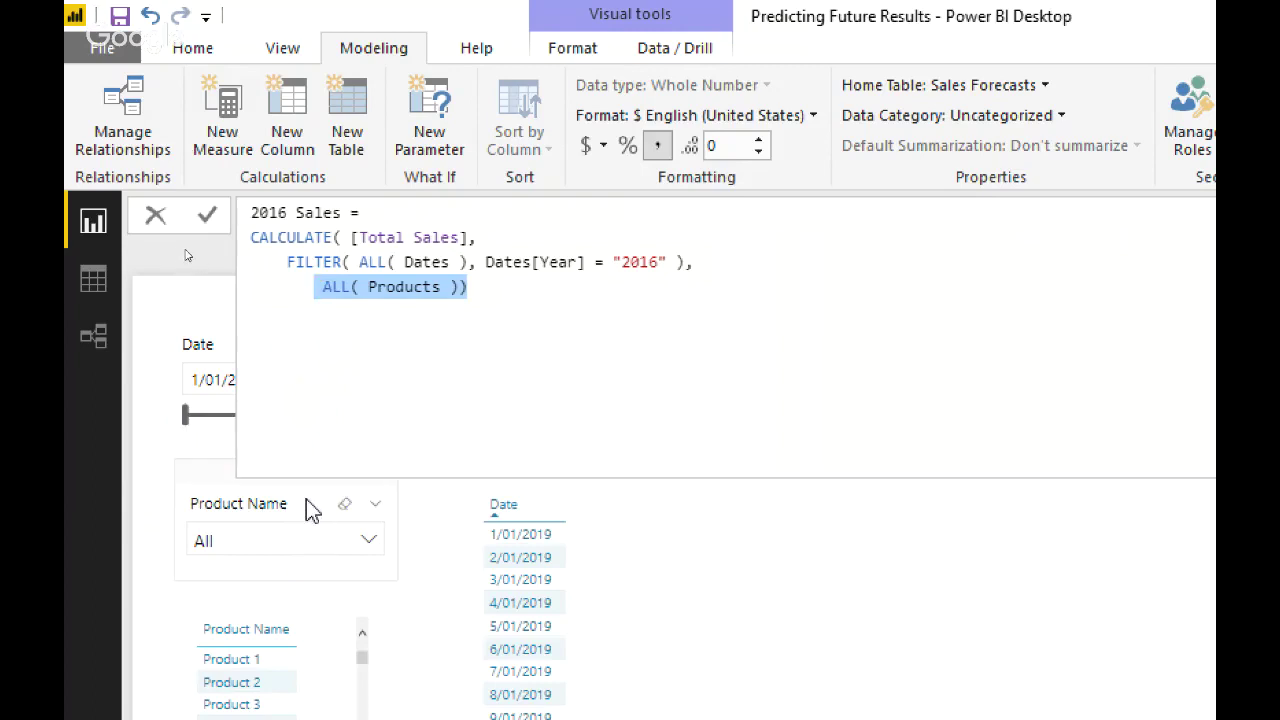
# Step: Examine the 2016 Sales formula's ALL( Products ) argument against its CALCULATE and FILTER lines and the Product Name slicer
pyautogui.click(215, 503)
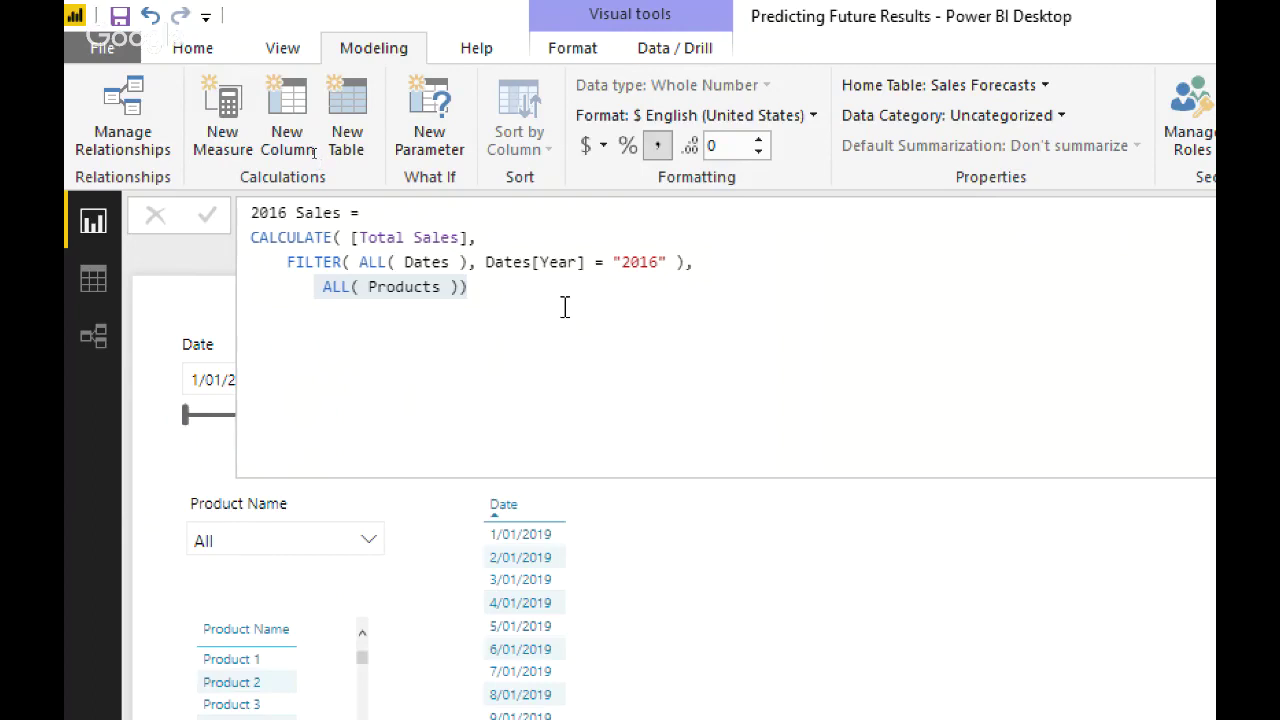
pyautogui.moveTo(407, 307); pyautogui.dragTo(317, 290)
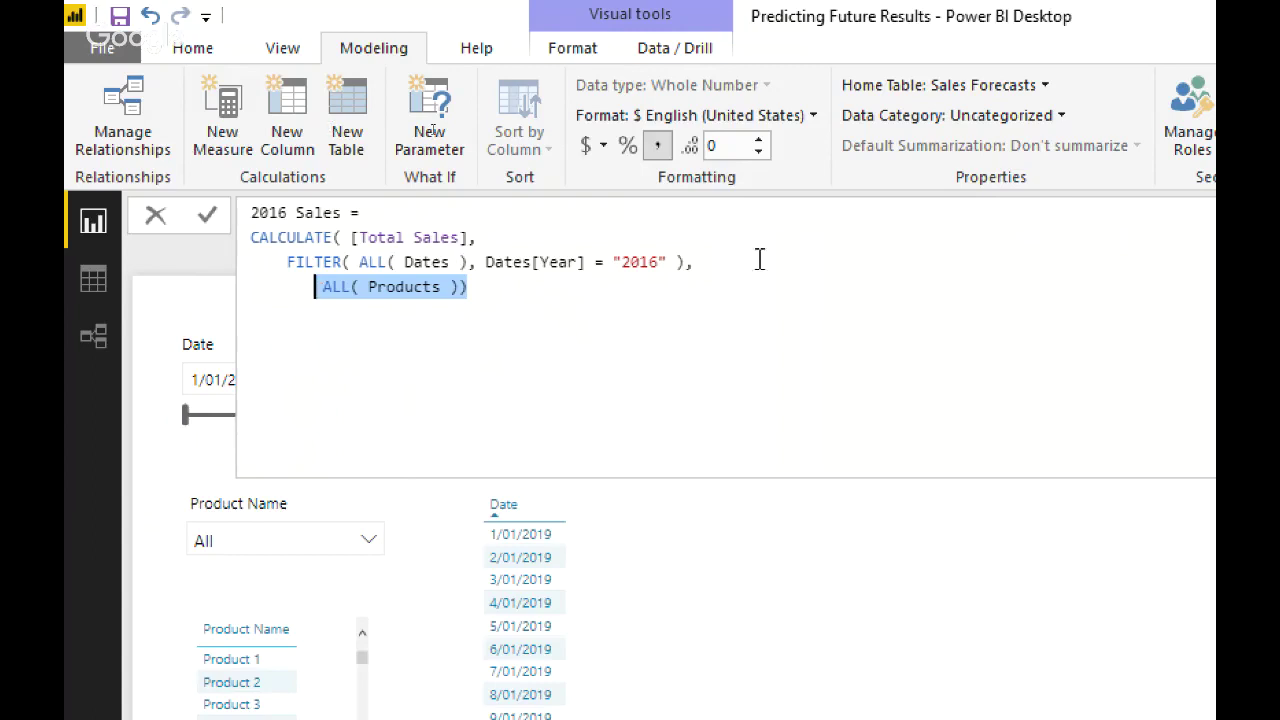
pyautogui.moveTo(806, 268); pyautogui.dragTo(243, 247)
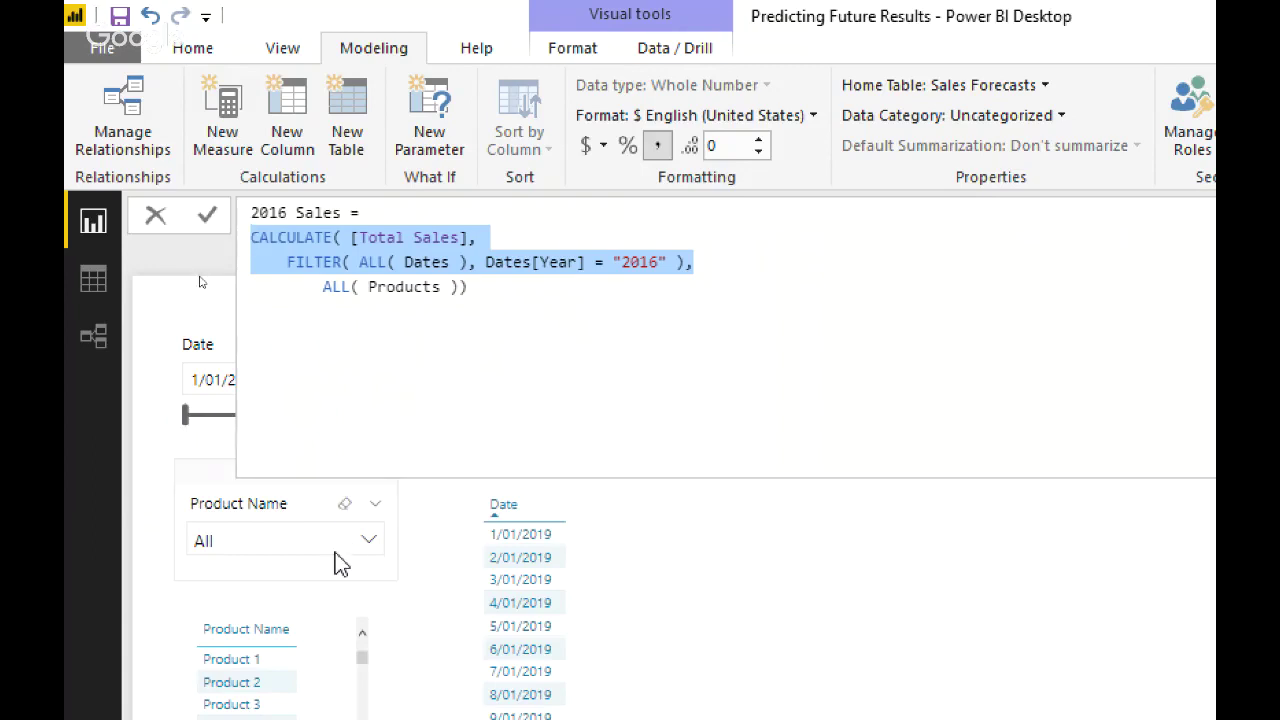
pyautogui.moveTo(470, 287); pyautogui.dragTo(296, 283)
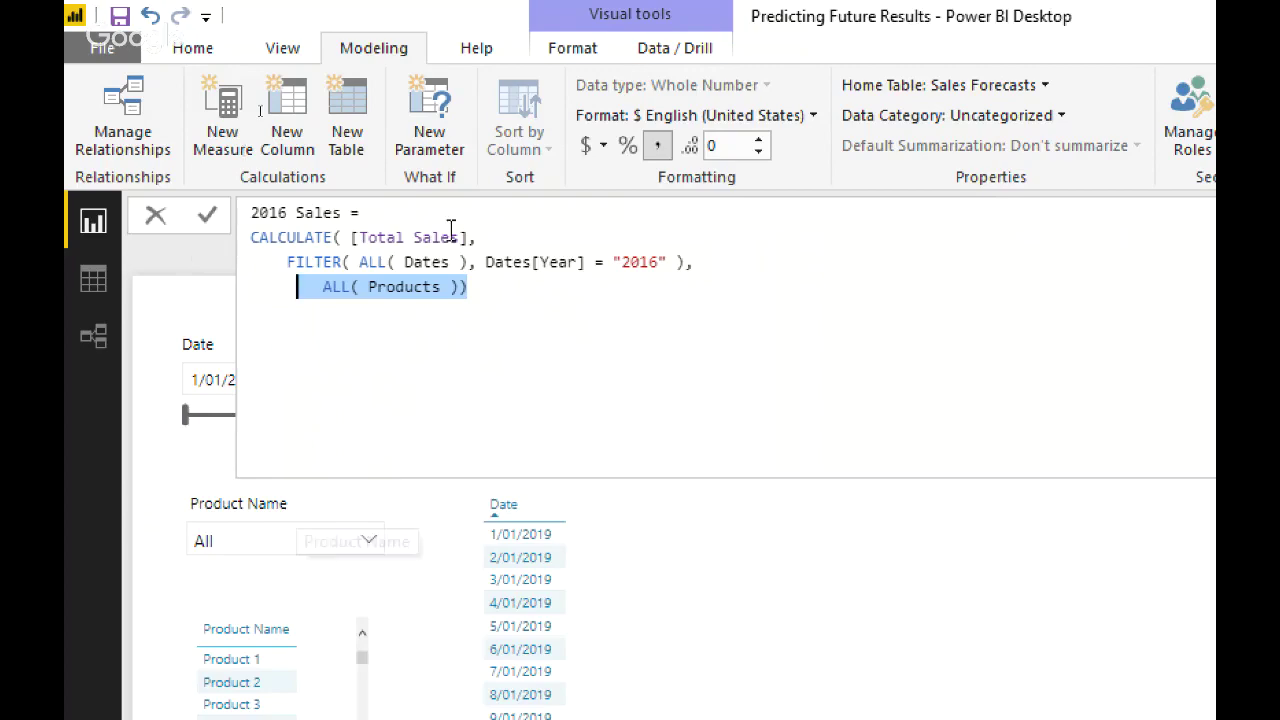
pyautogui.click(489, 289)
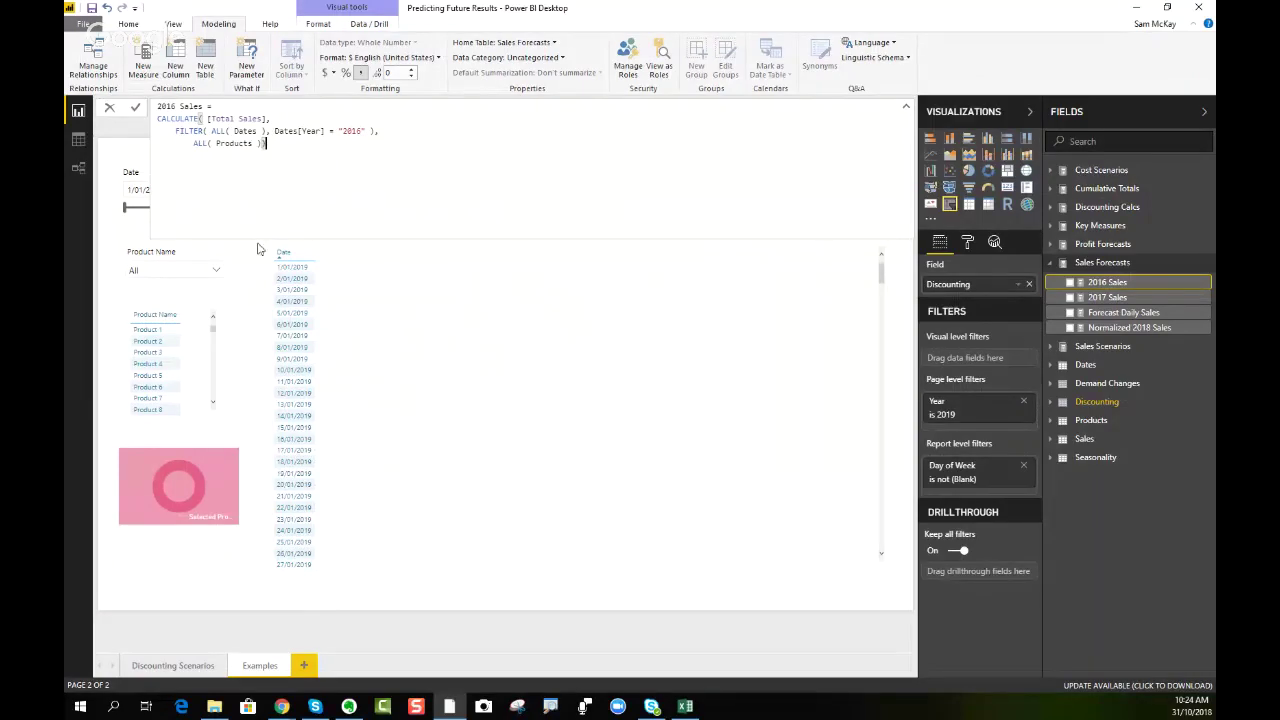
# Step: Add the 2016 Sales measure to the date table and filter the Product Name slicer to Products 1, 2, 4 and 6
pyautogui.moveTo(1066, 281); pyautogui.dragTo(466, 352)
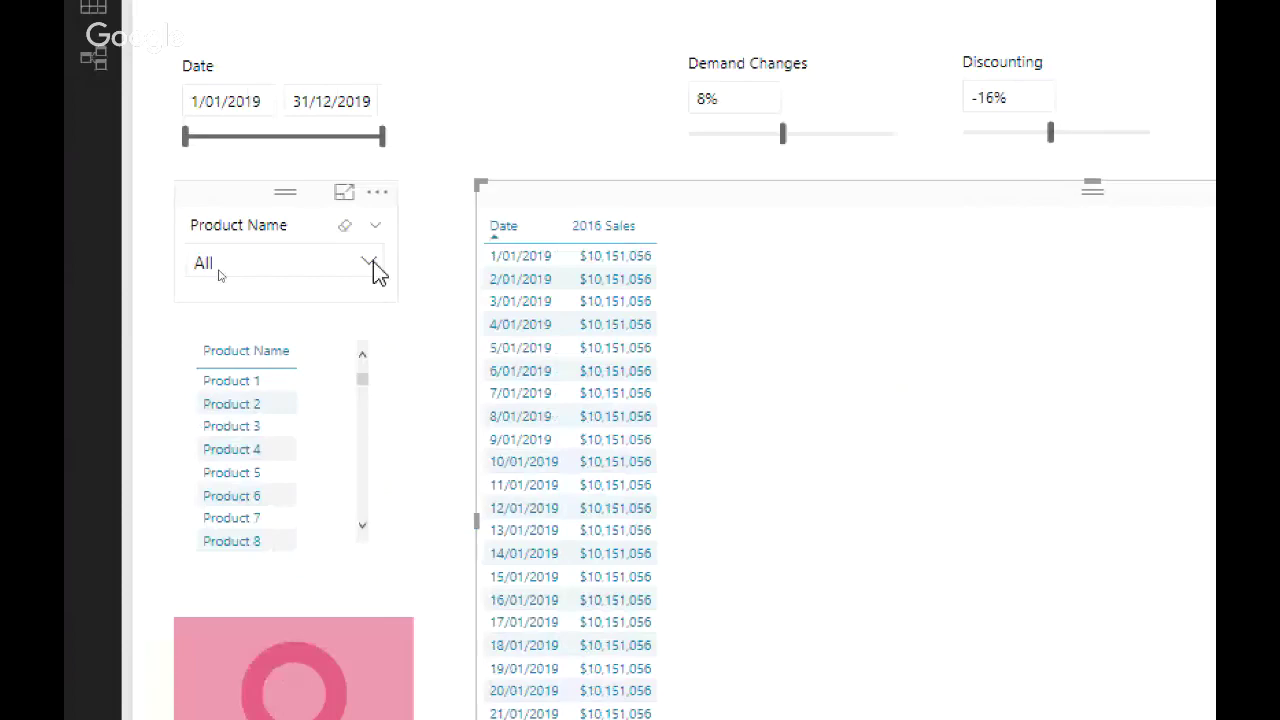
pyautogui.click(370, 264)
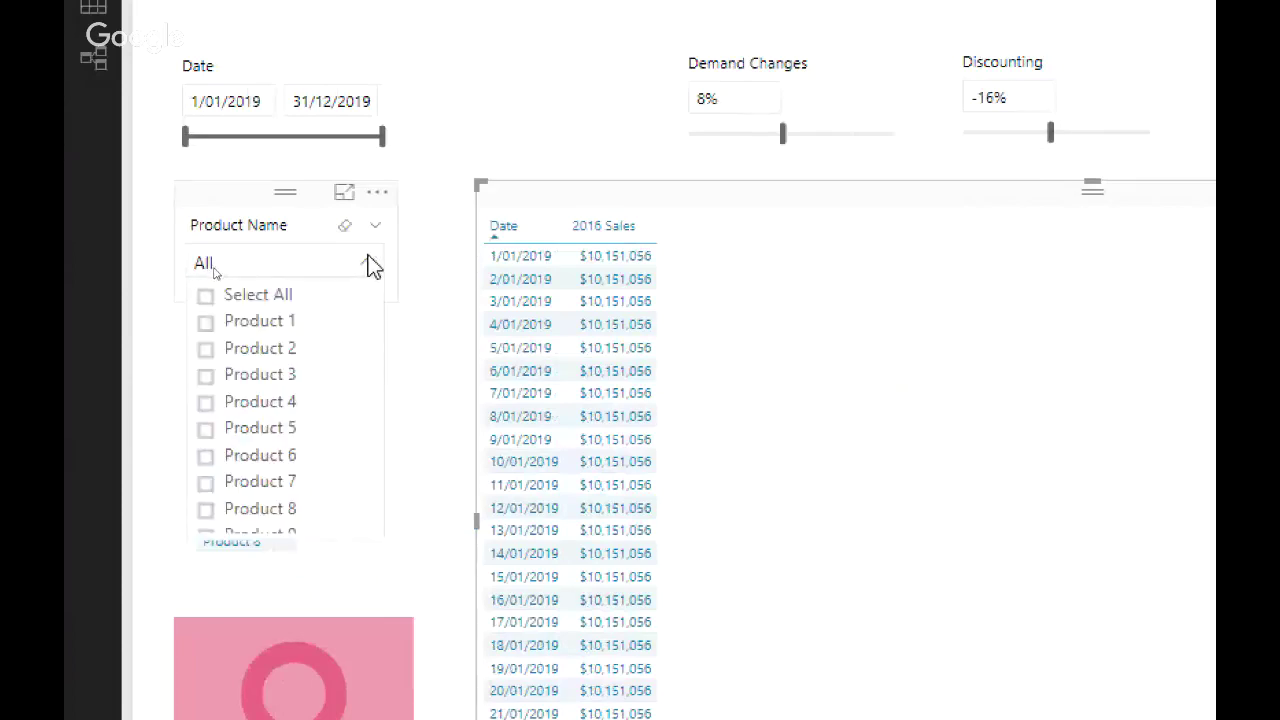
pyautogui.click(240, 323)
pyautogui.click(240, 350)
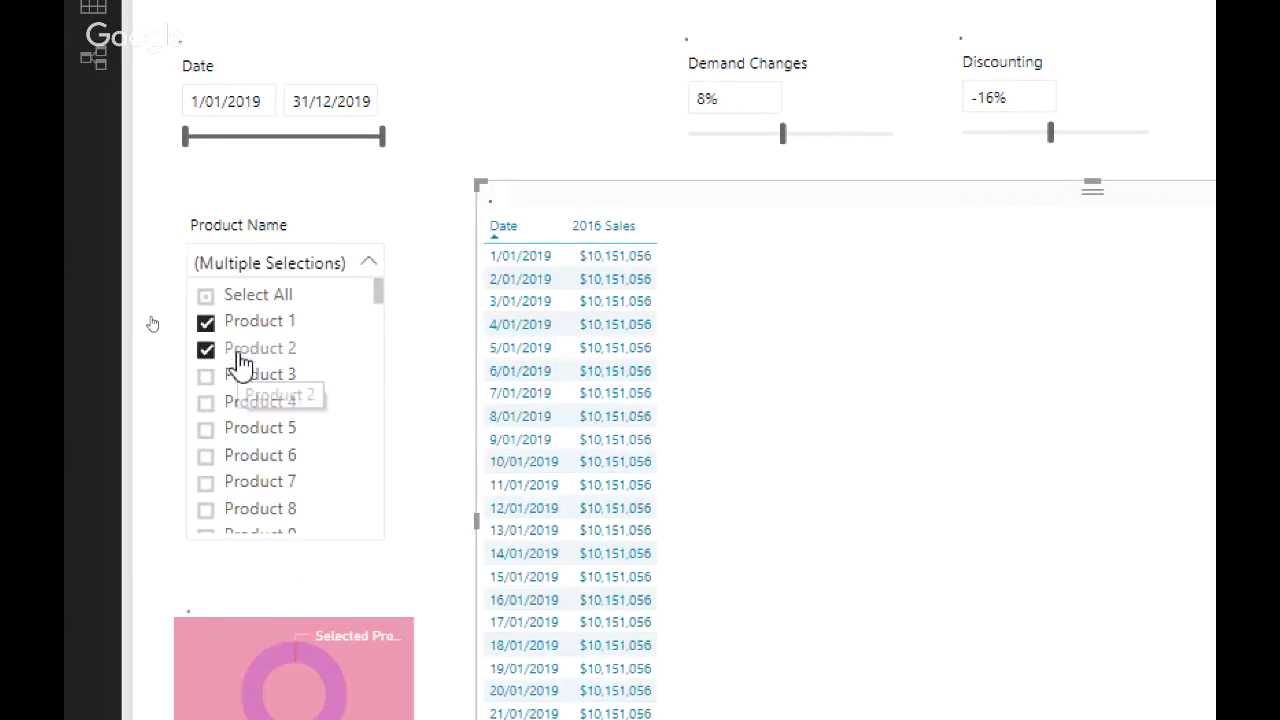
pyautogui.click(240, 403)
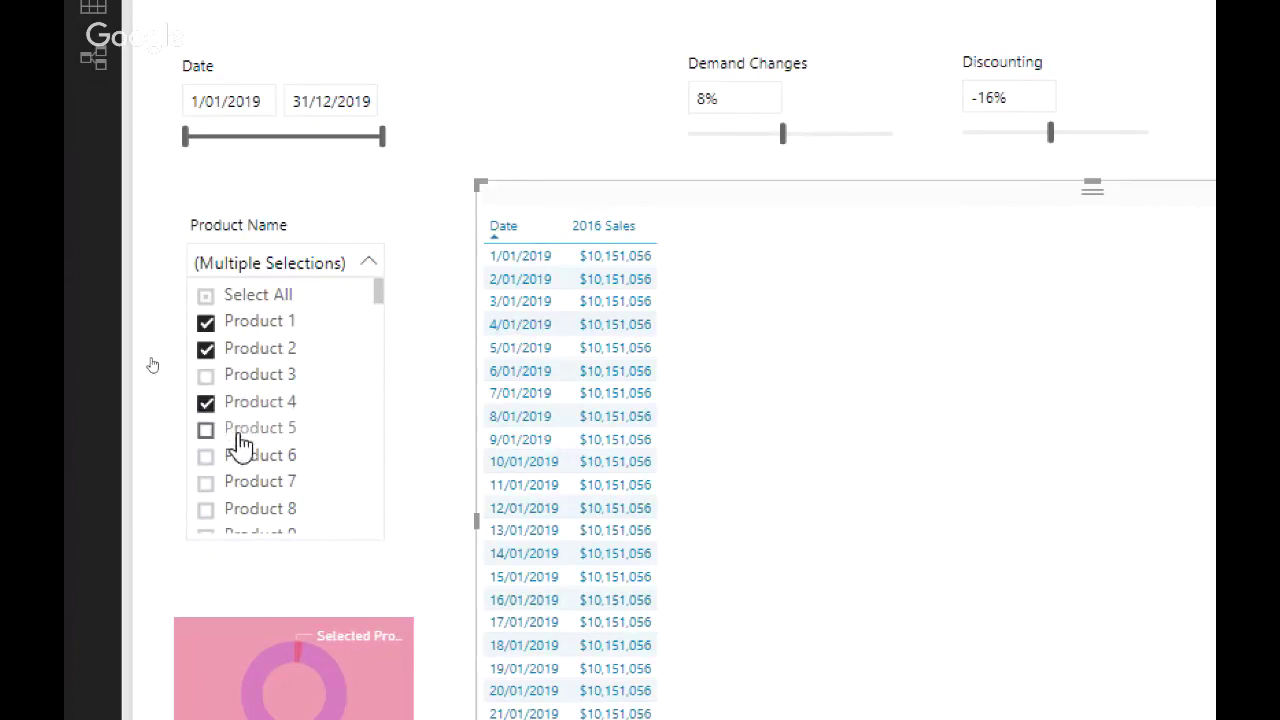
pyautogui.click(240, 455)
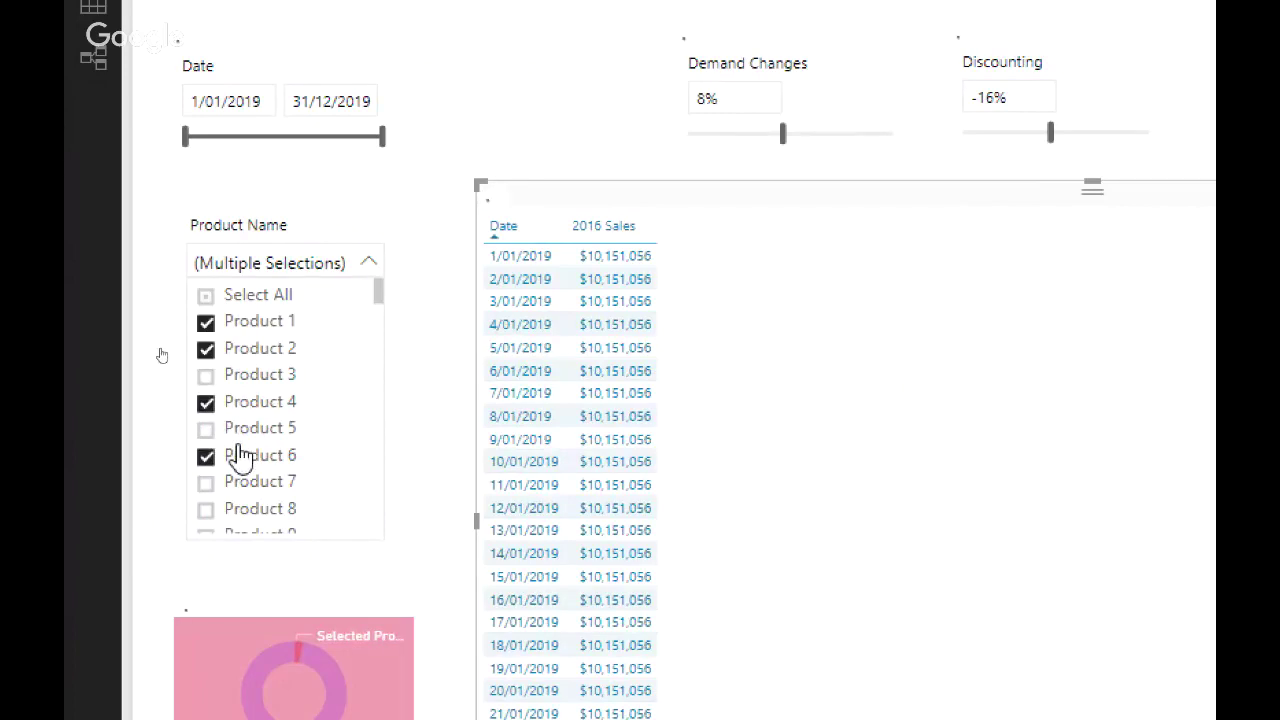
pyautogui.click(373, 260)
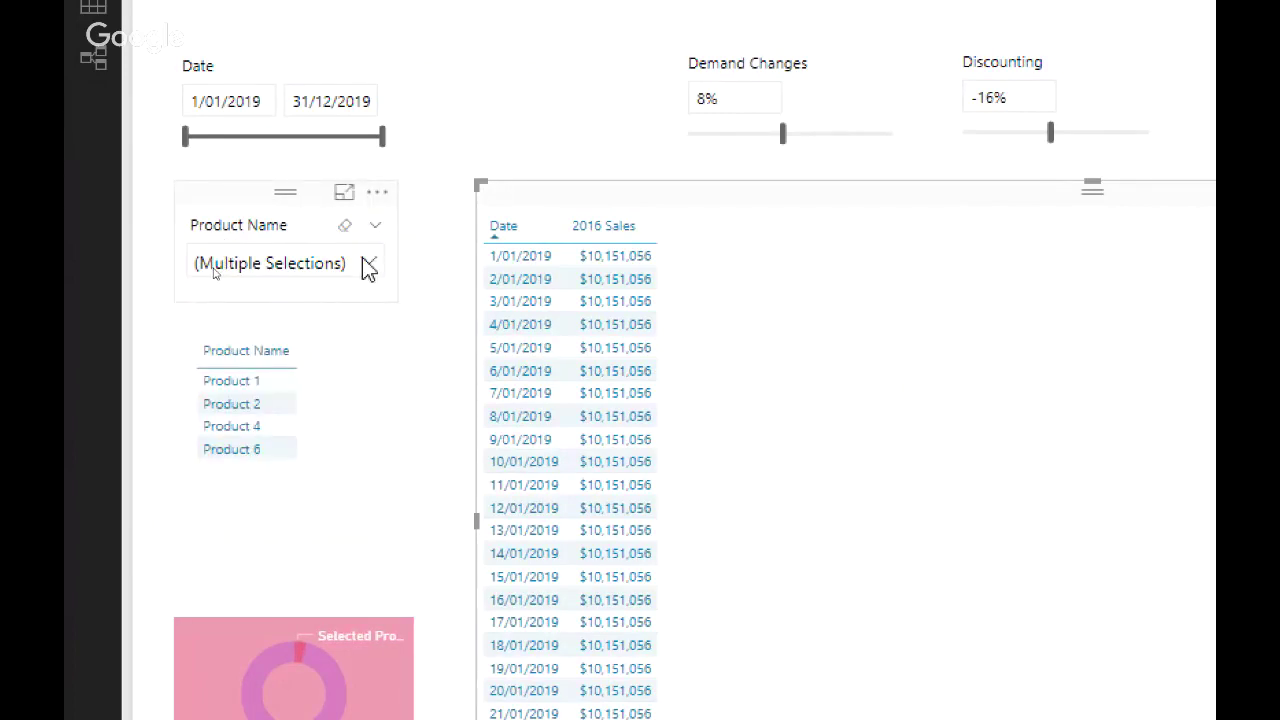
# Step: Add Product 7 and Product 8 to the Product Name slicer's selection
pyautogui.click(368, 263)
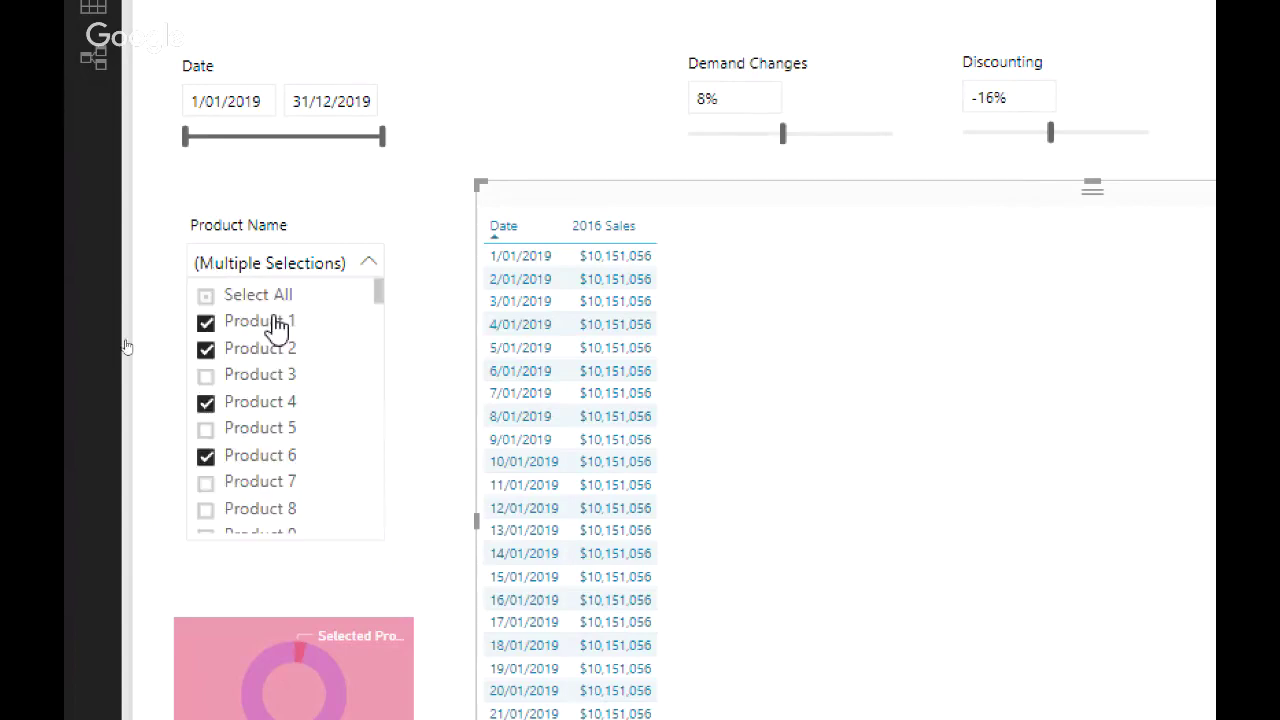
pyautogui.click(227, 487)
pyautogui.click(231, 510)
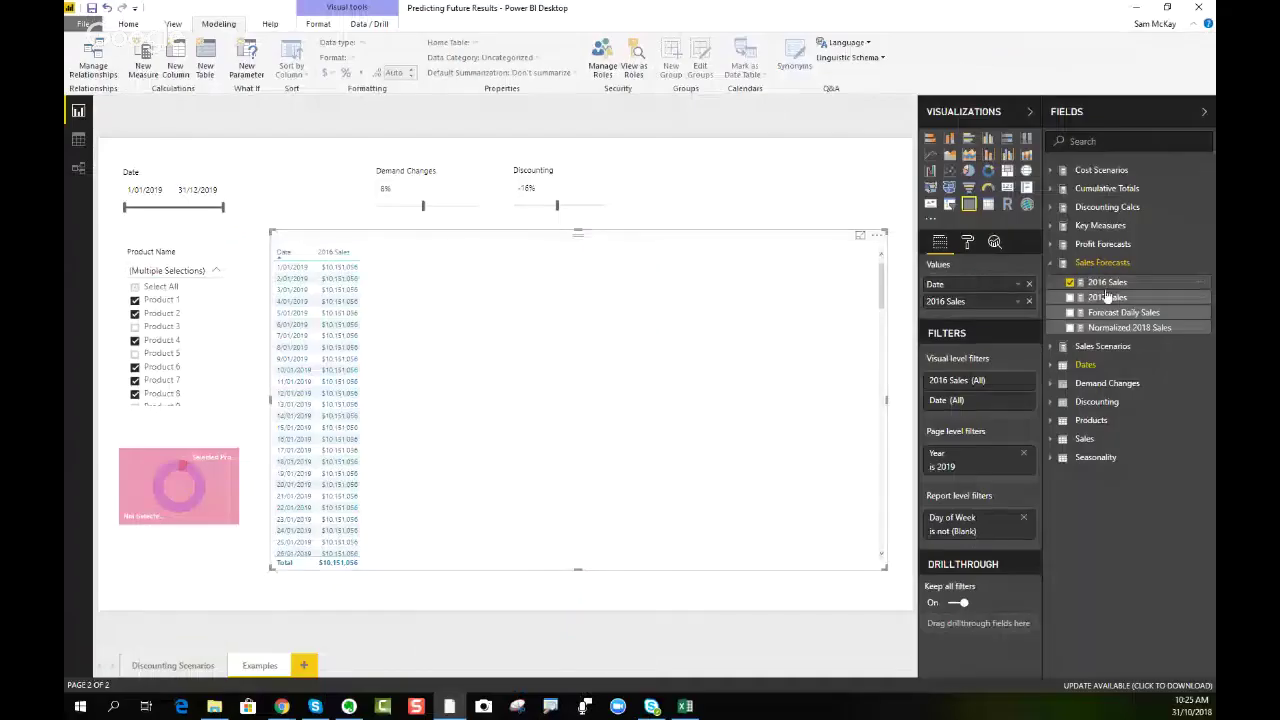
# Step: Review the 2017 Sales measure's [Total Sales] and ALL( Products ) arguments and add the measure to the date table
pyautogui.click(1100, 297)
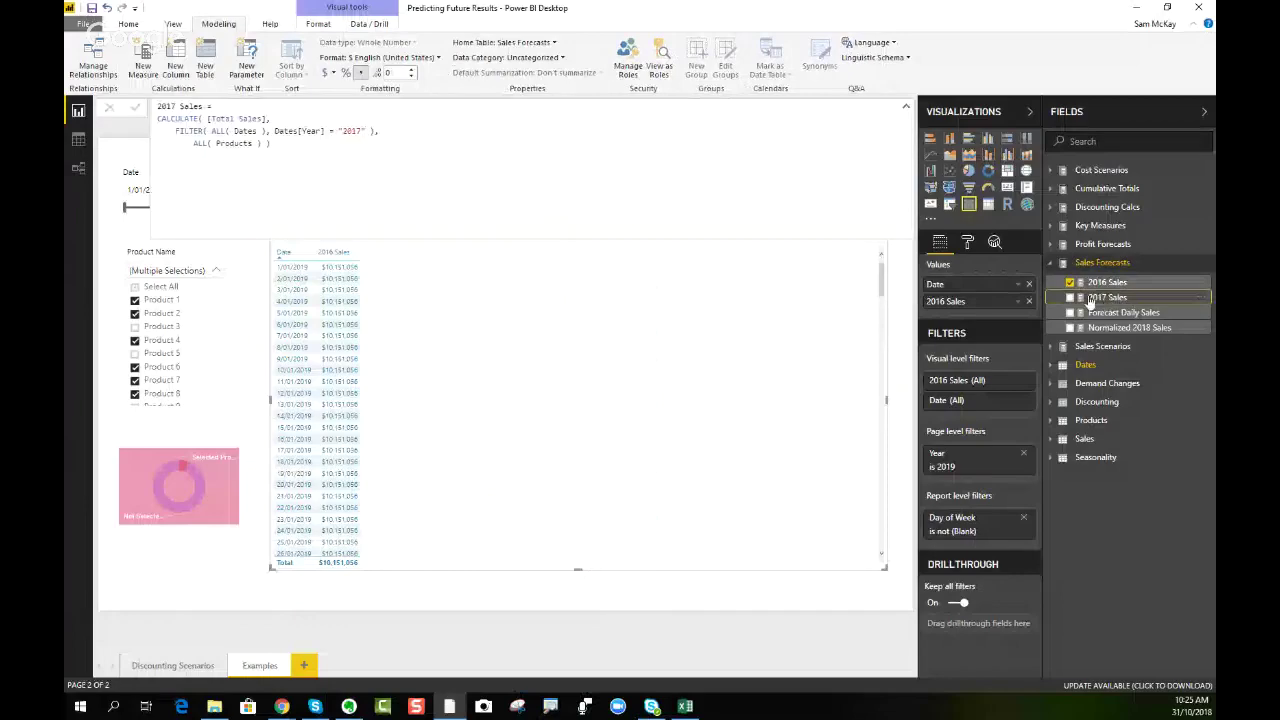
pyautogui.moveTo(268, 143); pyautogui.dragTo(136, 106)
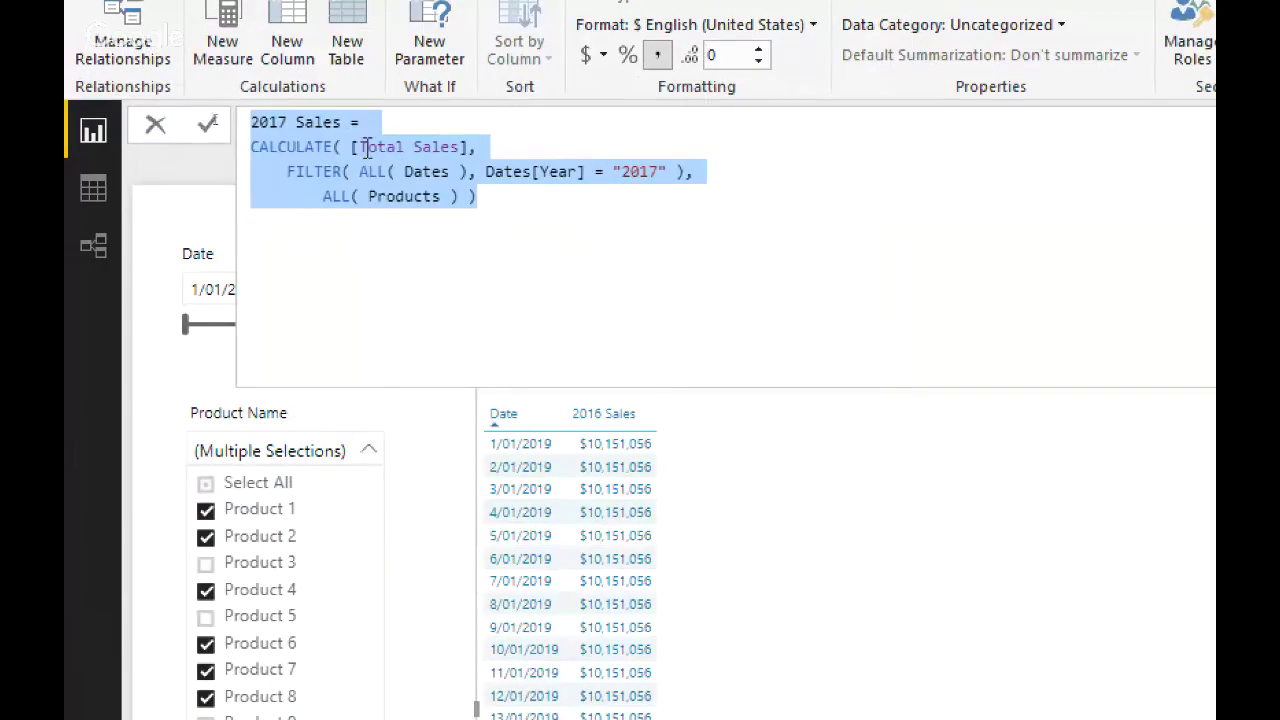
pyautogui.moveTo(362, 147); pyautogui.dragTo(443, 147)
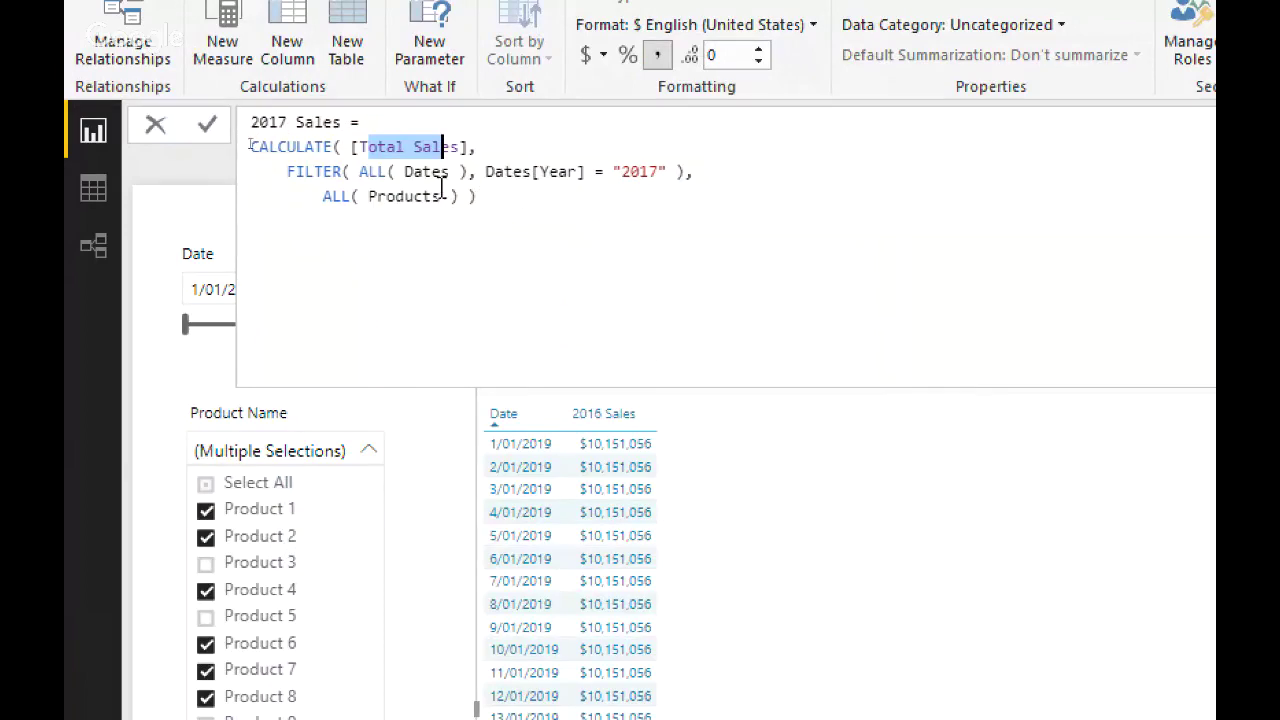
pyautogui.moveTo(443, 196); pyautogui.dragTo(368, 196)
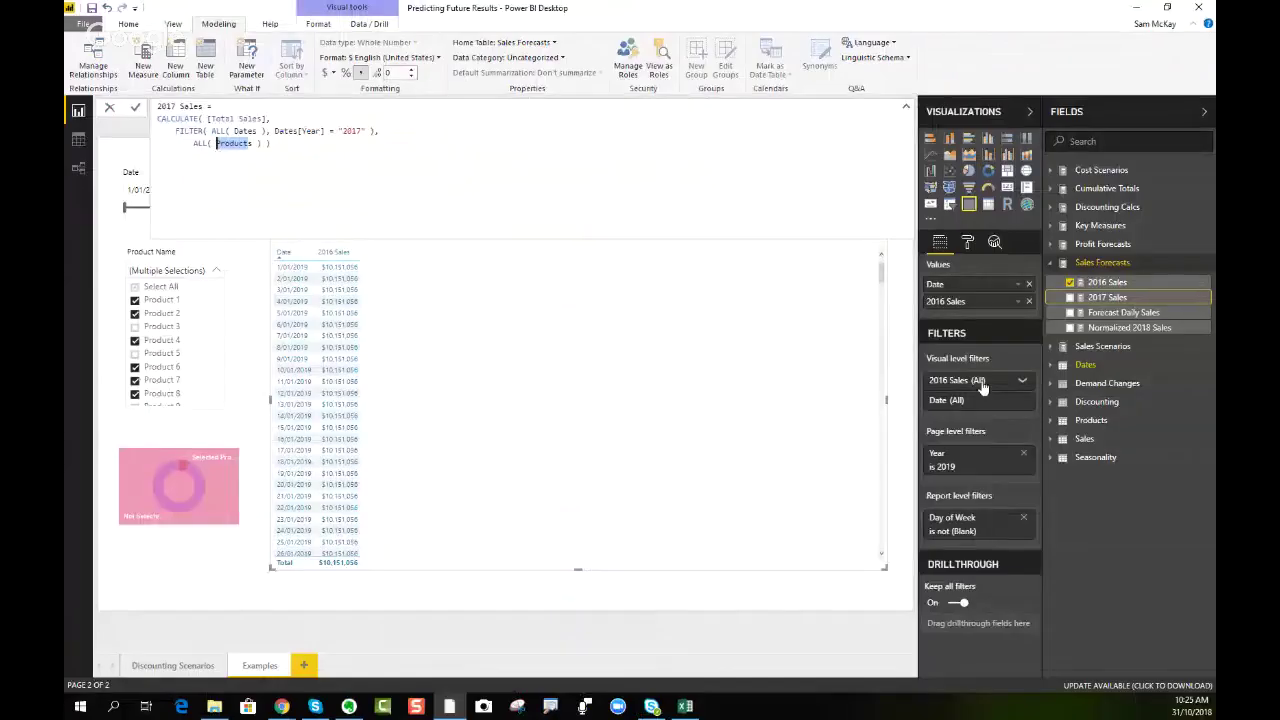
pyautogui.moveTo(1107, 297); pyautogui.dragTo(596, 334)
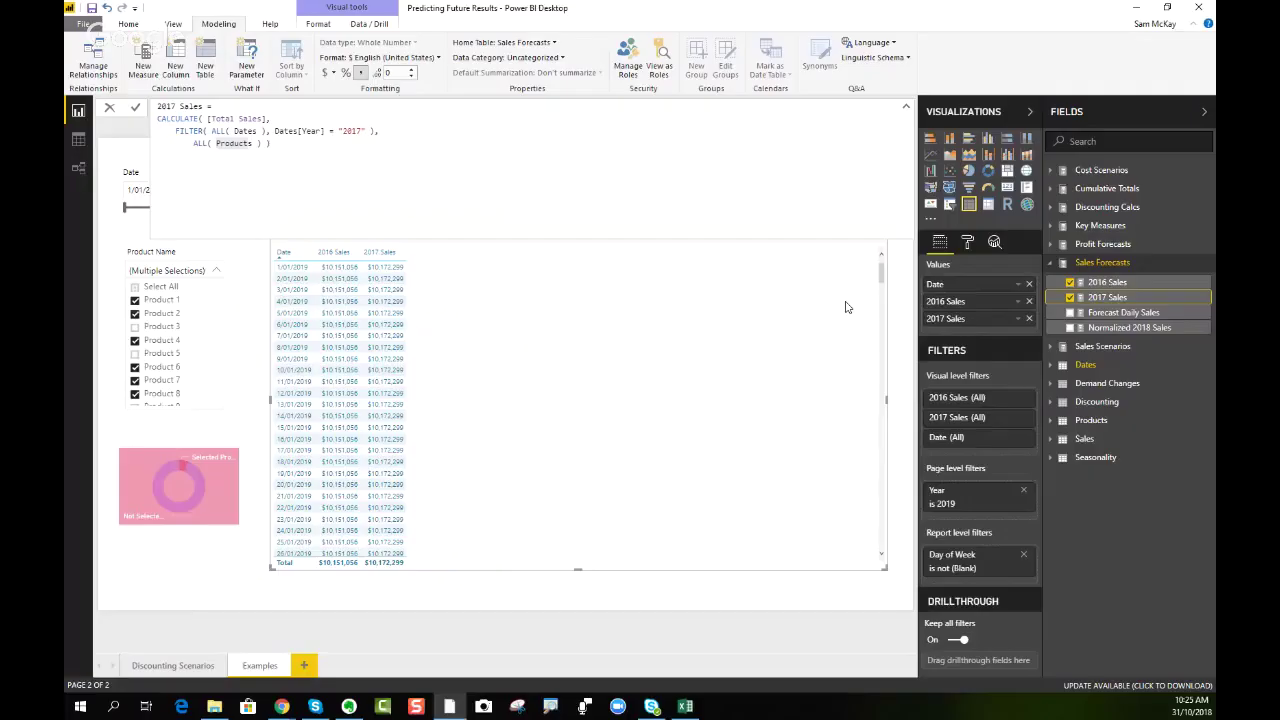
# Step: Reselect the date table and examine the complete 2017 Sales formula
pyautogui.click(894, 320)
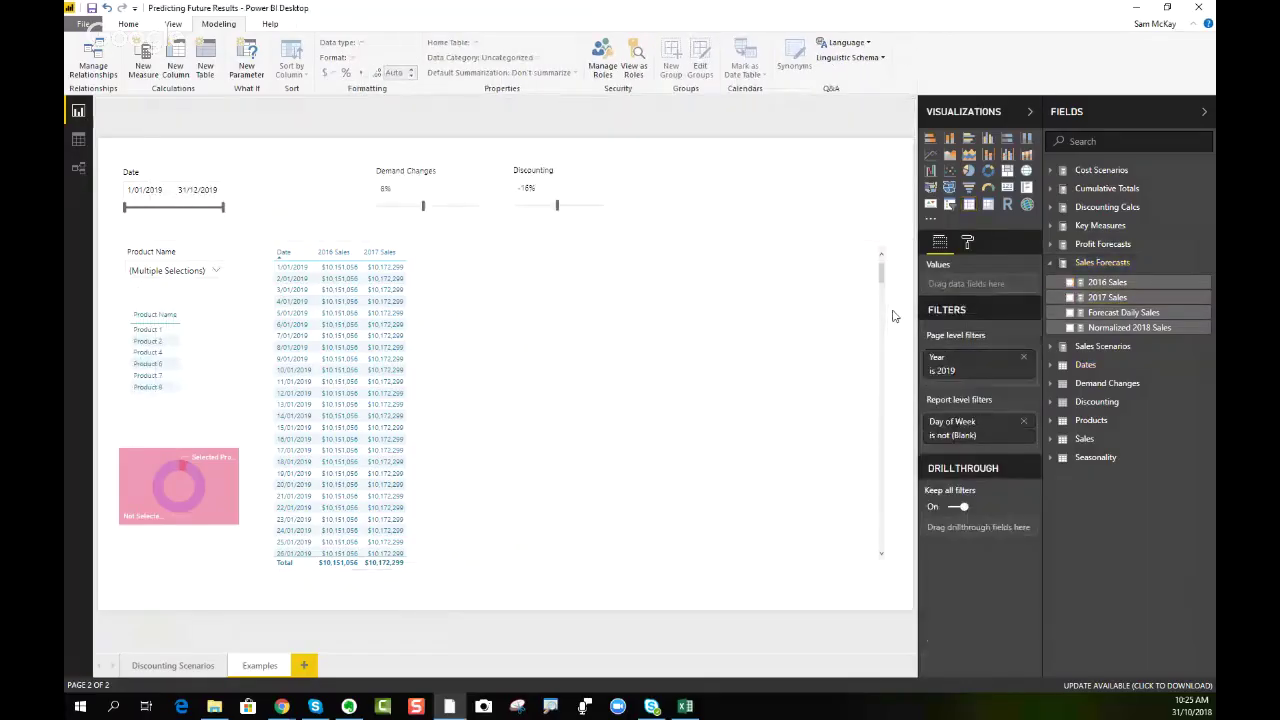
pyautogui.click(684, 339)
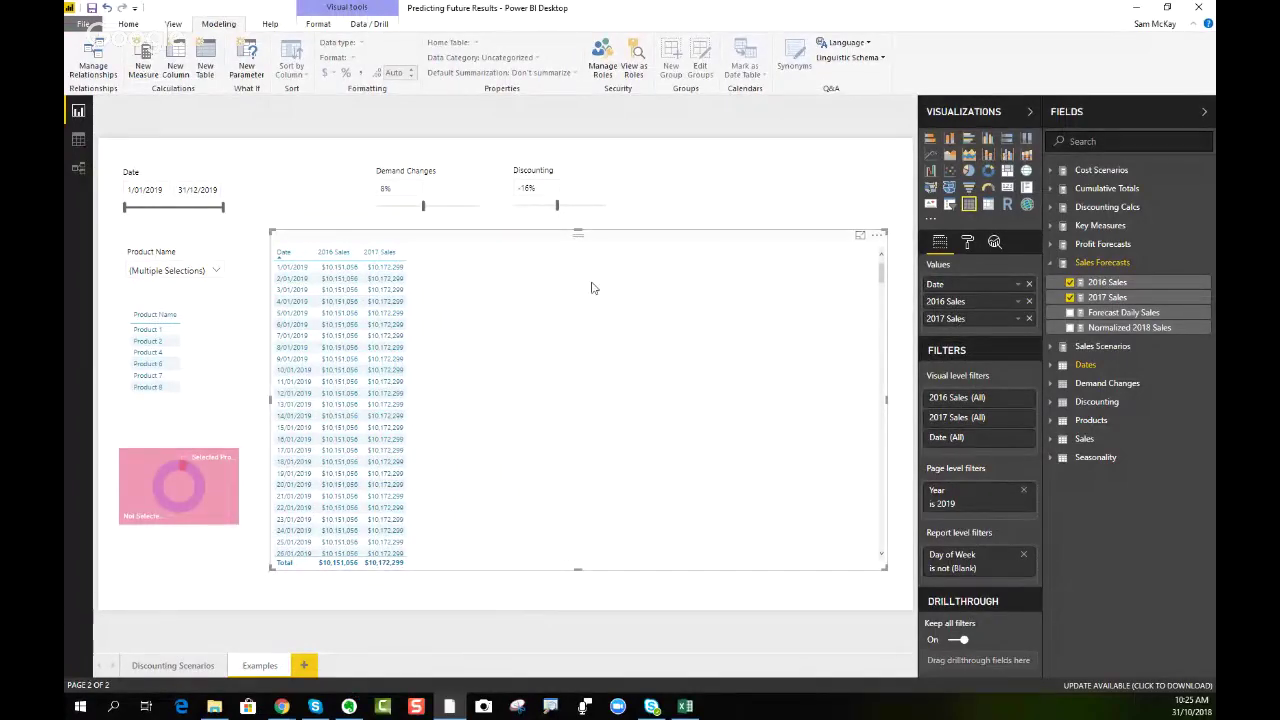
pyautogui.click(1107, 297)
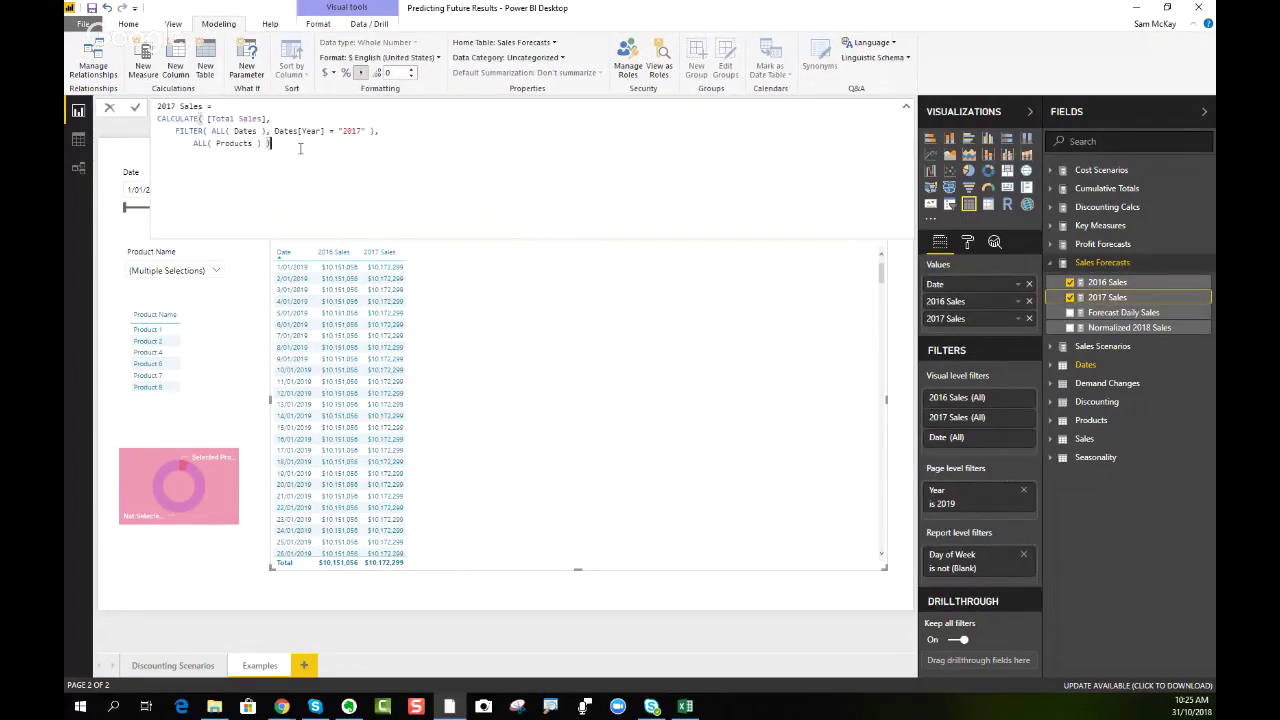
pyautogui.moveTo(268, 143); pyautogui.dragTo(113, 97)
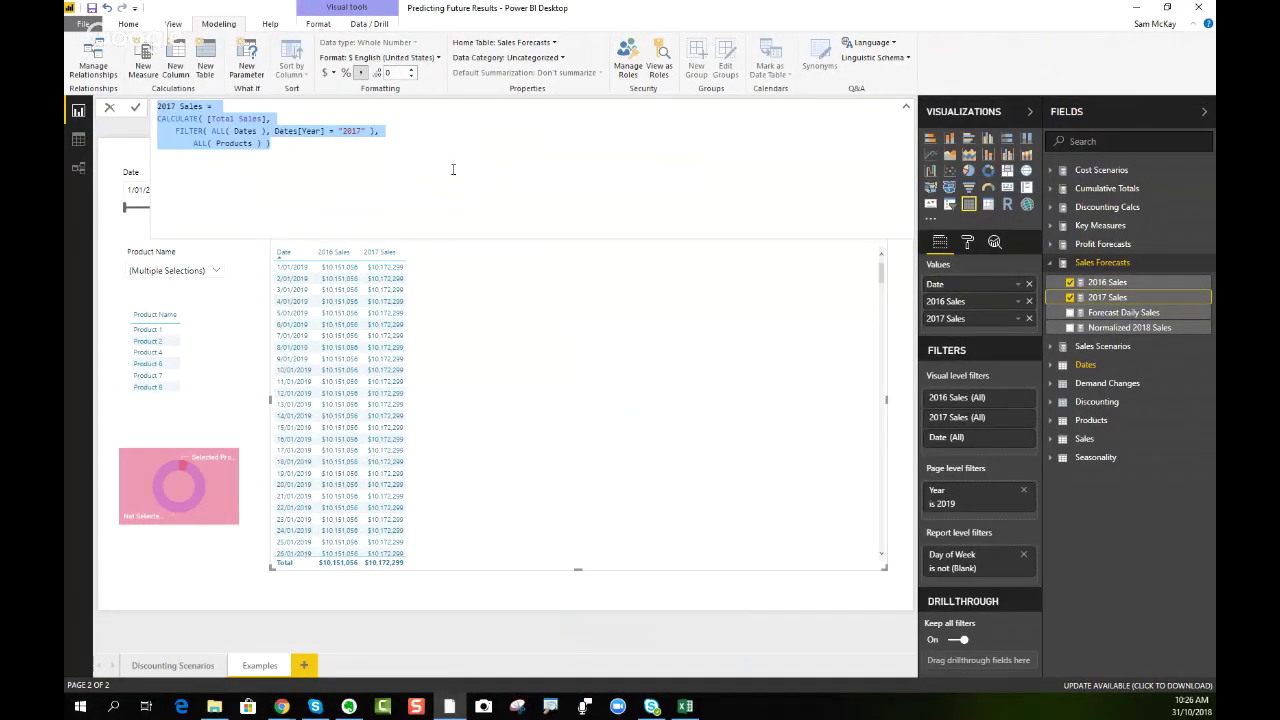
# Step: Open the Normalized 2018 Sales measure and examine how NormalizationFactor is built from DaysIn2018, TODAY() and Min2018Date
pyautogui.click(1100, 329)
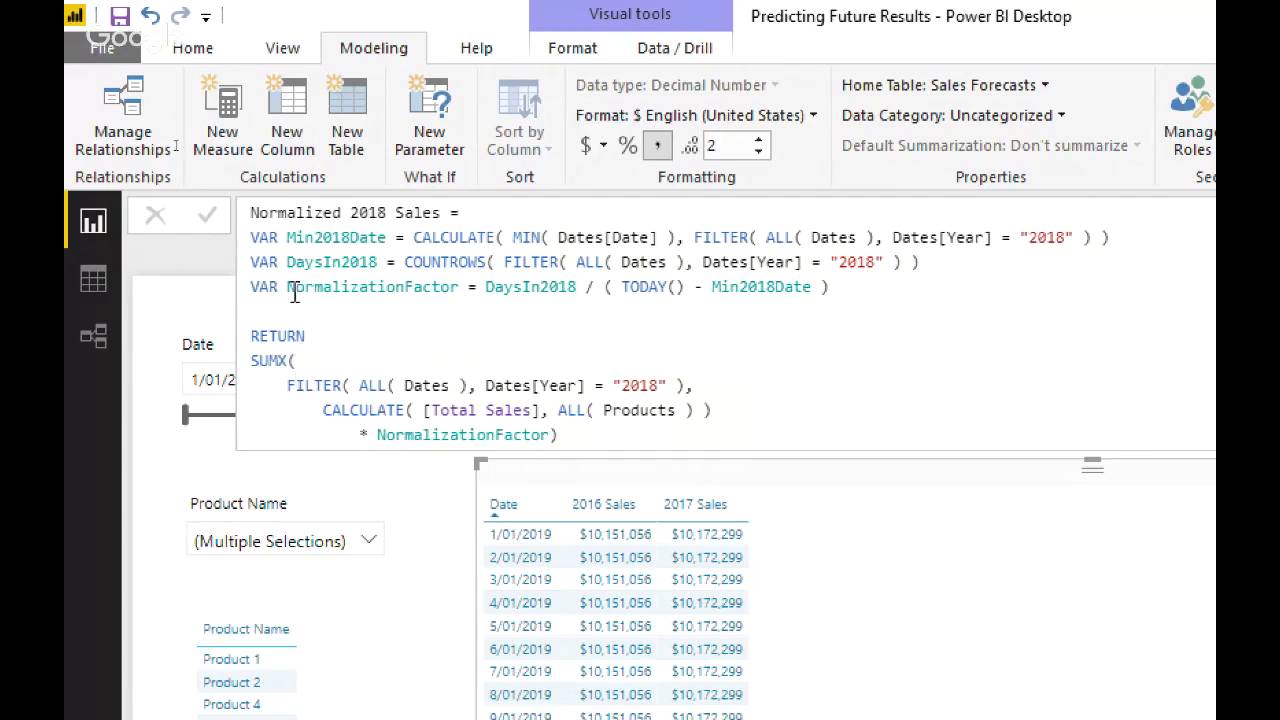
pyautogui.moveTo(288, 287); pyautogui.dragTo(456, 289)
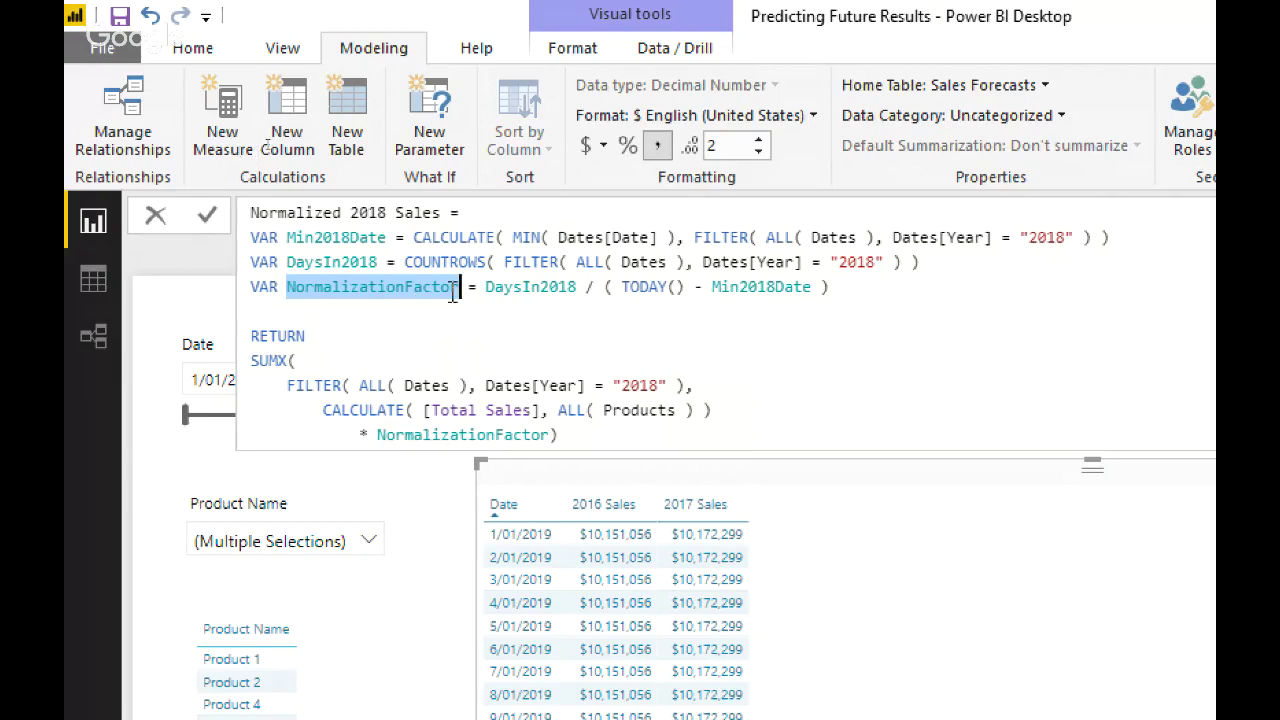
pyautogui.moveTo(486, 288); pyautogui.dragTo(577, 288)
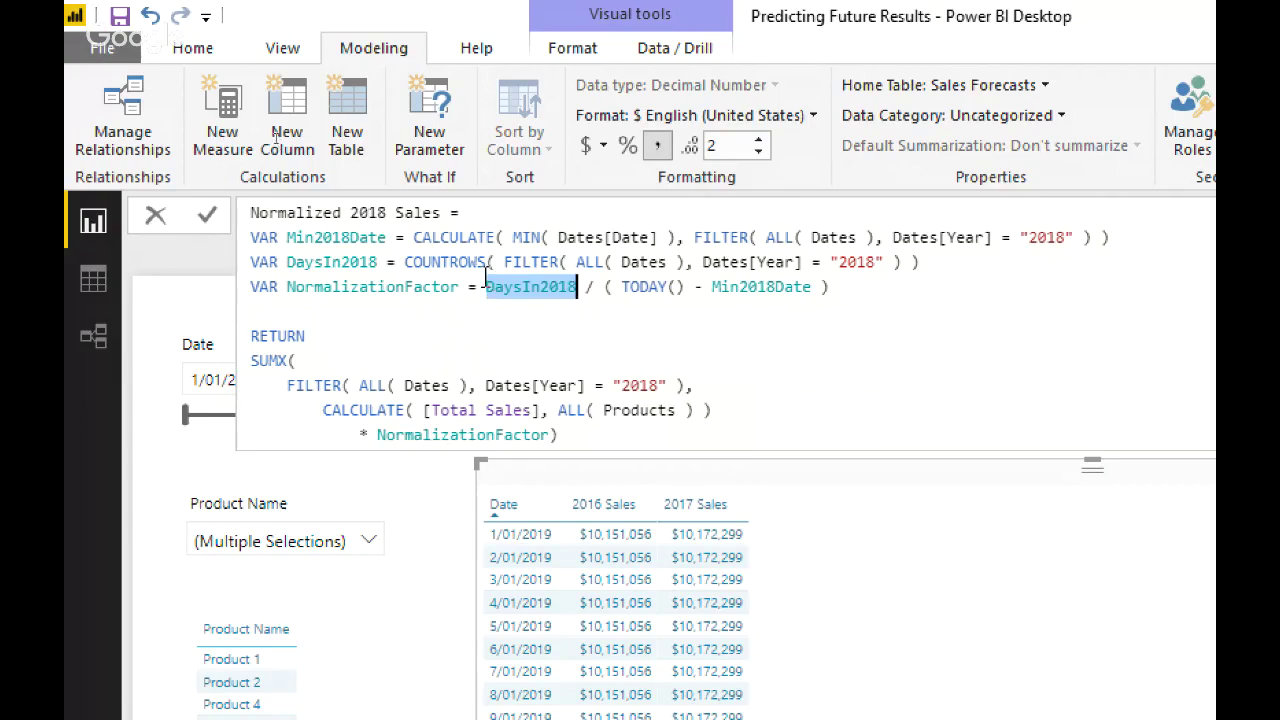
pyautogui.moveTo(487, 285); pyautogui.dragTo(578, 287)
pyautogui.moveTo(604, 287); pyautogui.dragTo(680, 287)
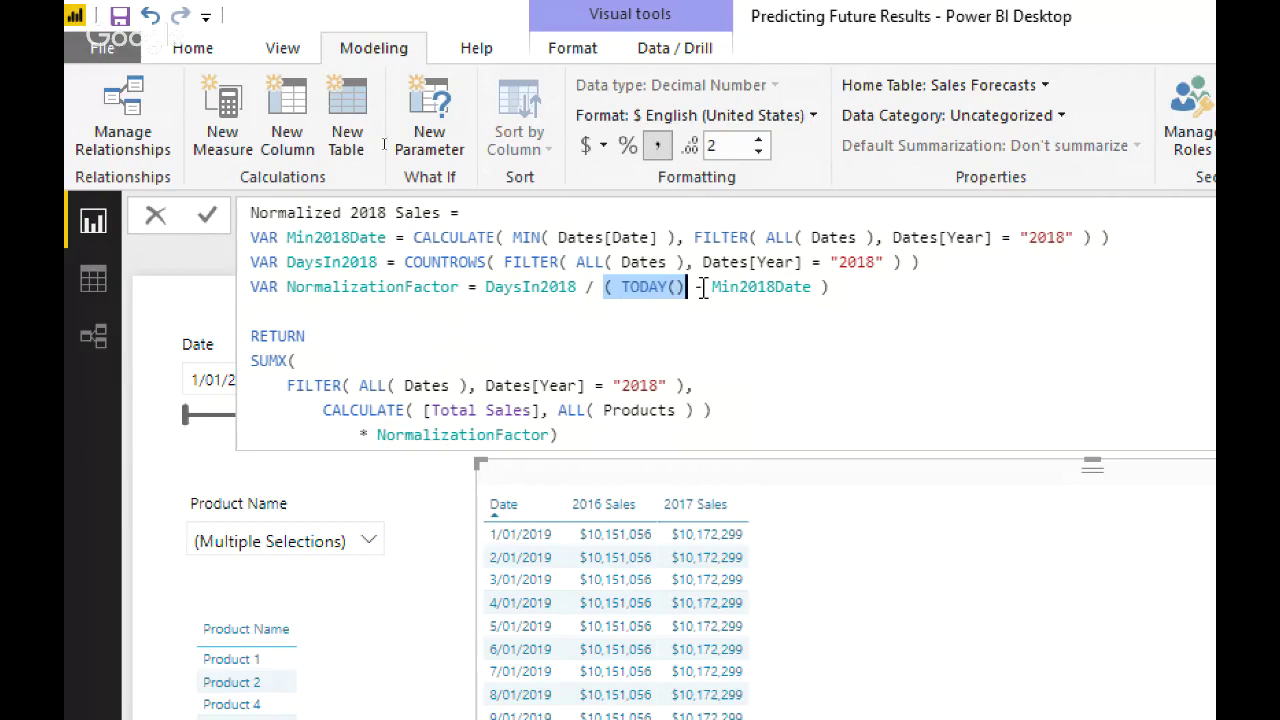
pyautogui.click(712, 287)
pyautogui.moveTo(712, 287); pyautogui.dragTo(806, 287)
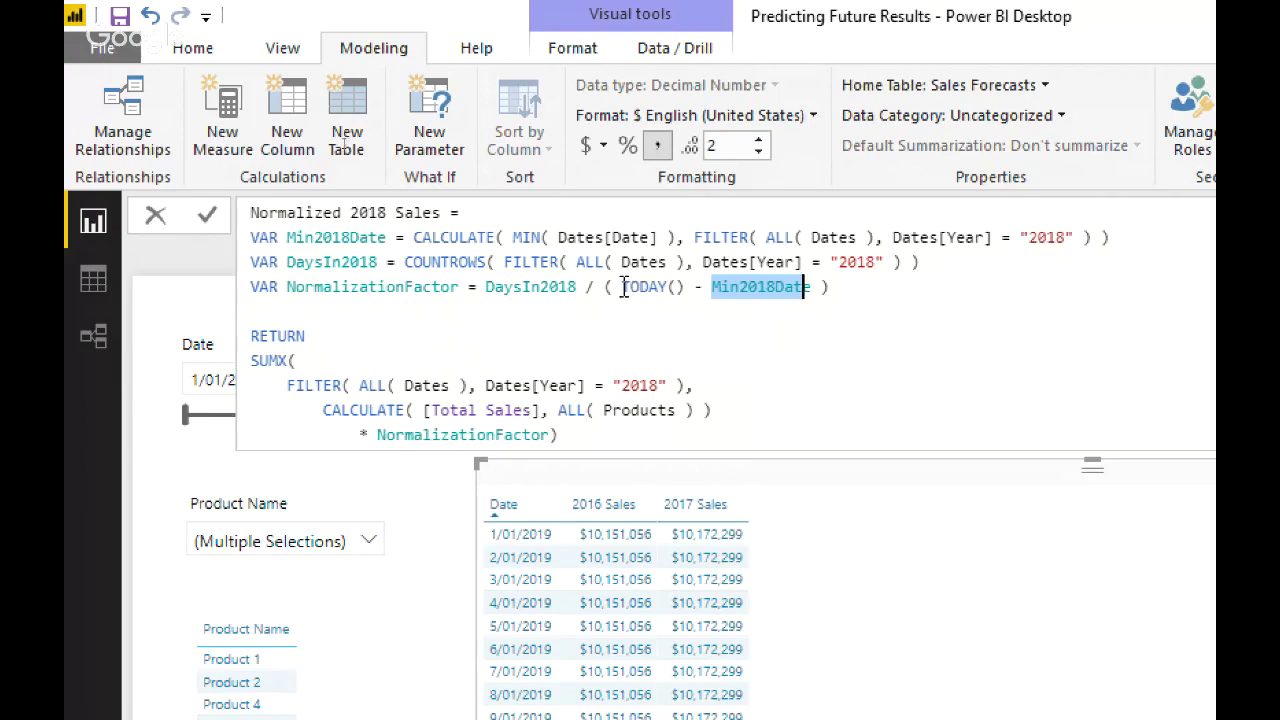
pyautogui.moveTo(620, 288); pyautogui.dragTo(687, 287)
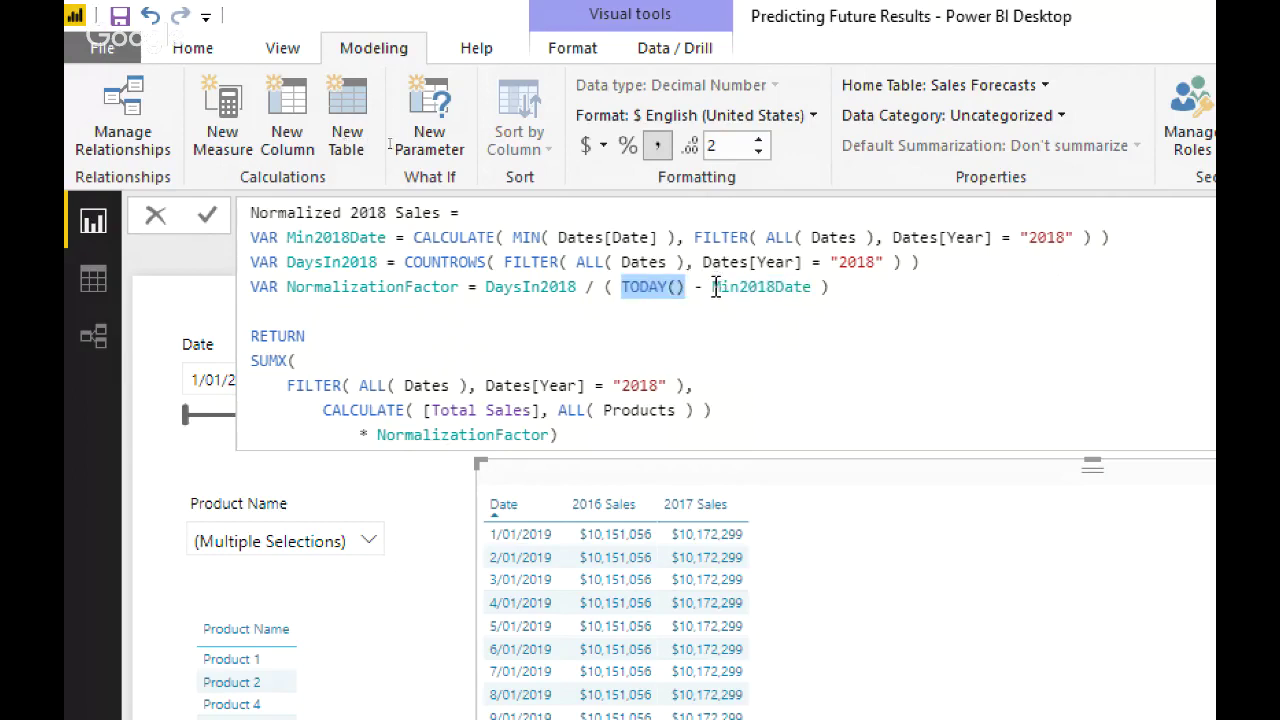
pyautogui.moveTo(713, 287); pyautogui.dragTo(812, 288)
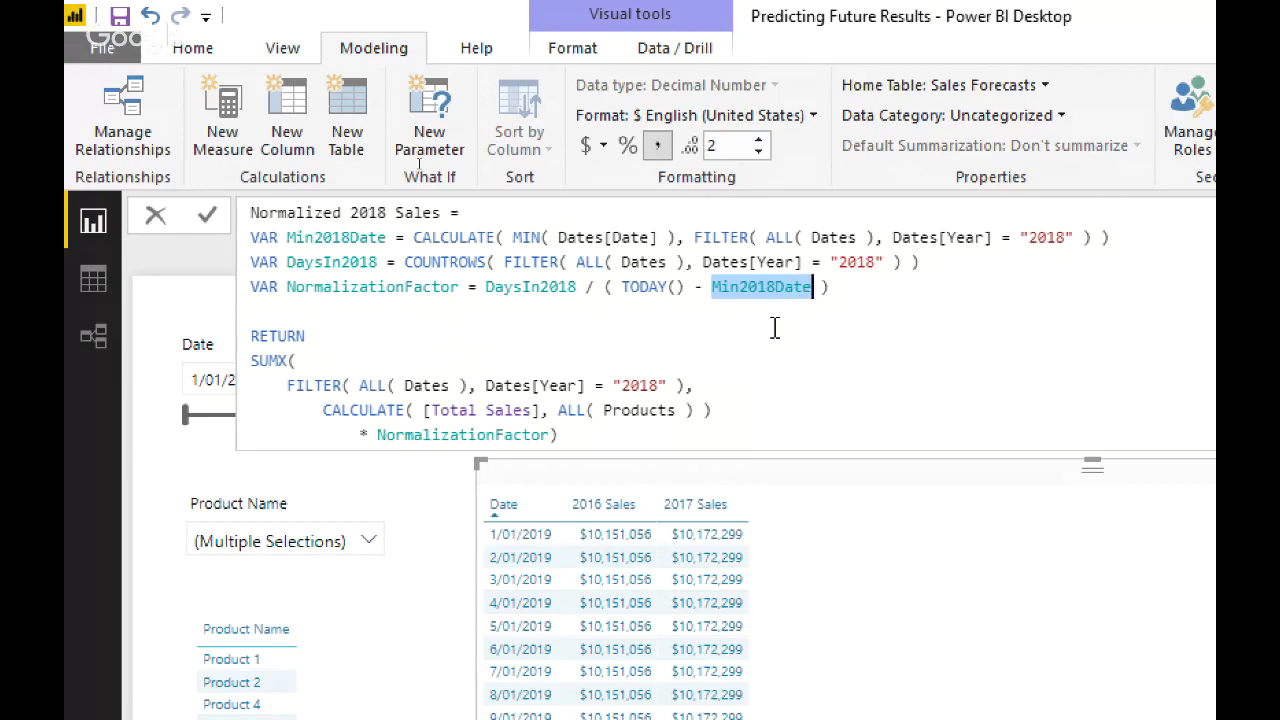
pyautogui.moveTo(578, 287); pyautogui.dragTo(490, 288)
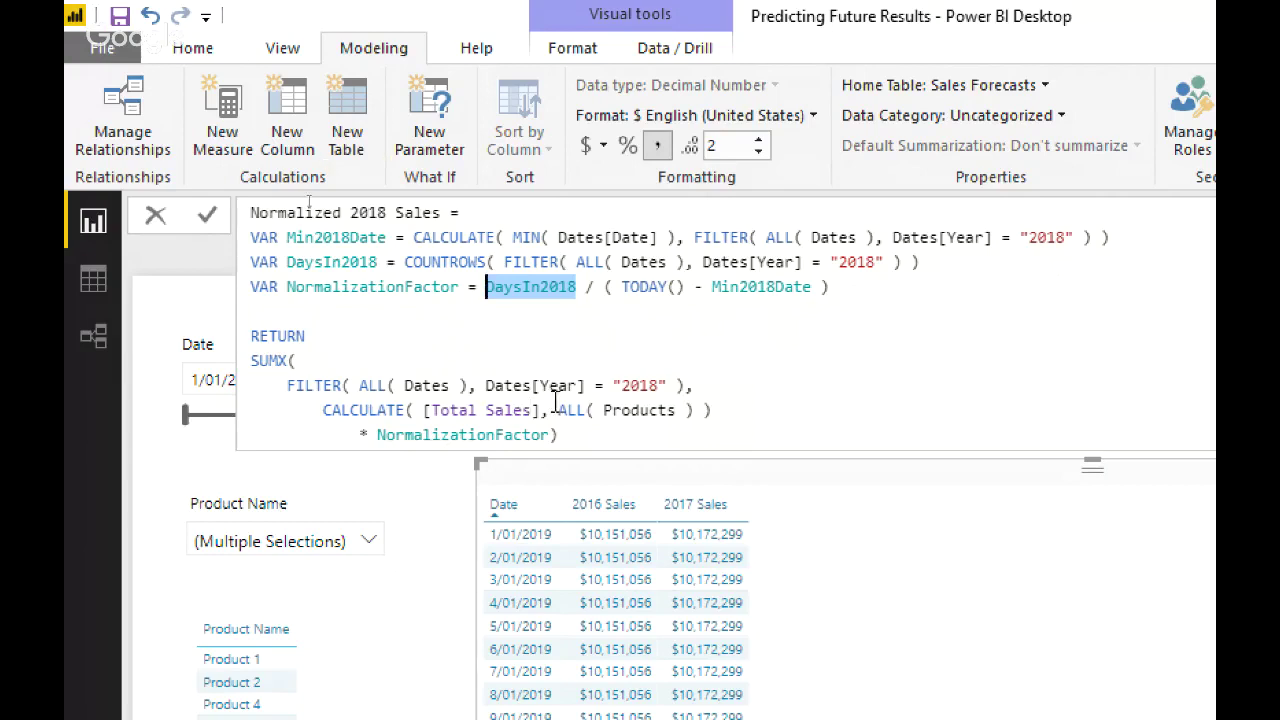
# Step: Review the Min2018Date, DaysIn2018 and NormalizationFactor variable definitions in the Normalized 2018 Sales formula
pyautogui.moveTo(545, 410)
pyautogui.mouseDown()
pyautogui.moveTo(420, 410)
pyautogui.moveTo(390, 435)
pyautogui.moveTo(506, 410)
pyautogui.moveTo(550, 433)
pyautogui.mouseUp()
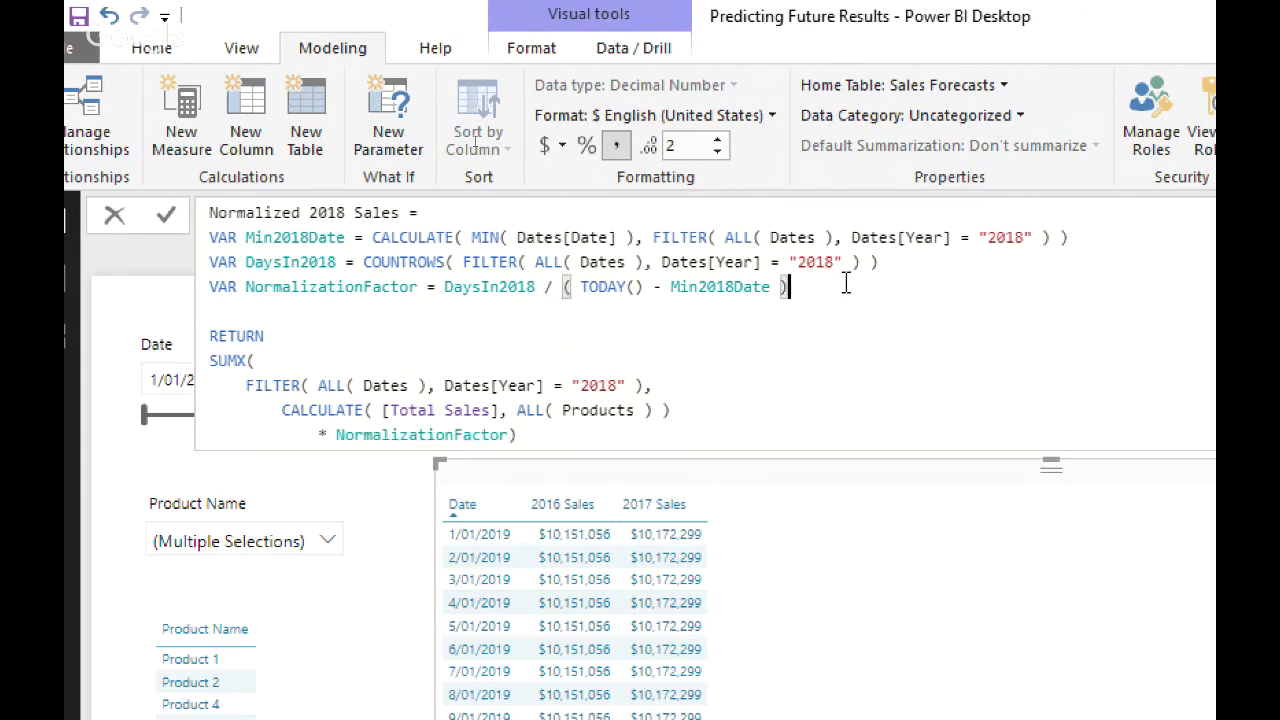
pyautogui.moveTo(788, 287); pyautogui.dragTo(337, 262)
pyautogui.moveTo(246, 240); pyautogui.dragTo(375, 245)
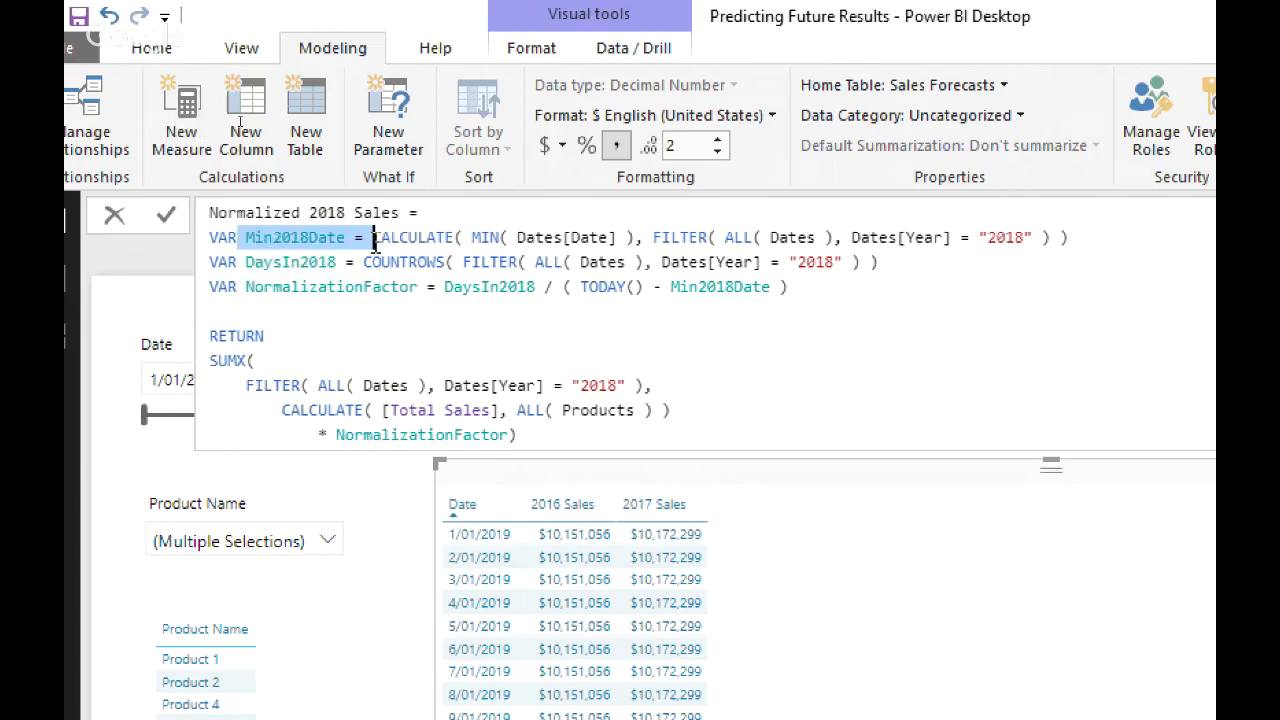
pyautogui.moveTo(263, 287); pyautogui.dragTo(412, 287)
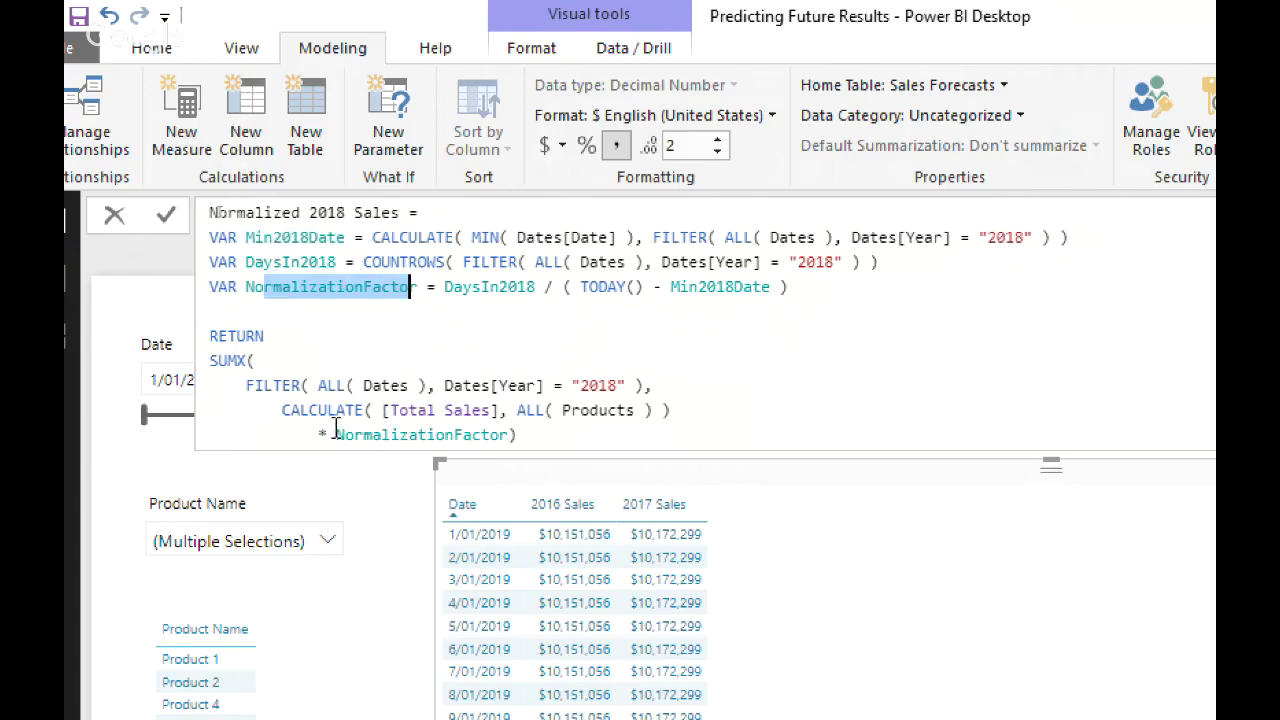
# Step: Examine the SUMX expression's FILTER and CALCULATE arguments and its NormalizationFactor multiplier in Normalized 2018 Sales
pyautogui.moveTo(245, 385); pyautogui.dragTo(700, 410)
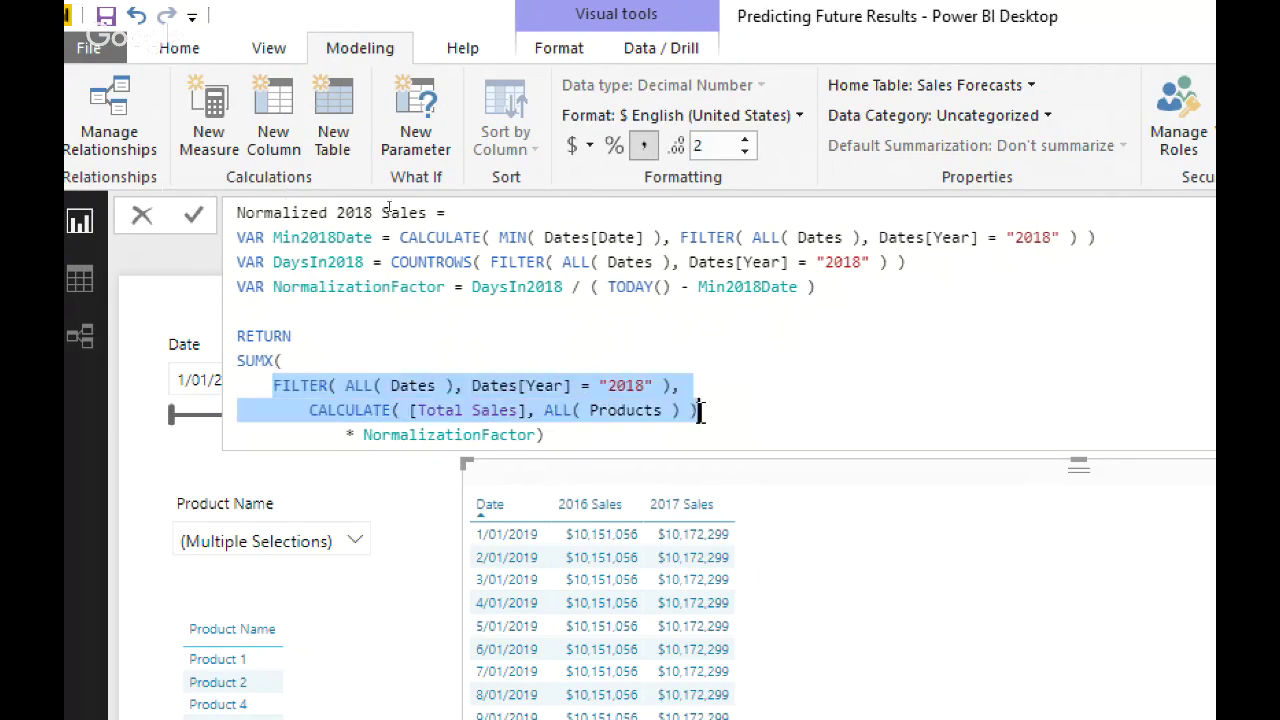
pyautogui.click(527, 437)
pyautogui.moveTo(527, 437); pyautogui.dragTo(368, 440)
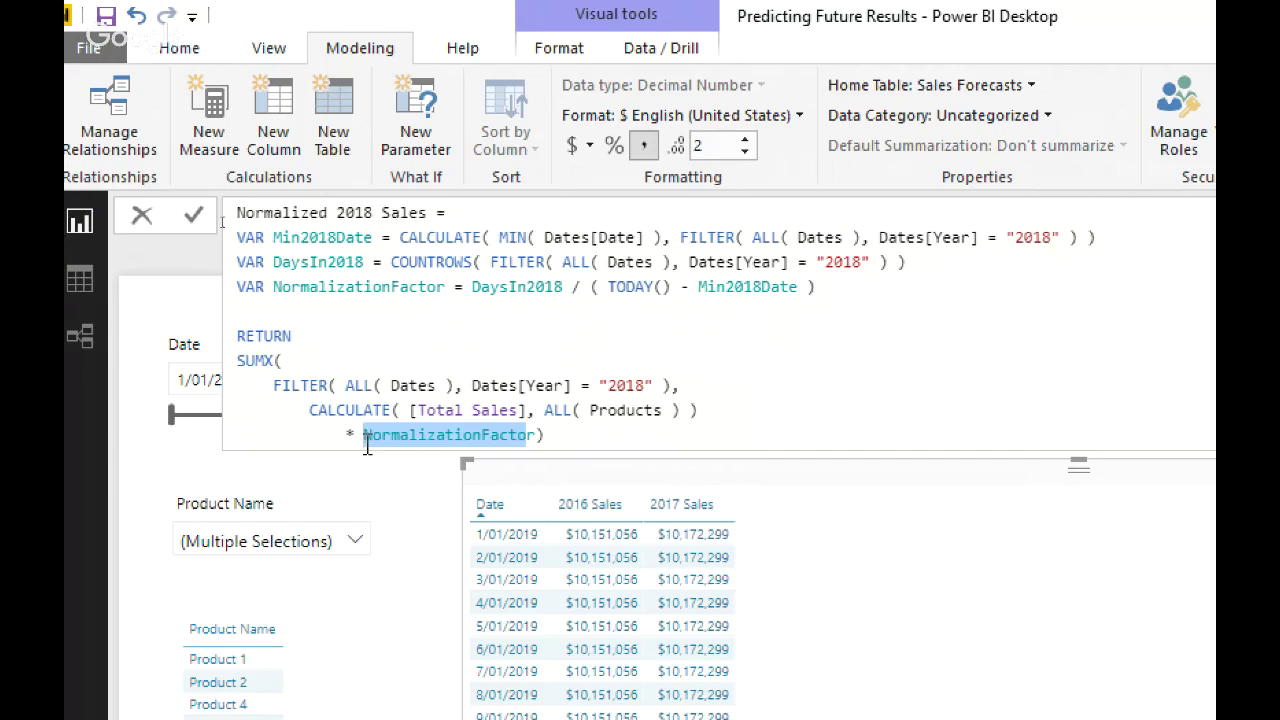
# Step: Review TODAY() in the Normalized 2018 Sales formula and add that measure to the date table beside 2017 Sales
pyautogui.click(655, 287)
pyautogui.moveTo(655, 287); pyautogui.dragTo(609, 287)
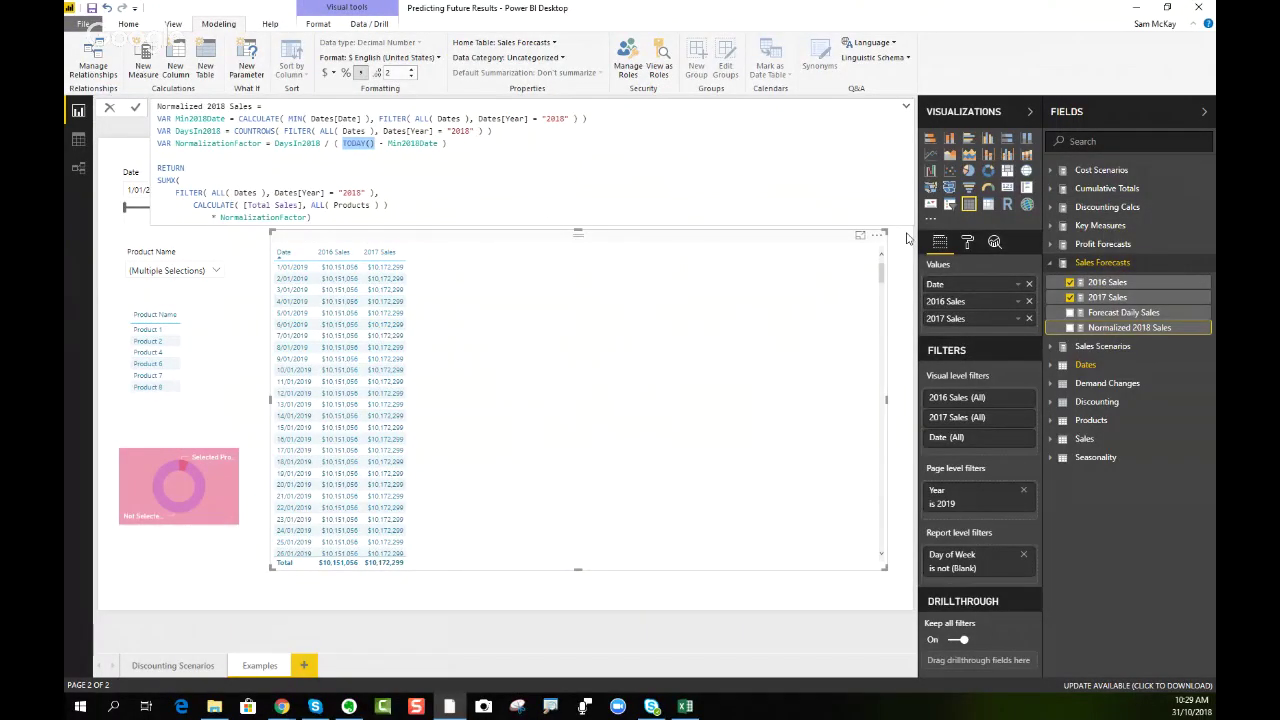
pyautogui.moveTo(1129, 327); pyautogui.dragTo(537, 363)
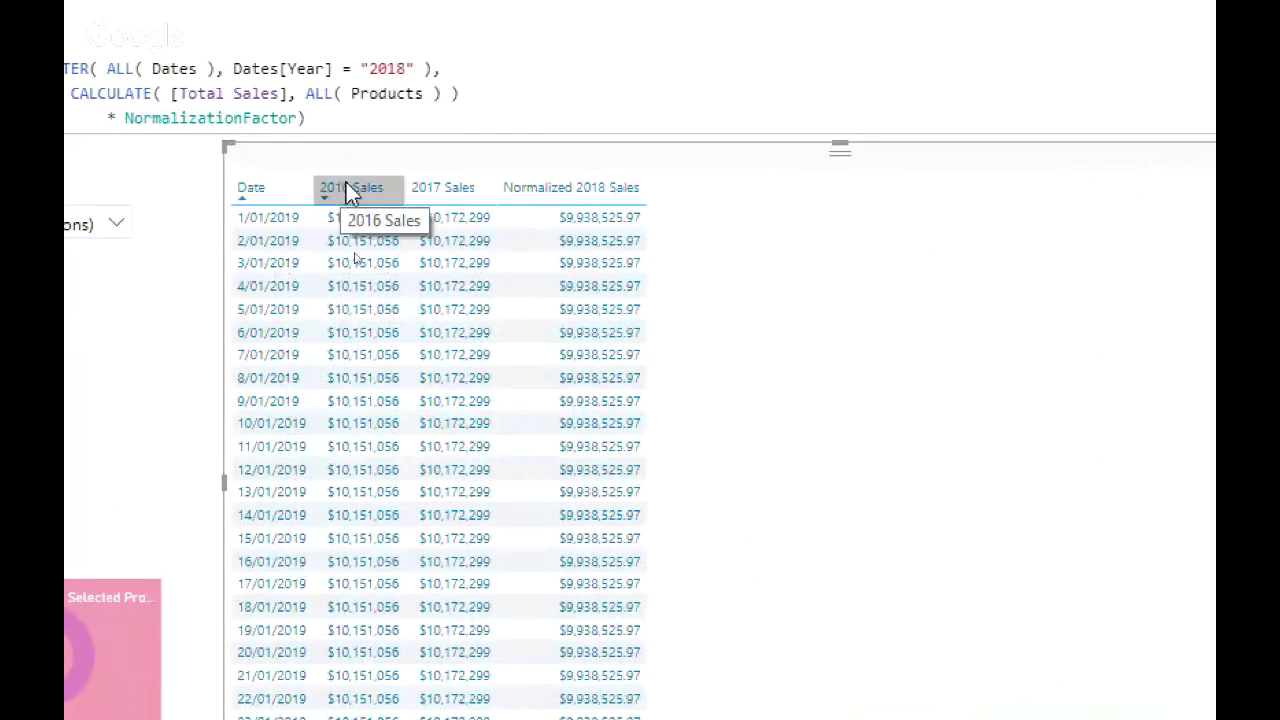
pyautogui.click(460, 199)
pyautogui.click(513, 195)
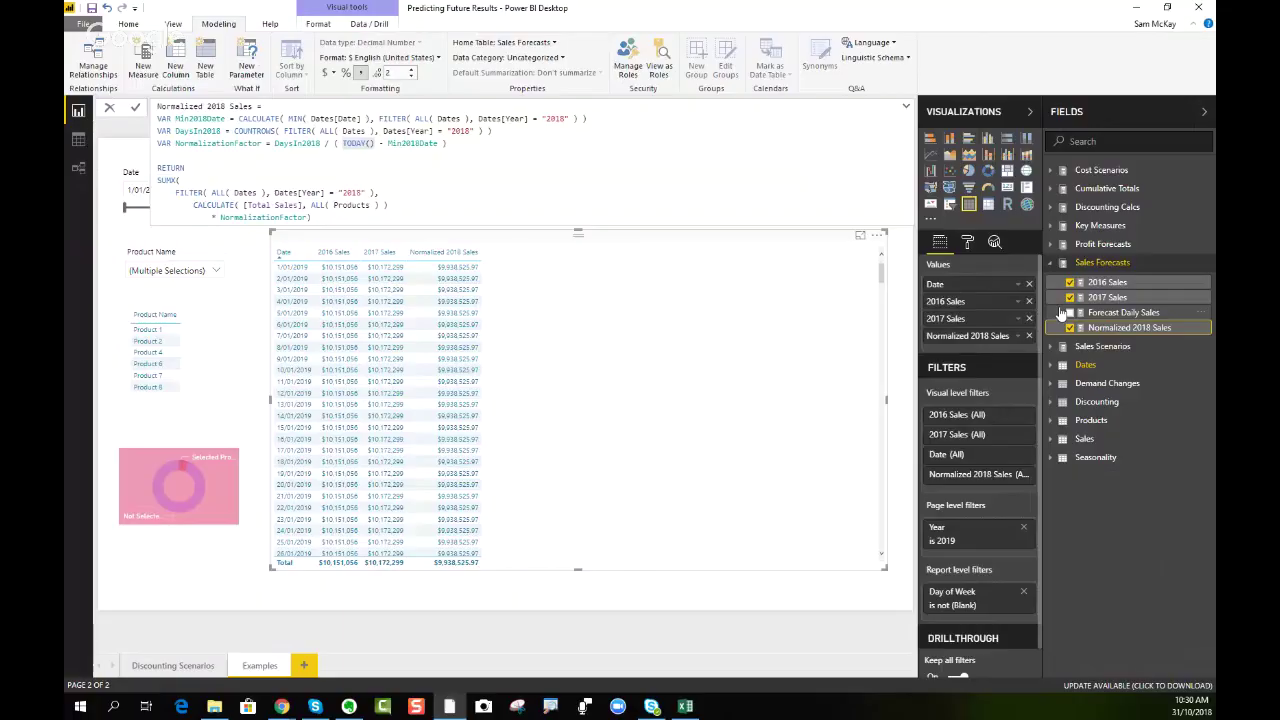
# Step: Add the Forecast Daily Sales measure to the date table and examine its AverageSales variable and the divisor 3
pyautogui.click(1100, 314)
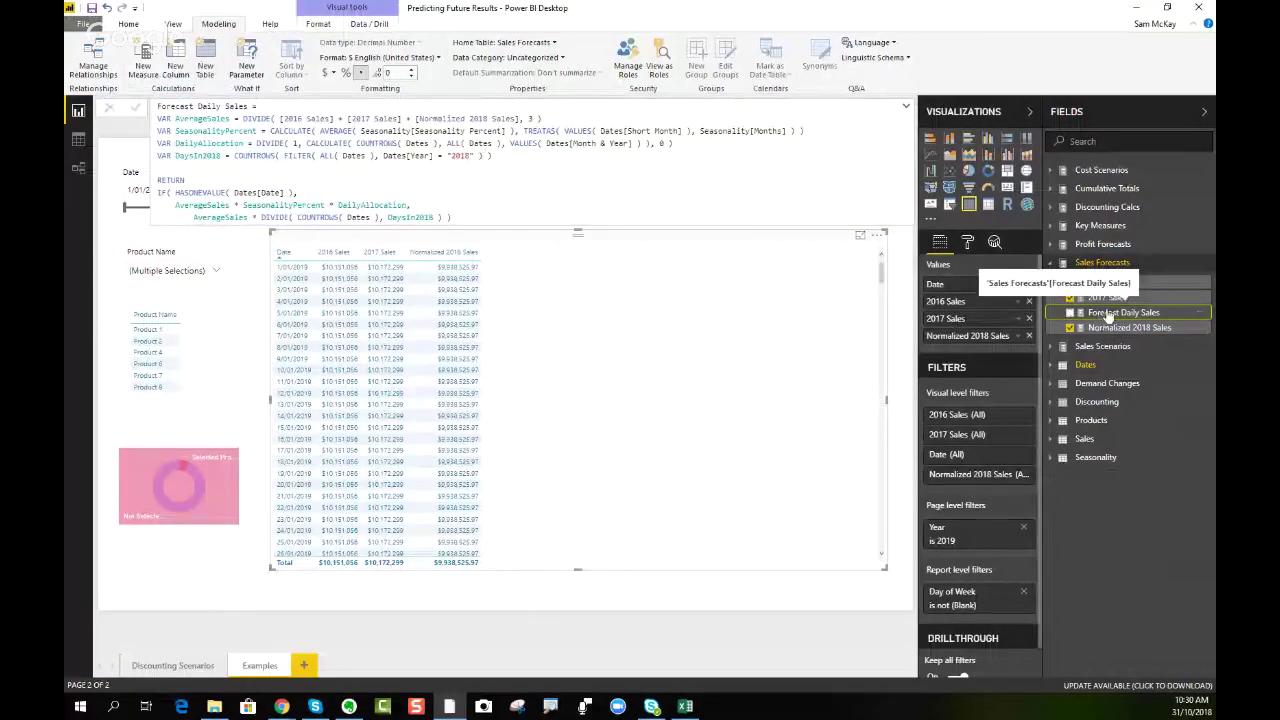
pyautogui.moveTo(1100, 314); pyautogui.dragTo(645, 376)
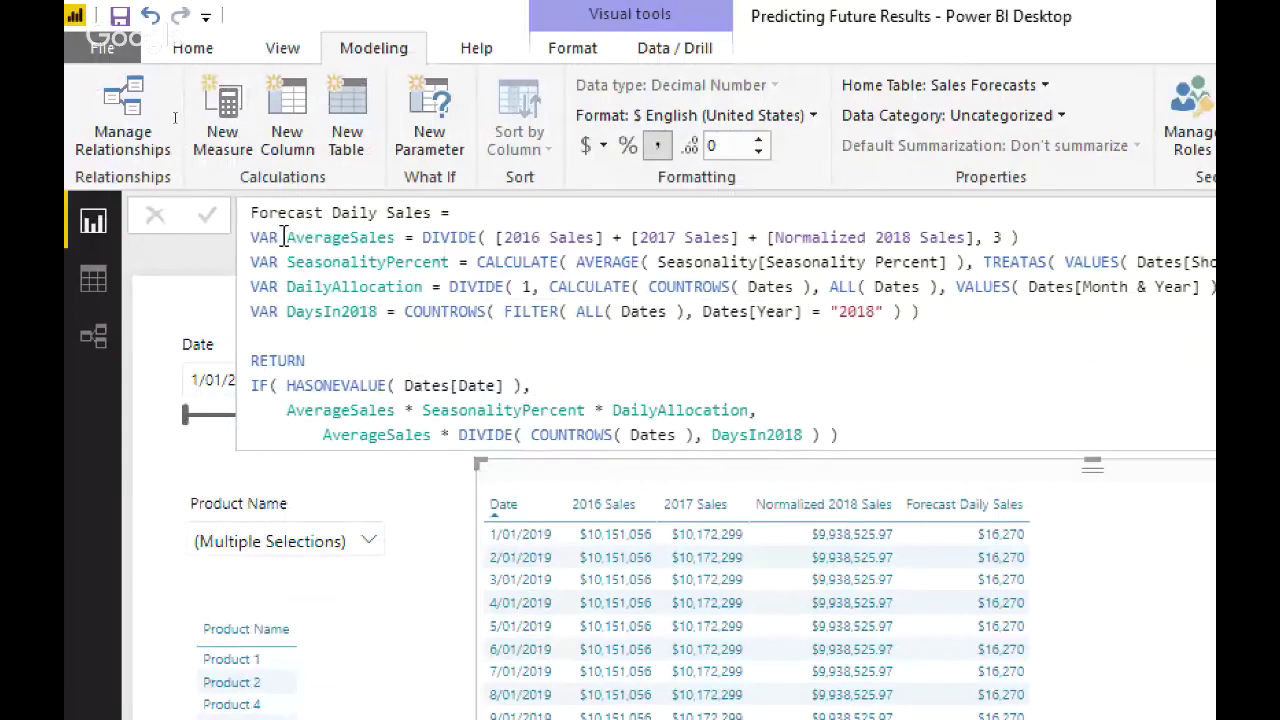
pyautogui.moveTo(287, 237); pyautogui.dragTo(405, 237)
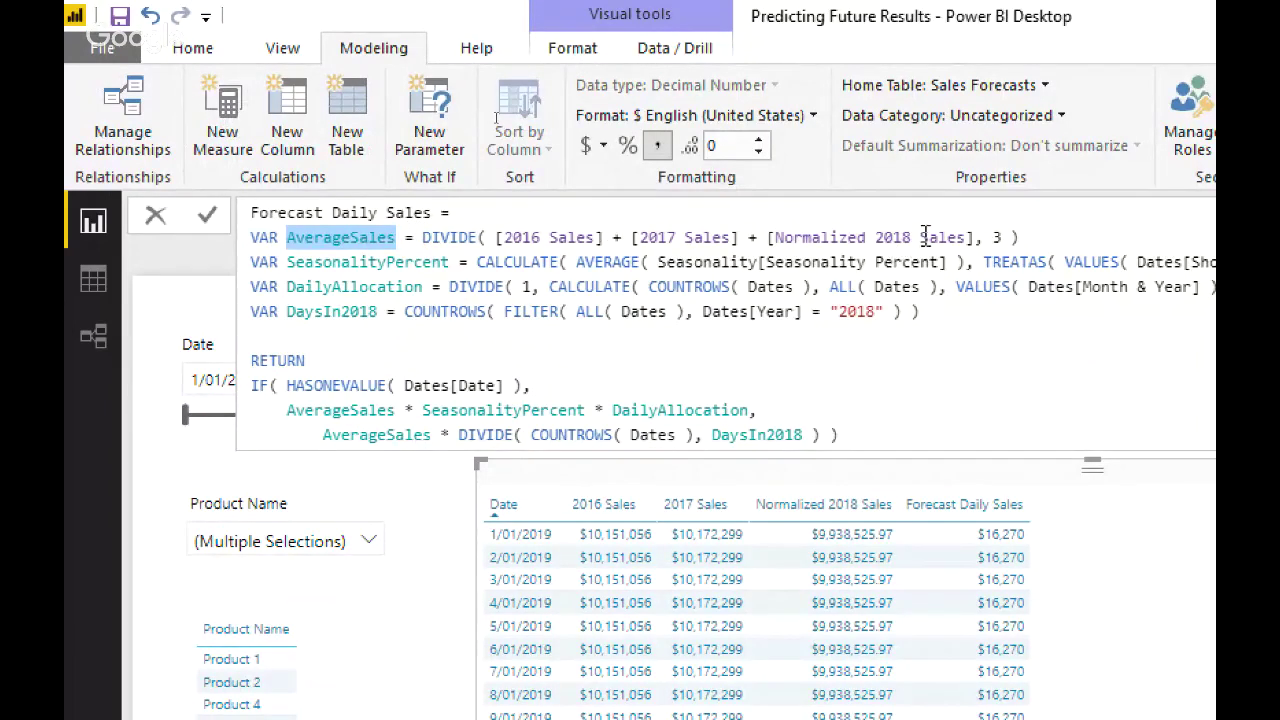
pyautogui.doubleClick(996, 238)
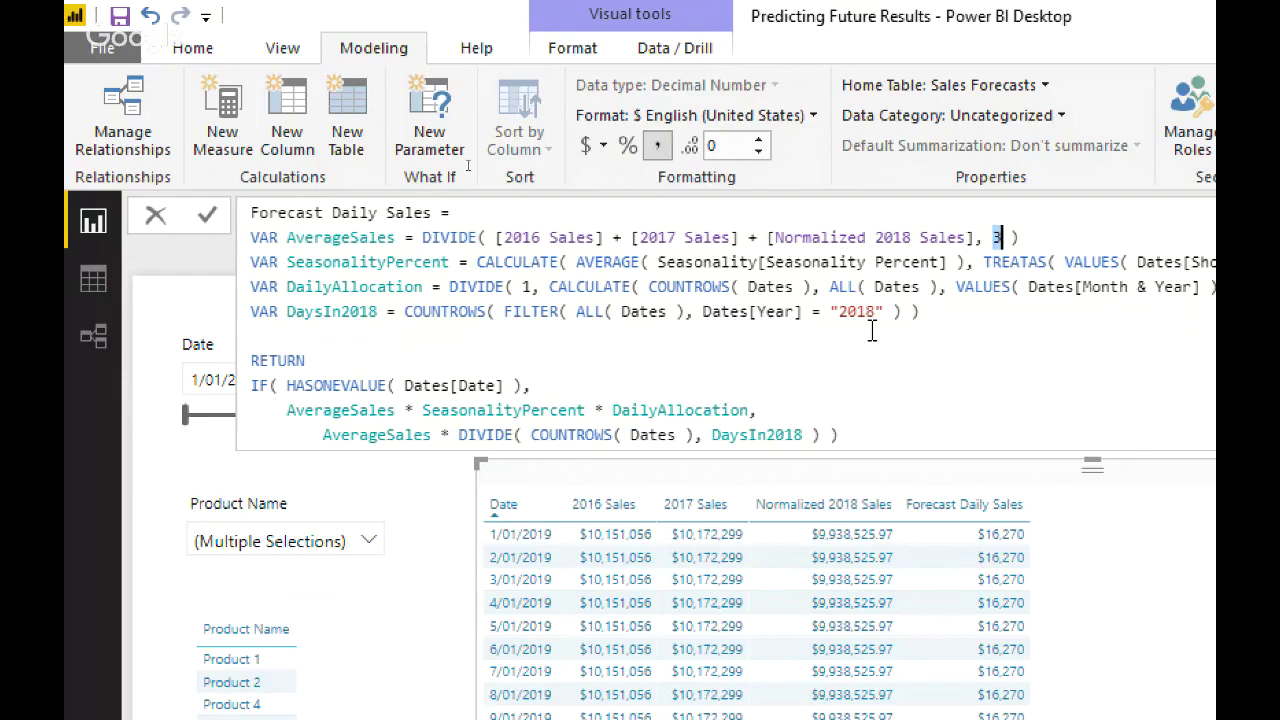
# Step: Examine the SeasonalityPercent variable's AVERAGE expression and its TREATAS mapping from Dates[Short Month] to Seasonality[Months]
pyautogui.click(452, 261)
pyautogui.hotkey('shift', 'Left')
pyautogui.hotkey('shift', 'Left')
pyautogui.hotkey('shift', 'Left')
pyautogui.hotkey('shift', 'Left')
pyautogui.hotkey('shift', 'Left')
pyautogui.hotkey('shift', 'Left')
pyautogui.hotkey('shift', 'Left')
pyautogui.hotkey('shift', 'Left')
pyautogui.hotkey('shift', 'Left')
pyautogui.hotkey('shift', 'Left')
pyautogui.hotkey('shift', 'Left')
pyautogui.hotkey('shift', 'Left')
pyautogui.hotkey('shift', 'Left')
pyautogui.hotkey('shift', 'Left')
pyautogui.hotkey('shift', 'Left')
pyautogui.hotkey('shift', 'Left')
pyautogui.hotkey('shift', 'Left')
pyautogui.hotkey('shift', 'Left')
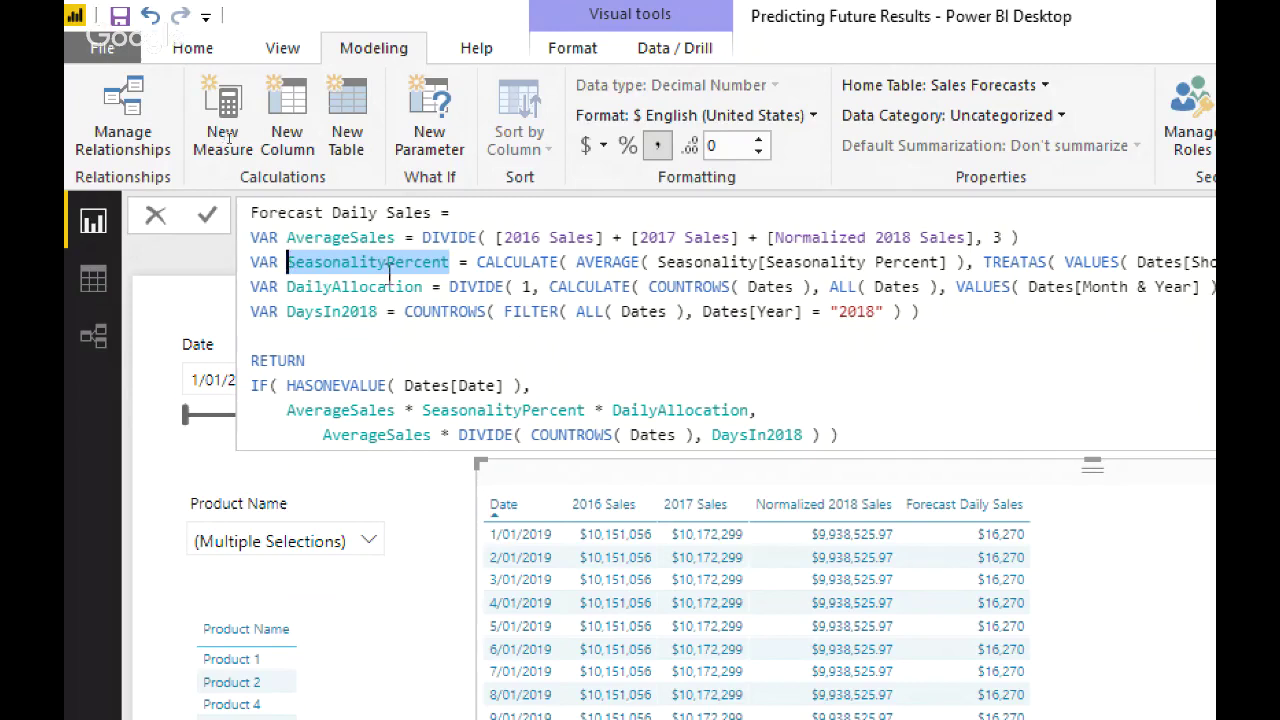
pyautogui.click(570, 261)
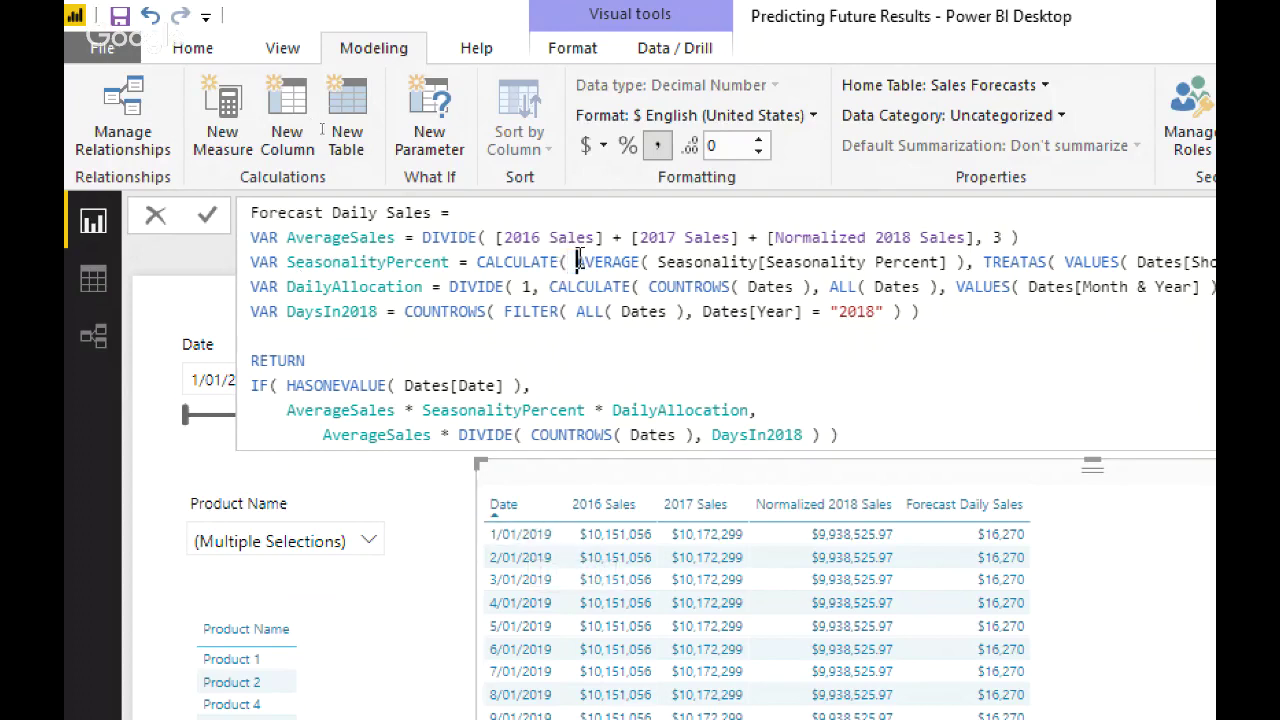
pyautogui.moveTo(576, 261); pyautogui.dragTo(970, 268)
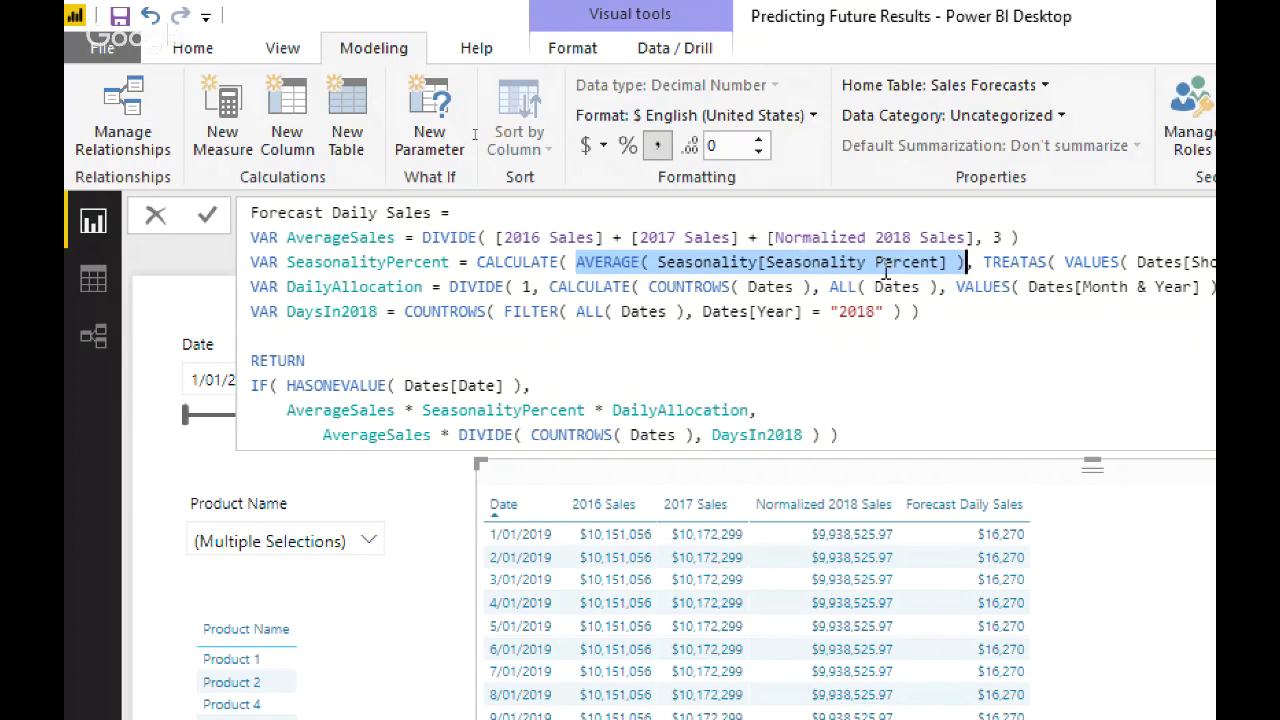
pyautogui.moveTo(983, 262); pyautogui.dragTo(1058, 262)
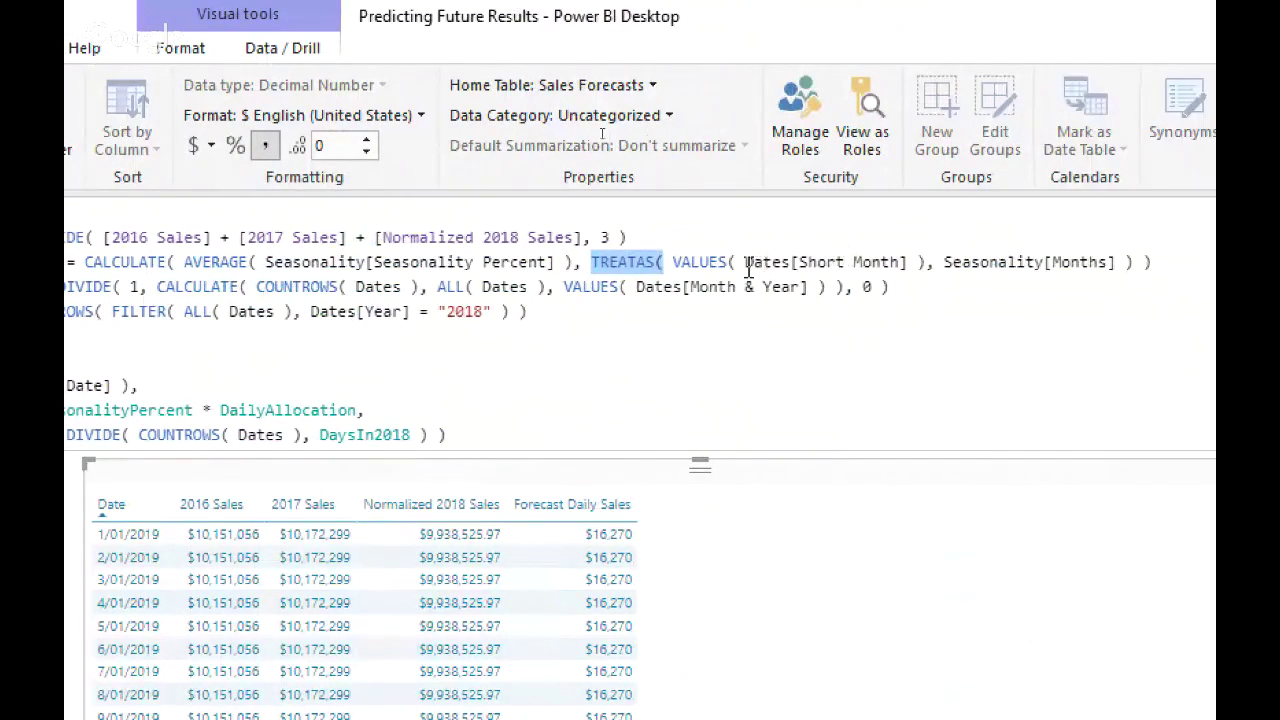
pyautogui.moveTo(744, 262); pyautogui.dragTo(1109, 262)
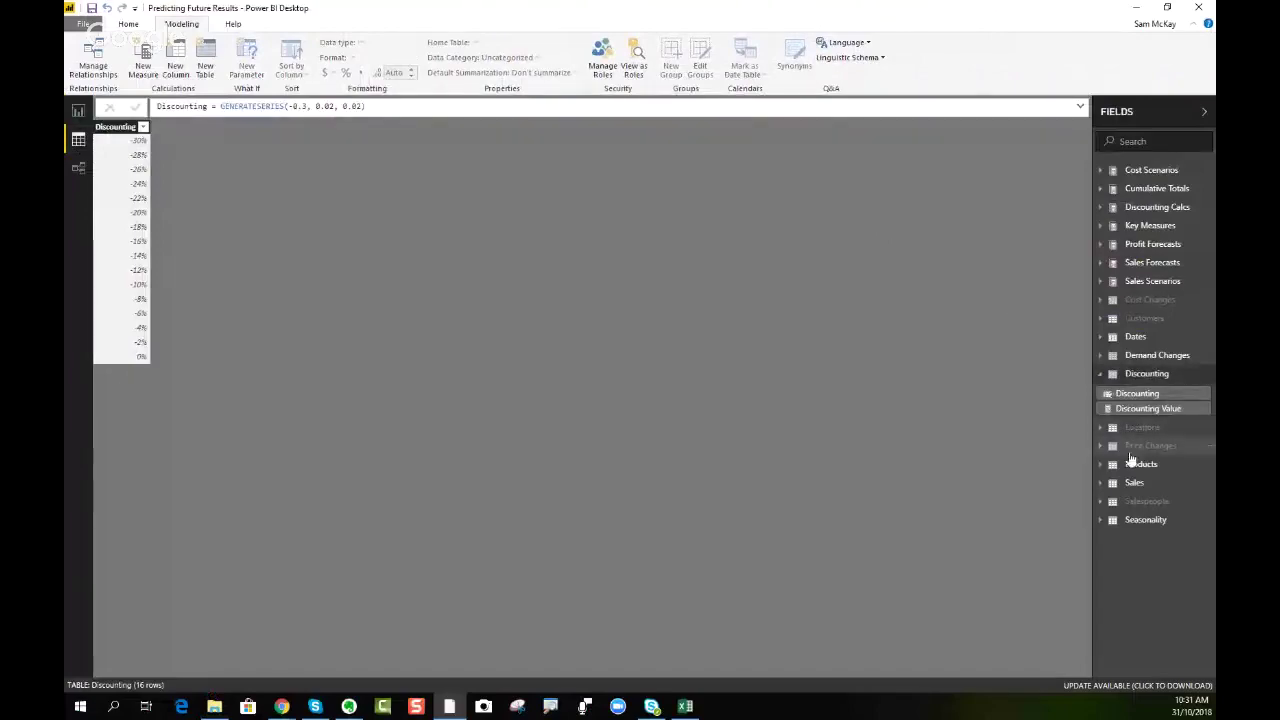
# Step: Display the Dates table's data and examine its Short Month column, leaving the table's field list collapsed
pyautogui.click(1136, 339)
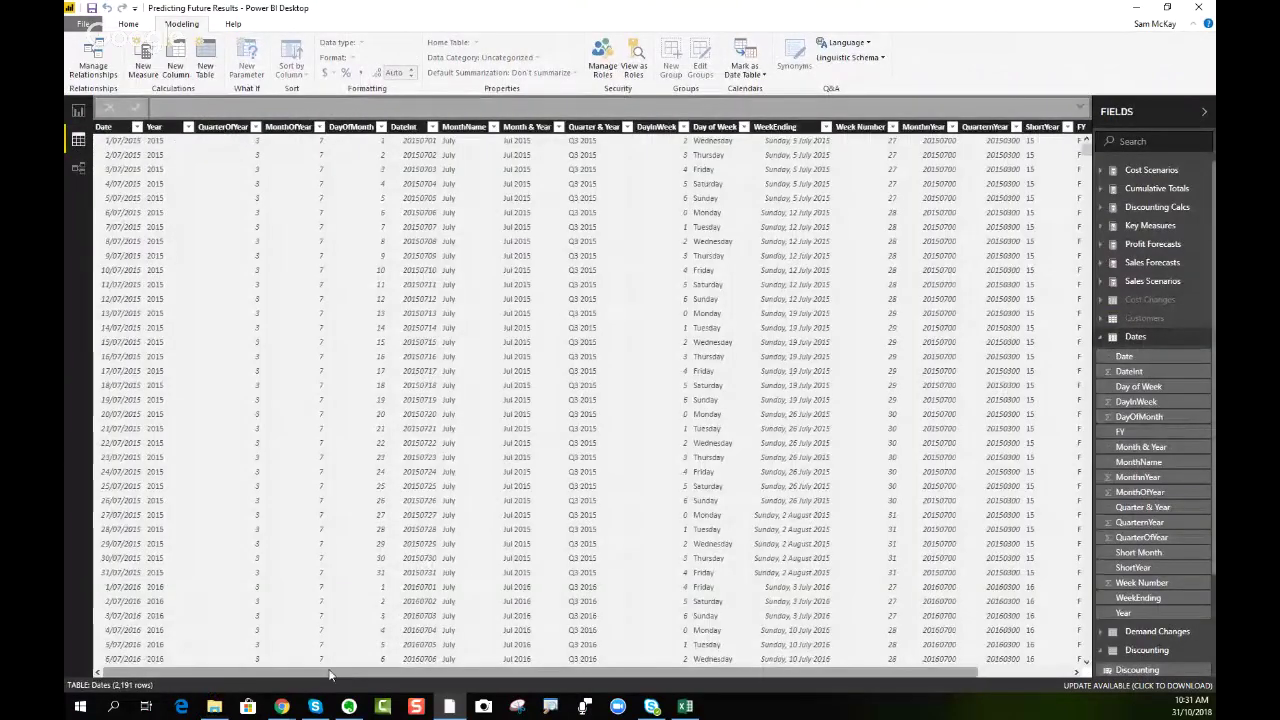
pyautogui.moveTo(330, 676); pyautogui.dragTo(440, 676)
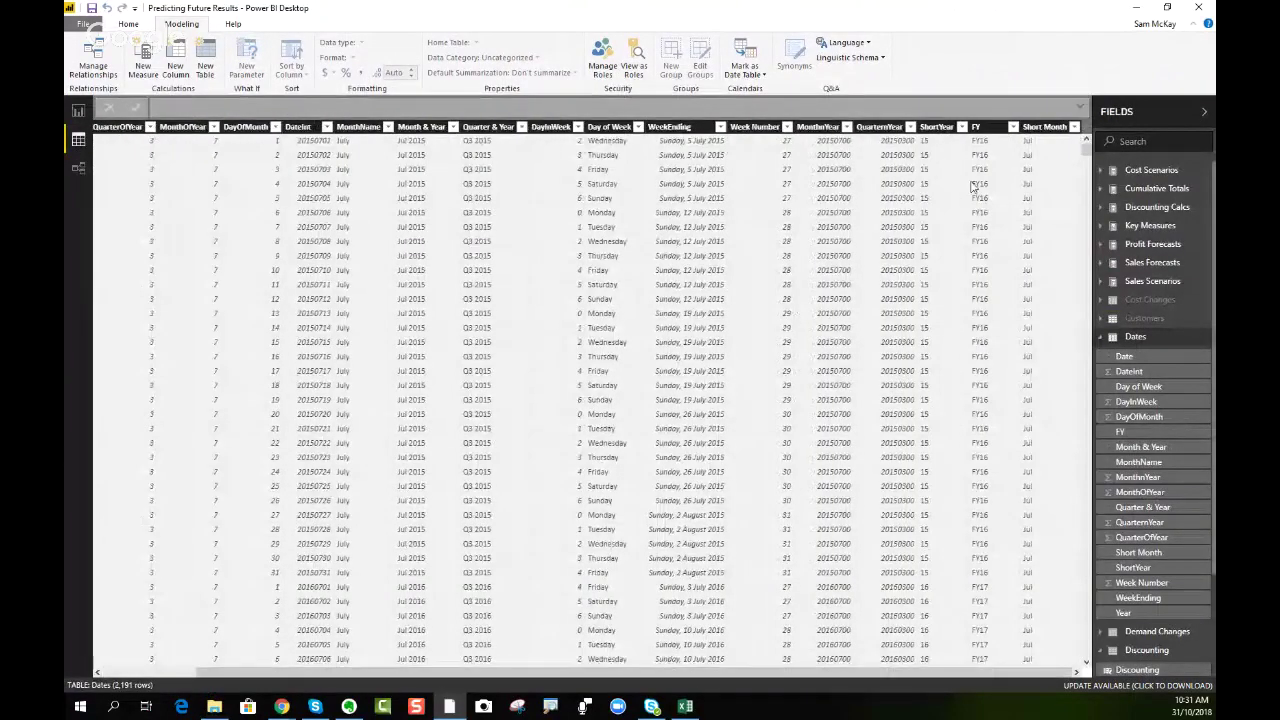
pyautogui.click(1052, 135)
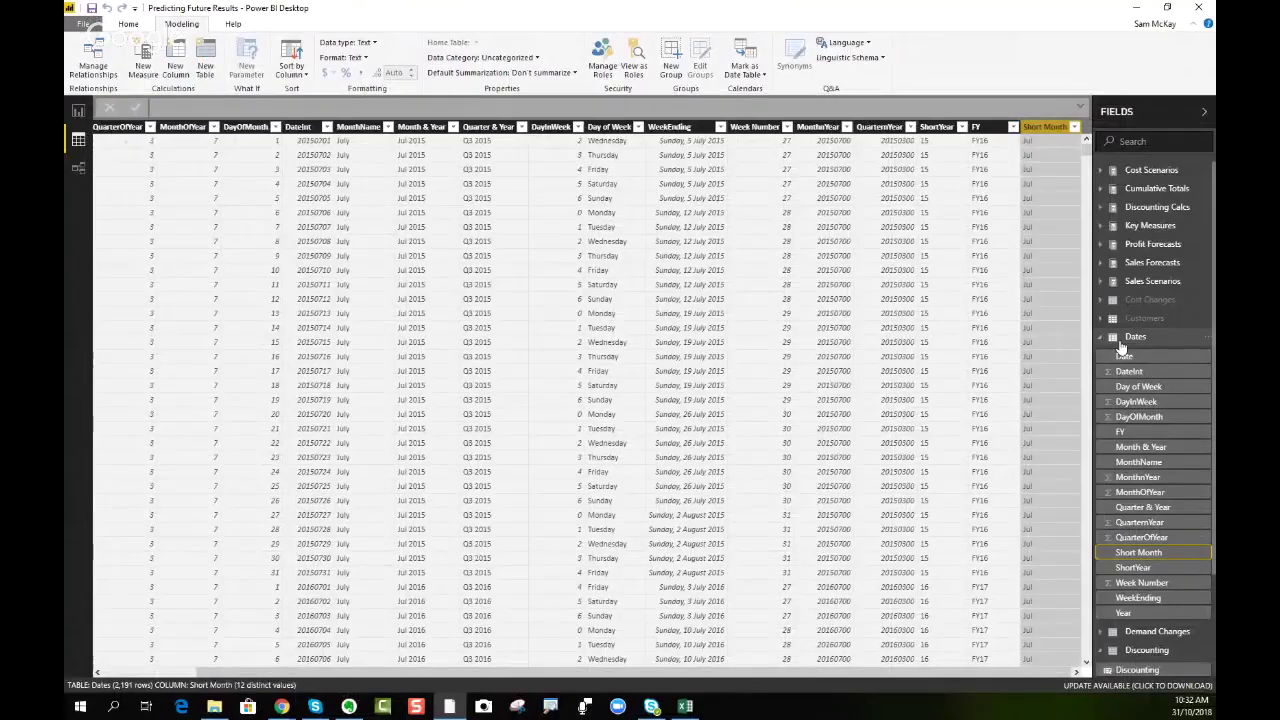
pyautogui.click(1122, 340)
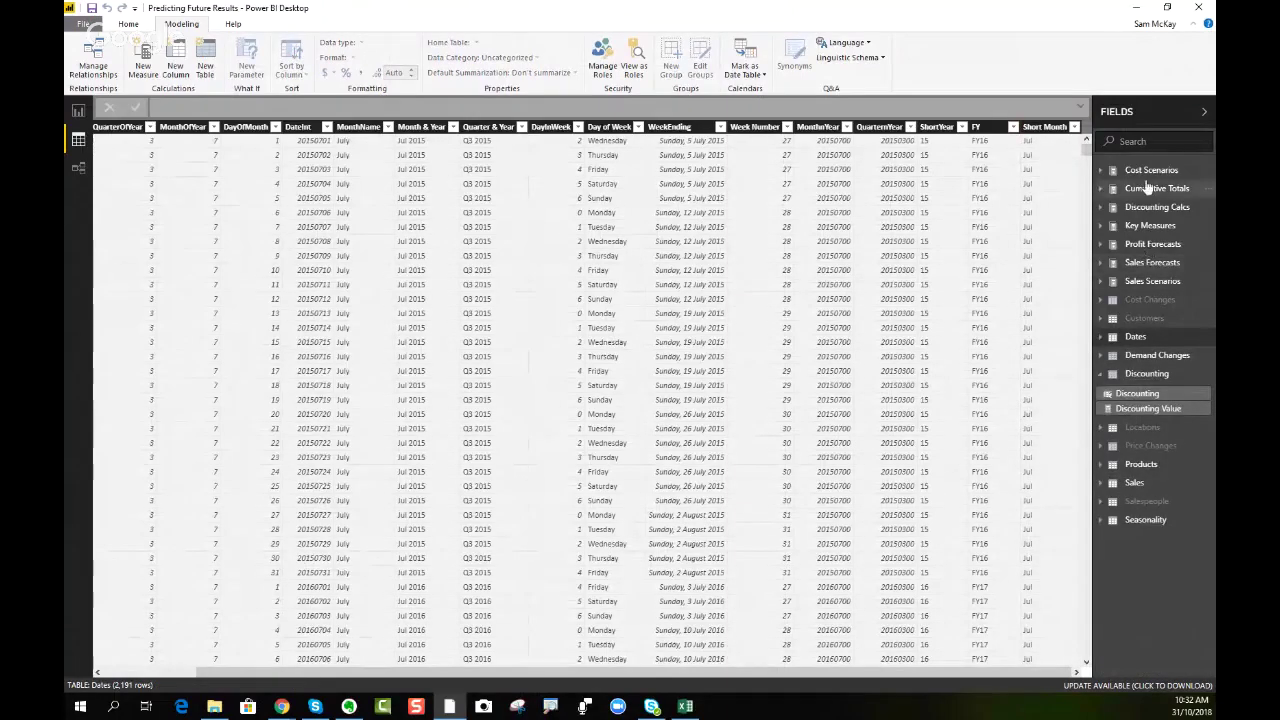
# Step: Display the Seasonality table's data and examine its Months and Seasonality Percent columns
pyautogui.click(1145, 519)
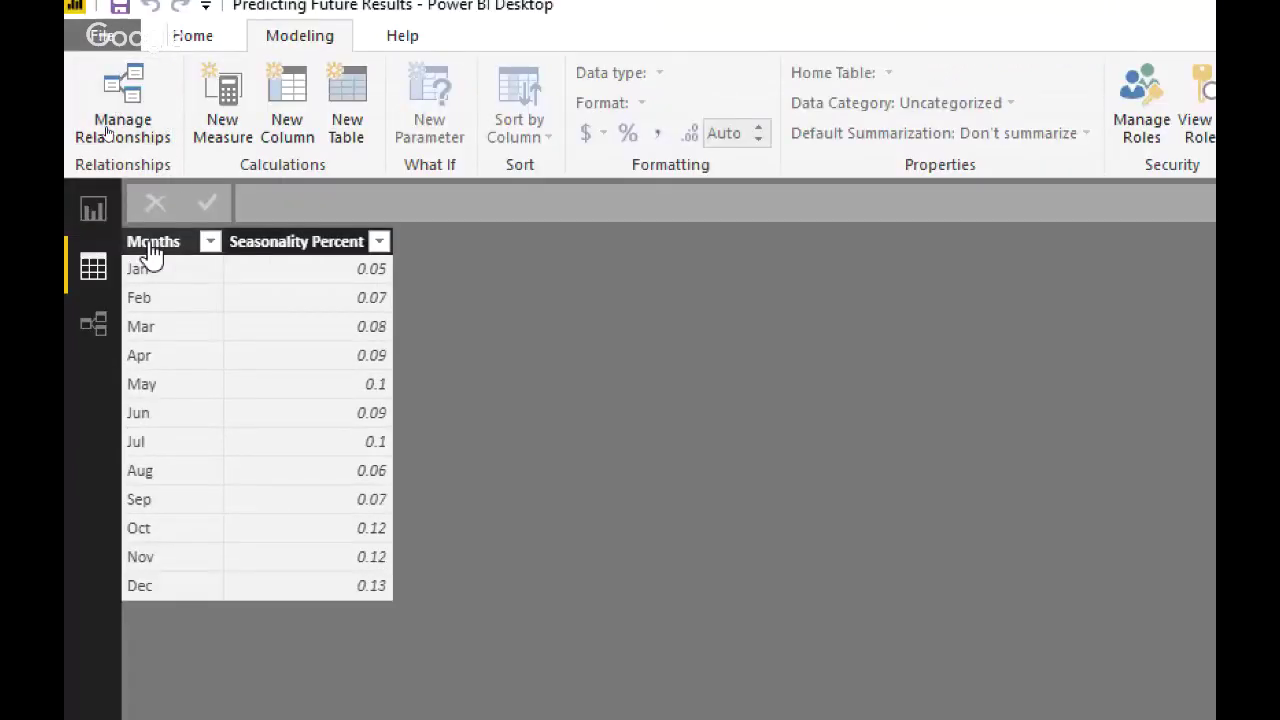
pyautogui.click(150, 165)
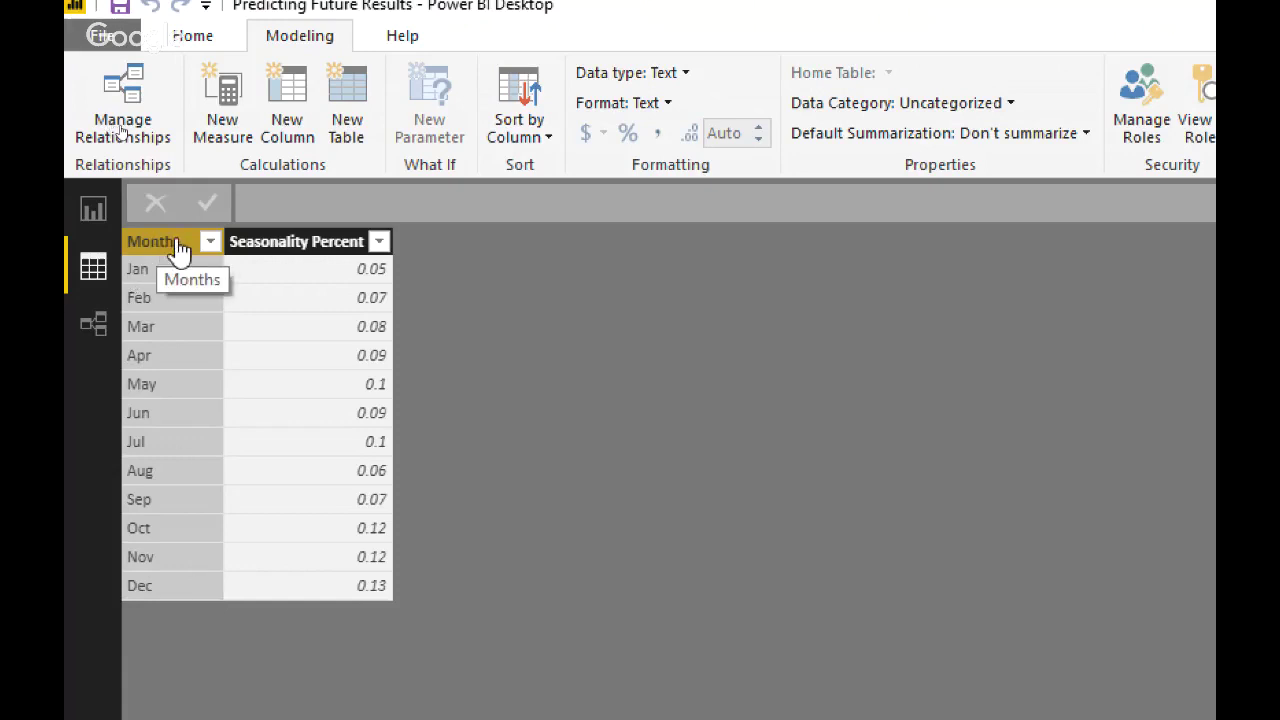
pyautogui.click(268, 247)
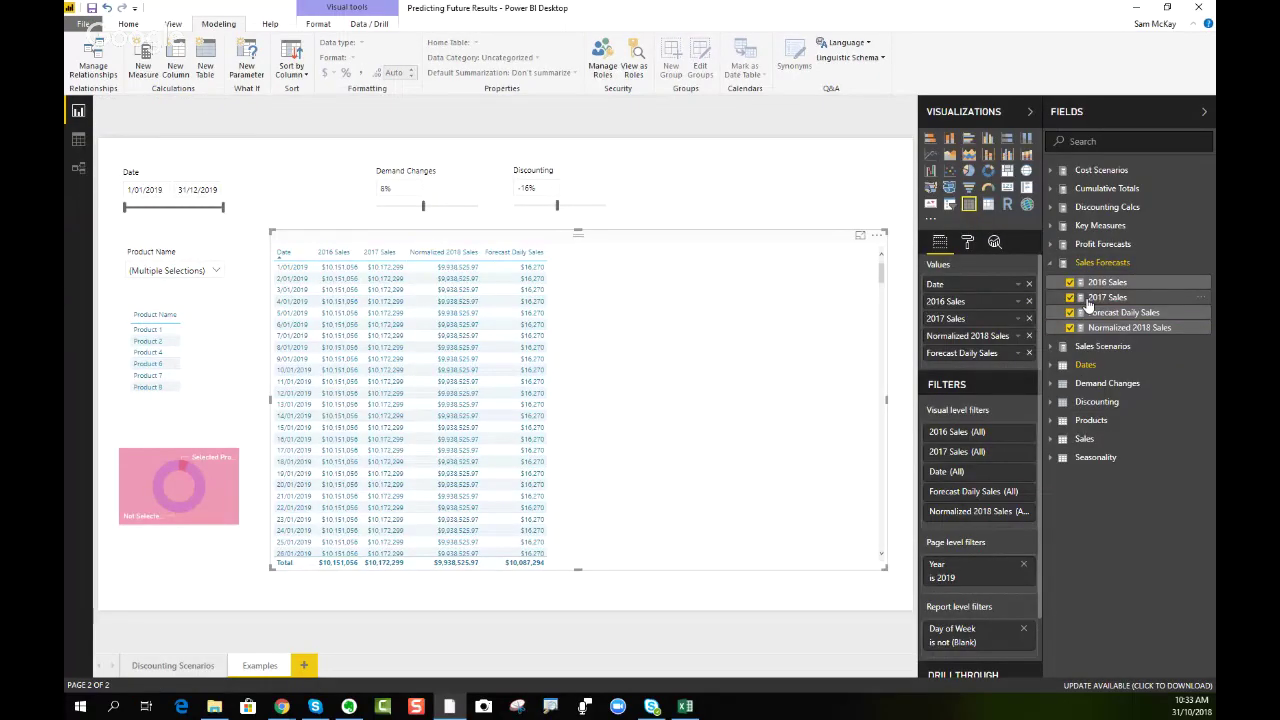
# Step: Reopen the Forecast Daily Sales formula on the Examples page and compare its TREATAS-based SeasonalityPercent with the daily forecasts from January to April 2019
pyautogui.click(1110, 312)
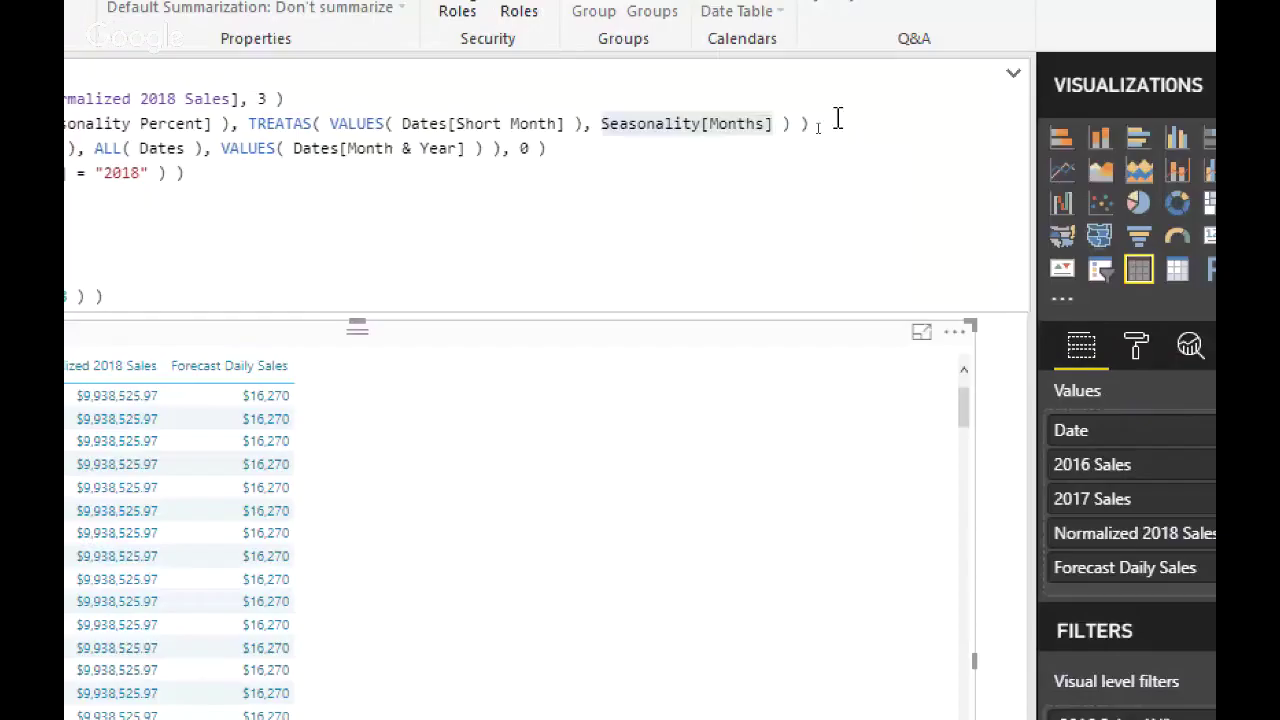
pyautogui.moveTo(808, 128); pyautogui.dragTo(528, 128)
pyautogui.moveTo(386, 123); pyautogui.dragTo(251, 123)
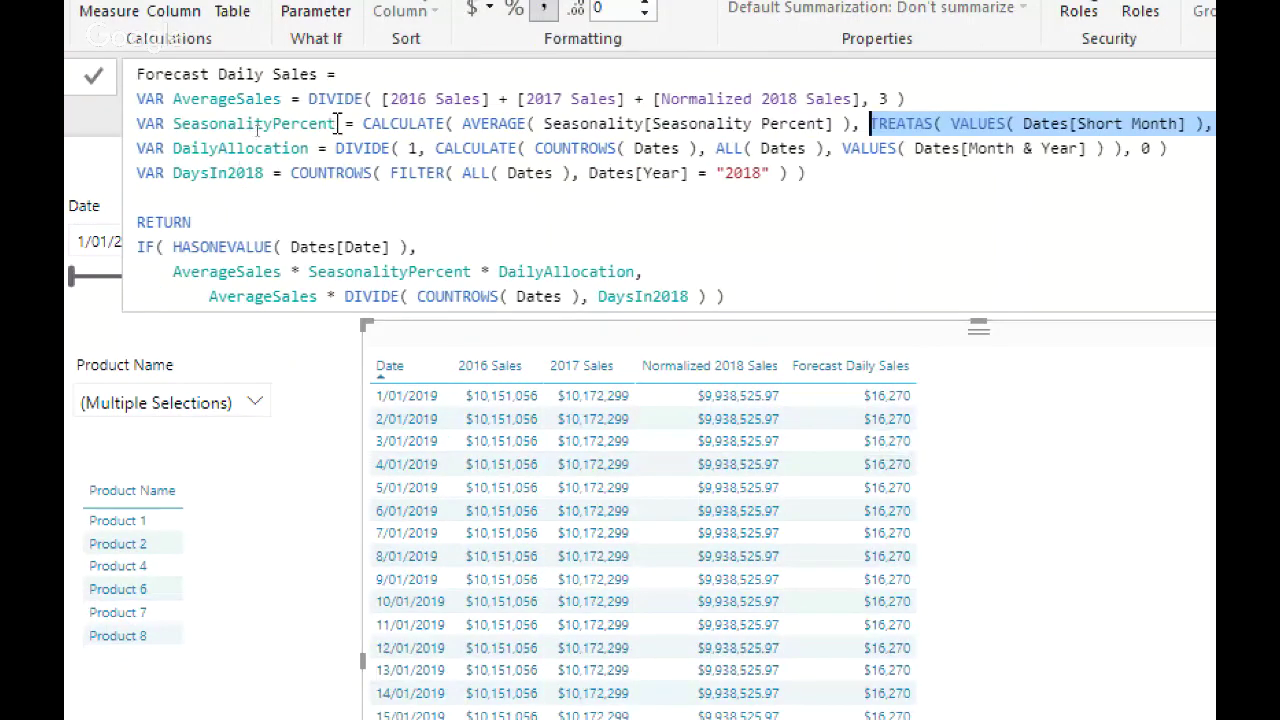
pyautogui.moveTo(336, 123); pyautogui.dragTo(173, 124)
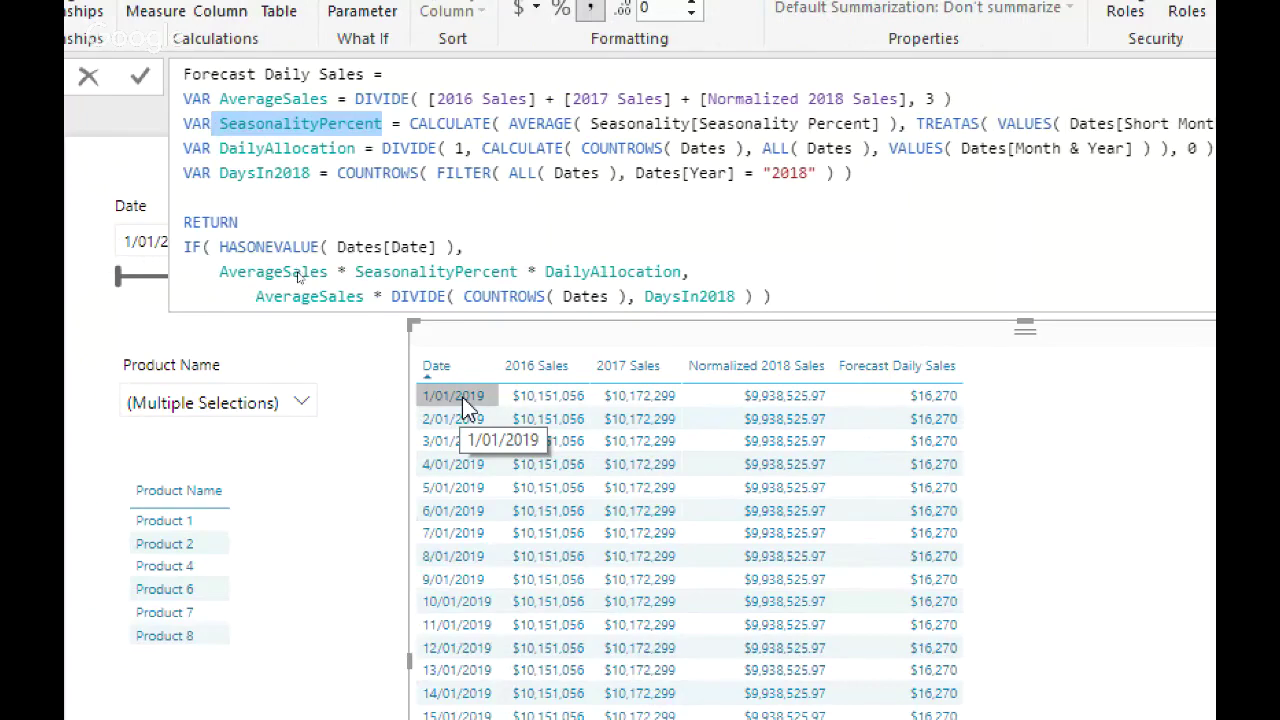
pyautogui.scroll(-15, 463, 446)
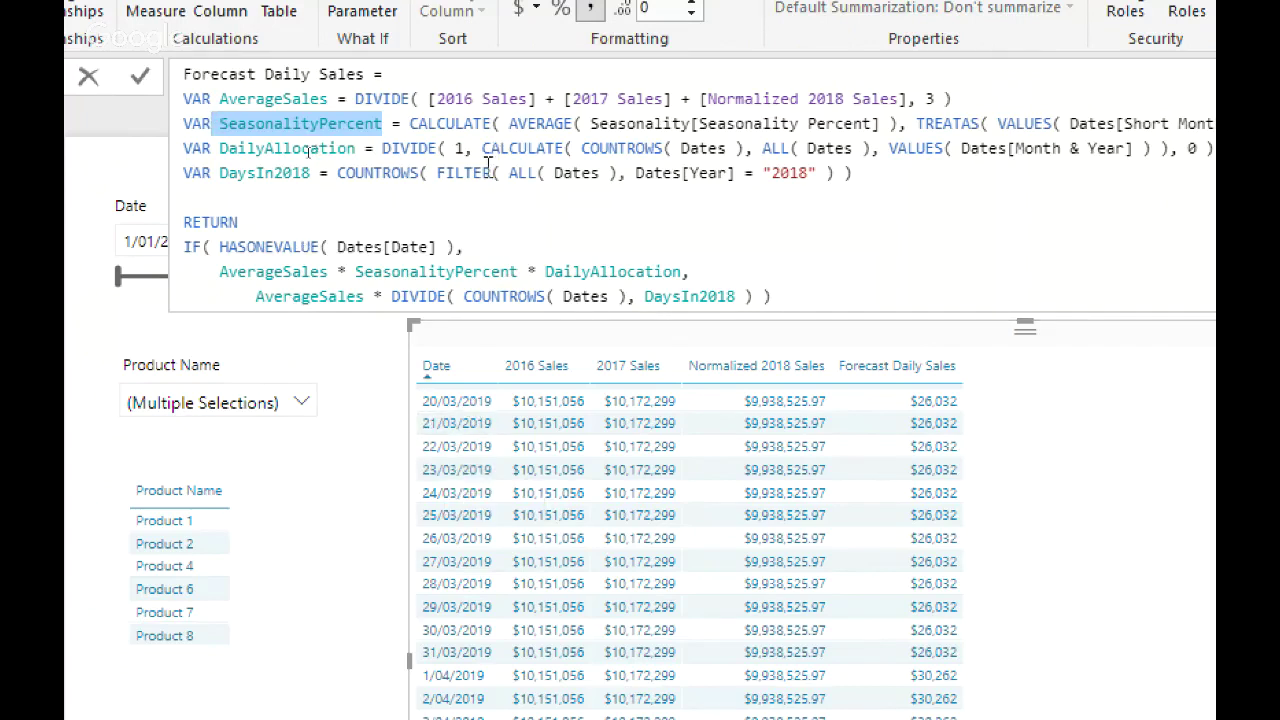
# Step: Examine how the Forecast Daily Sales RETURN expression multiplies AverageSales by SeasonalityPercent and DailyAllocation
pyautogui.moveTo(518, 271); pyautogui.dragTo(220, 271)
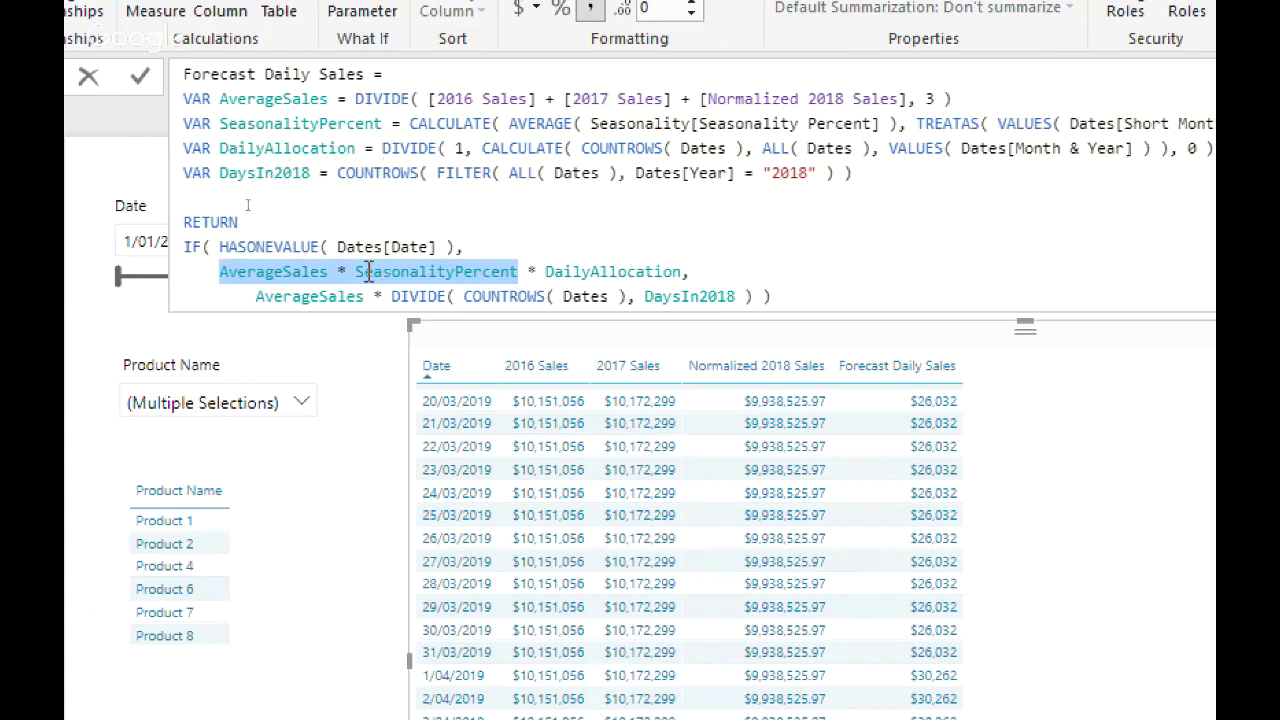
pyautogui.moveTo(357, 276); pyautogui.dragTo(519, 272)
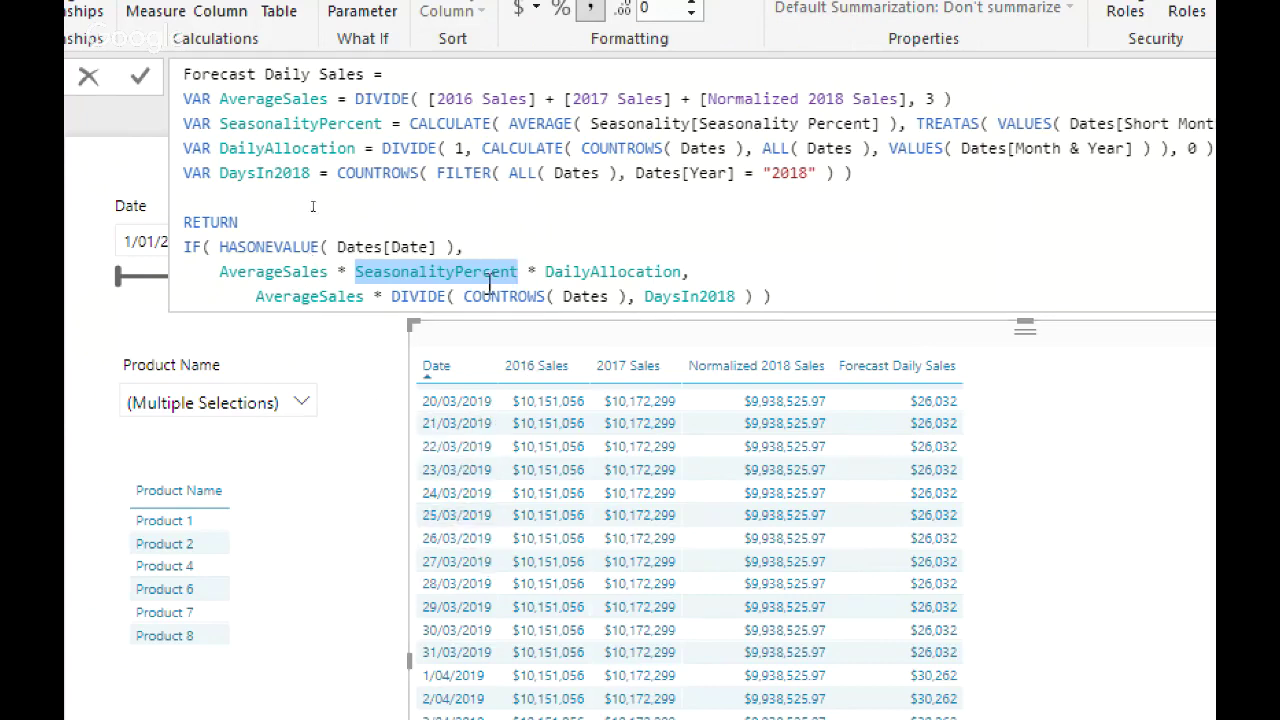
pyautogui.click(546, 274)
pyautogui.moveTo(565, 278); pyautogui.dragTo(686, 271)
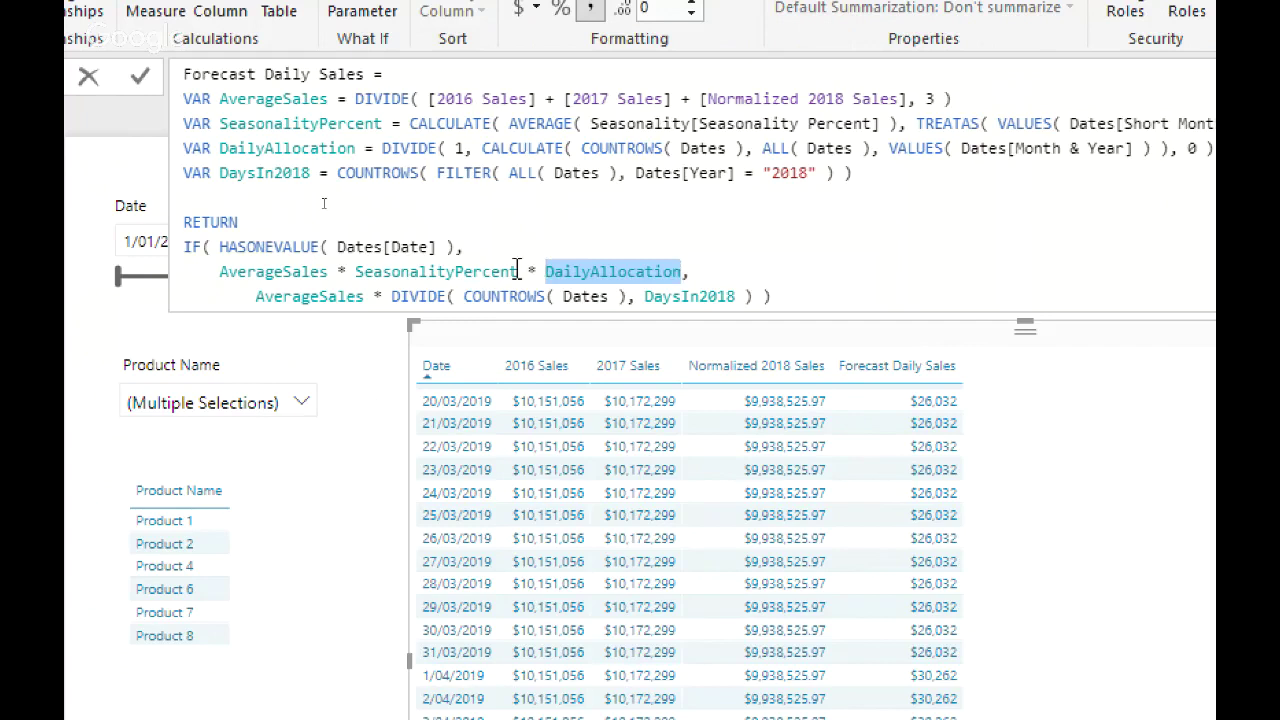
pyautogui.moveTo(520, 272); pyautogui.dragTo(203, 275)
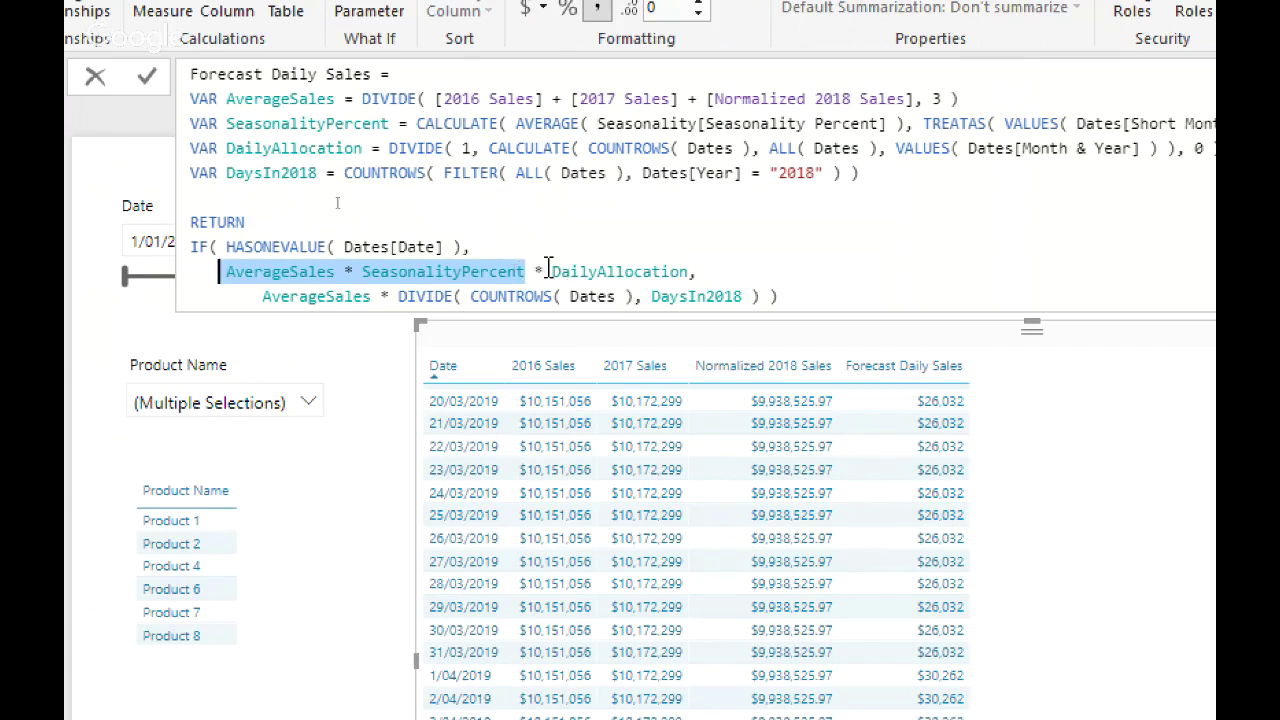
pyautogui.moveTo(552, 271); pyautogui.dragTo(646, 271)
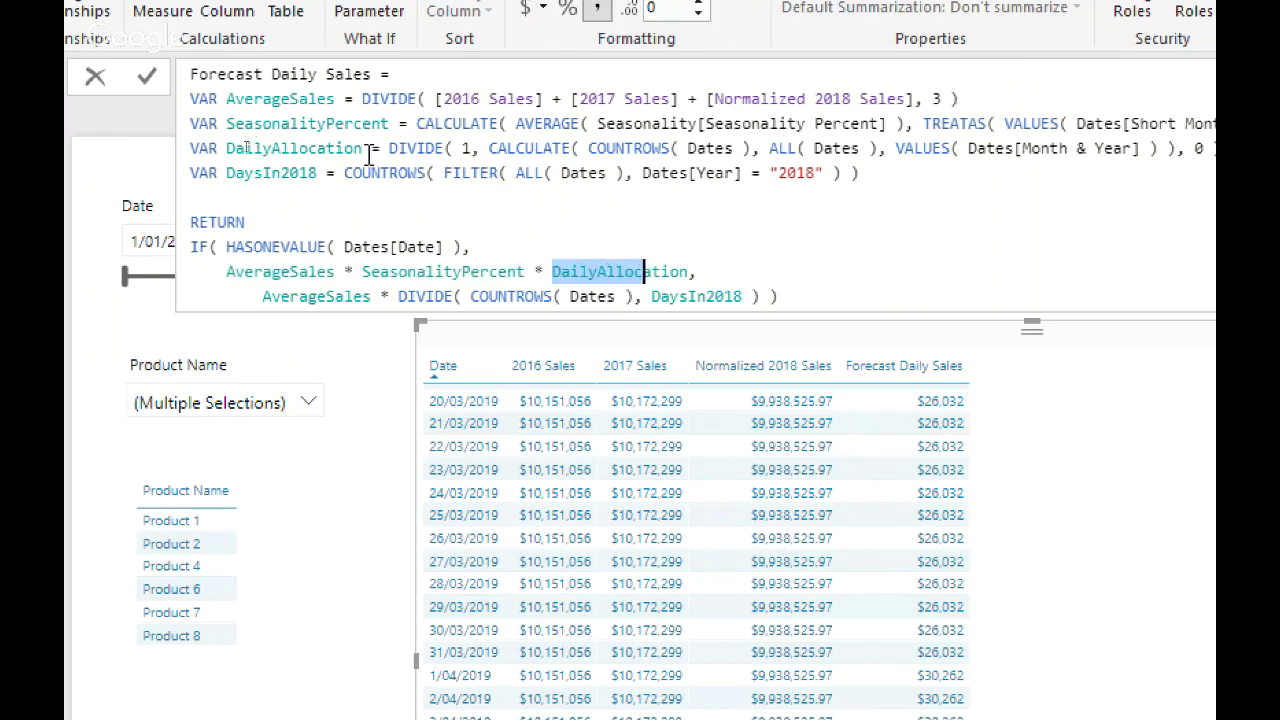
# Step: Examine the DailyAllocation variable's DIVIDE definition and relate it to the full single-date multiplication in the RETURN expression
pyautogui.moveTo(362, 148); pyautogui.dragTo(227, 148)
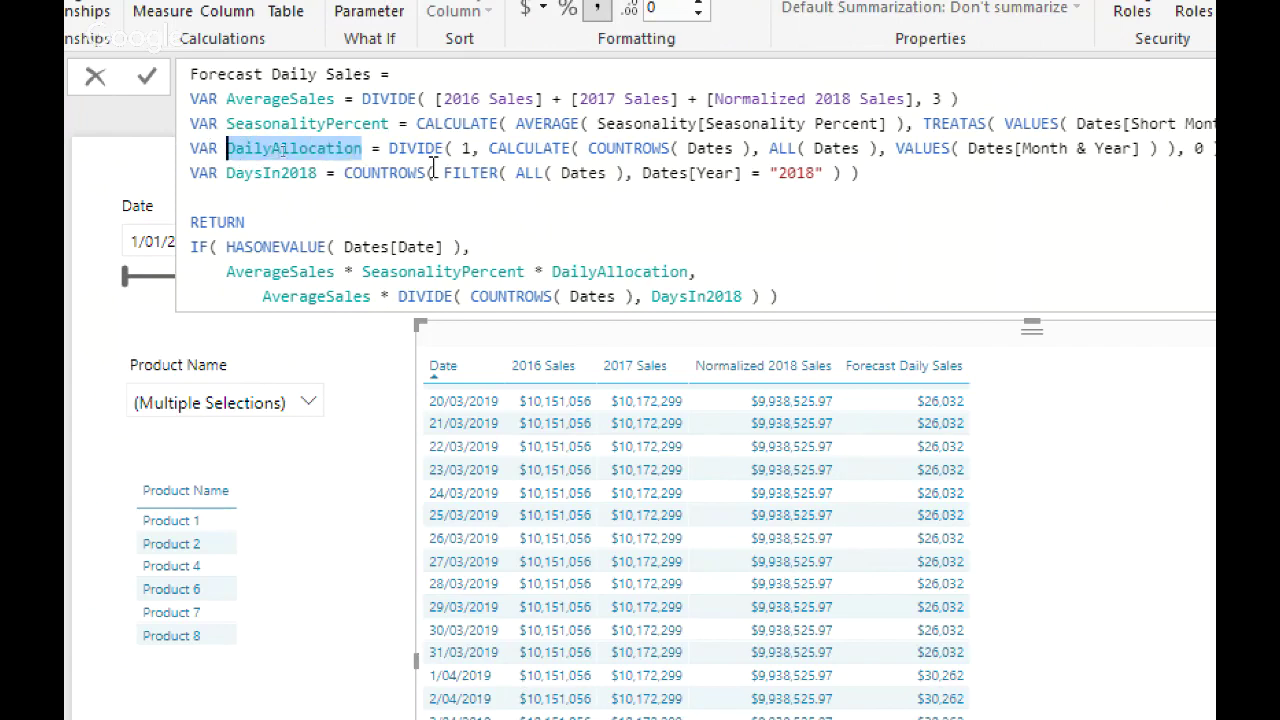
pyautogui.click(489, 150)
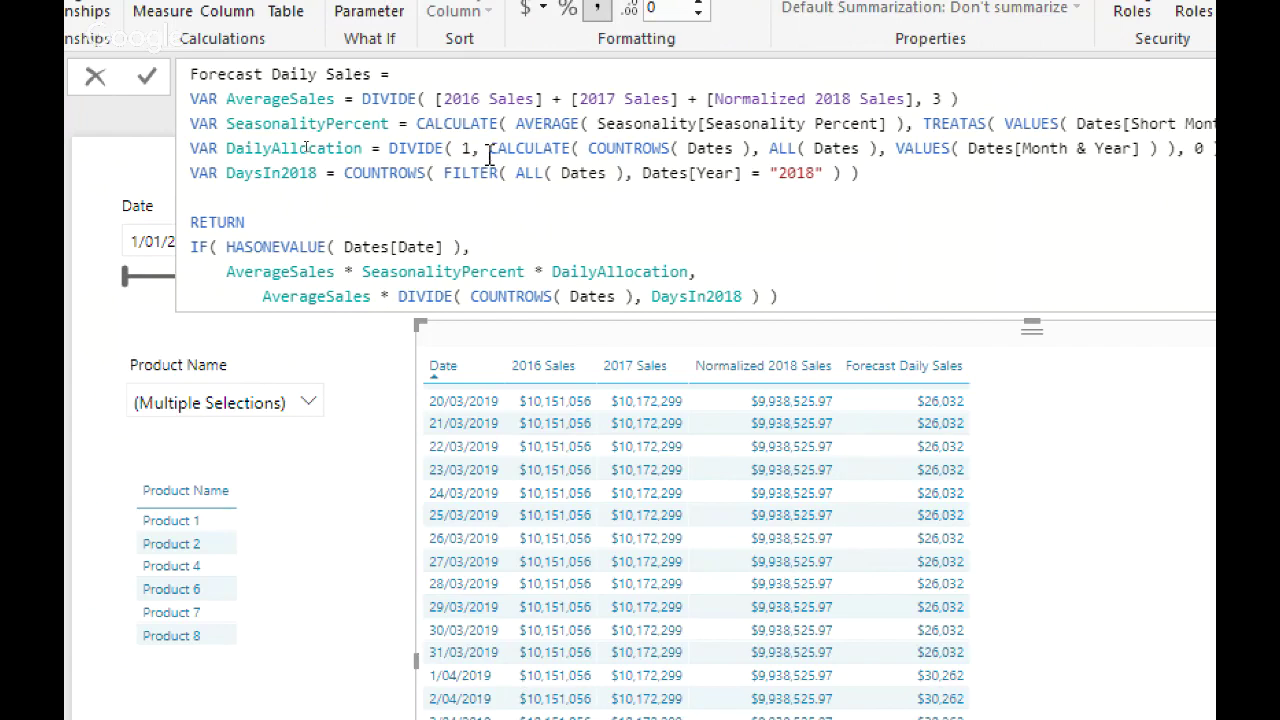
pyautogui.moveTo(452, 150); pyautogui.dragTo(468, 150)
pyautogui.moveTo(696, 272); pyautogui.dragTo(229, 282)
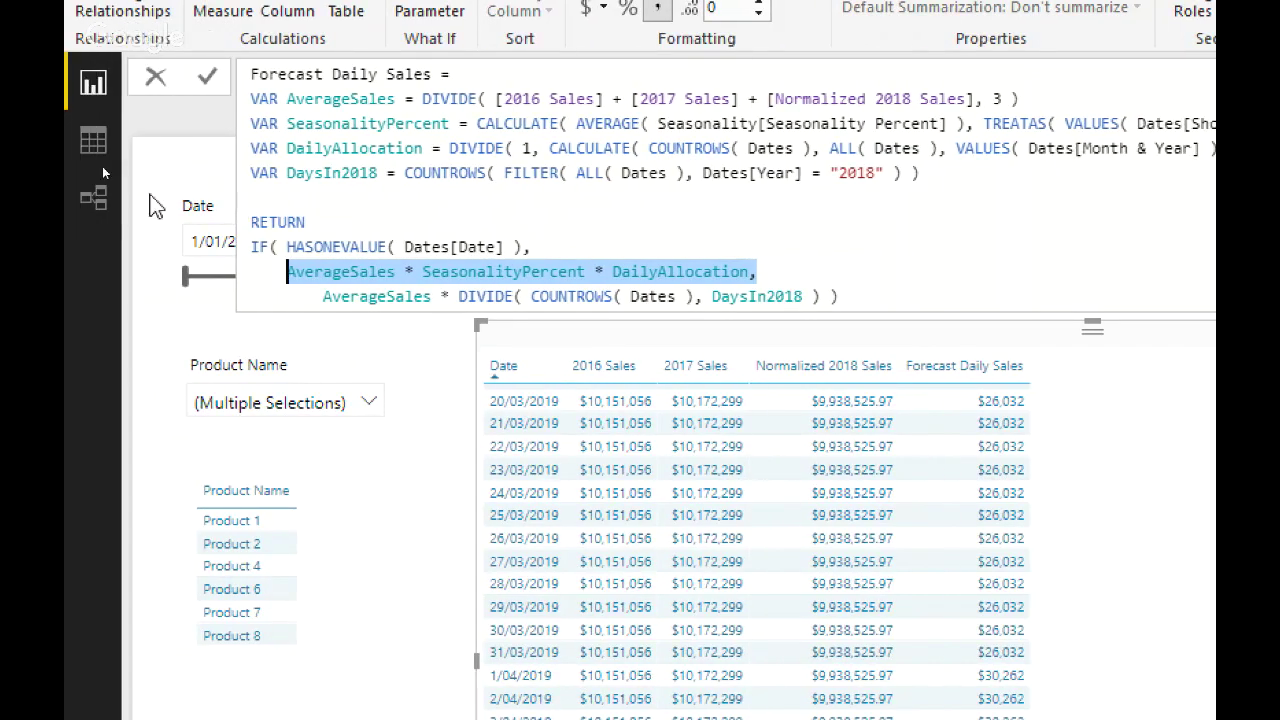
# Step: In the relationship diagram, move the Seasonality table up beside Sales and bring the Short Month field into view in Dates
pyautogui.click(68, 198)
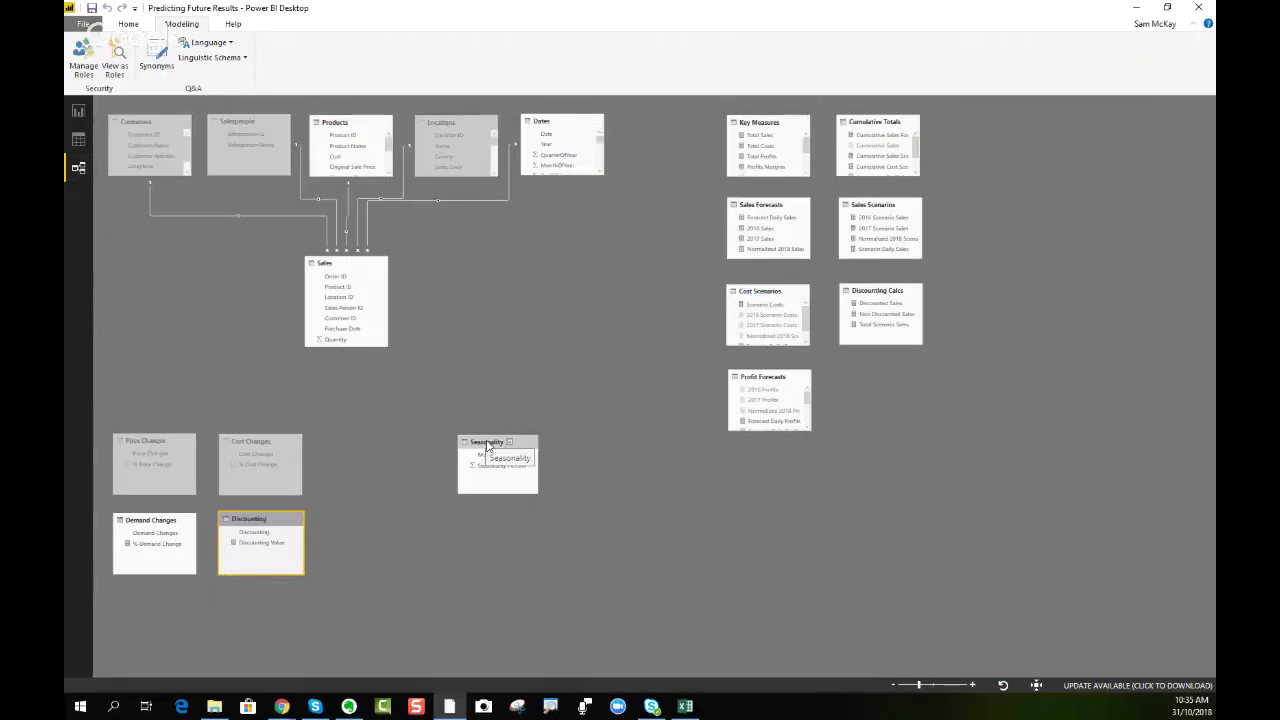
pyautogui.moveTo(488, 447); pyautogui.dragTo(492, 264)
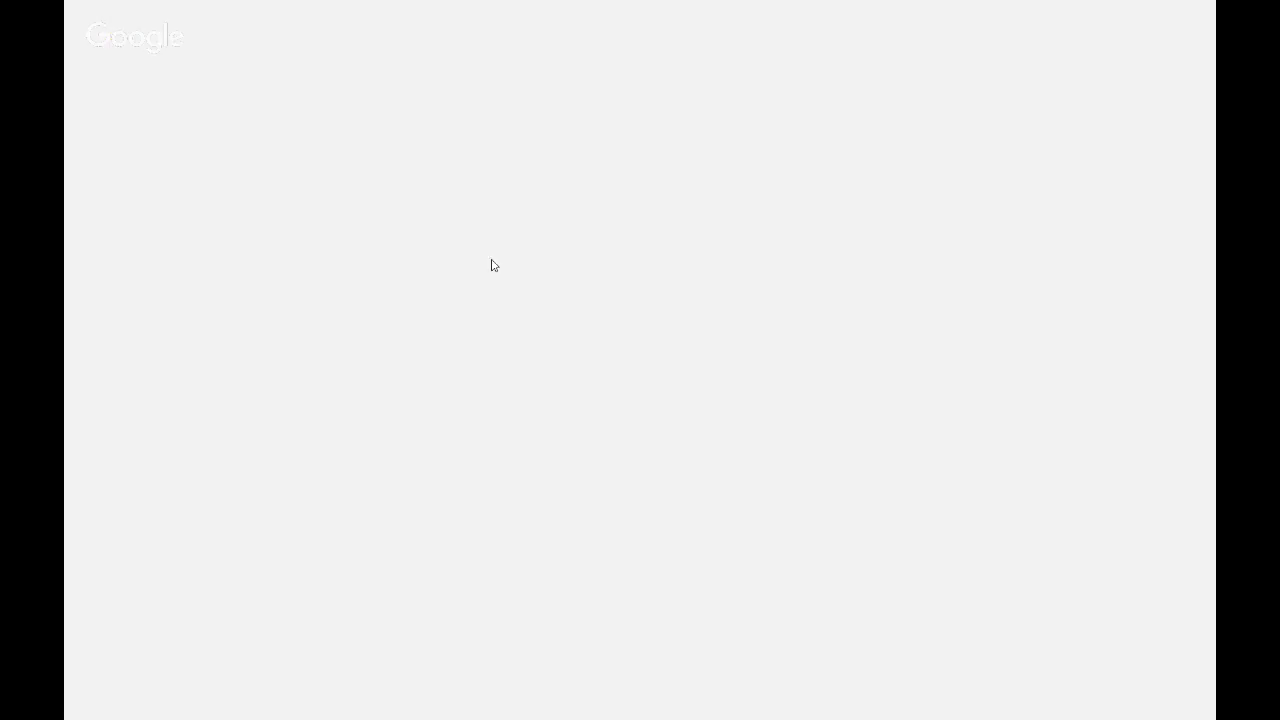
pyautogui.scroll(-3, 576, 160)
pyautogui.scroll(-2, 576, 160)
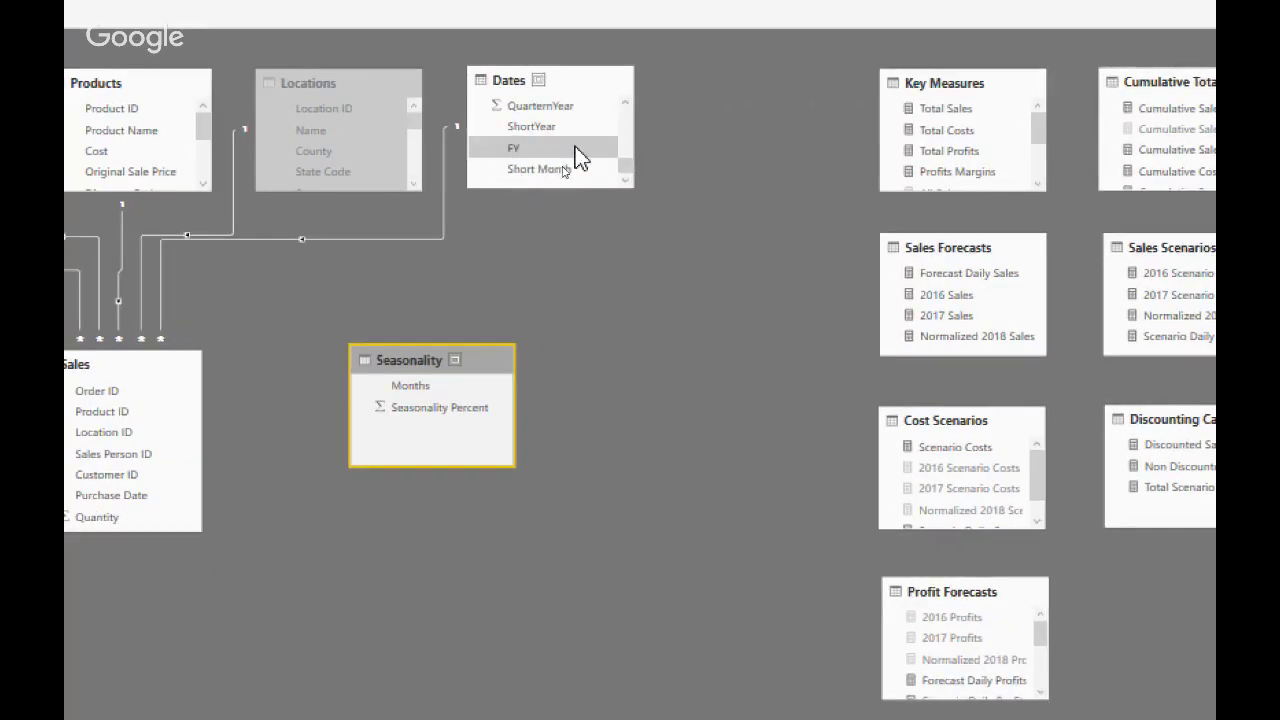
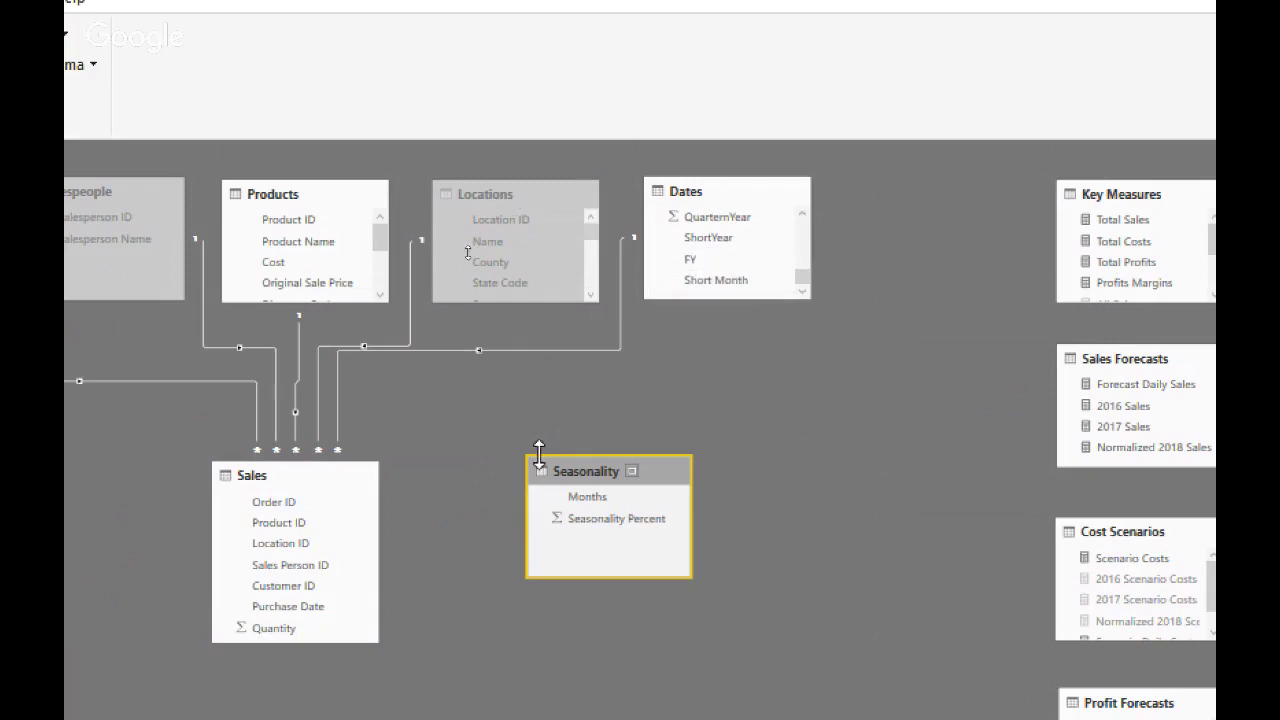
# Step: In the relationship diagram, move the Seasonality table down away from Sales and return to the Examples report page
pyautogui.scroll(-1, 407, 459)
pyautogui.scroll(-1, 410, 468)
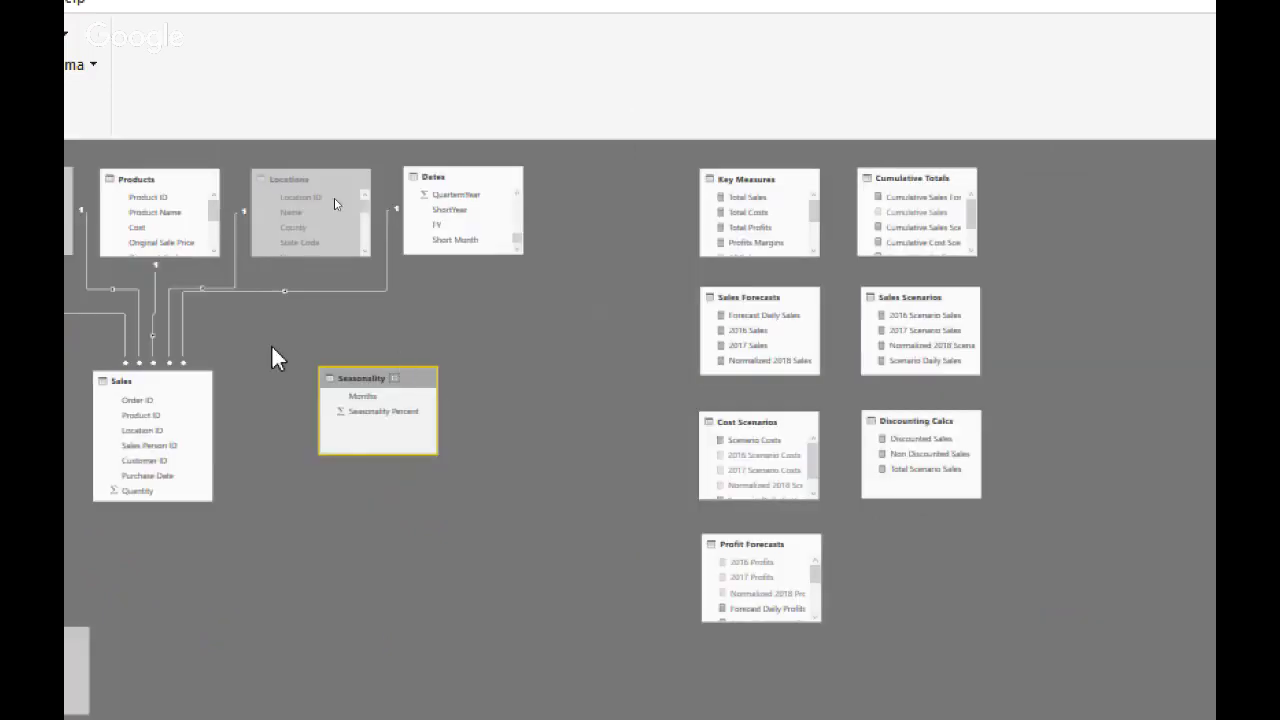
pyautogui.moveTo(349, 400); pyautogui.dragTo(338, 651)
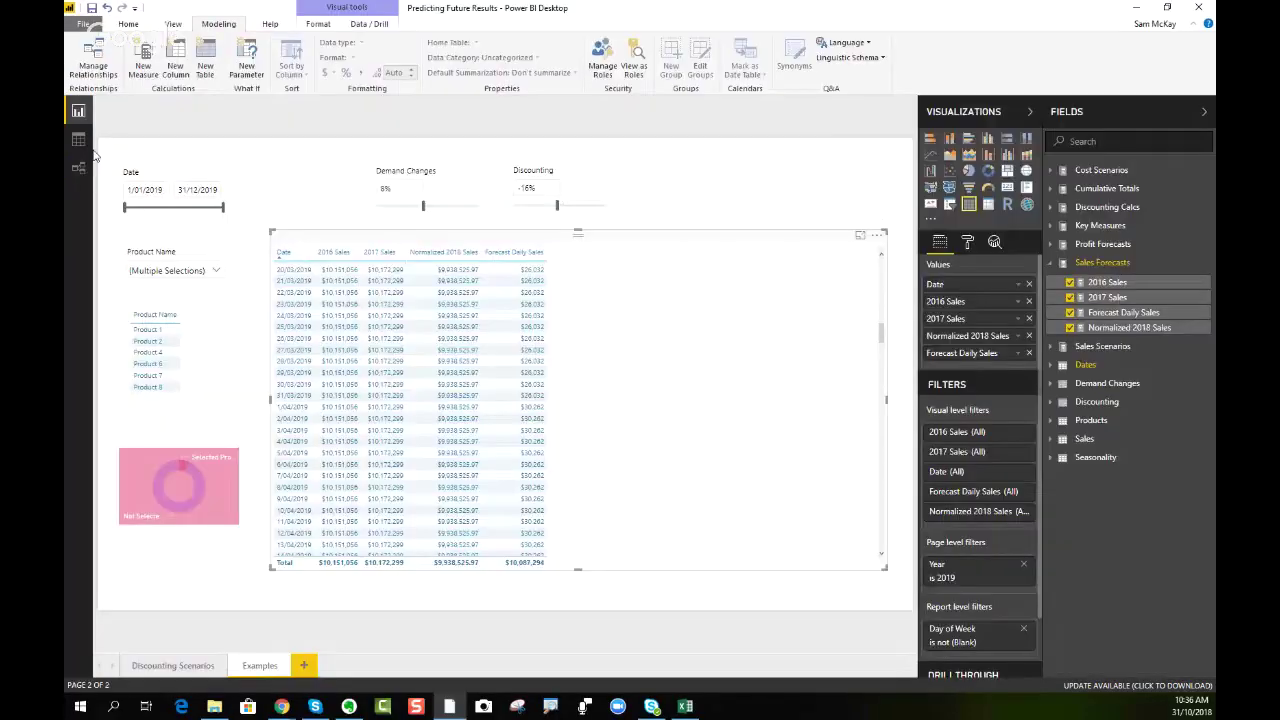
# Step: Add Product 3, Product 5 and Product 12 to the Product Name slicer selection on the Examples page
pyautogui.click(755, 201)
pyautogui.click(655, 309)
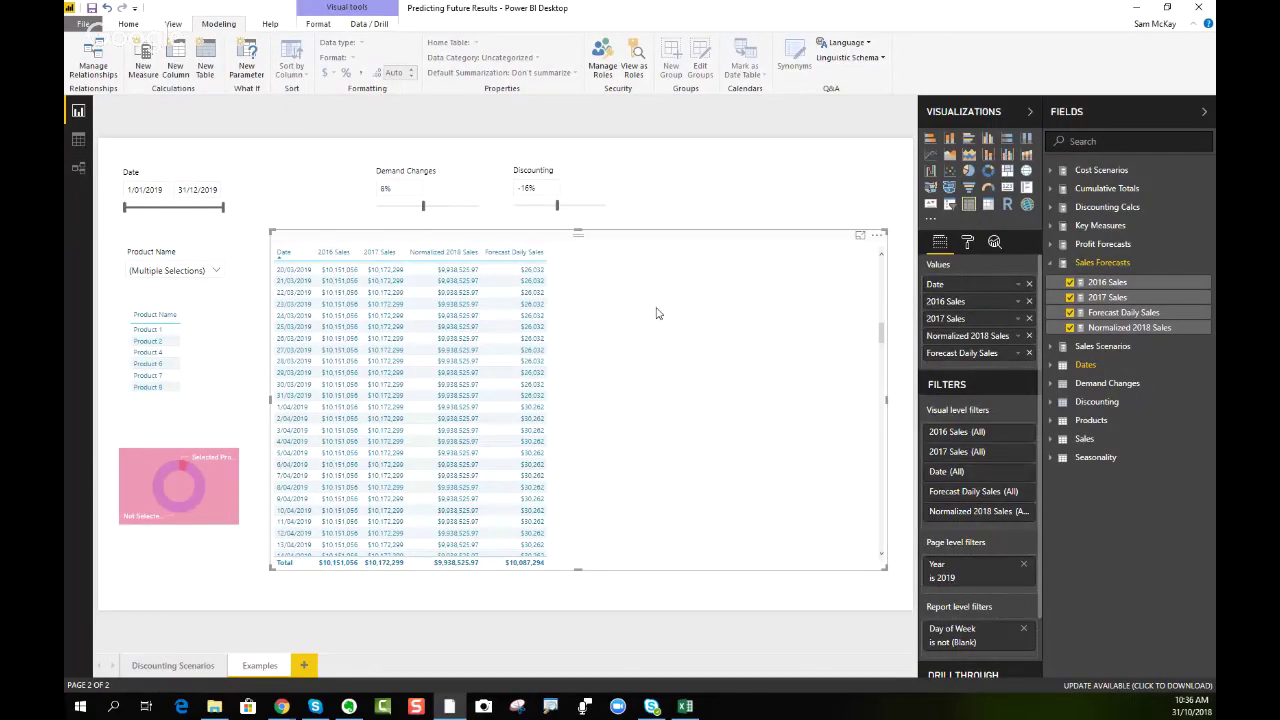
pyautogui.click(216, 275)
pyautogui.click(160, 327)
pyautogui.click(162, 353)
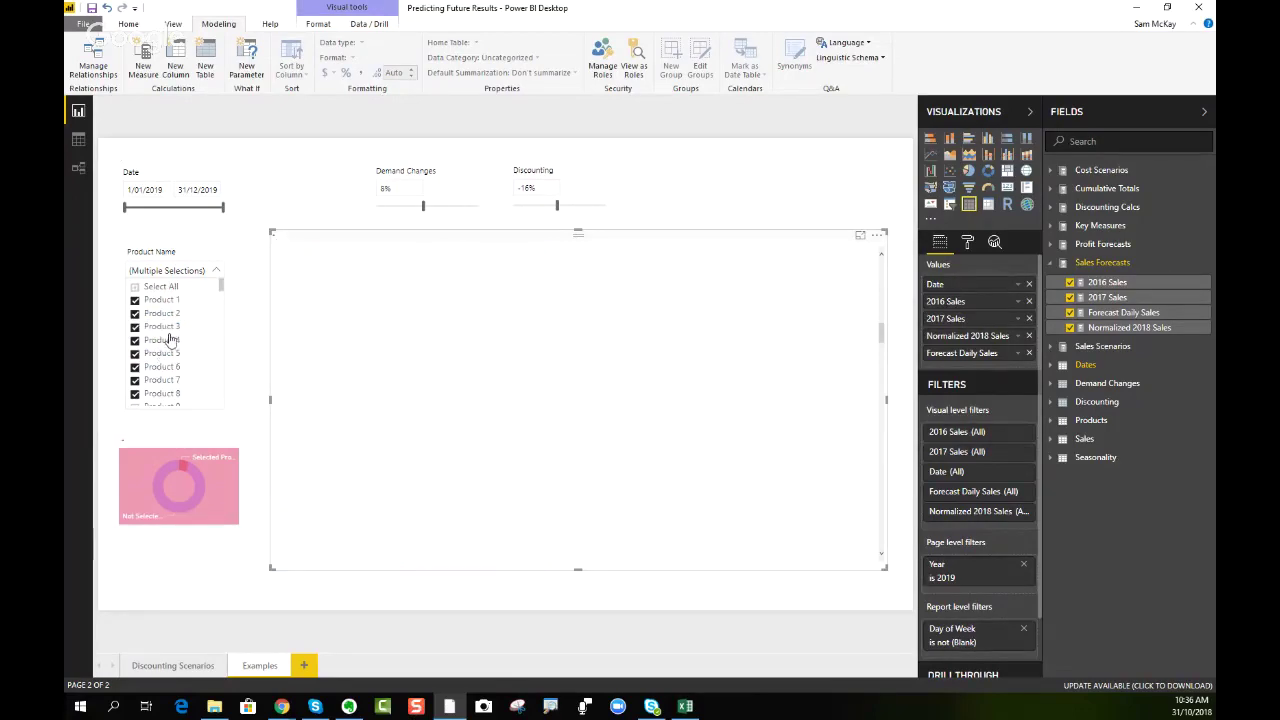
pyautogui.scroll(-2, 160, 365)
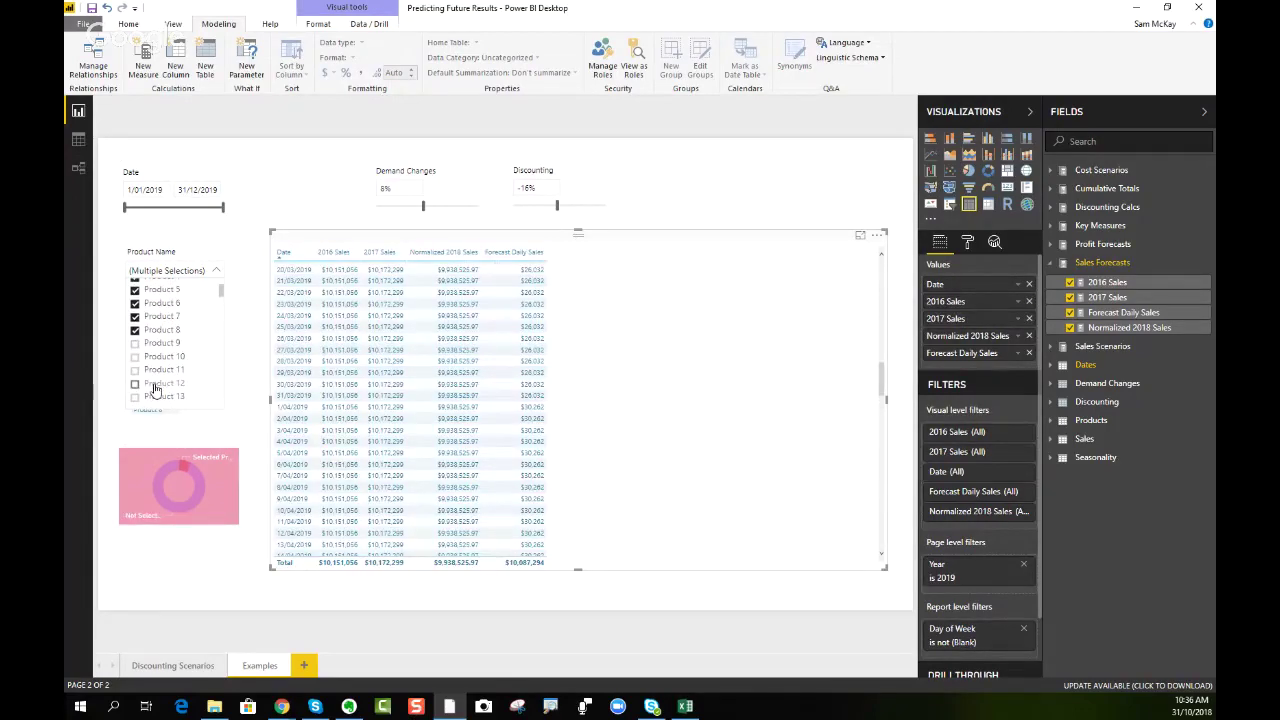
pyautogui.click(155, 386)
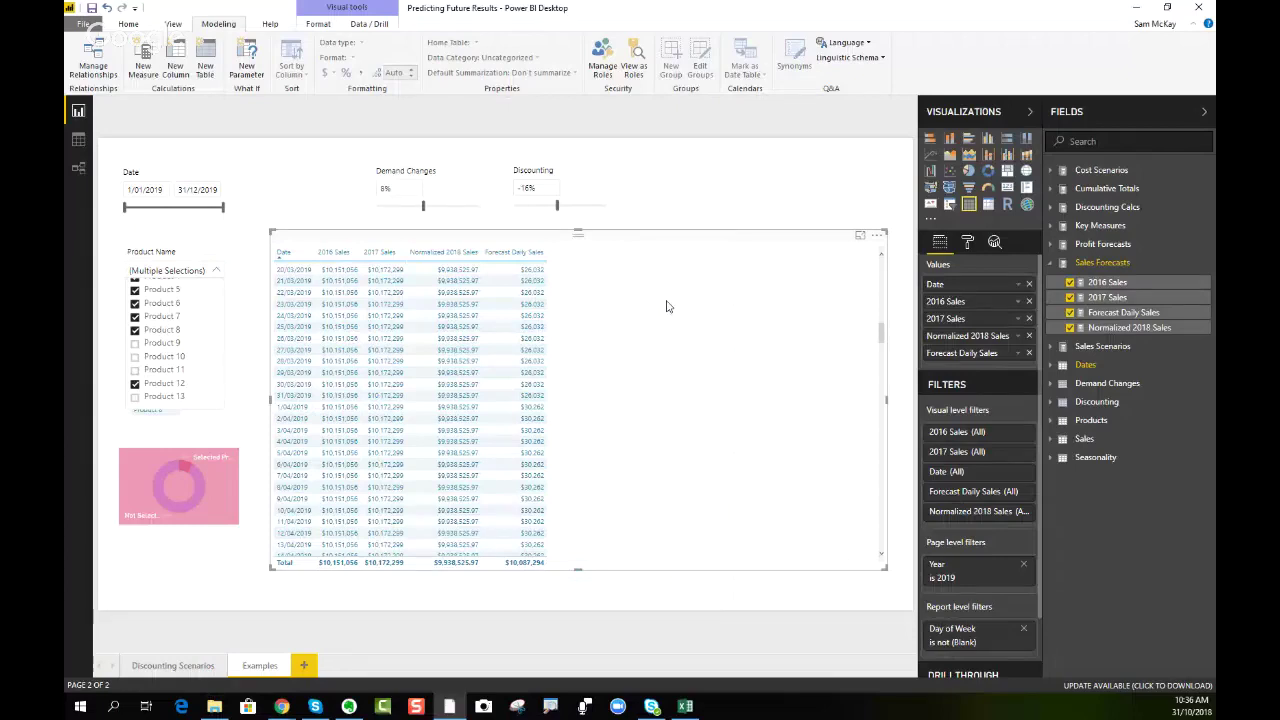
# Step: Open the Forecast Daily Sales formula and examine its final IF branch, AverageSales * DIVIDE( COUNTROWS( Dates ), DaysIn2018 )
pyautogui.click(1095, 313)
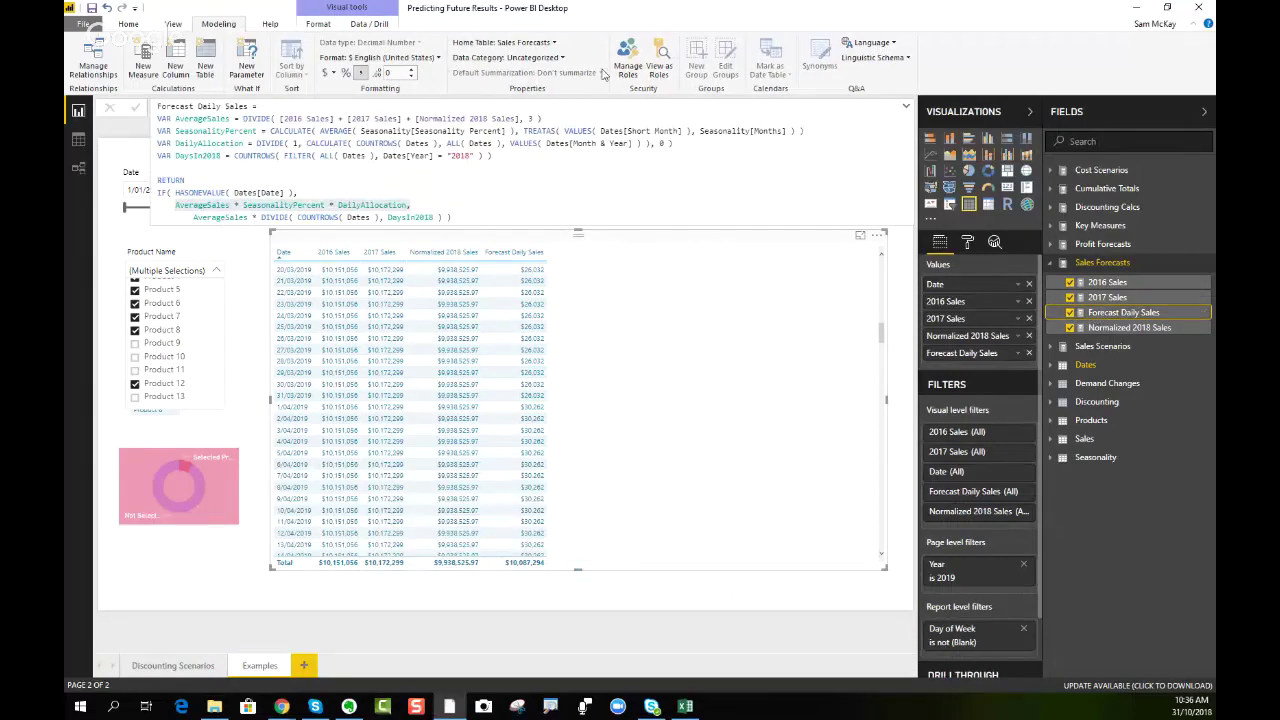
pyautogui.click(469, 195)
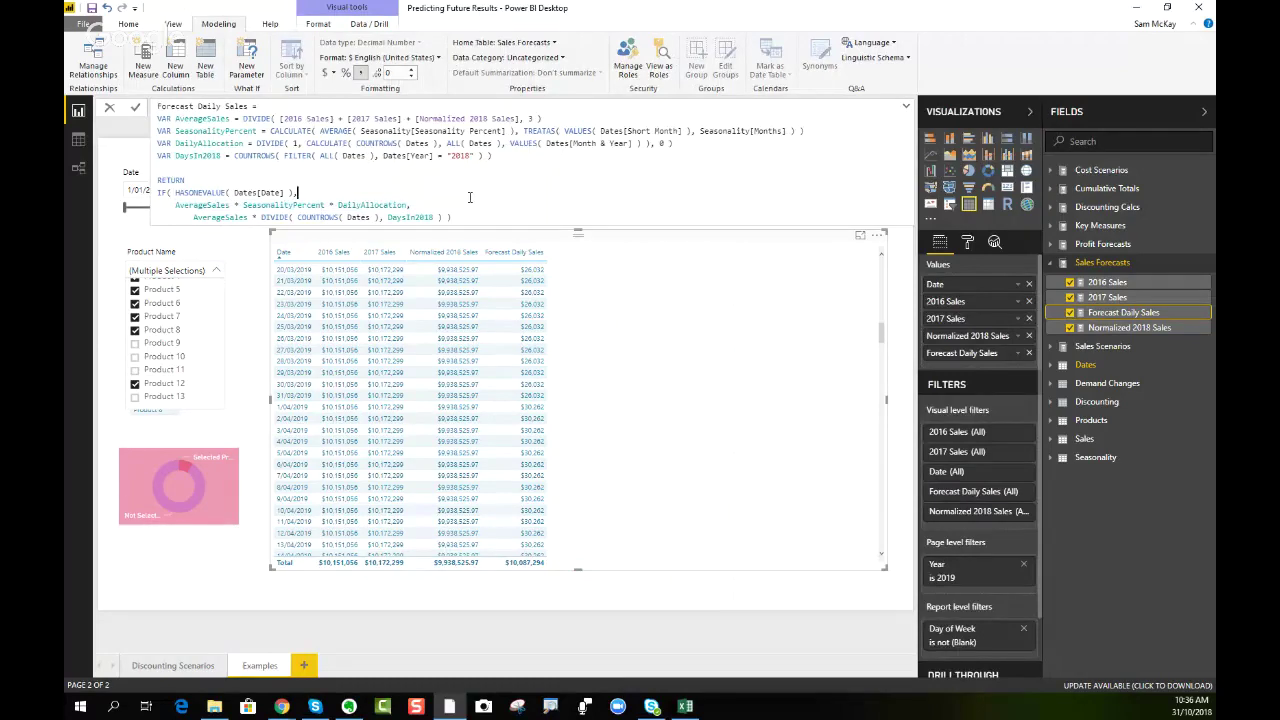
pyautogui.click(467, 203)
pyautogui.moveTo(451, 217); pyautogui.dragTo(194, 217)
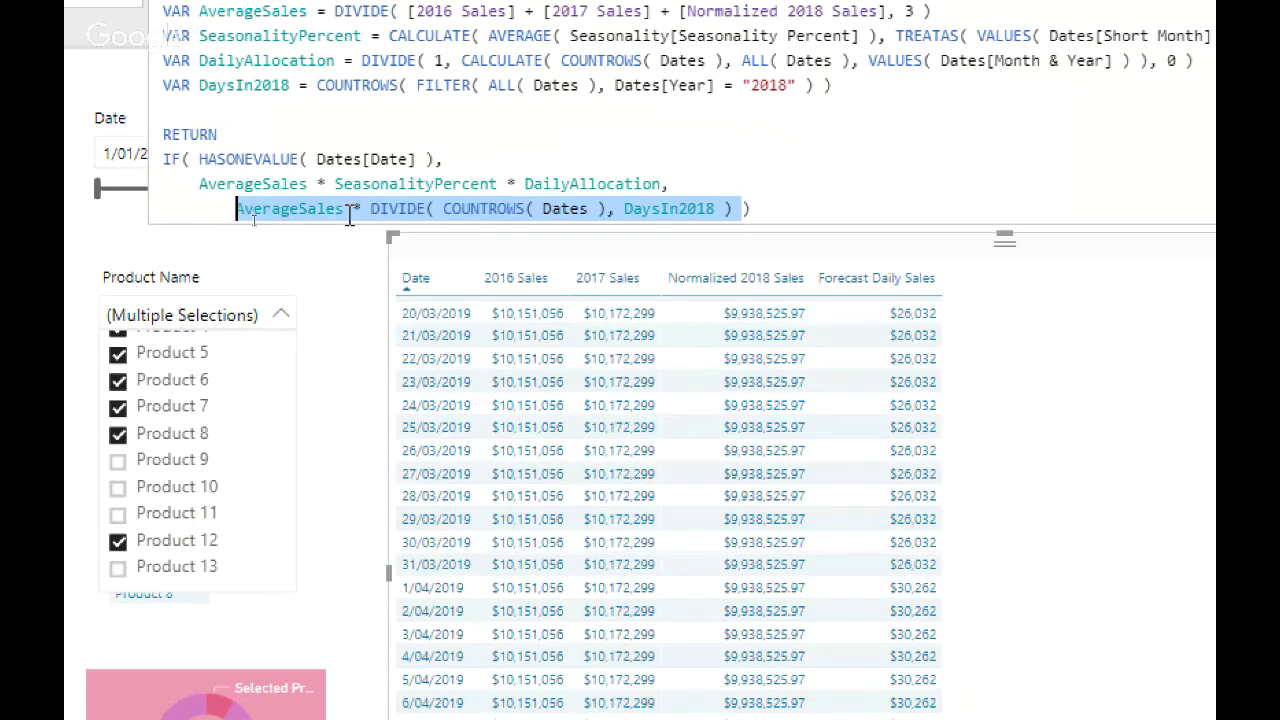
pyautogui.moveTo(368, 212); pyautogui.dragTo(695, 200)
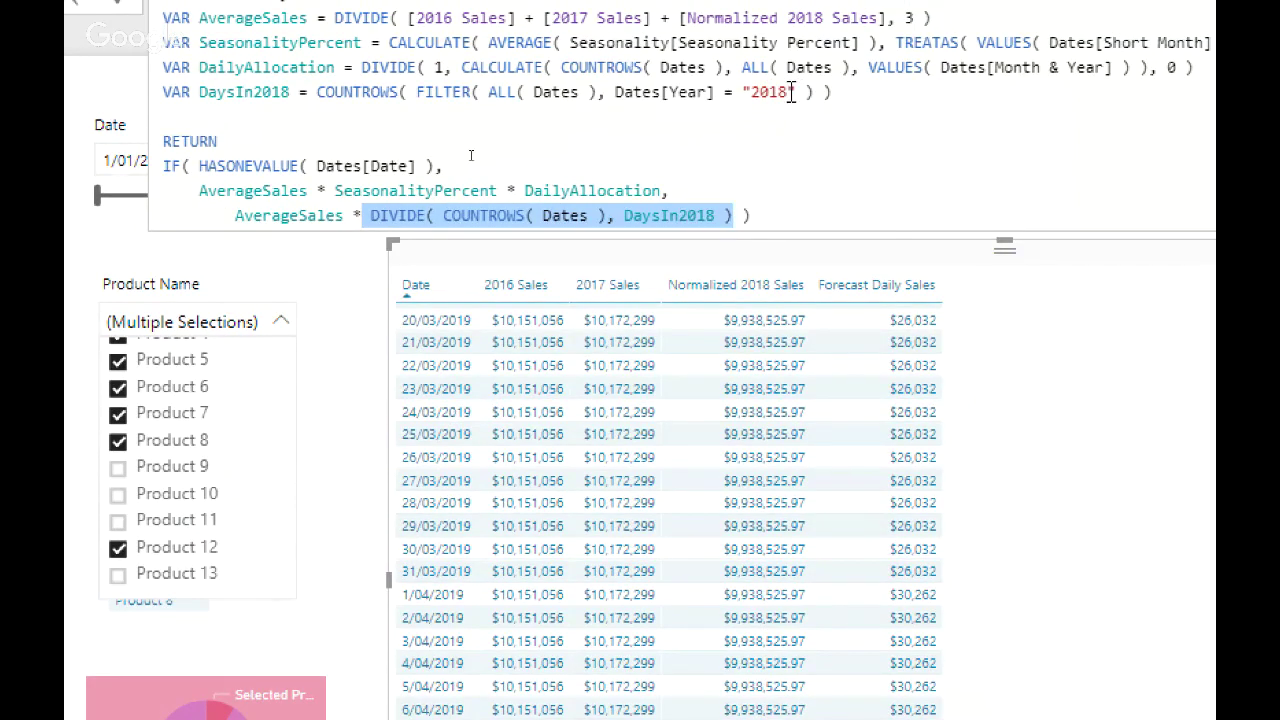
# Step: In Forecast Daily Sales, set the Dates[Year] filter to "2019" and rename the day-count variable and its RETURN reference to DaysIn2019
pyautogui.click(789, 85)
pyautogui.press('BackSpace')
pyautogui.write('9')
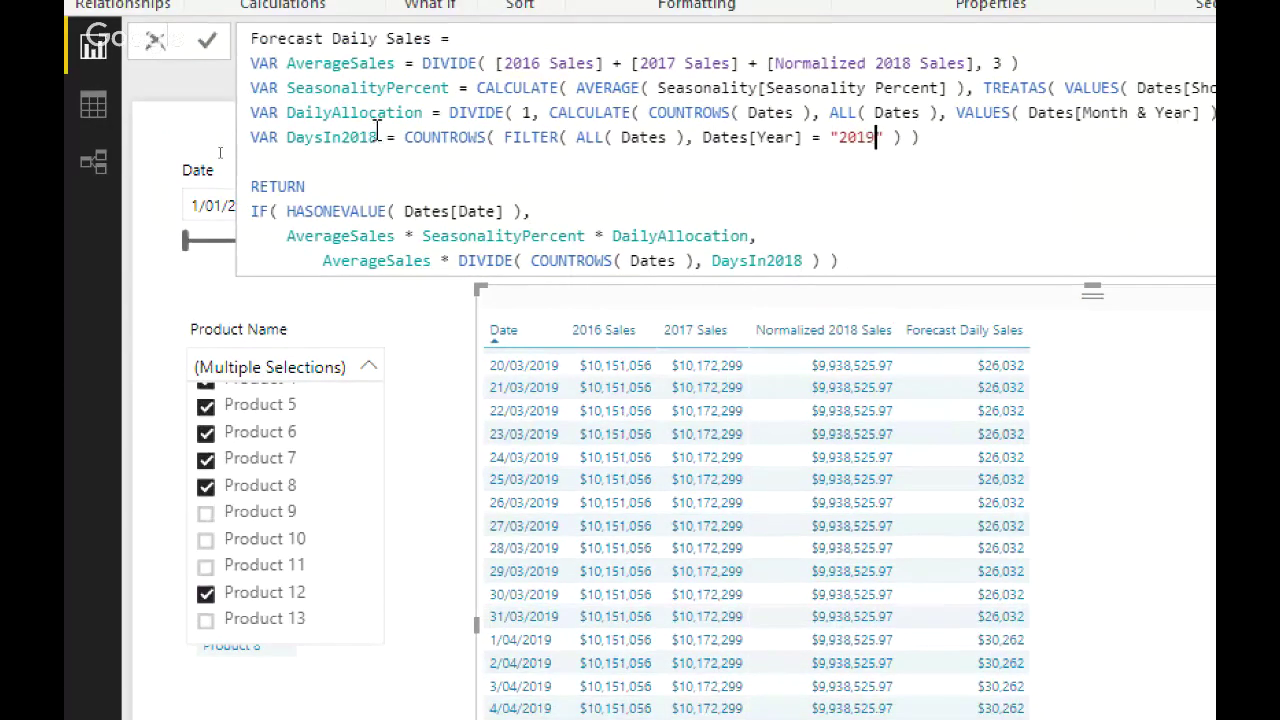
pyautogui.click(378, 133)
pyautogui.press('BackSpace')
pyautogui.write('9')
pyautogui.click(803, 260)
pyautogui.press('BackSpace')
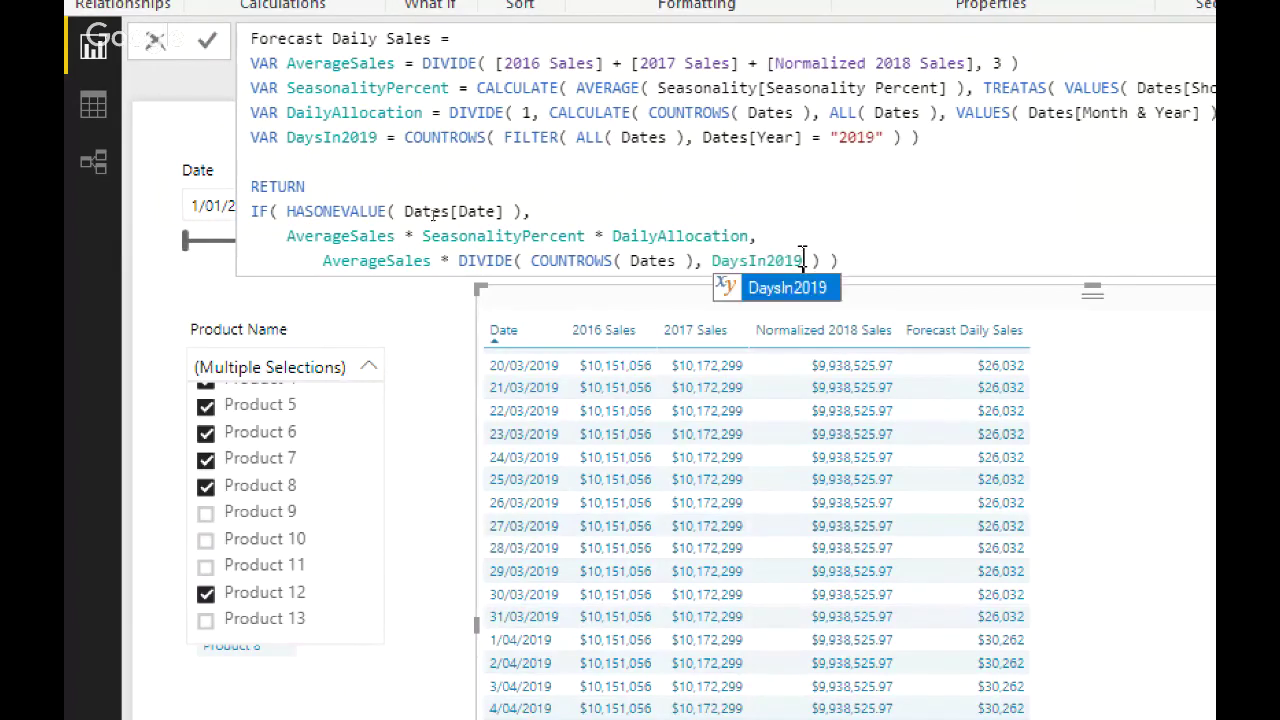
pyautogui.write('9')
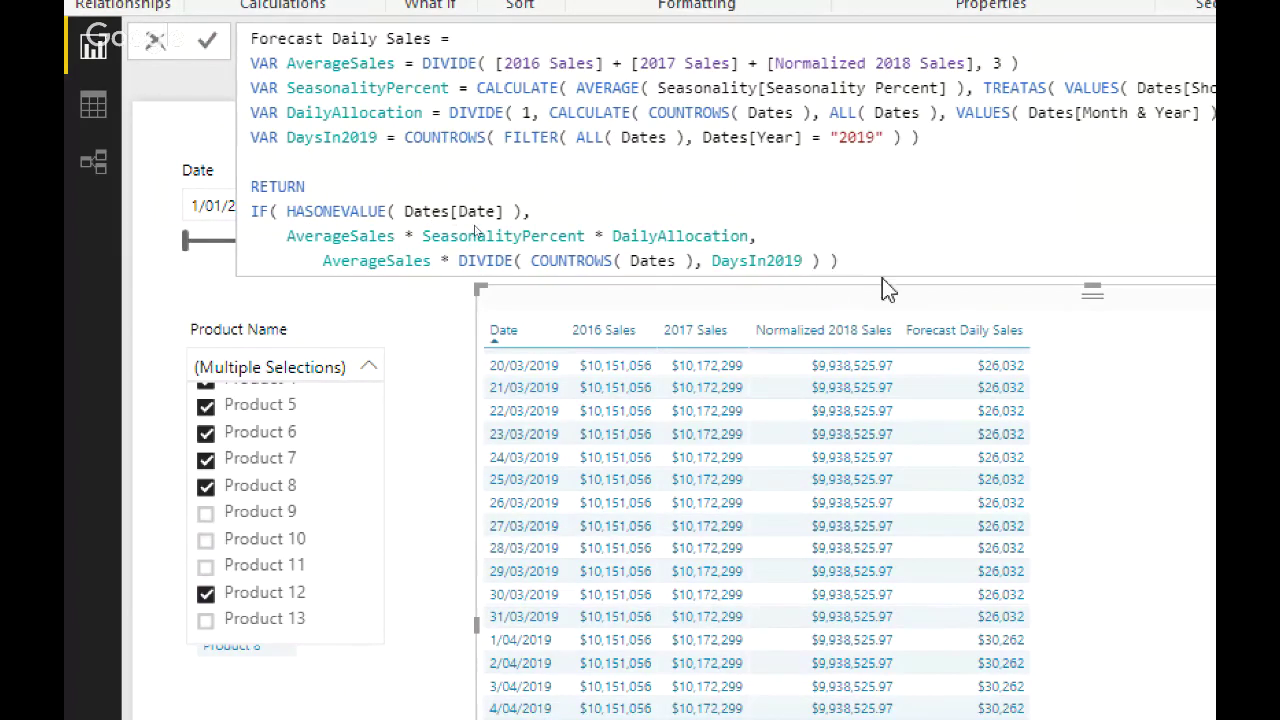
pyautogui.click(883, 240)
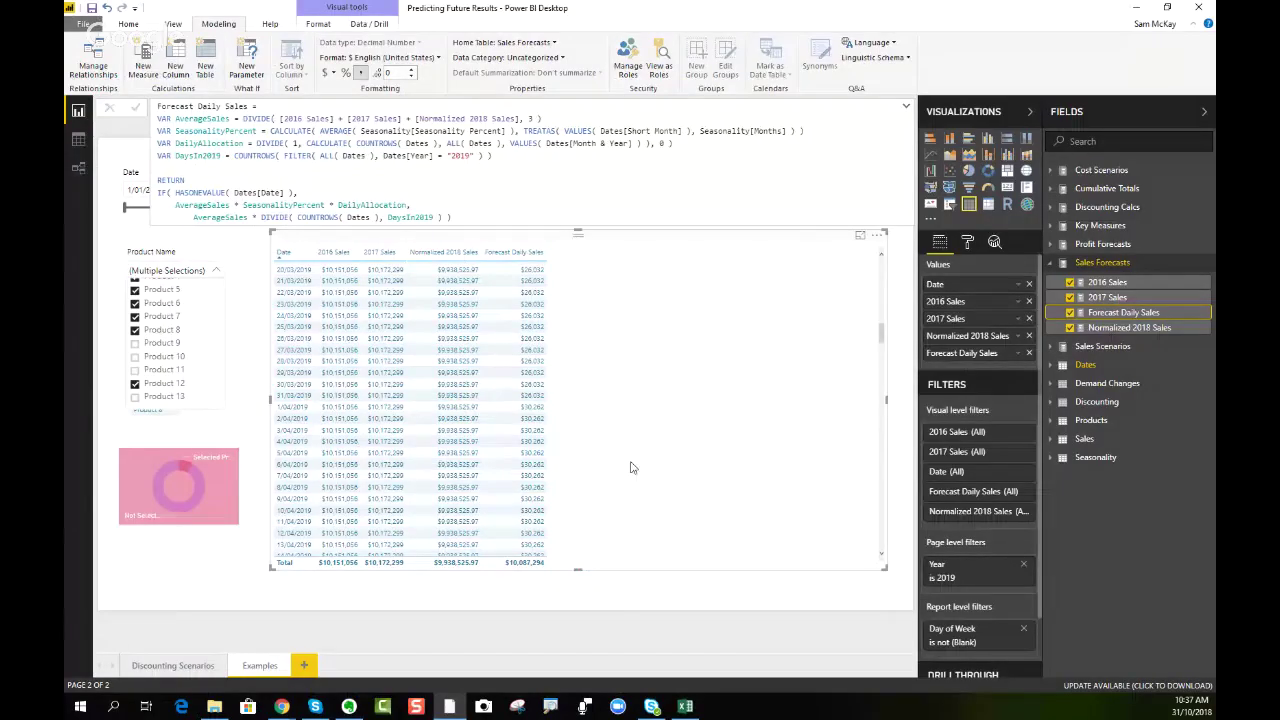
# Step: Examine the whole enlarged relationship diagram, including the supporting and measure tables, and return to the Examples report page
pyautogui.click(82, 170)
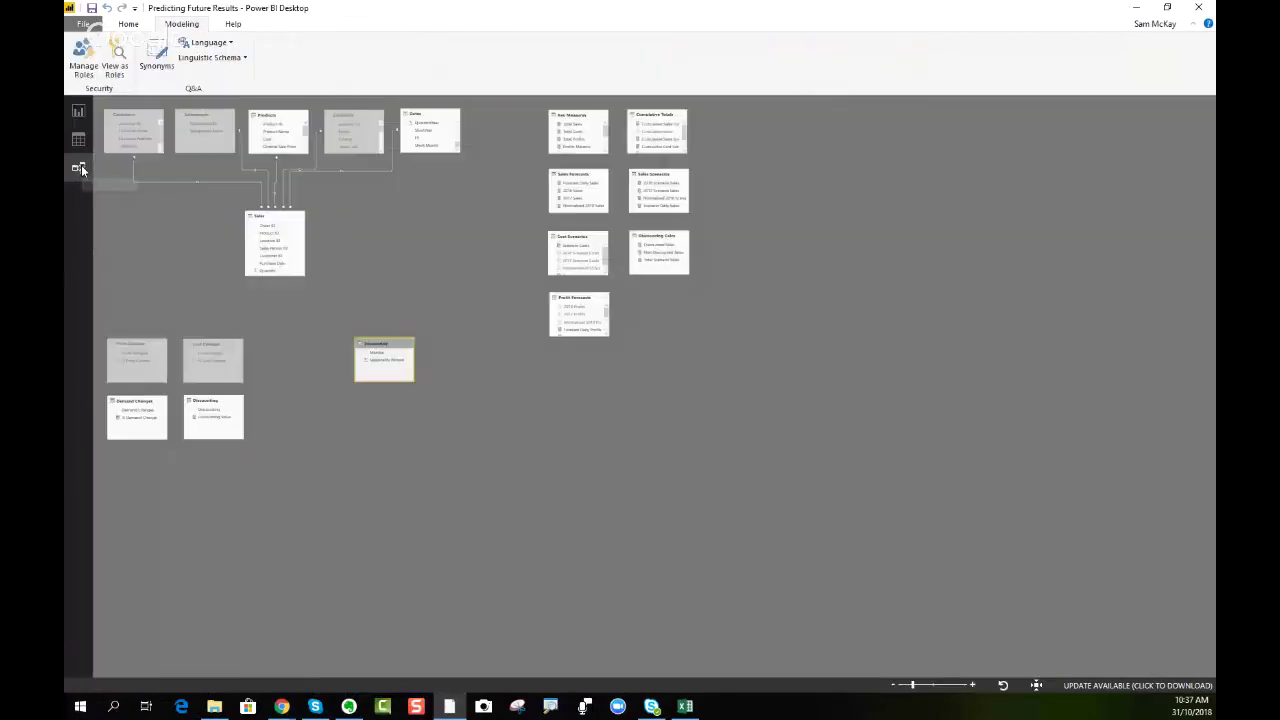
pyautogui.click(972, 685)
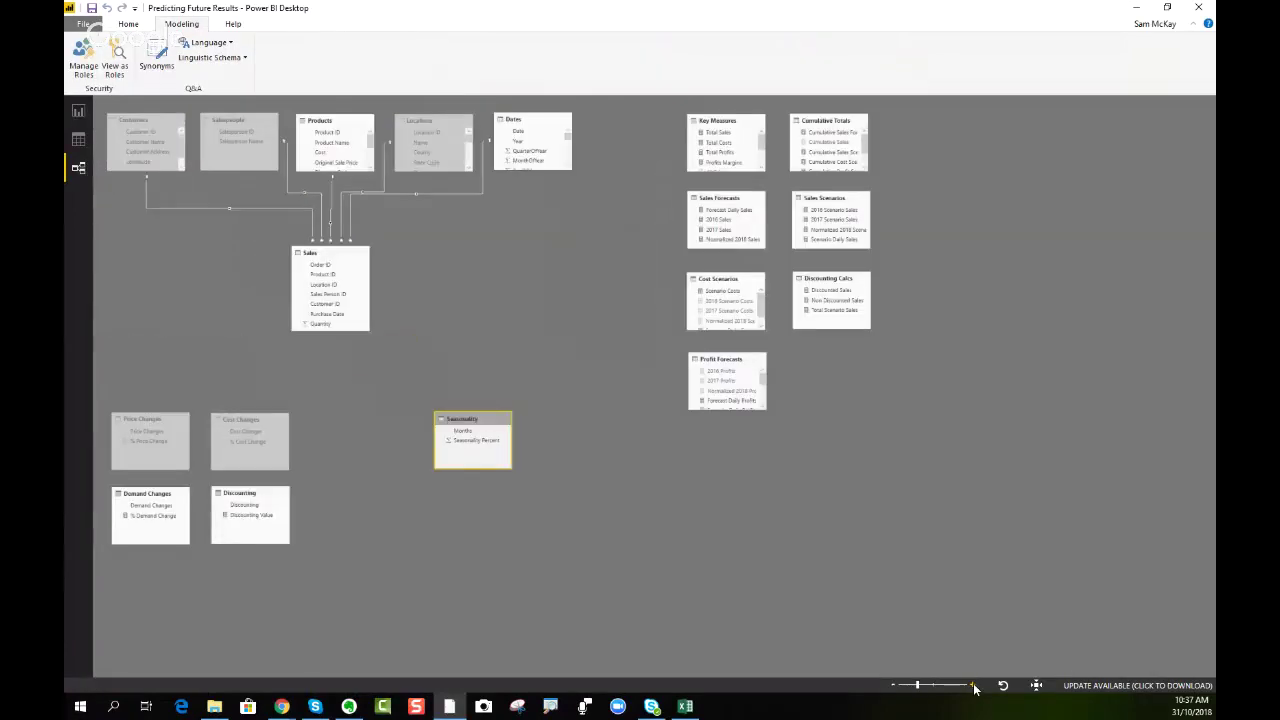
pyautogui.click(972, 685)
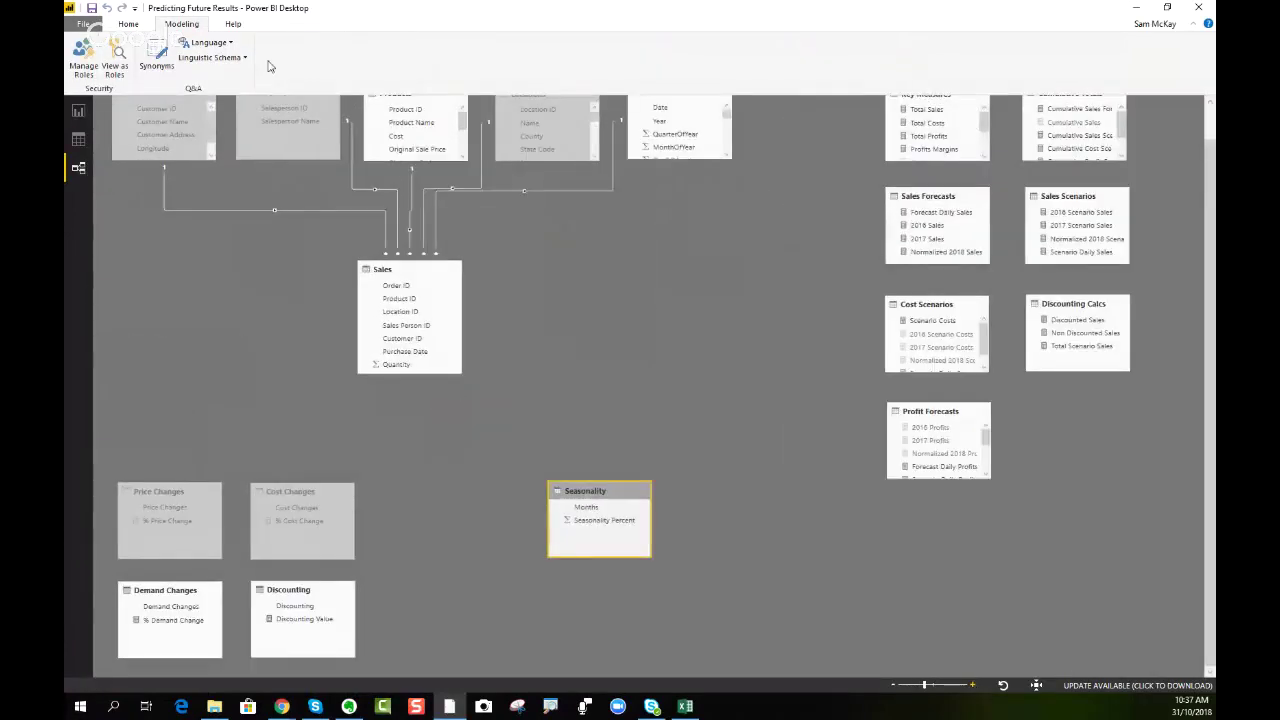
pyautogui.scroll(1, 311, 310)
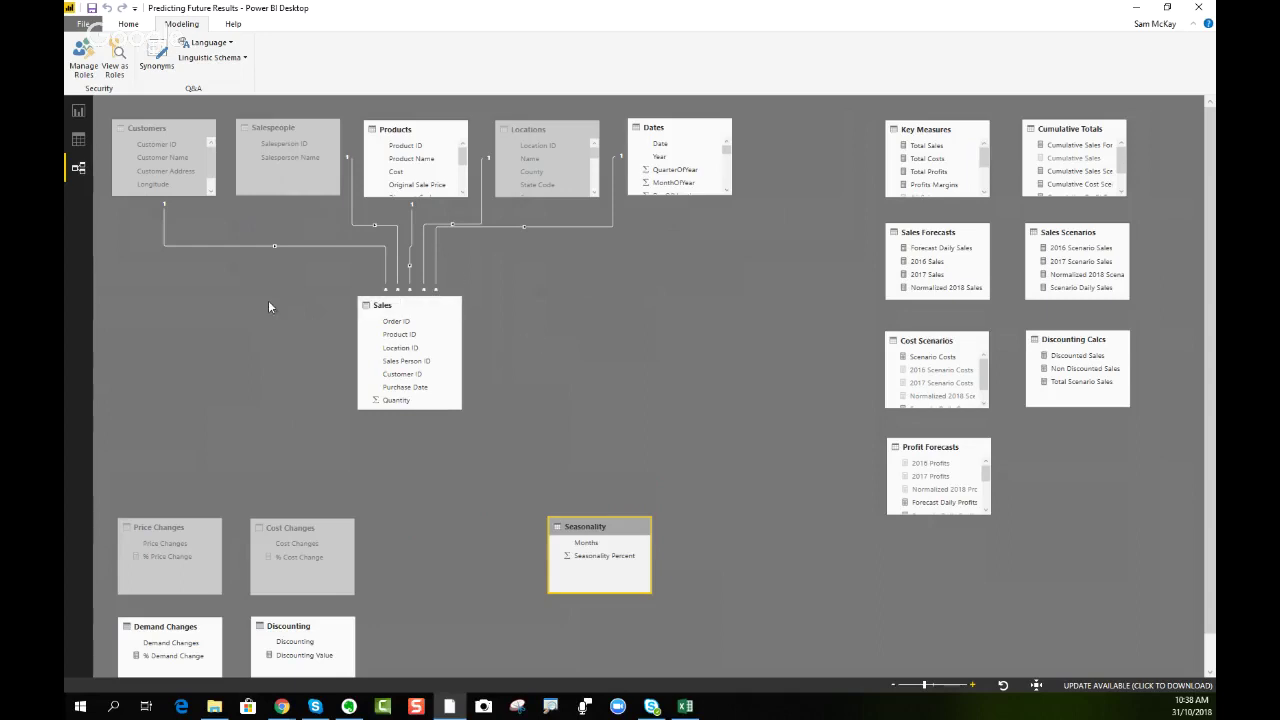
pyautogui.click(82, 116)
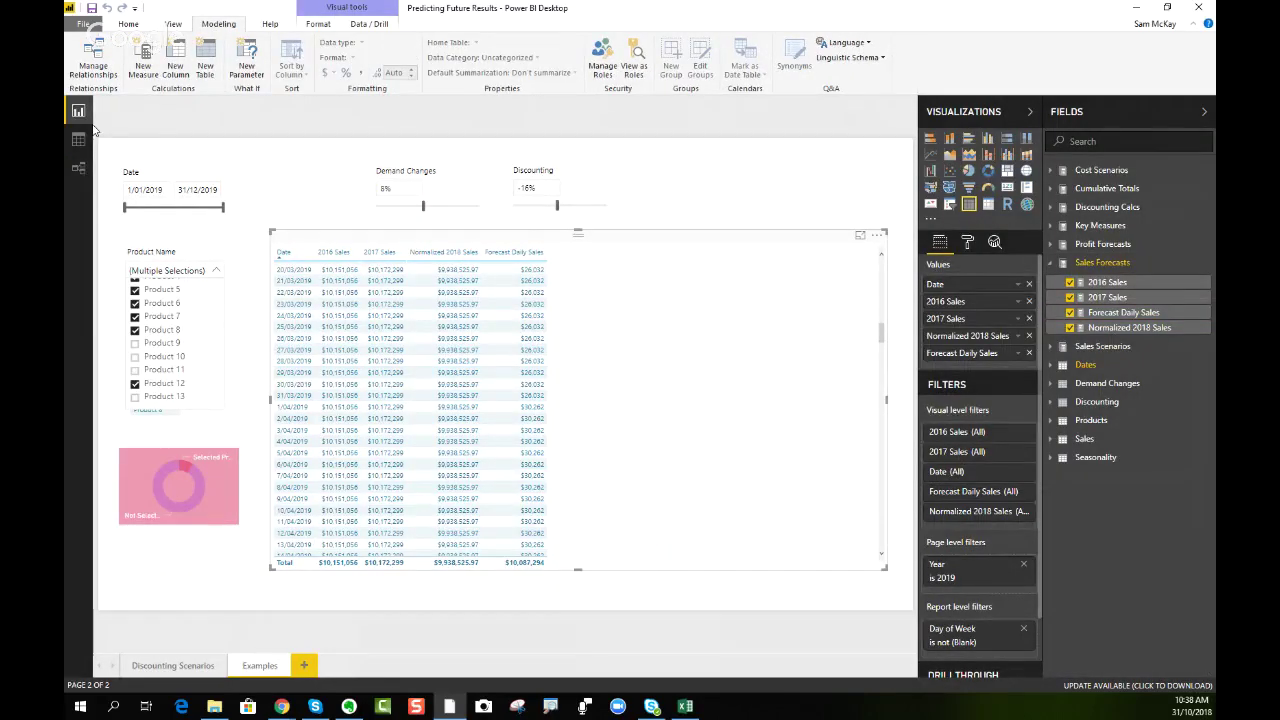
# Step: Remove Normalized 2018 Sales, 2017 Sales and 2016 Sales from the forecast table, keeping Date and Forecast Daily Sales
pyautogui.click(764, 208)
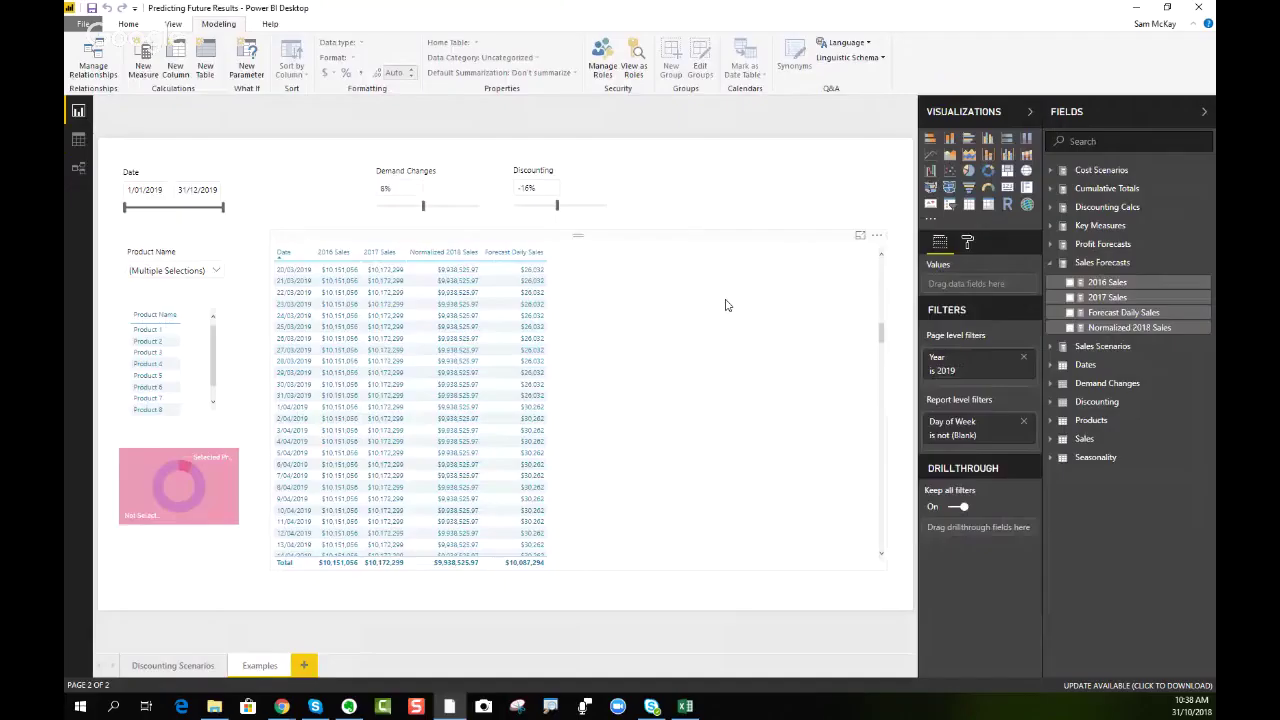
pyautogui.click(713, 358)
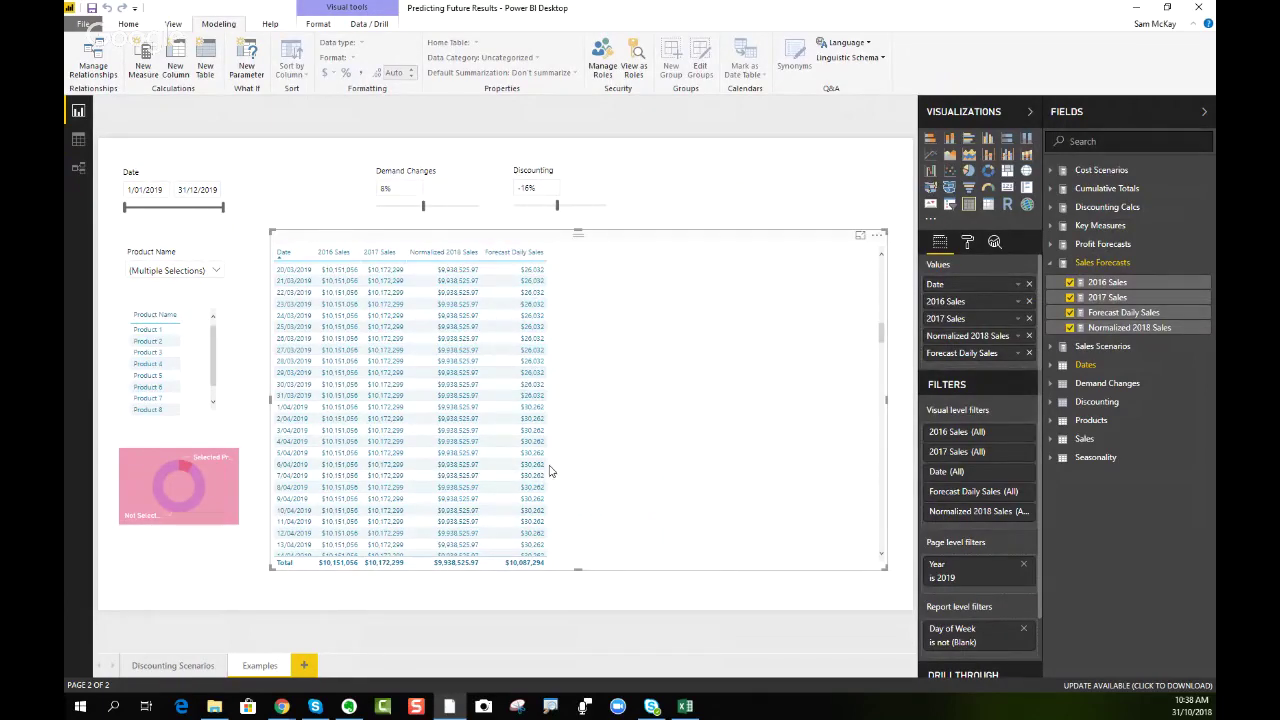
pyautogui.scroll(9, 577, 343)
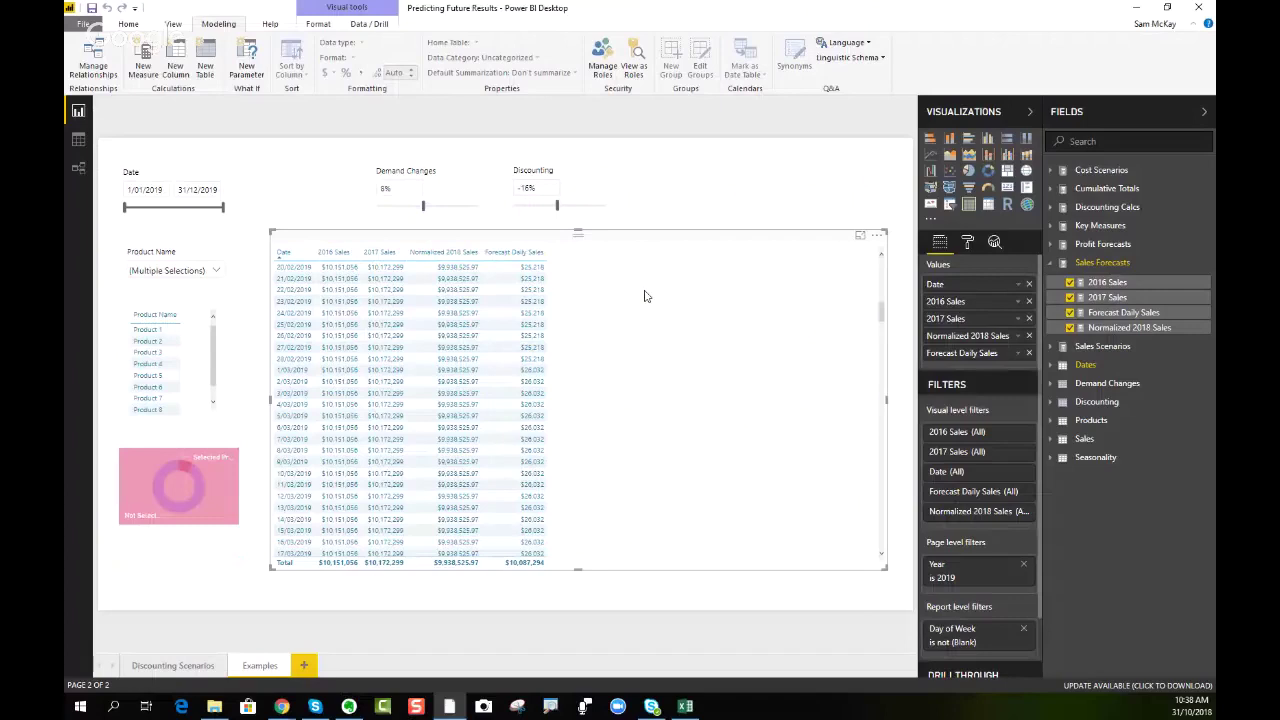
pyautogui.click(1029, 336)
pyautogui.click(1029, 319)
pyautogui.click(1029, 302)
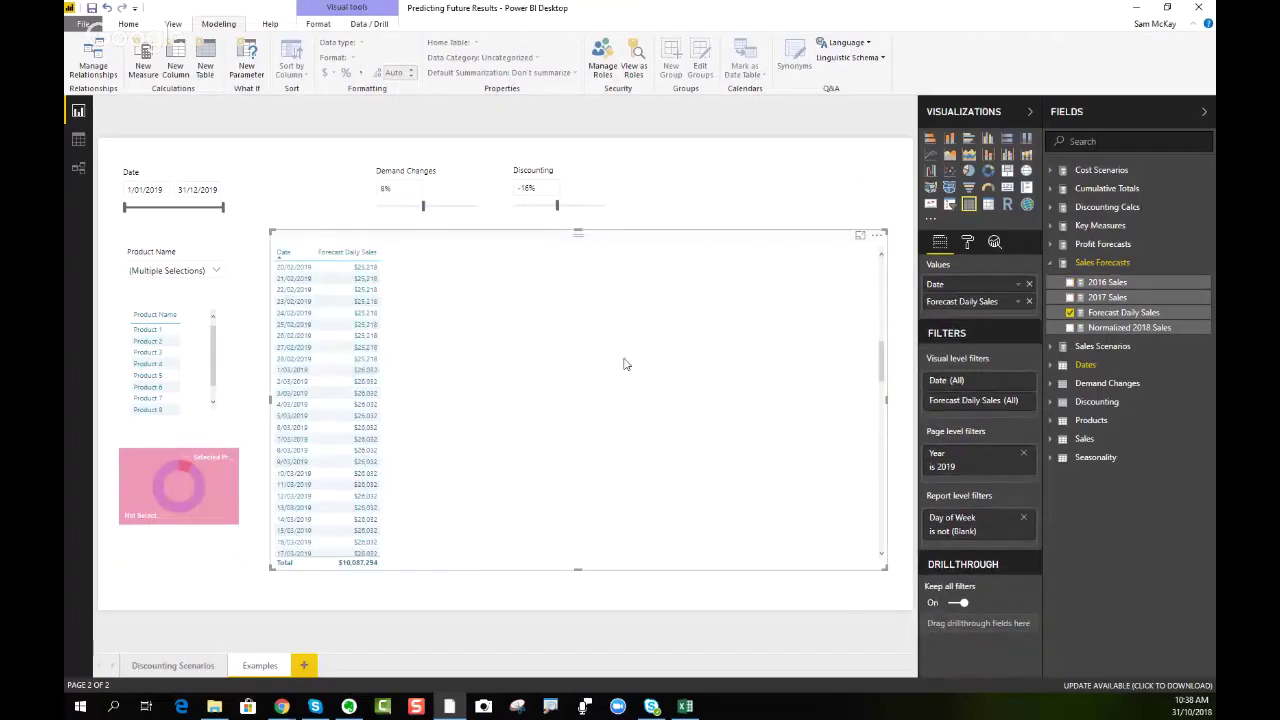
pyautogui.click(788, 209)
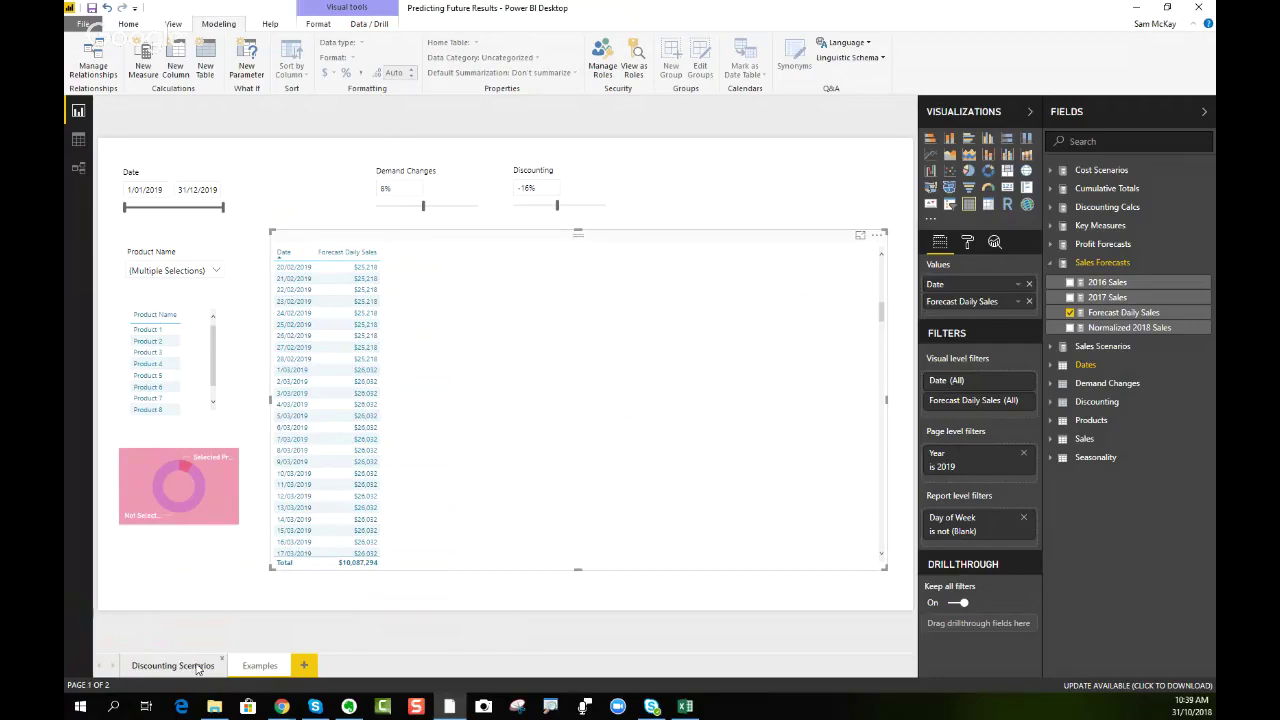
# Step: Check the cumulative charts on the Discounting Scenarios page and add Cumulative Sales Forecasts to the table on the Examples page
pyautogui.click(197, 666)
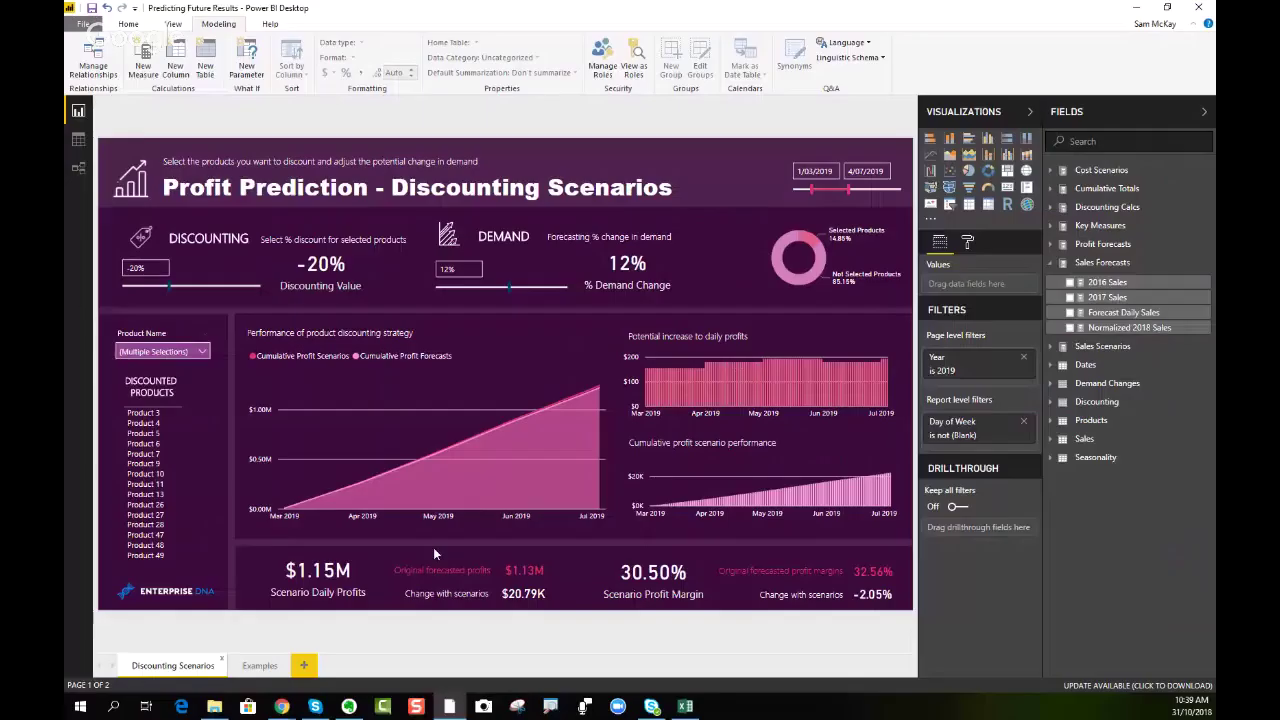
pyautogui.click(262, 666)
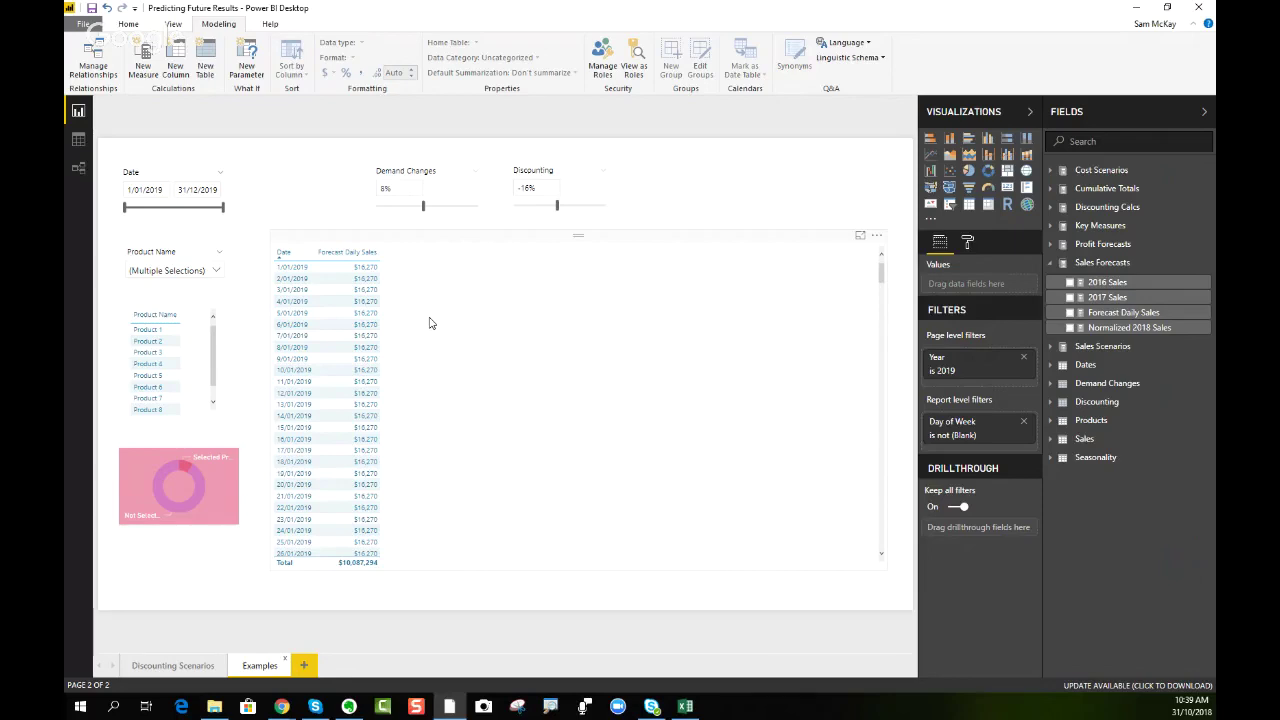
pyautogui.click(1115, 189)
pyautogui.moveTo(1097, 254); pyautogui.dragTo(511, 354)
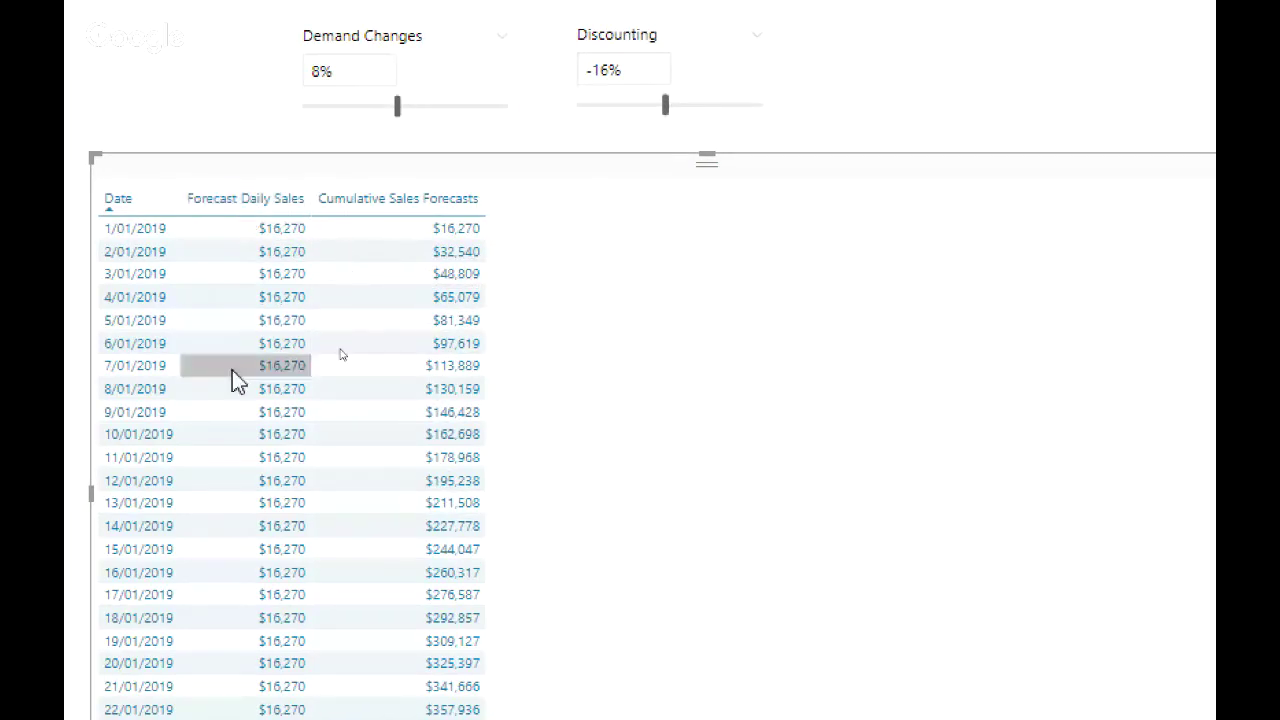
pyautogui.scroll(-10, 232, 414)
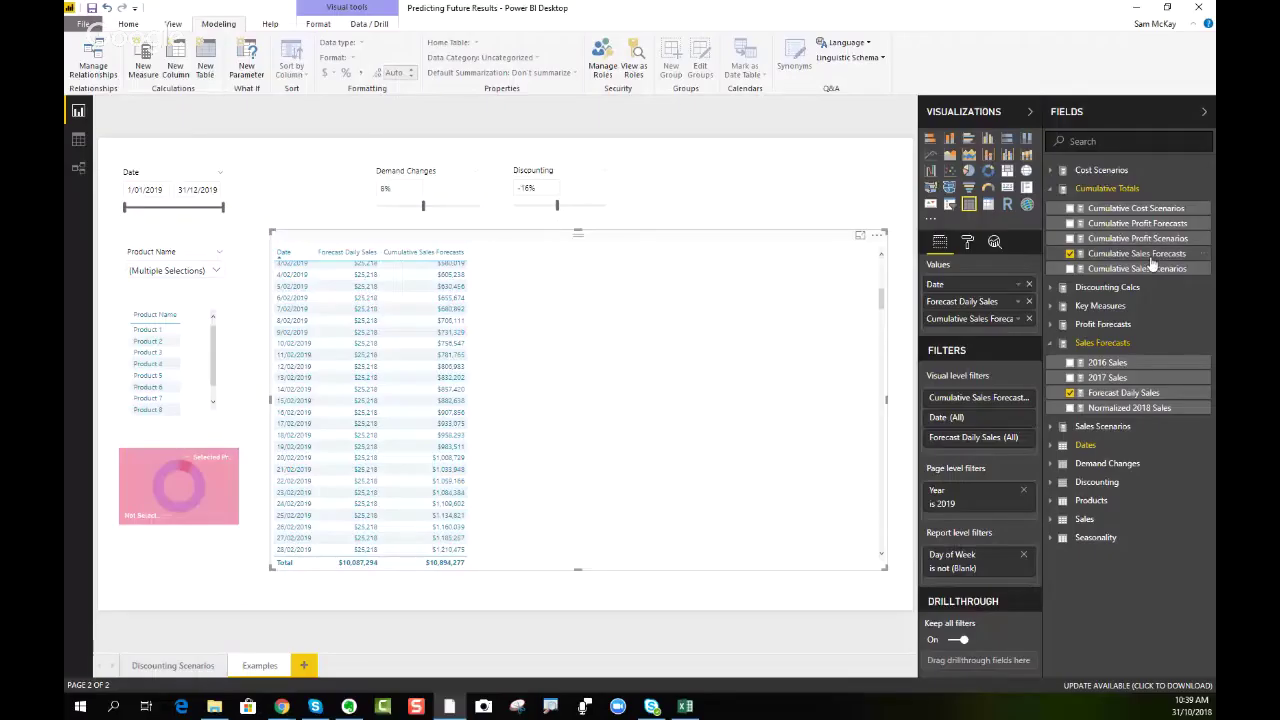
# Step: Open the Cumulative Sales Forecasts formula and examine its overall CALCULATE pattern and its Forecast Daily Sales reference
pyautogui.click(1136, 253)
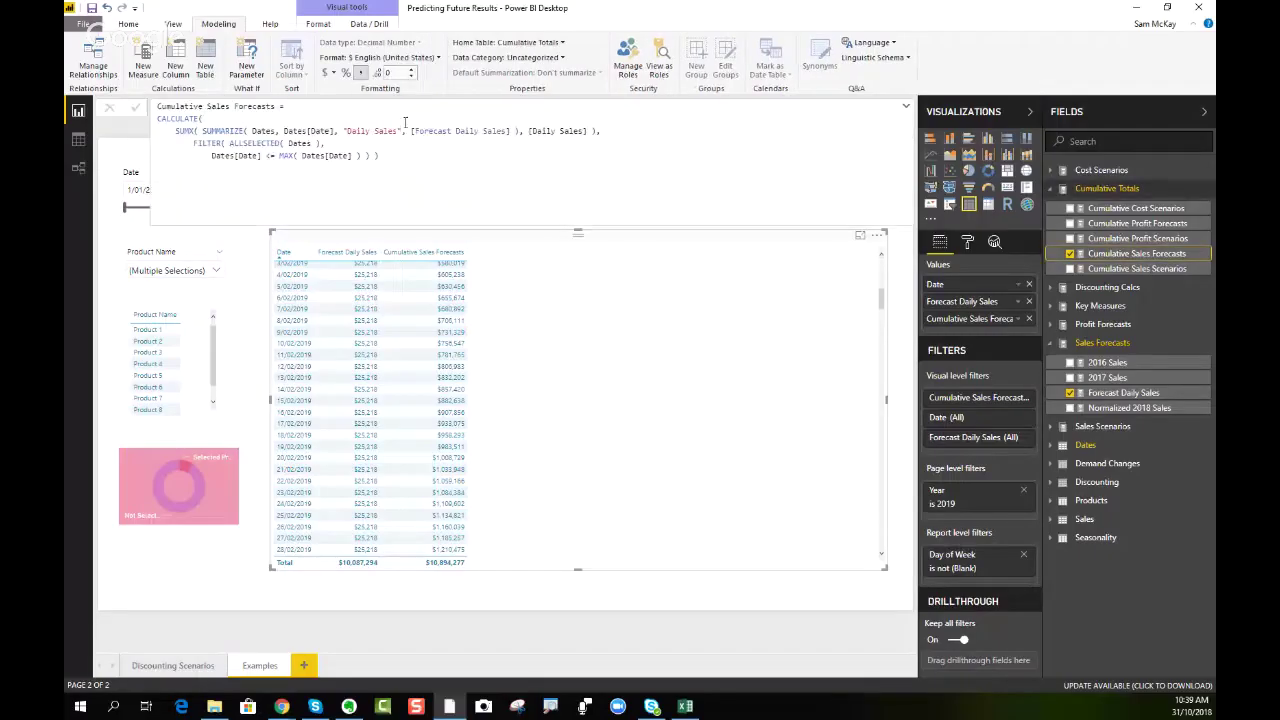
pyautogui.click(412, 162)
pyautogui.hotkey('ctrl', 'a')
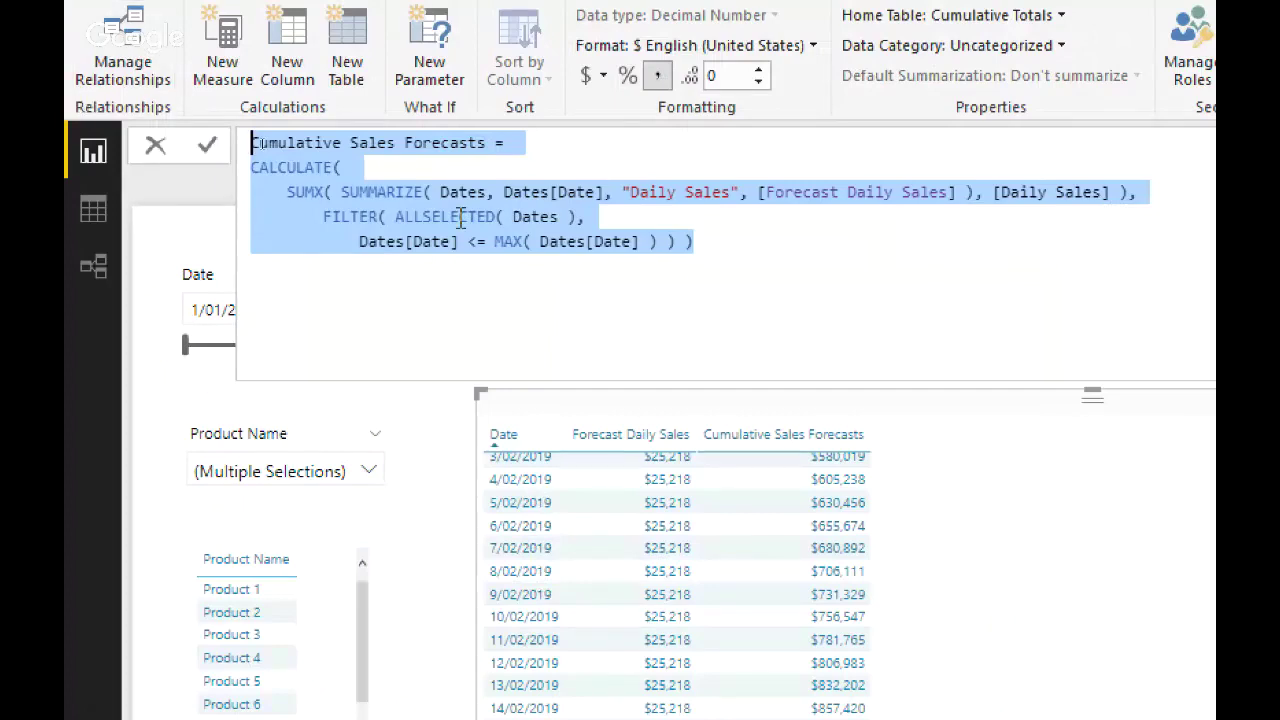
pyautogui.click(704, 250)
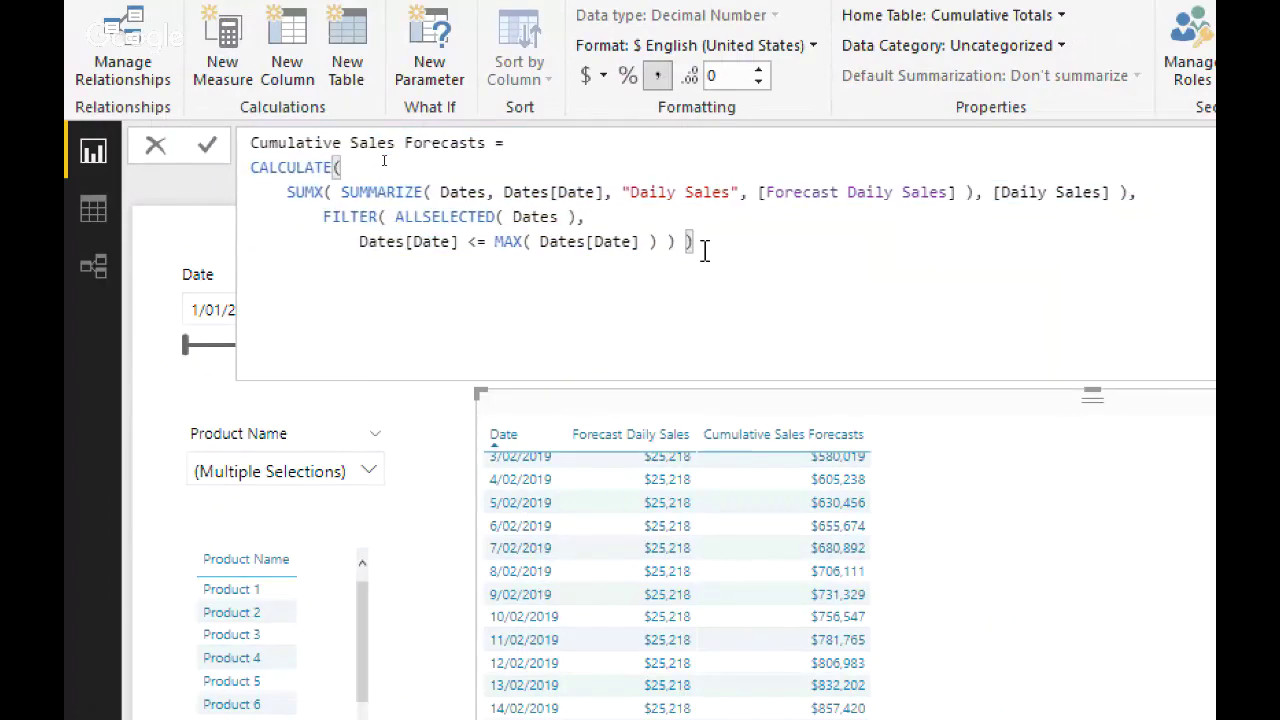
pyautogui.click(955, 193)
pyautogui.moveTo(957, 193); pyautogui.dragTo(757, 193)
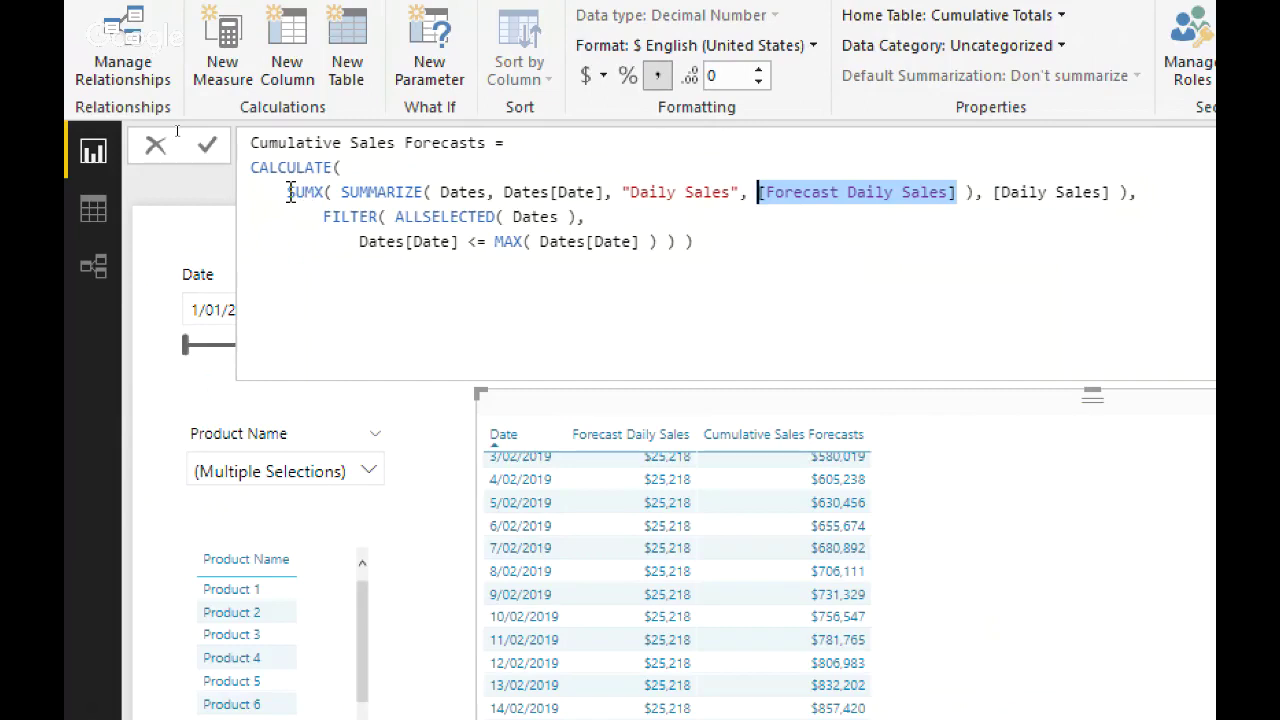
# Step: Examine how Cumulative Sales Forecasts iterates a SUMMARIZE table of Dates with SUMX inside the FILTER( ALLSELECTED( Dates ) ) date condition
pyautogui.moveTo(289, 192); pyautogui.dragTo(498, 192)
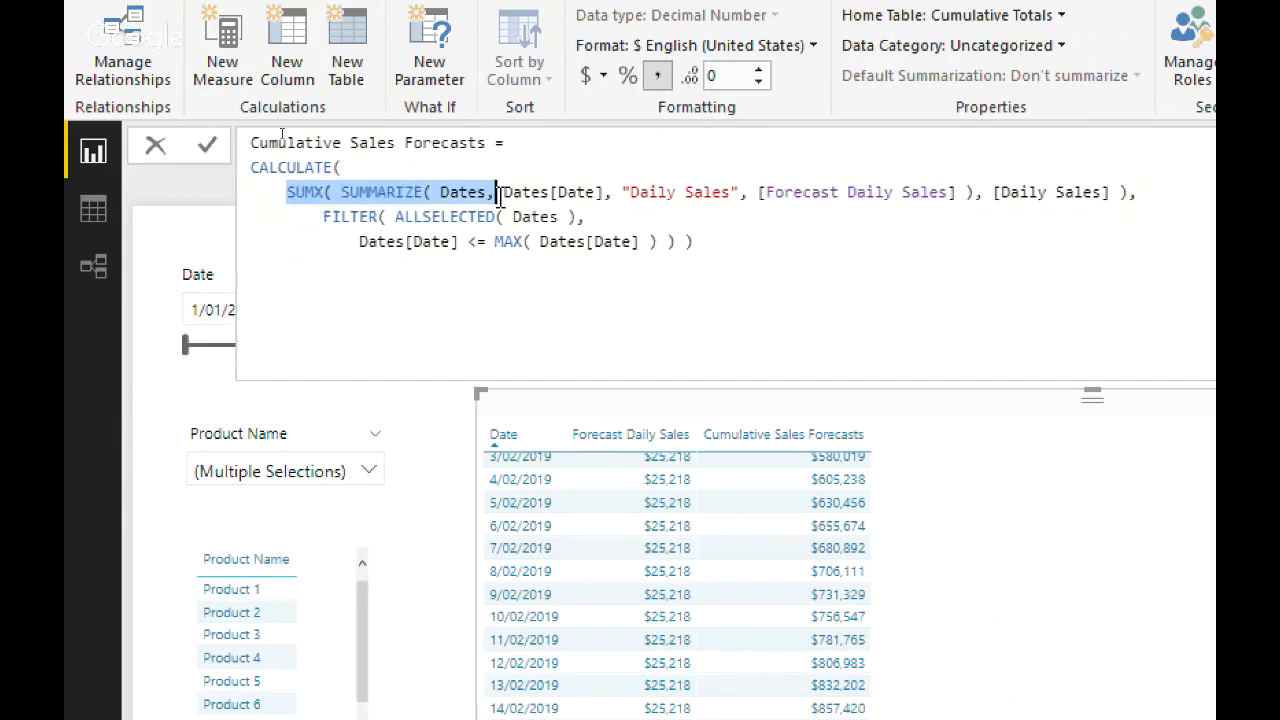
pyautogui.click(498, 192)
pyautogui.moveTo(341, 192); pyautogui.dragTo(967, 198)
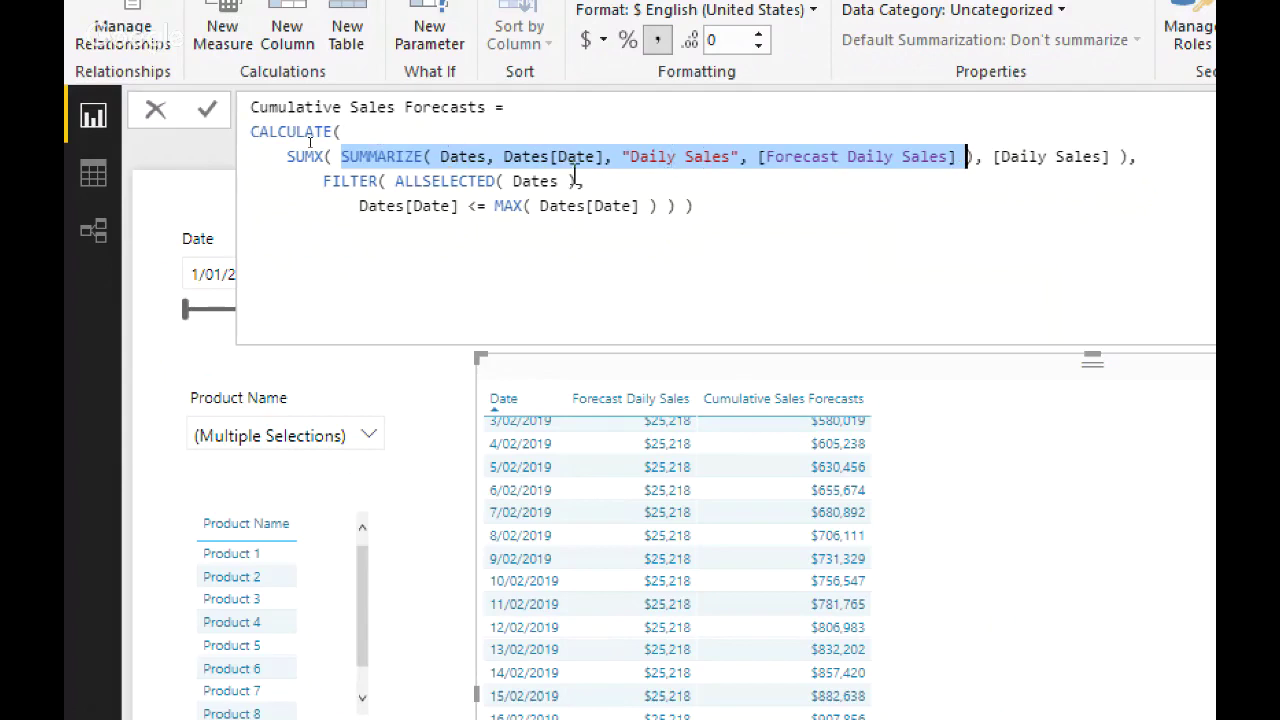
pyautogui.moveTo(720, 211); pyautogui.dragTo(297, 181)
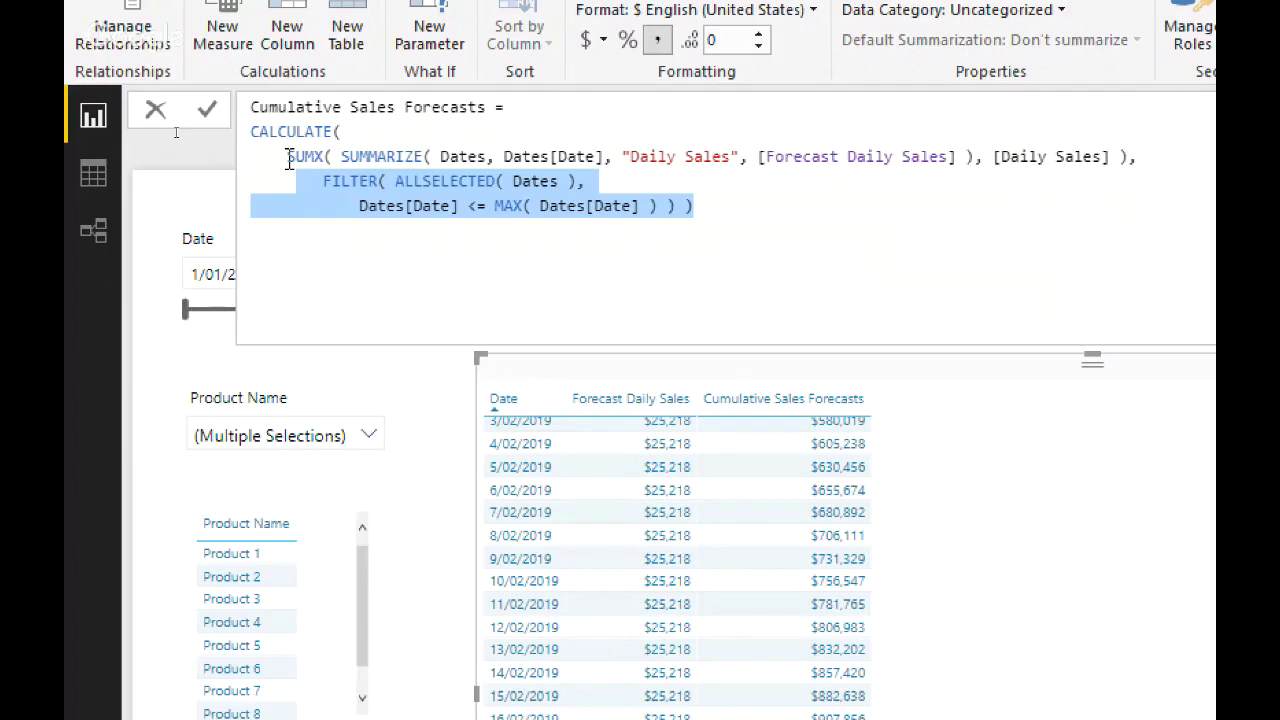
# Step: Examine the [Forecast Daily Sales] reference in the Cumulative Sales Forecasts formula against the running totals in the table, and close the formula
pyautogui.moveTo(957, 156); pyautogui.dragTo(757, 156)
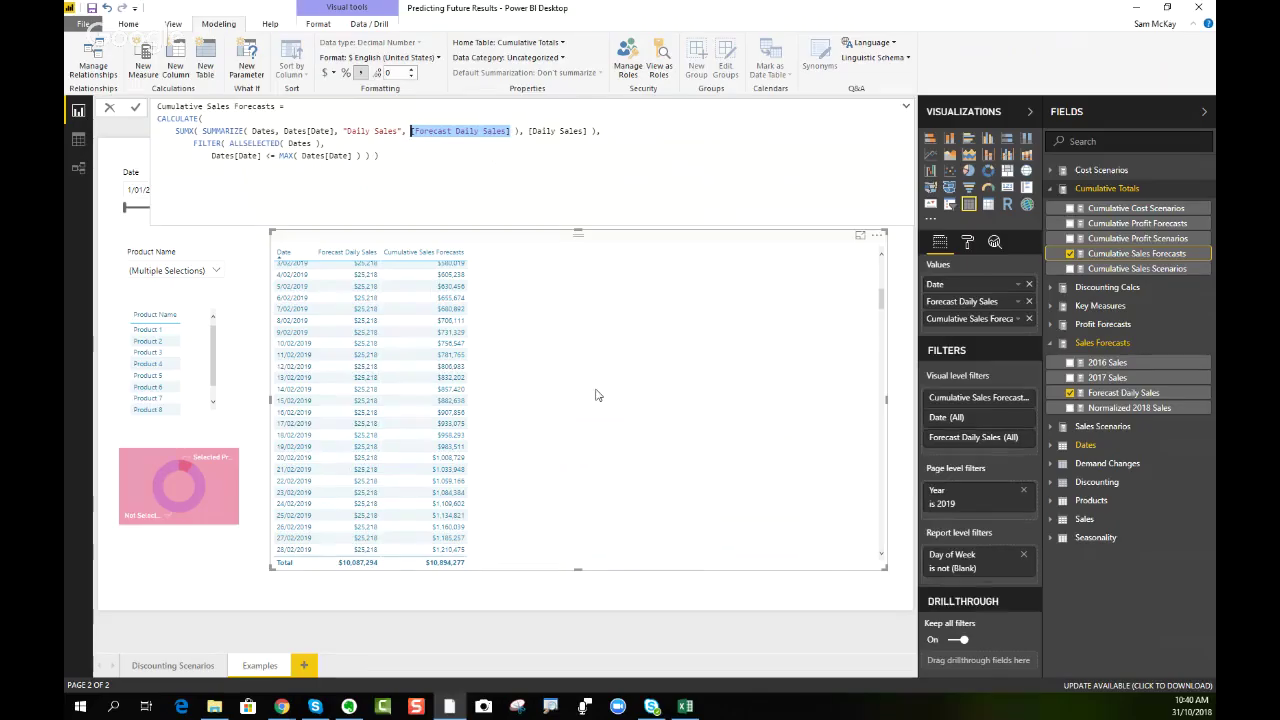
pyautogui.click(446, 264)
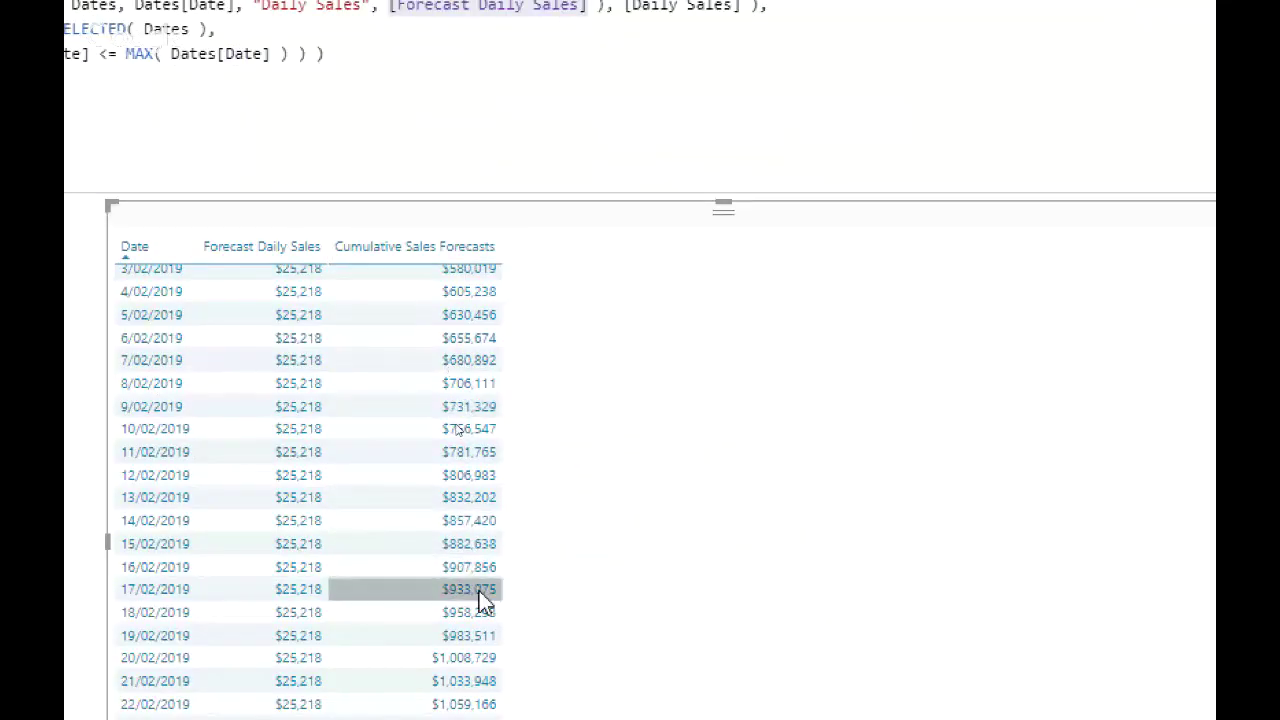
pyautogui.moveTo(479, 591)
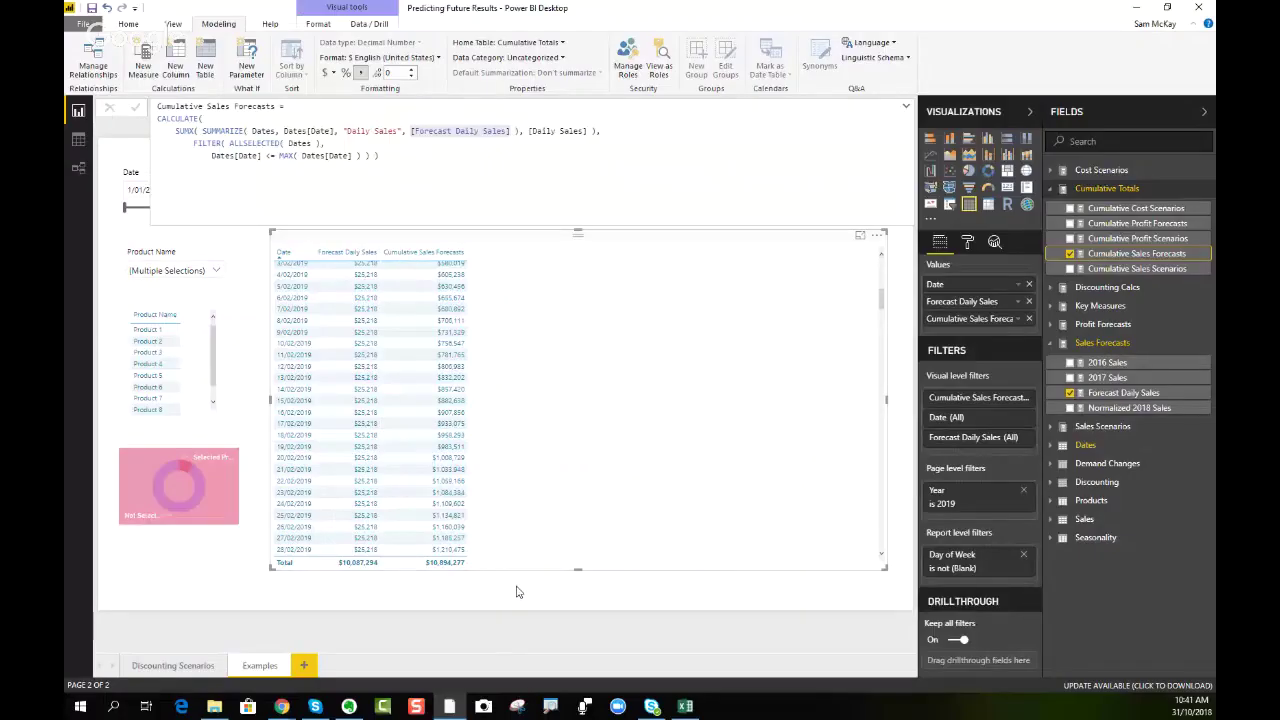
pyautogui.click(516, 591)
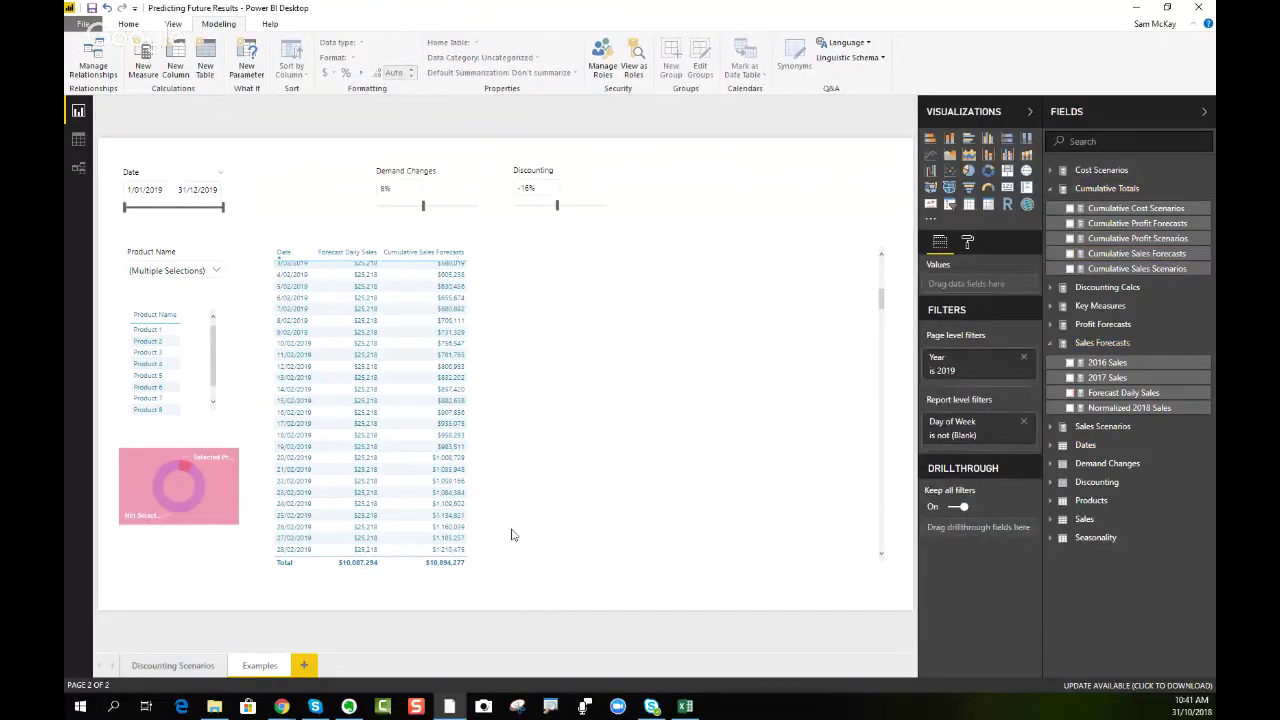
# Step: Remove Cumulative Sales Forecasts and Forecast Daily Sales from the table on the Examples page, keeping only Date
pyautogui.click(524, 513)
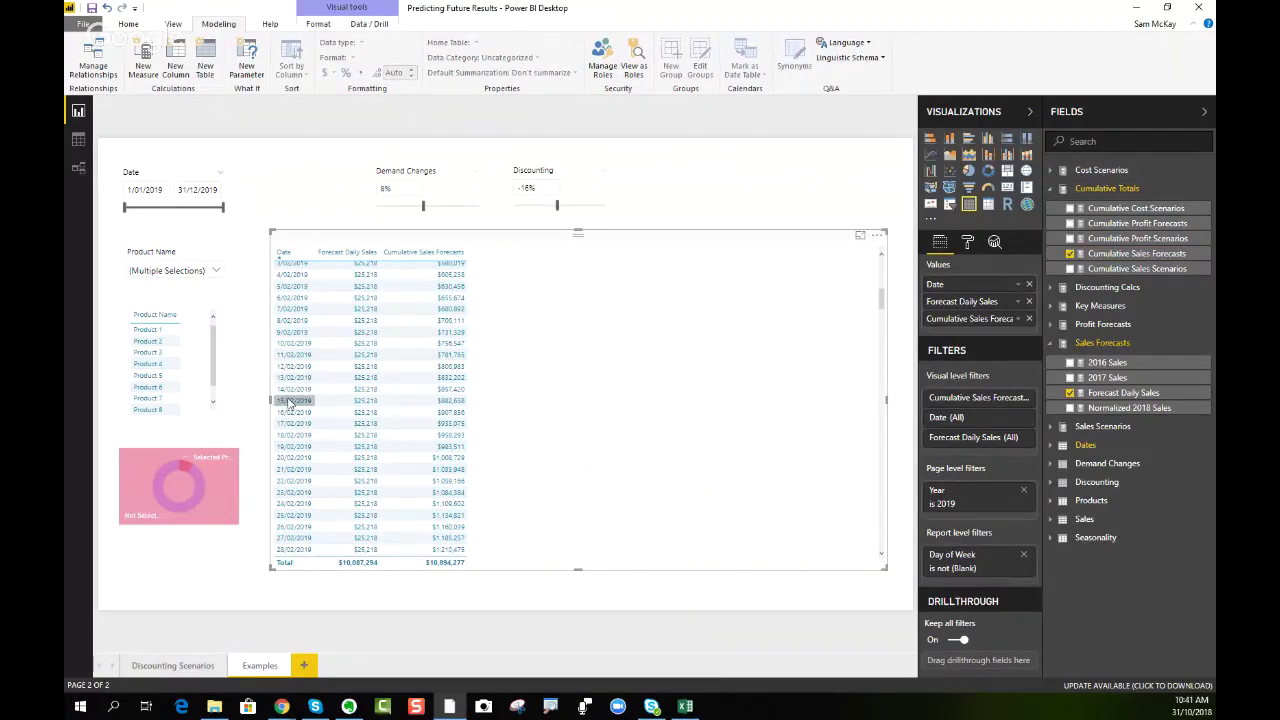
pyautogui.click(1070, 254)
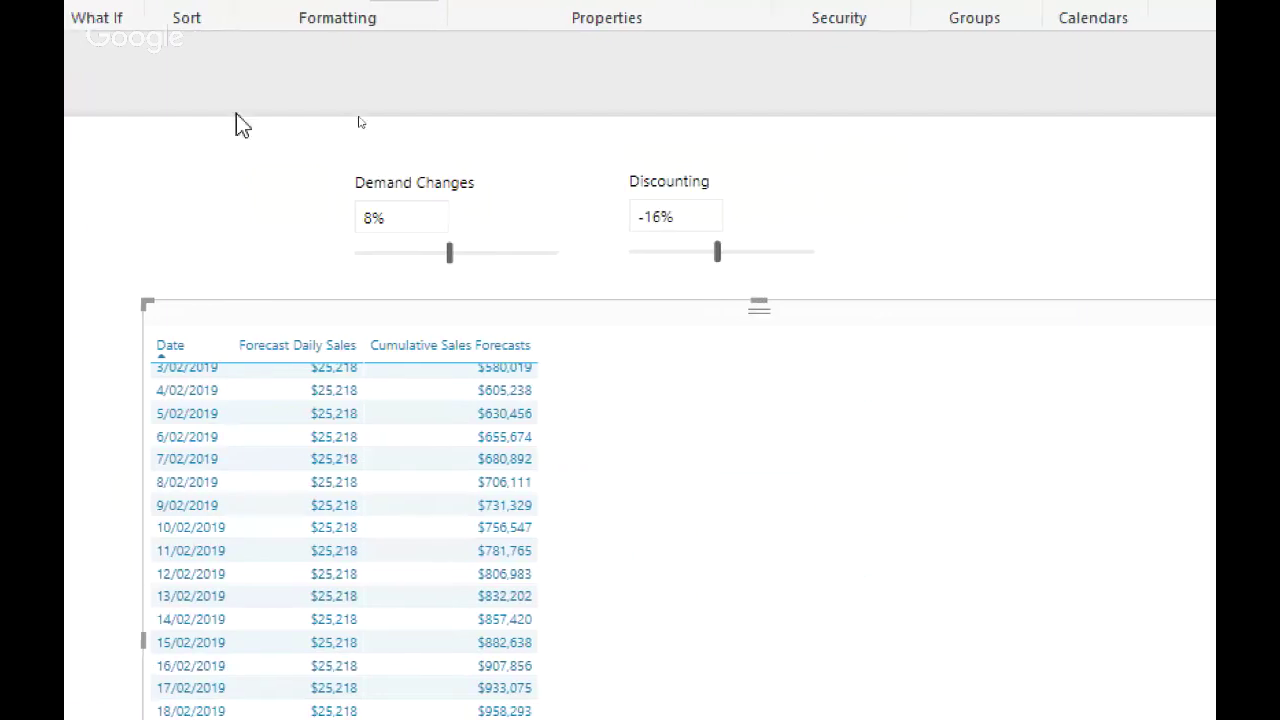
pyautogui.click(417, 235)
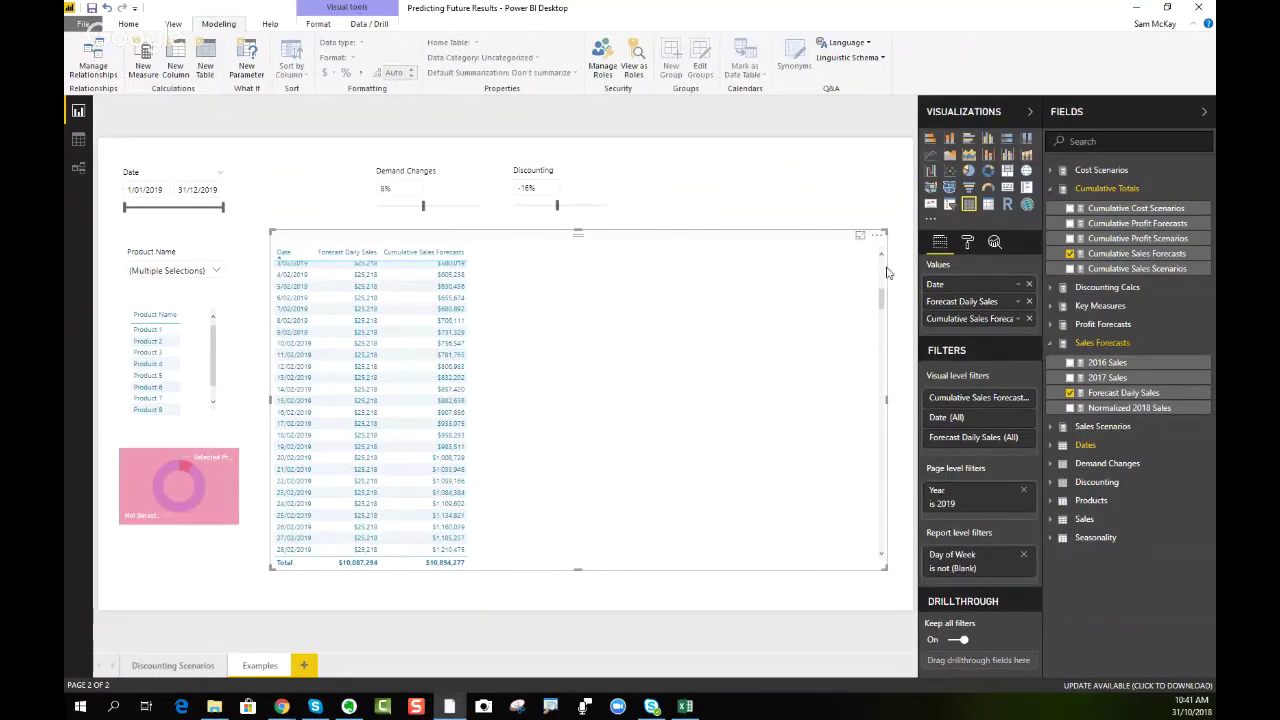
pyautogui.click(1050, 343)
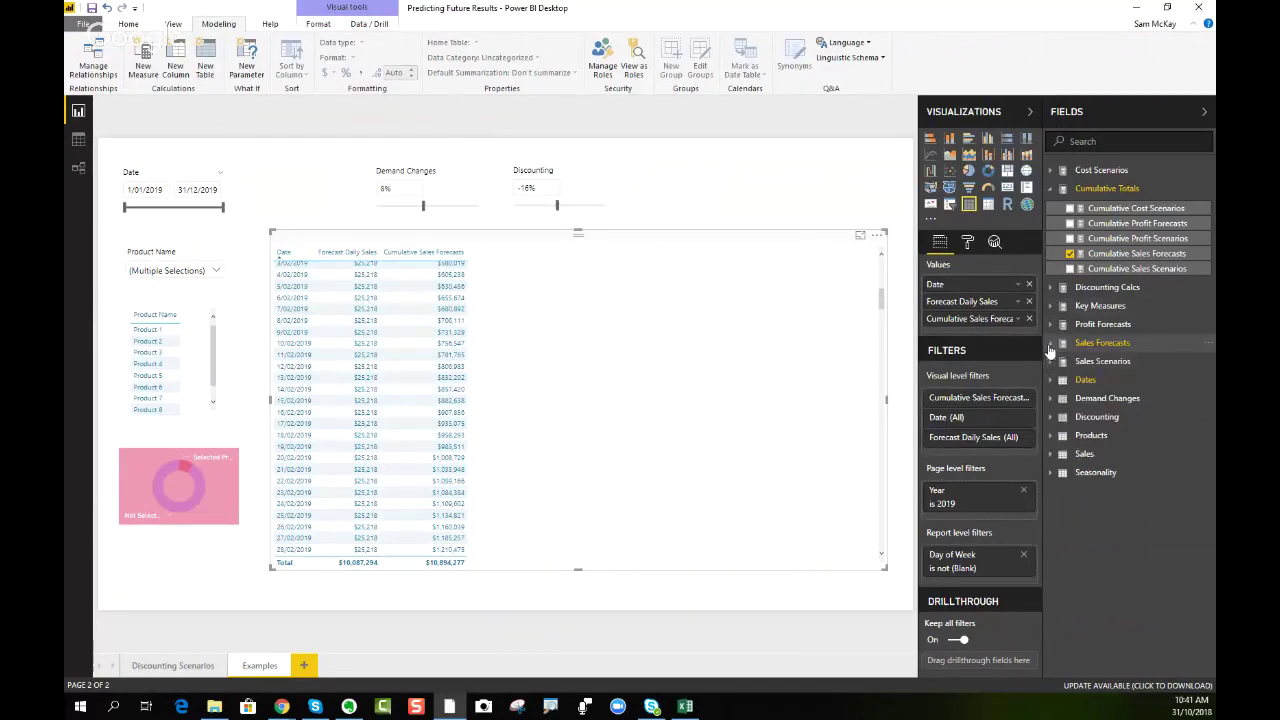
pyautogui.click(1029, 301)
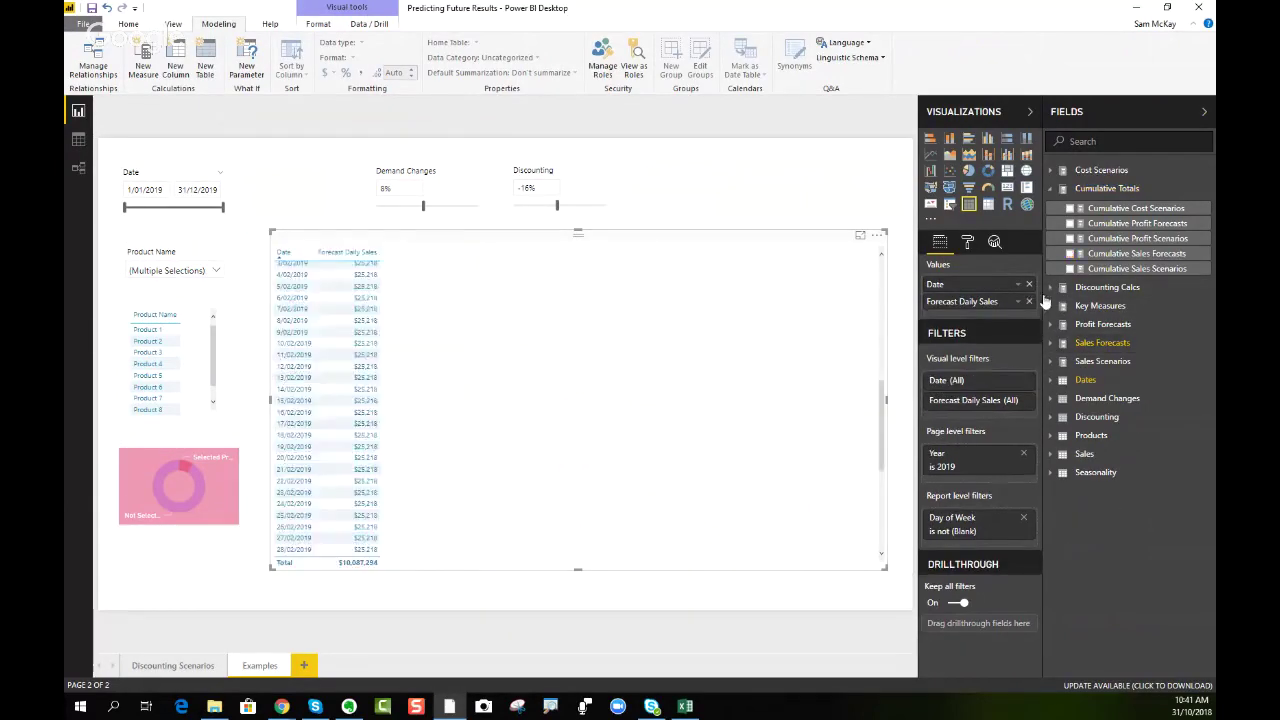
pyautogui.click(1029, 301)
# Step: Open the Discounted Sales formula in Discounting Calcs and examine its SUMX over Sales with the demand change, current price and discounting factors
pyautogui.click(1068, 289)
pyautogui.click(1093, 308)
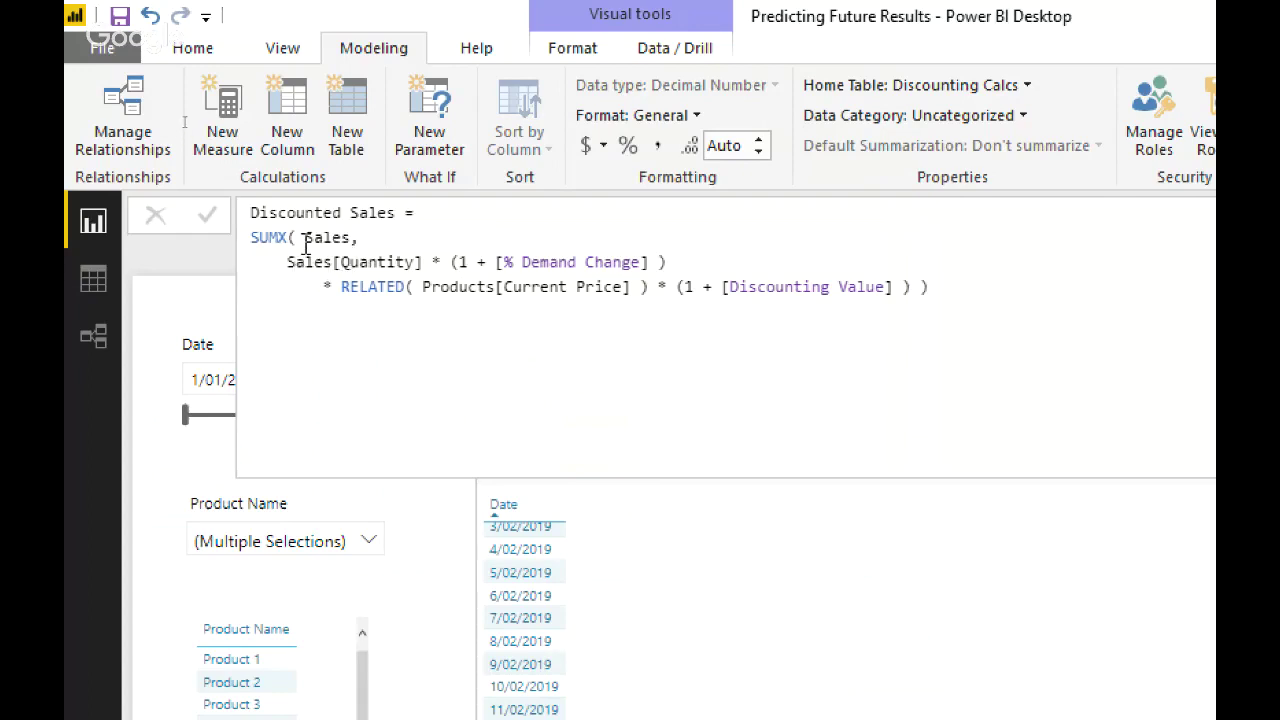
pyautogui.moveTo(304, 240); pyautogui.dragTo(358, 240)
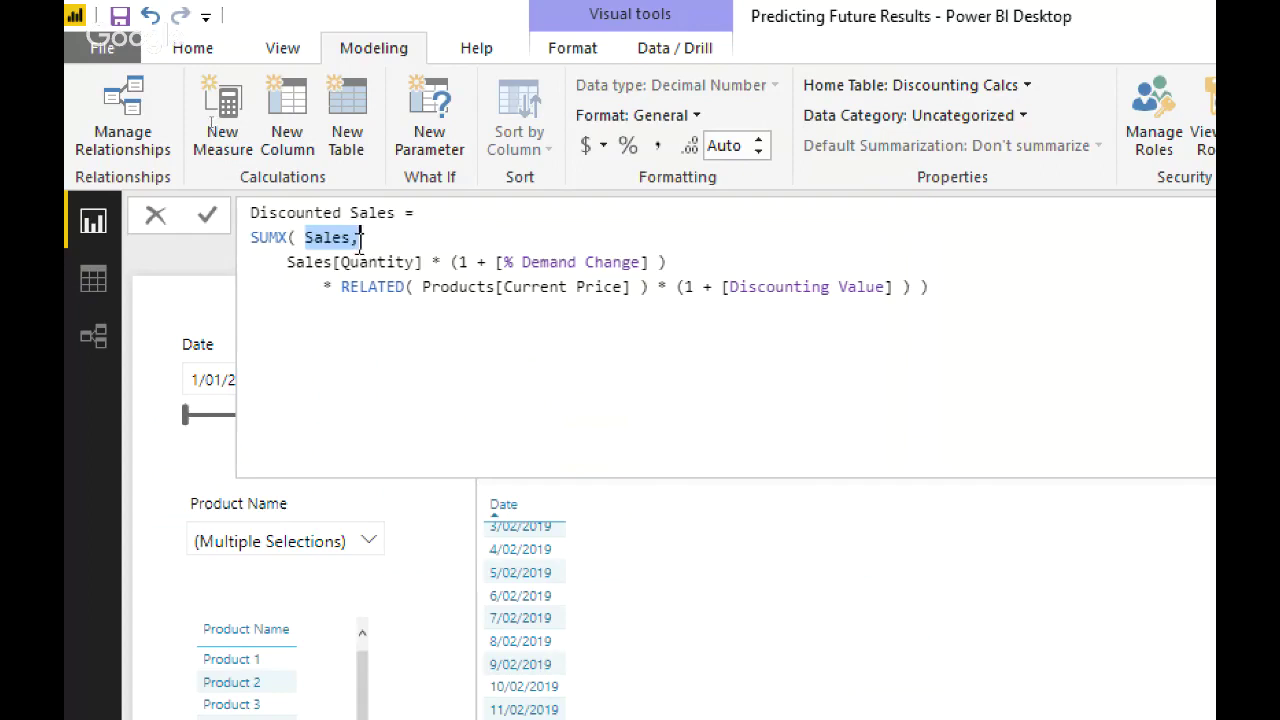
pyautogui.click(305, 240)
pyautogui.moveTo(305, 240); pyautogui.dragTo(350, 228)
pyautogui.moveTo(280, 262); pyautogui.dragTo(674, 264)
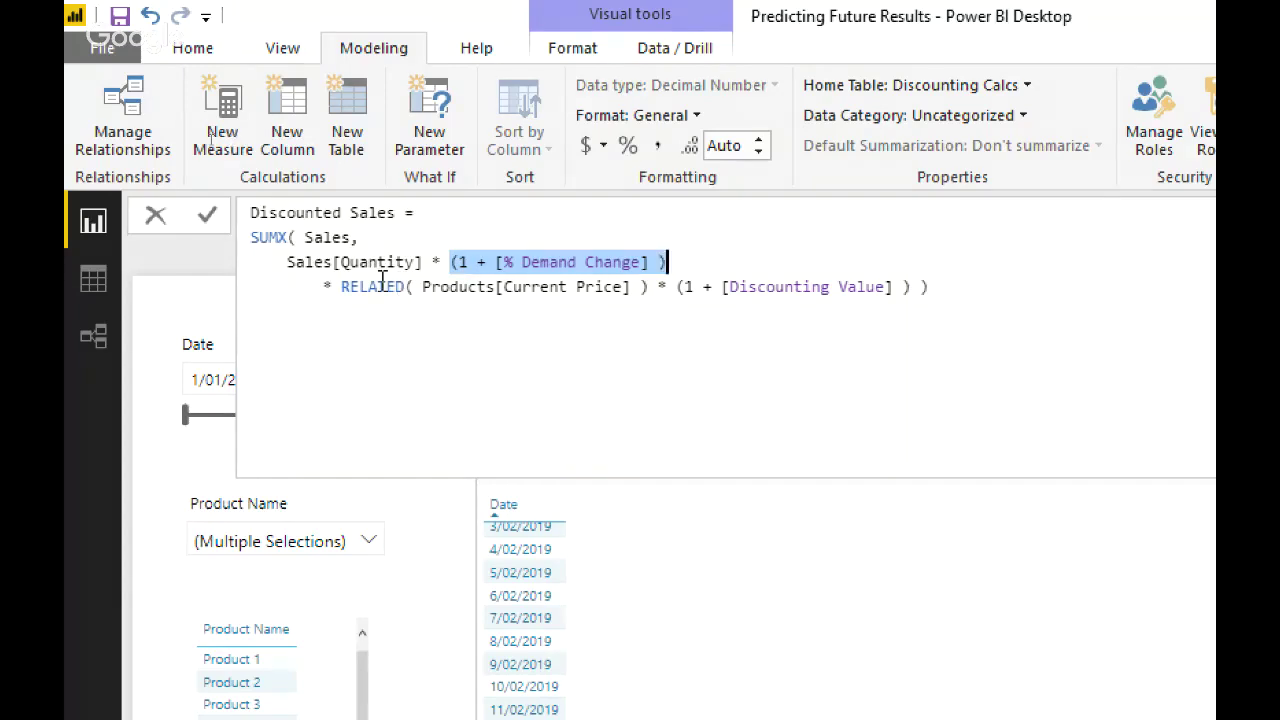
pyautogui.moveTo(318, 287); pyautogui.dragTo(653, 285)
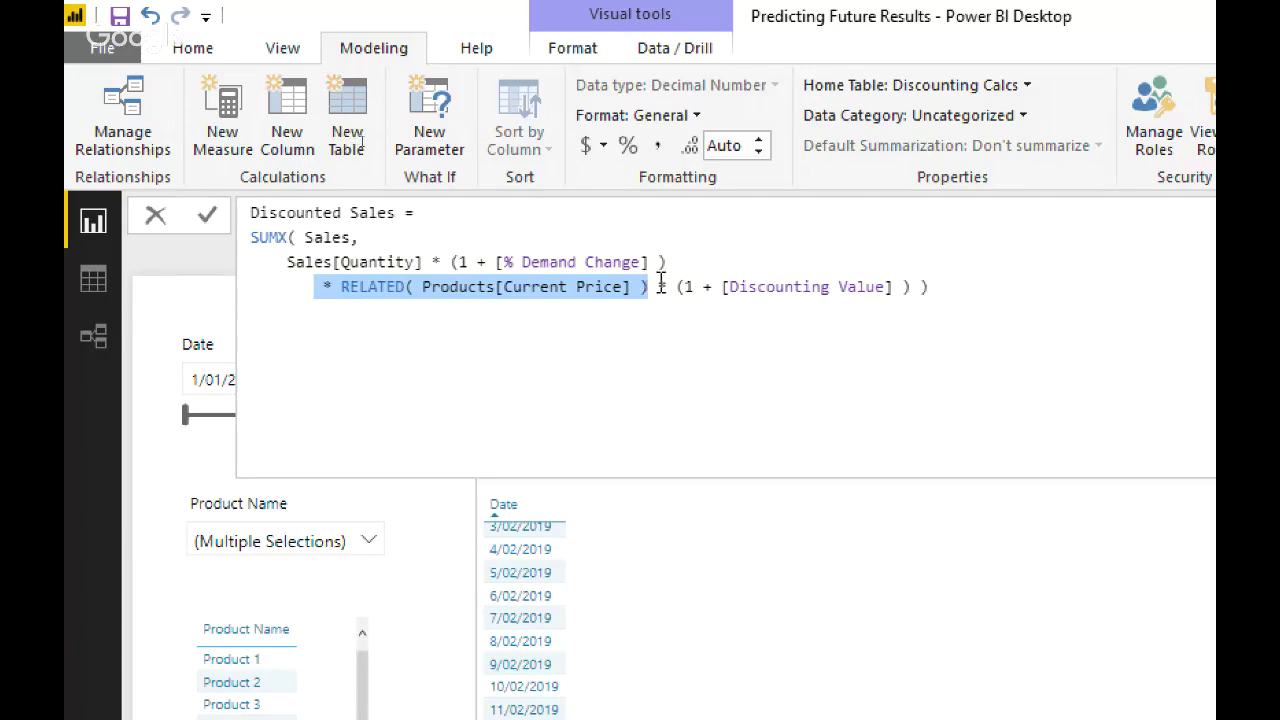
pyautogui.moveTo(657, 287); pyautogui.dragTo(910, 288)
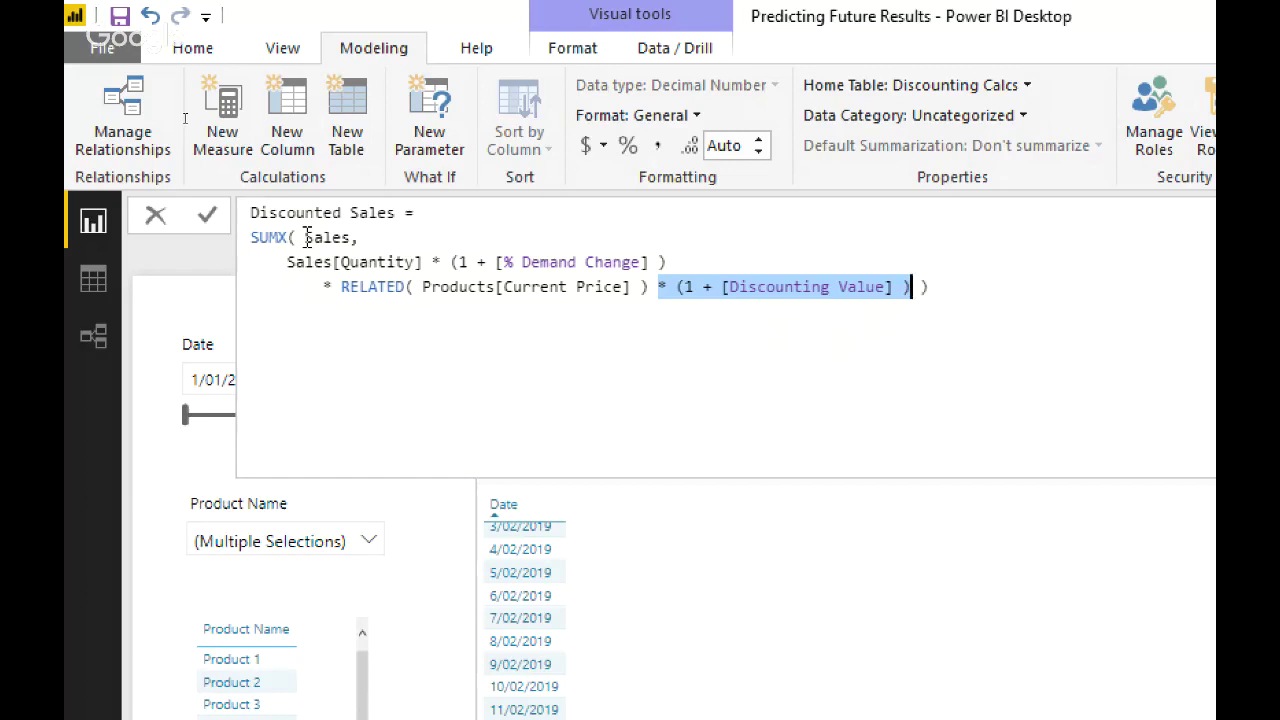
# Step: Examine how Discounted Sales iterates the Sales table, multiplying Sales[Quantity] by RELATED( Products[Current Price] ), in relation to the Product Name selection
pyautogui.moveTo(305, 237); pyautogui.dragTo(364, 237)
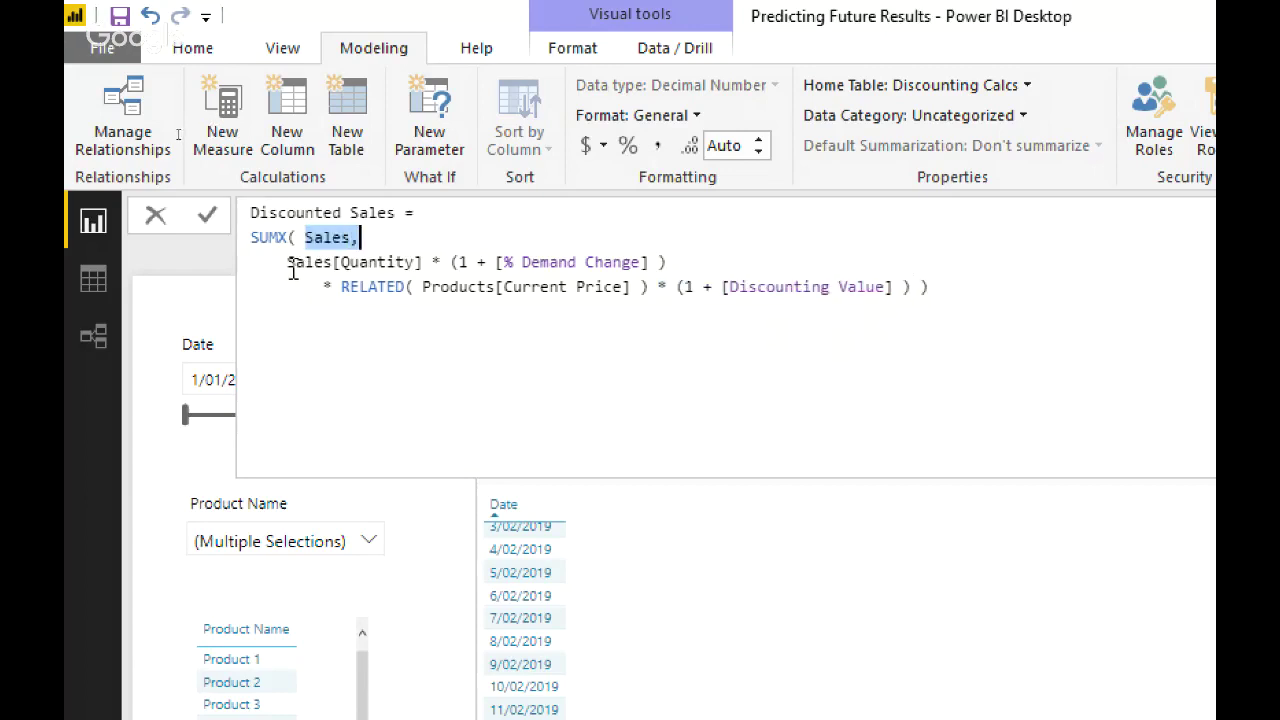
pyautogui.moveTo(288, 263); pyautogui.dragTo(428, 262)
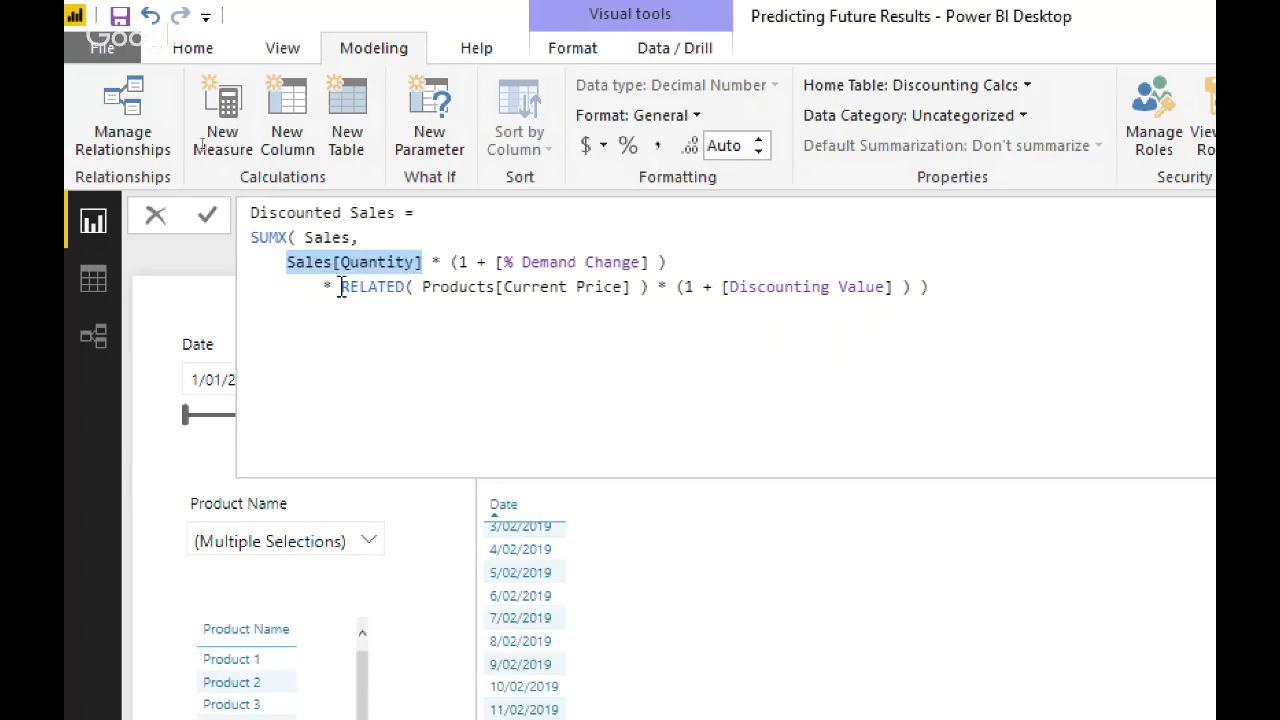
pyautogui.moveTo(450, 287); pyautogui.dragTo(604, 298)
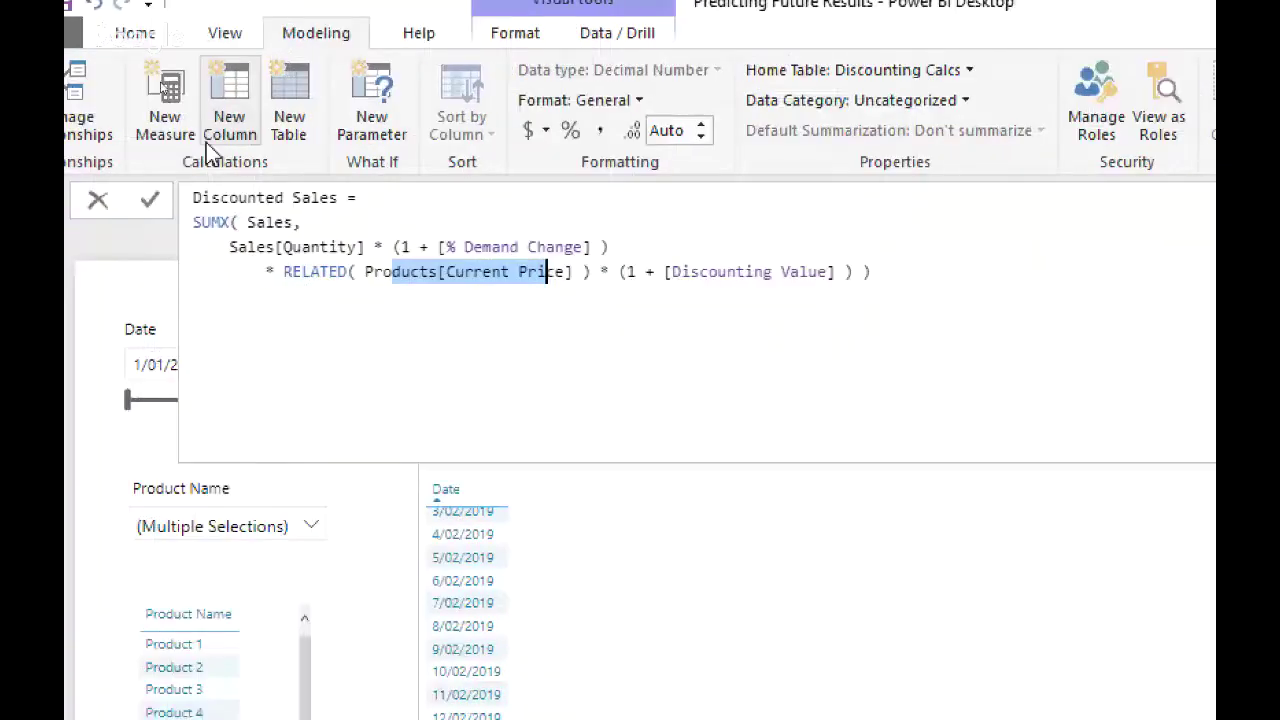
pyautogui.click(231, 222)
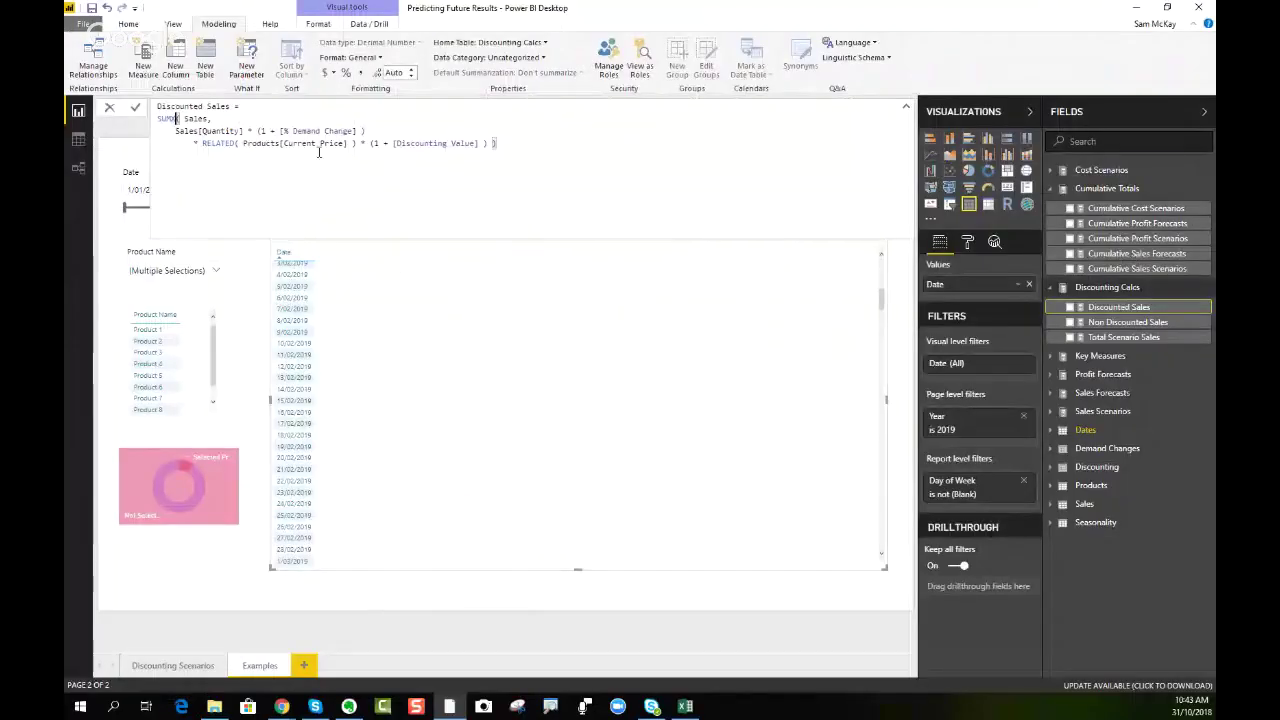
pyautogui.click(308, 134)
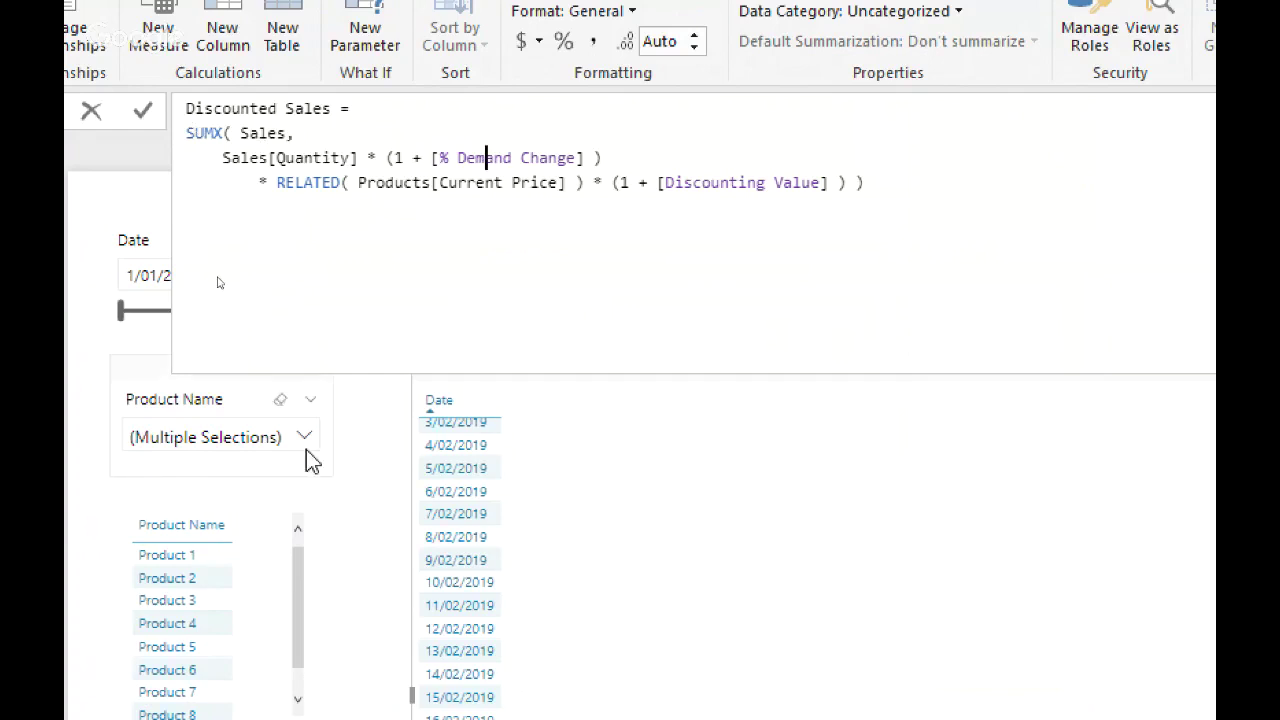
pyautogui.moveTo(266, 133); pyautogui.dragTo(343, 180)
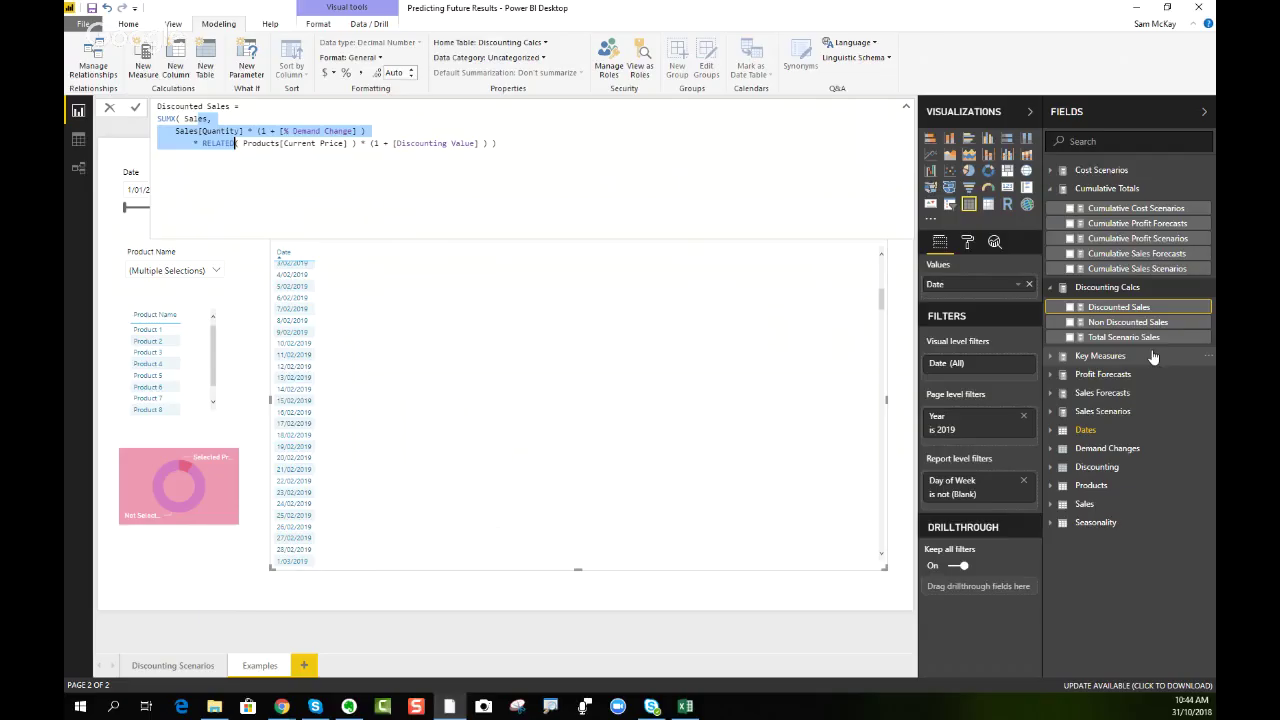
# Step: Open the Non Discounted Sales formula and examine its SUMX over Sales and the (1 + [% Demand Change]) factor
pyautogui.click(1127, 323)
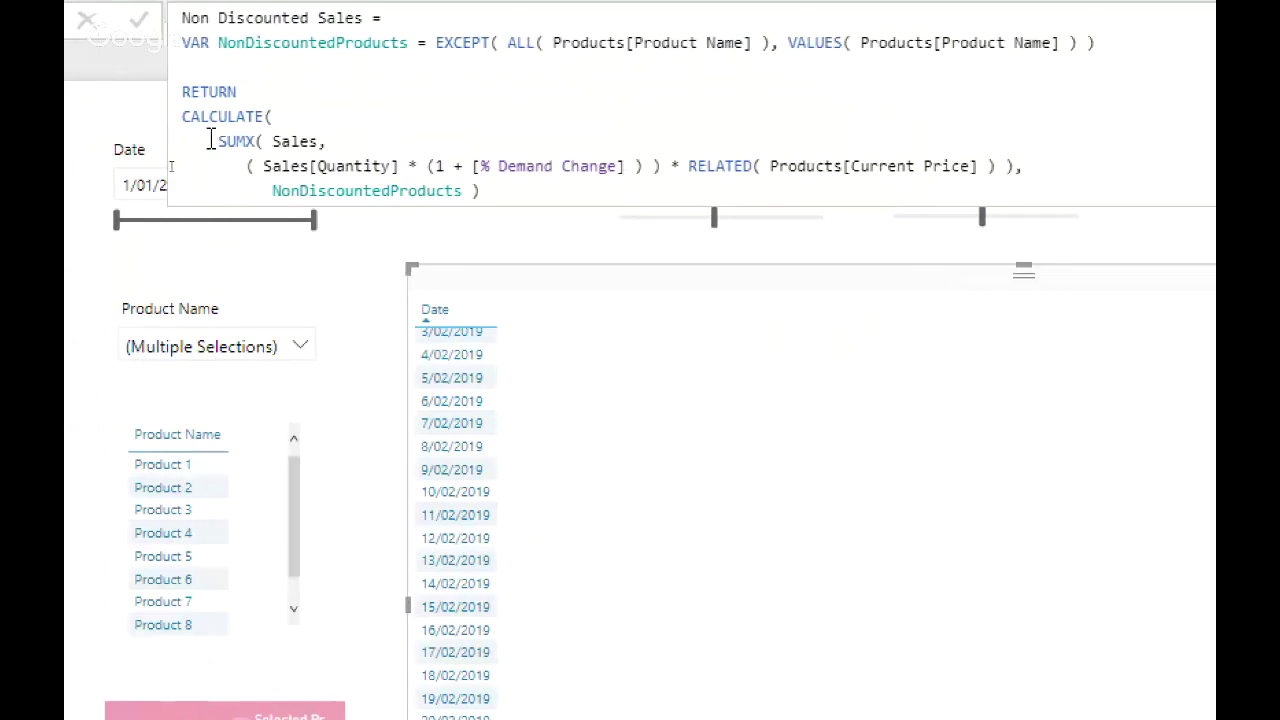
pyautogui.moveTo(214, 141); pyautogui.dragTo(1024, 170)
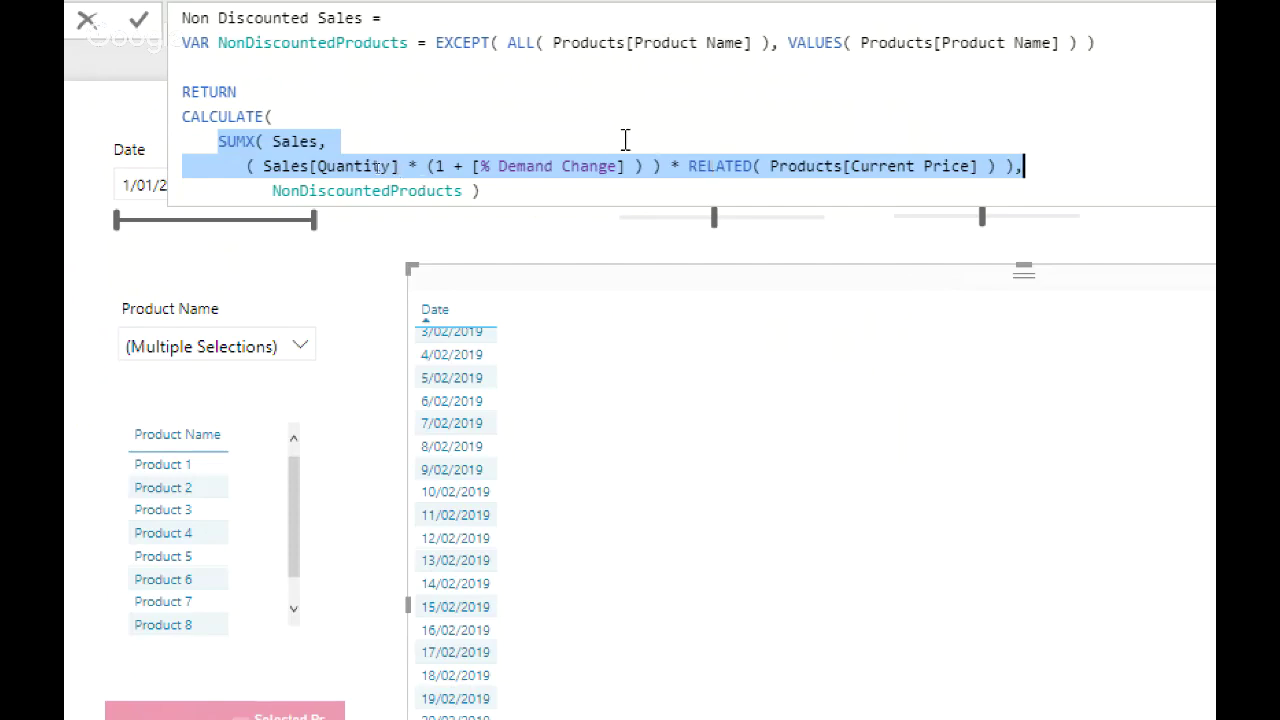
pyautogui.moveTo(625, 168); pyautogui.dragTo(428, 172)
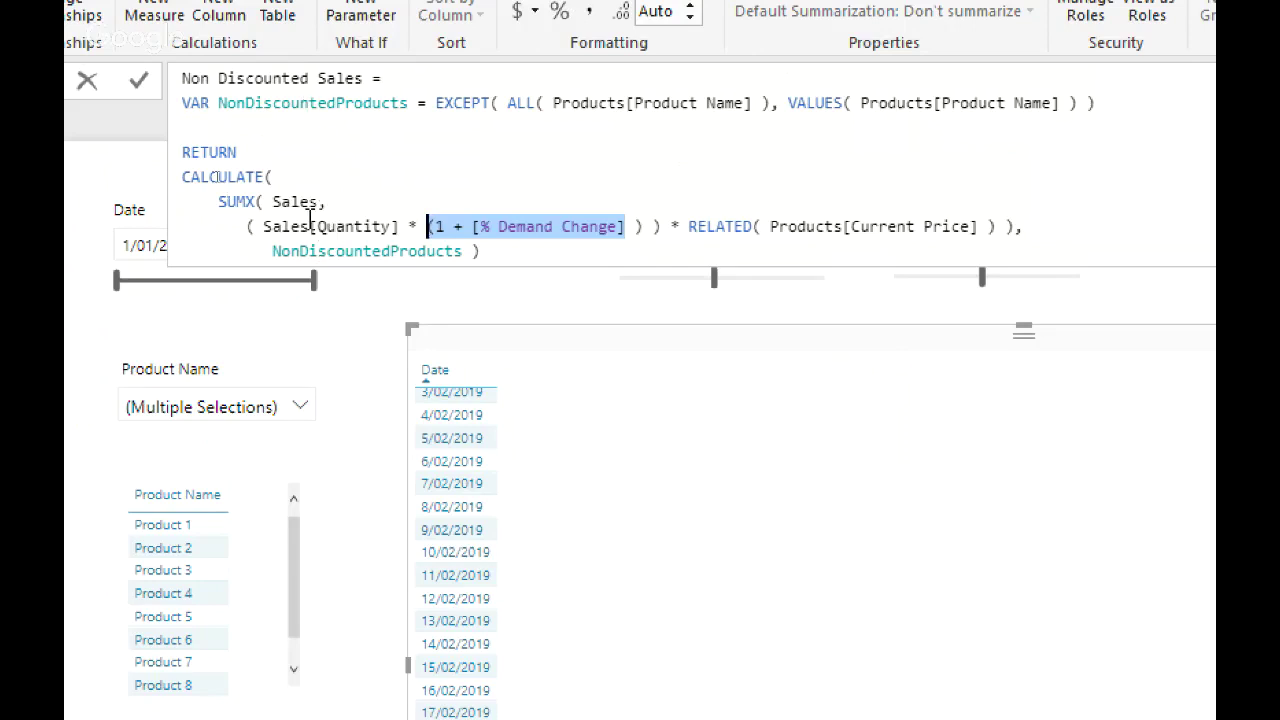
pyautogui.moveTo(243, 201); pyautogui.dragTo(310, 202)
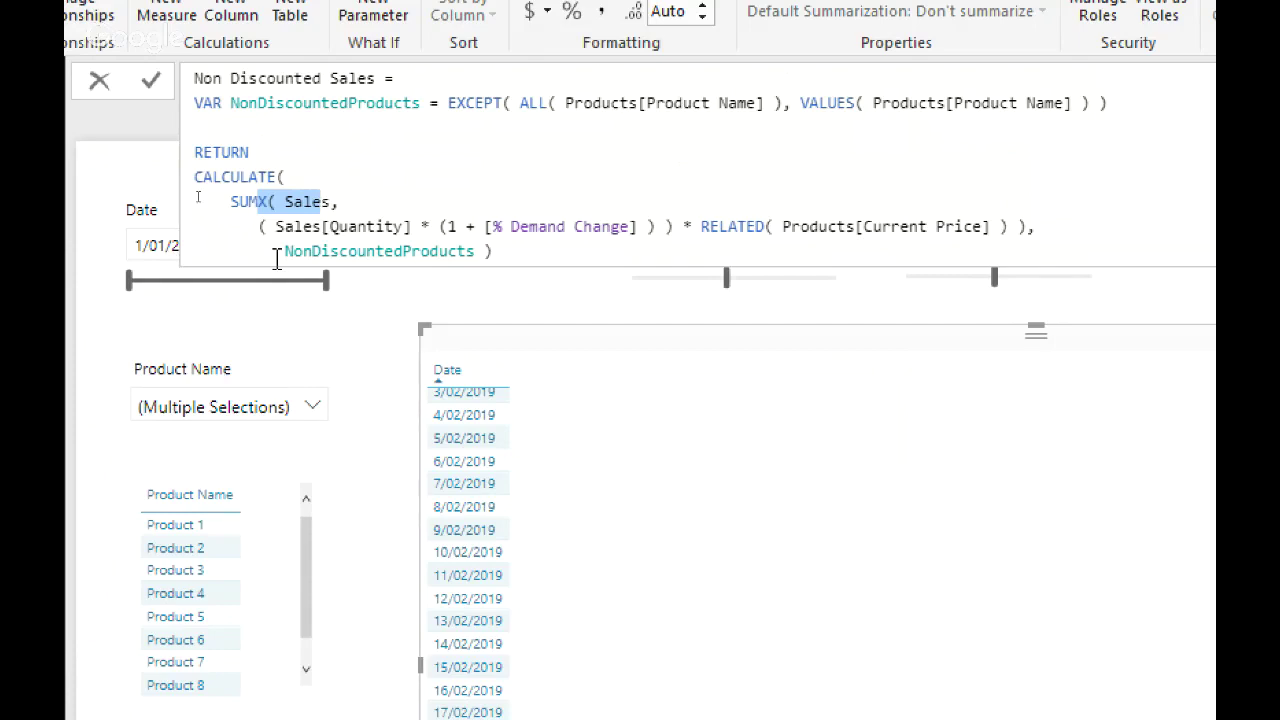
# Step: Look through the Product Name slicer for the selected and unselected products, and close its list
pyautogui.click(315, 409)
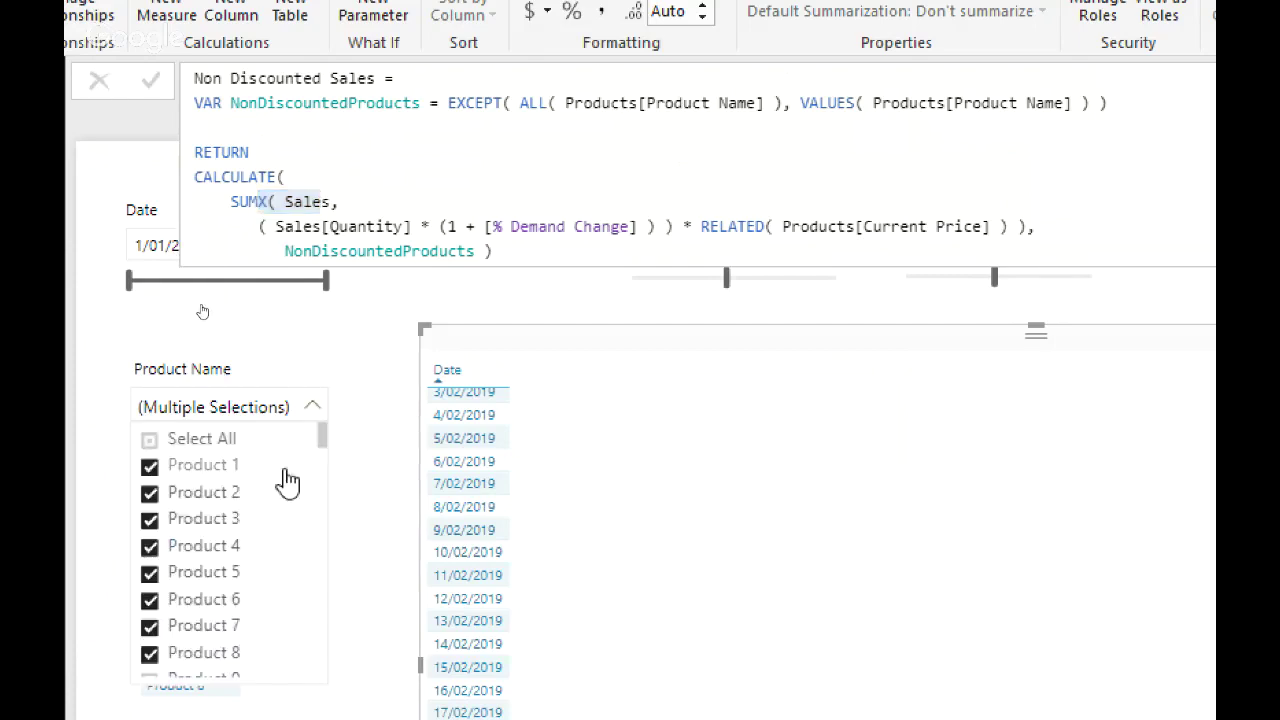
pyautogui.scroll(-5, 283, 490)
pyautogui.scroll(-6, 277, 510)
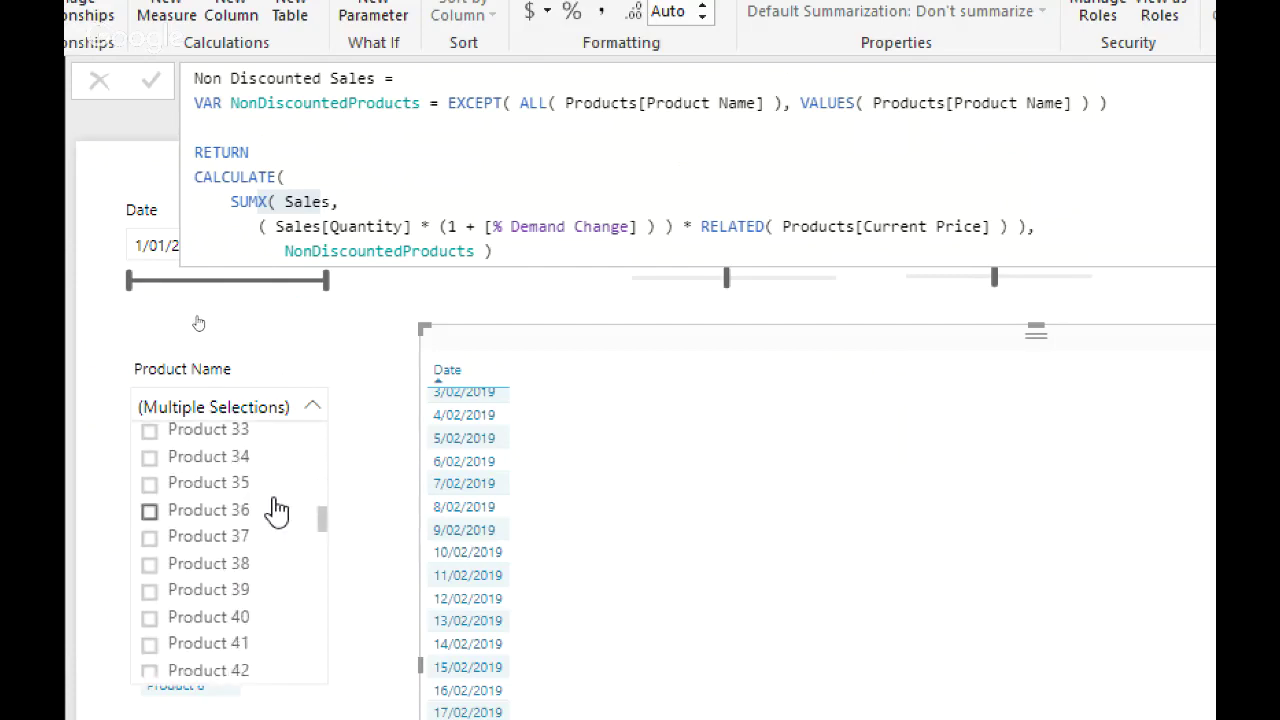
pyautogui.click(312, 406)
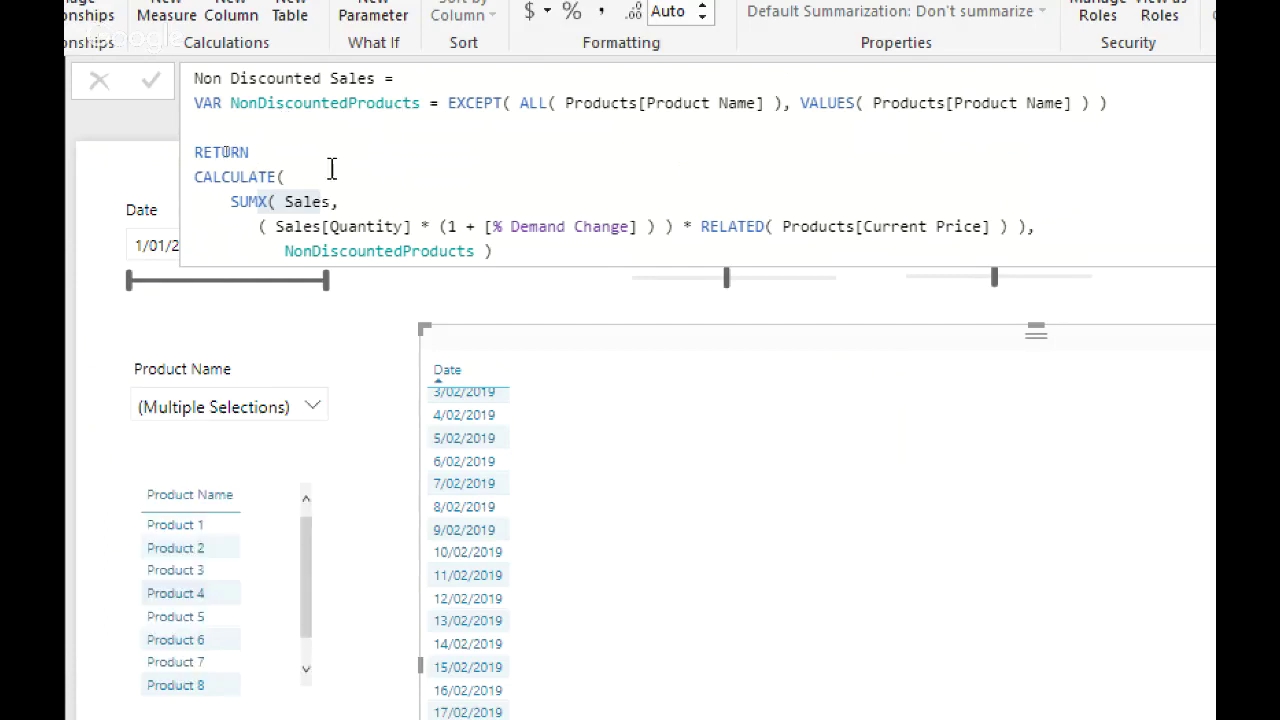
# Step: Examine how CALCULATE in Non Discounted Sales uses NonDiscountedProducts, built with EXCEPT from ALL and VALUES of Products[Product Name]
pyautogui.click(279, 168)
pyautogui.moveTo(280, 172); pyautogui.dragTo(194, 180)
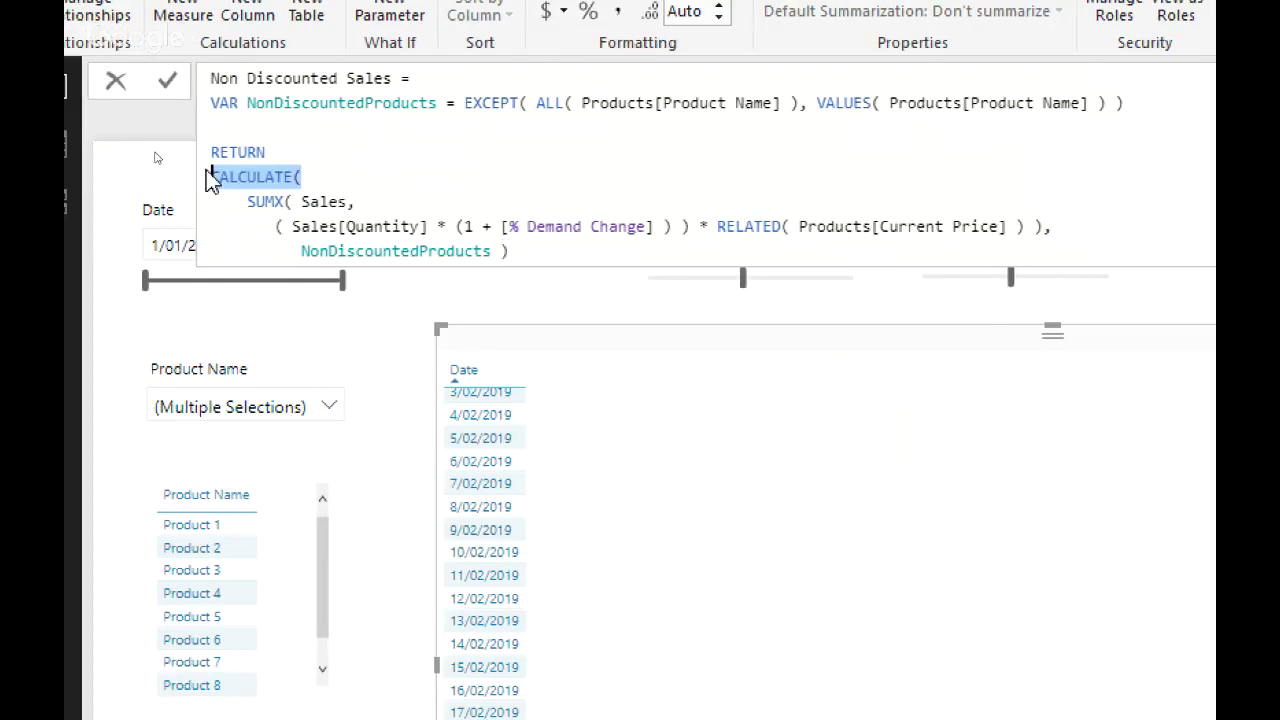
pyautogui.moveTo(304, 201); pyautogui.dragTo(357, 228)
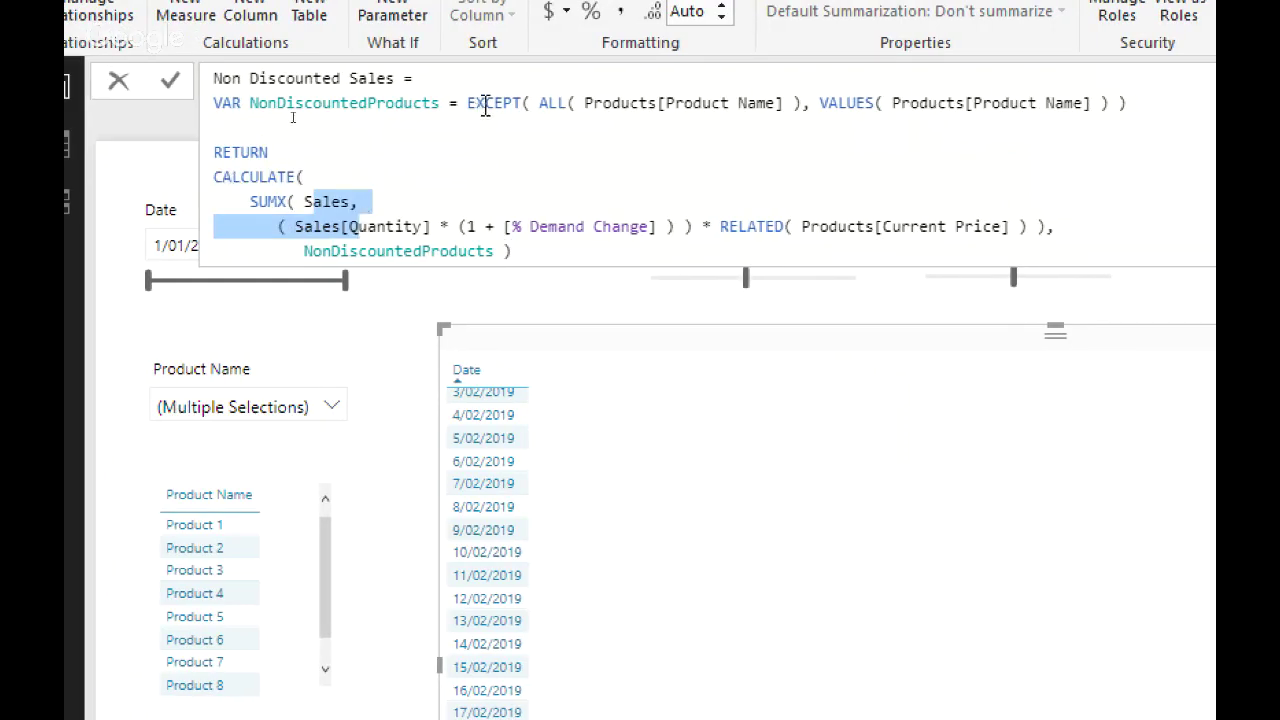
pyautogui.moveTo(466, 103); pyautogui.dragTo(522, 105)
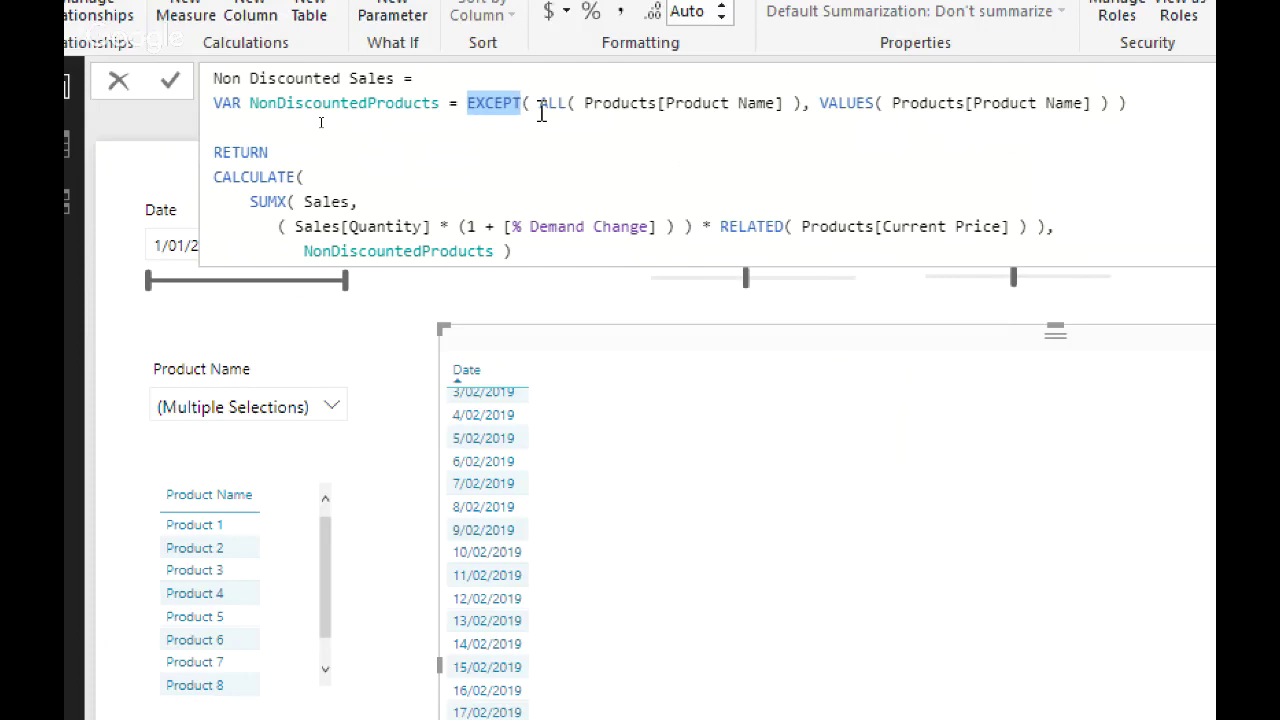
pyautogui.moveTo(541, 112); pyautogui.dragTo(803, 110)
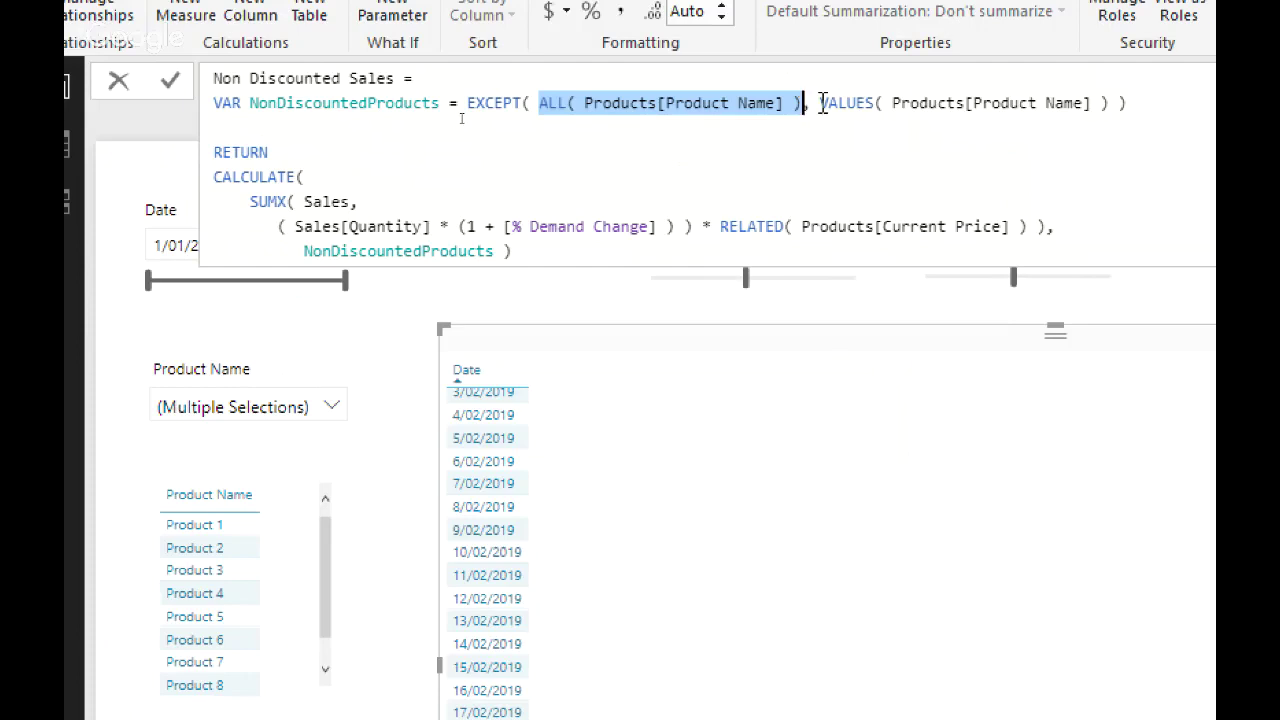
pyautogui.moveTo(820, 104); pyautogui.dragTo(1109, 105)
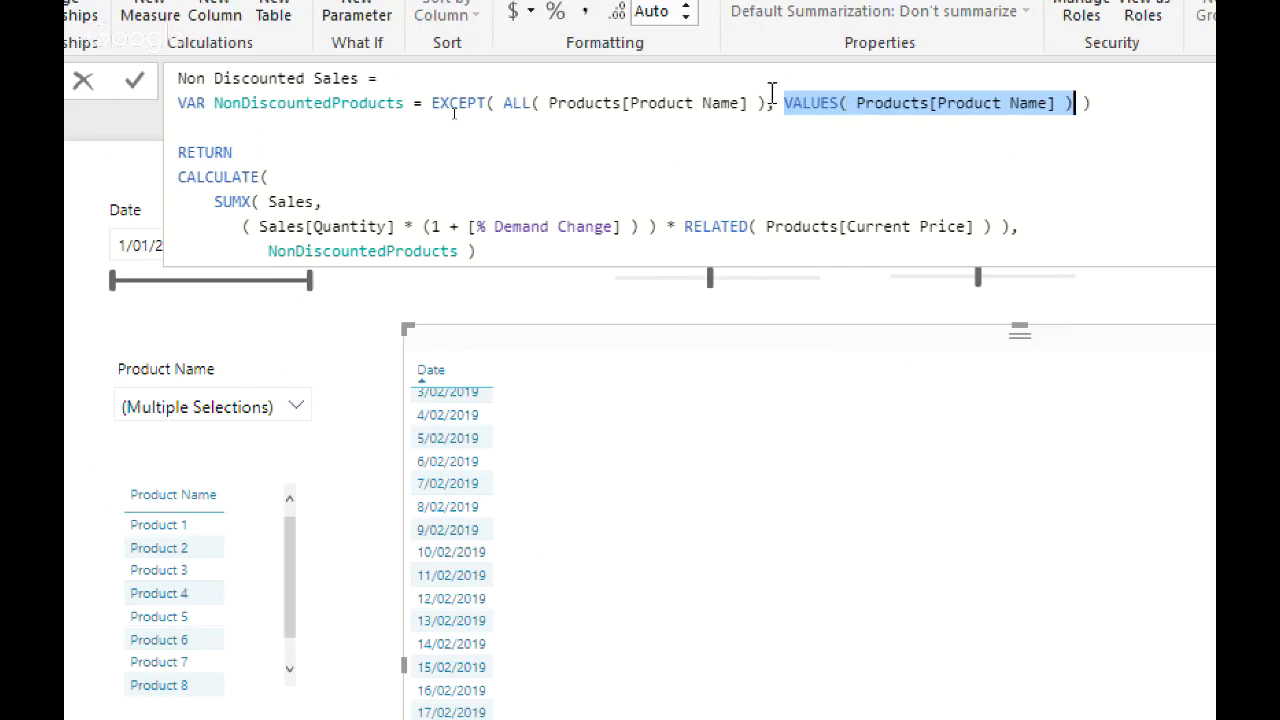
pyautogui.moveTo(767, 103); pyautogui.dragTo(432, 111)
pyautogui.click(490, 111)
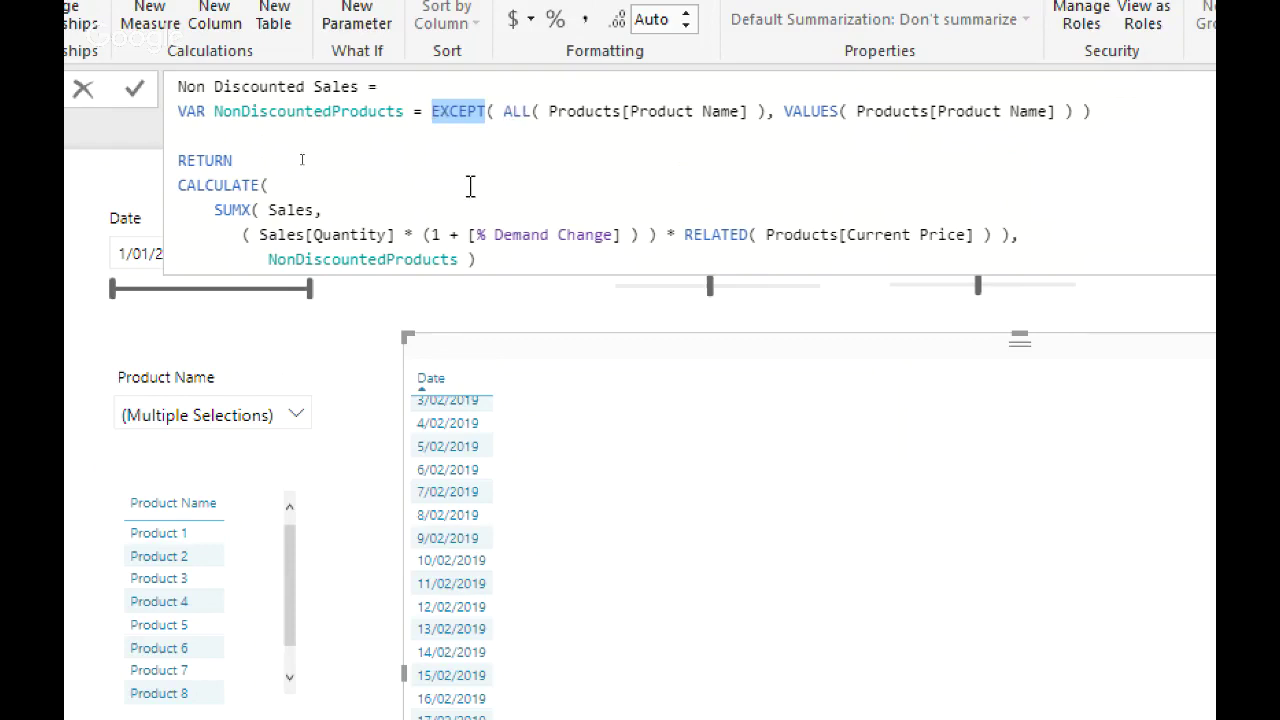
pyautogui.moveTo(459, 261); pyautogui.dragTo(272, 262)
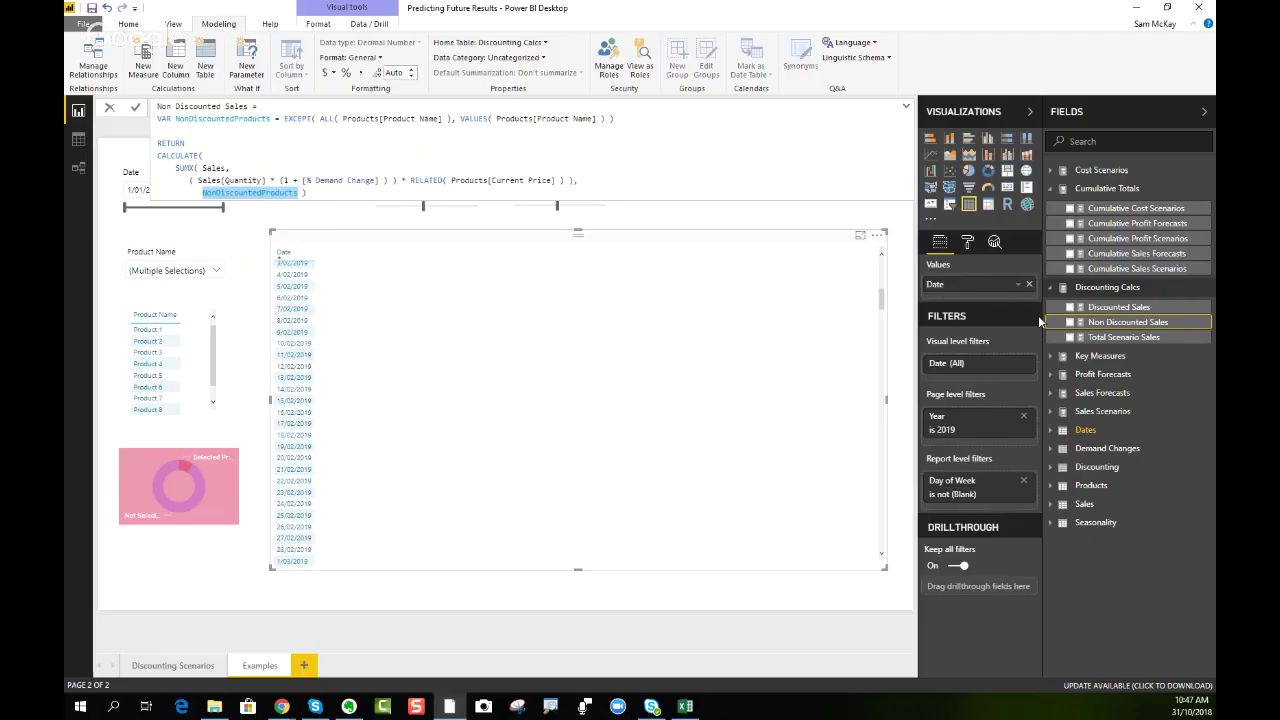
# Step: Examine how Total Scenario Sales adds [Discounted Sales] and [Non Discounted Sales], and collapse the Discounting Calcs measure group
pyautogui.doubleClick(1094, 337)
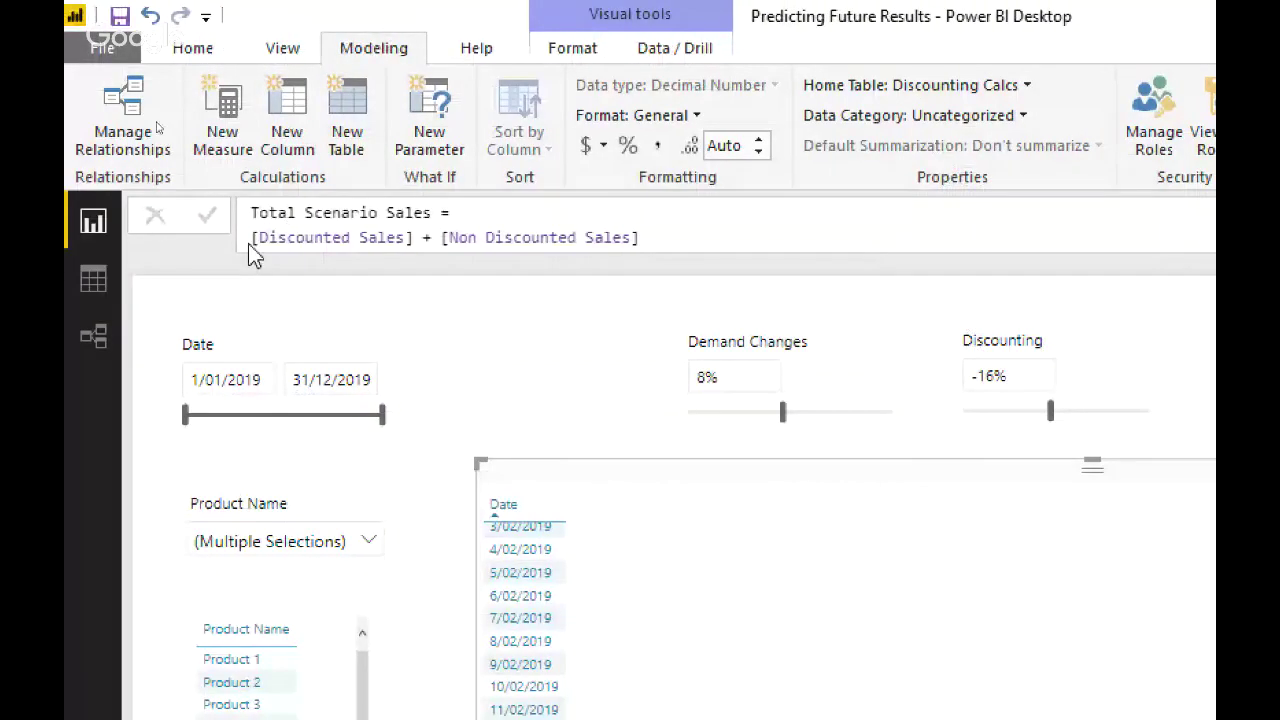
pyautogui.moveTo(250, 243); pyautogui.dragTo(648, 240)
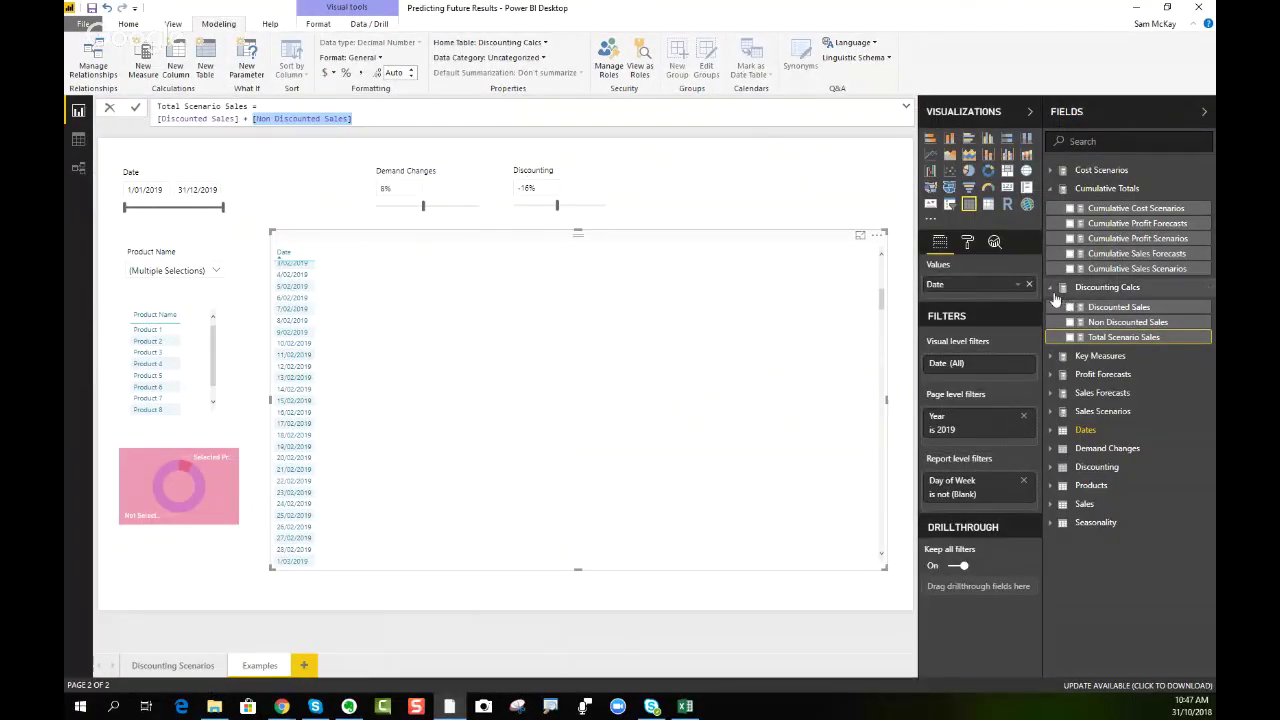
pyautogui.press('Return')
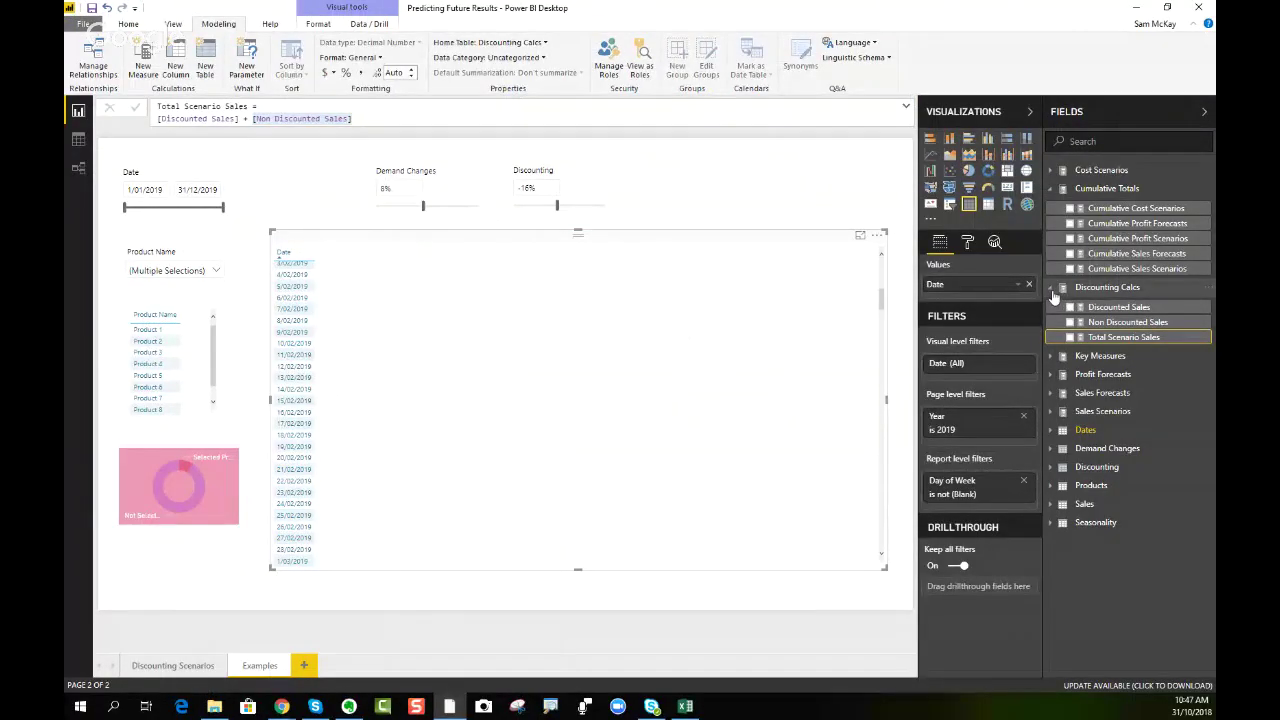
pyautogui.click(1052, 290)
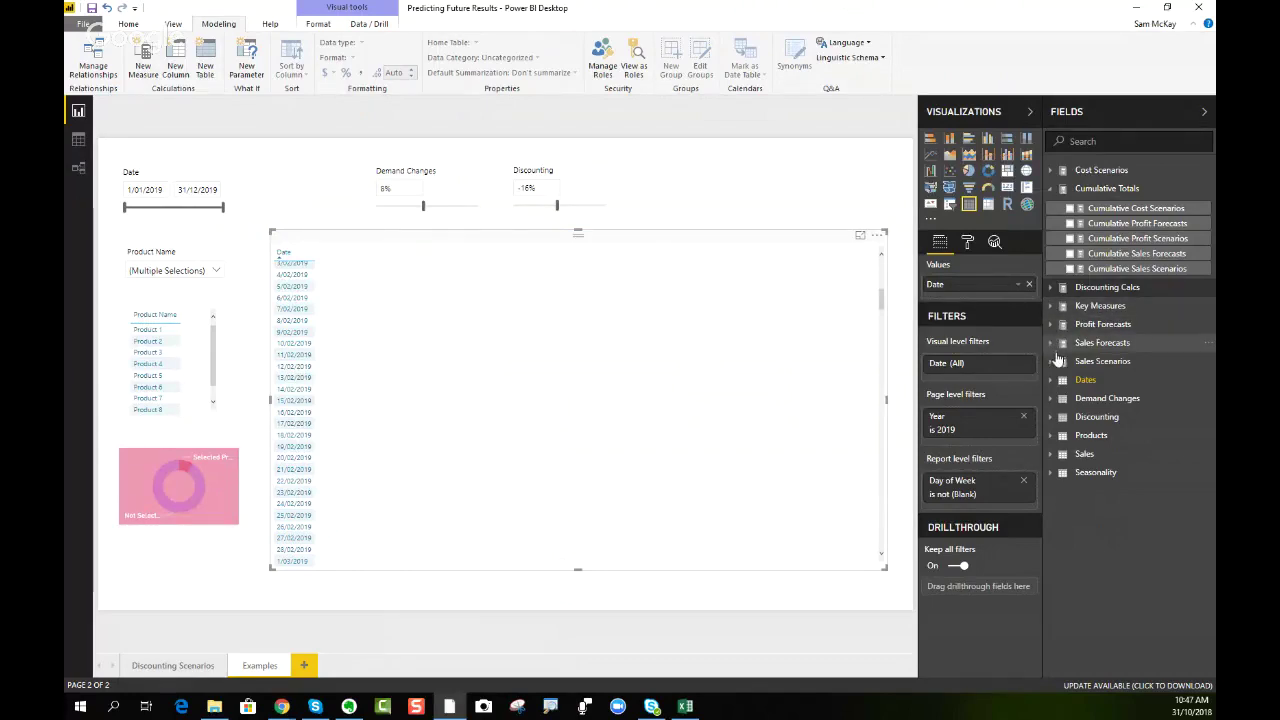
# Step: Add 2016 Scenario Sales, 2017 Scenario Sales and Normalized 2018 Scenario Sales from Sales Scenarios to the date table
pyautogui.click(1053, 361)
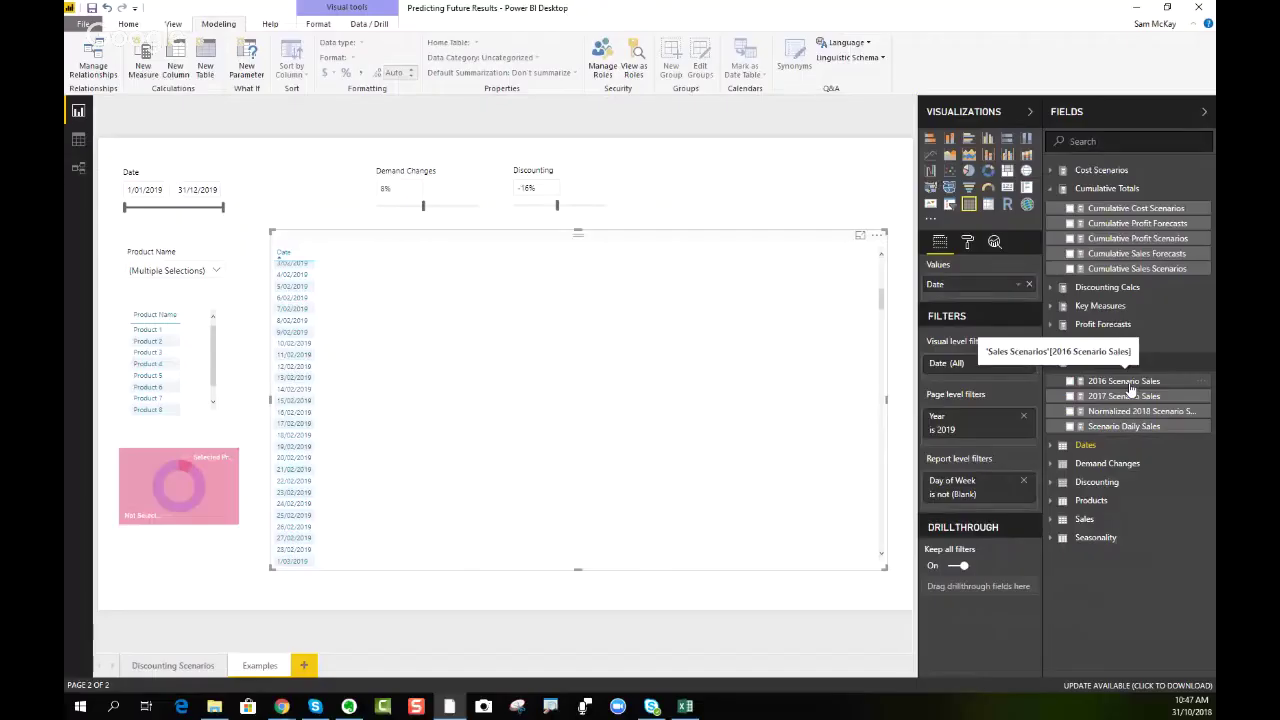
pyautogui.moveTo(1129, 388); pyautogui.dragTo(700, 402)
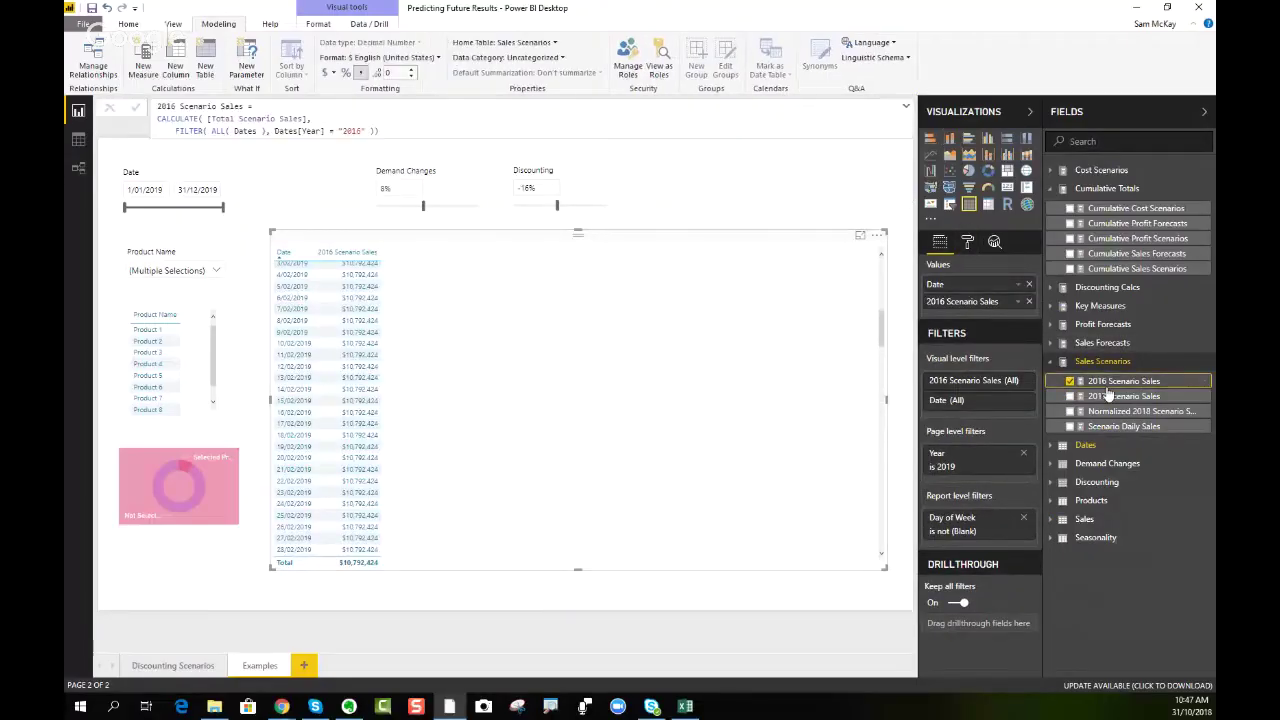
pyautogui.moveTo(1112, 396); pyautogui.dragTo(506, 397)
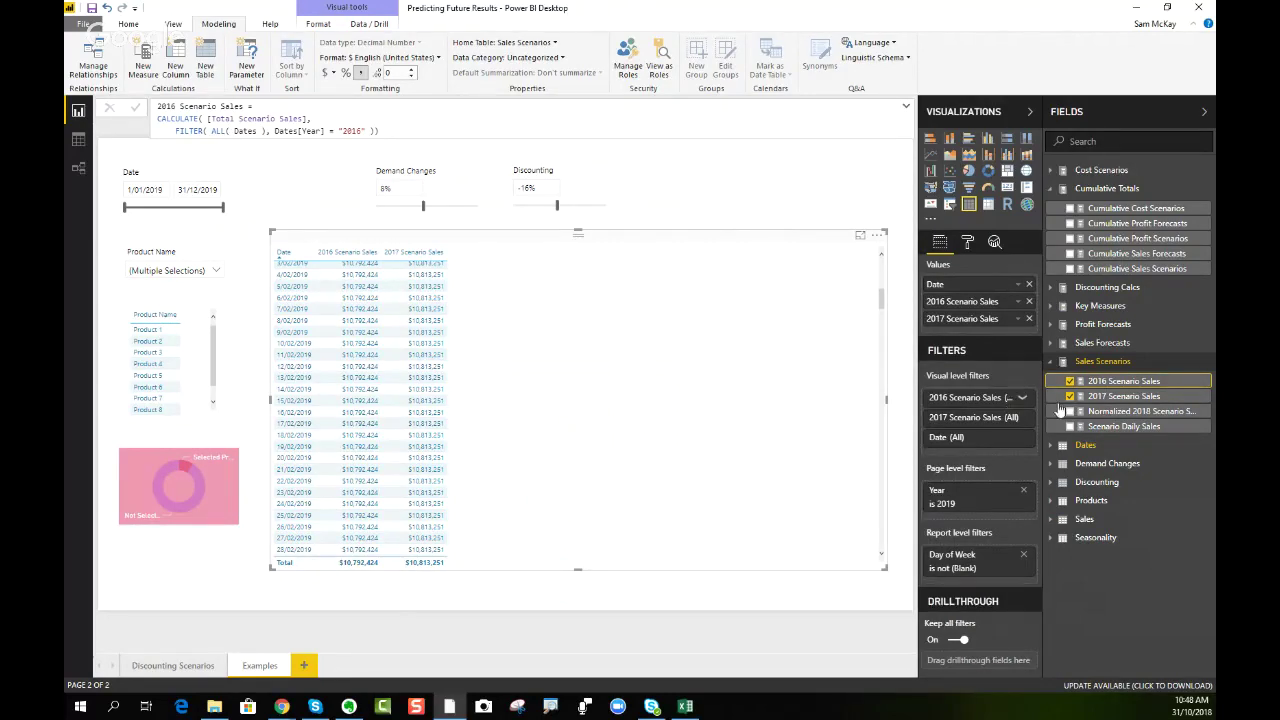
pyautogui.moveTo(1090, 418); pyautogui.dragTo(575, 372)
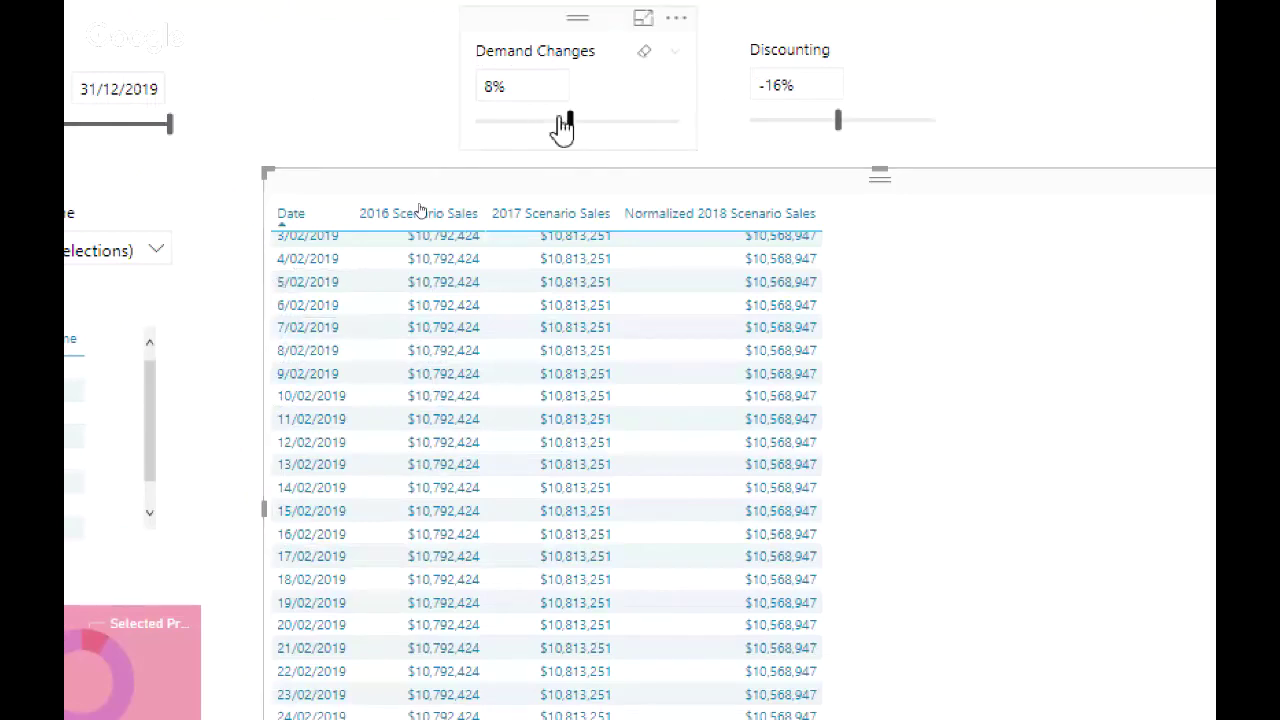
# Step: Try a scenario with Demand Changes at 18% and Discounting at -20%, checking the scenario sales columns
pyautogui.moveTo(571, 129); pyautogui.dragTo(620, 132)
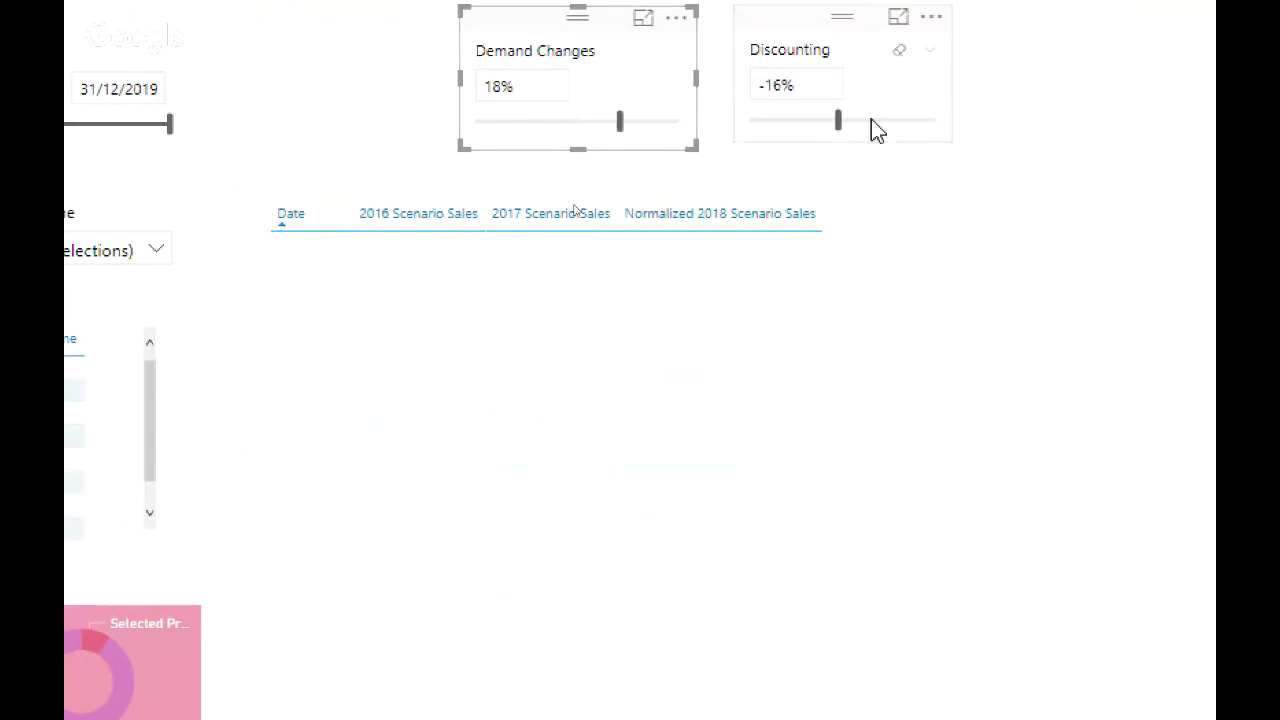
pyautogui.moveTo(838, 125); pyautogui.dragTo(818, 124)
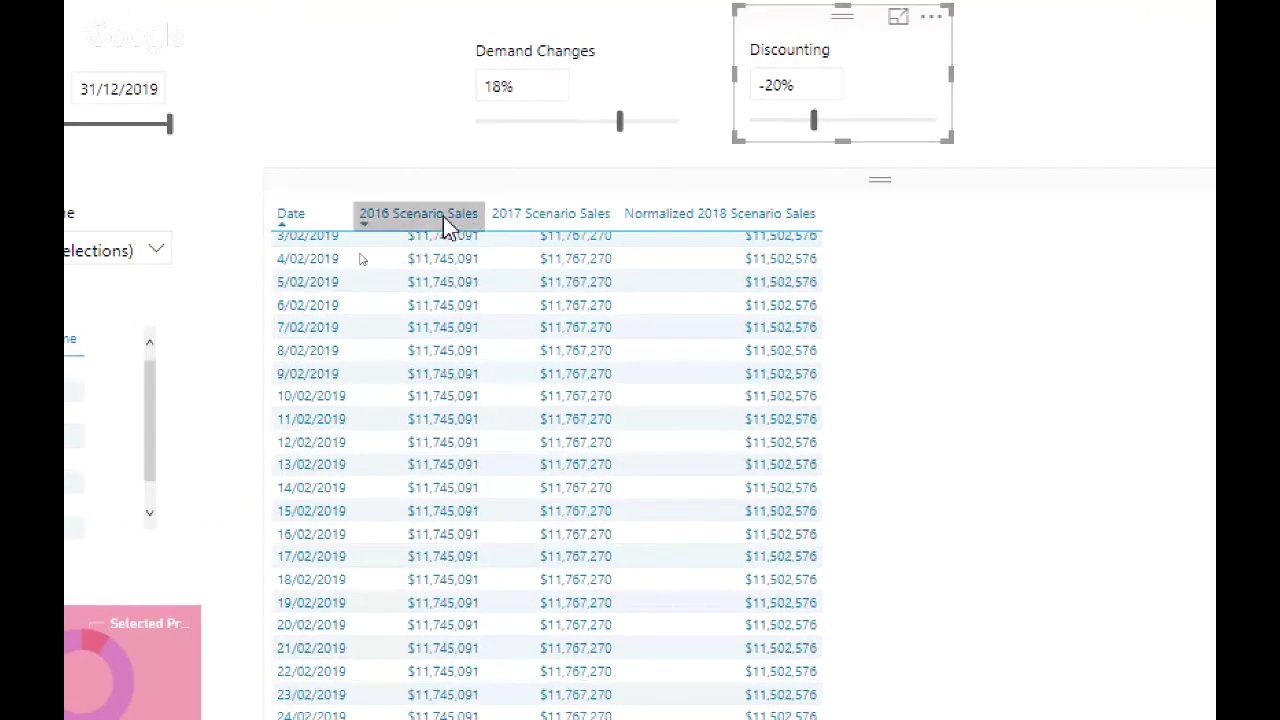
pyautogui.scroll(1, 591, 115)
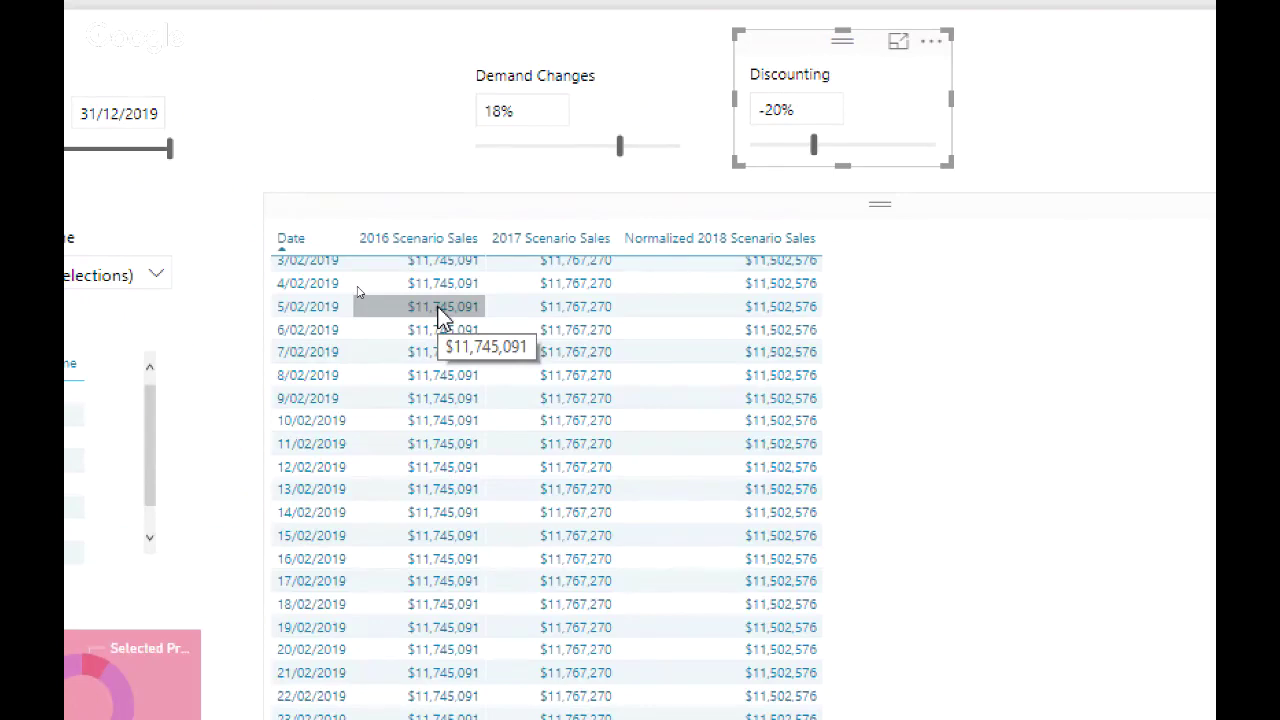
# Step: Set both Discounting and Demand Changes to 0% to check the scenario sales without any adjustment
pyautogui.click(813, 113)
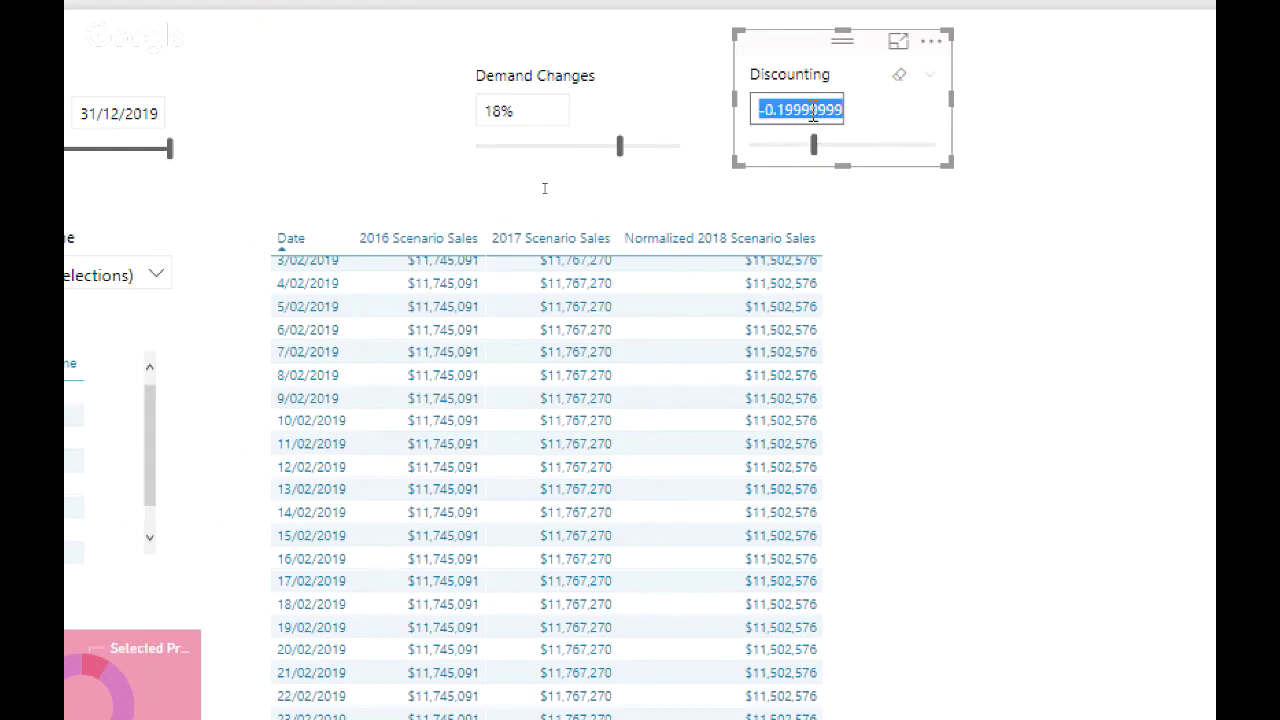
pyautogui.write('0')
pyautogui.press('Return')
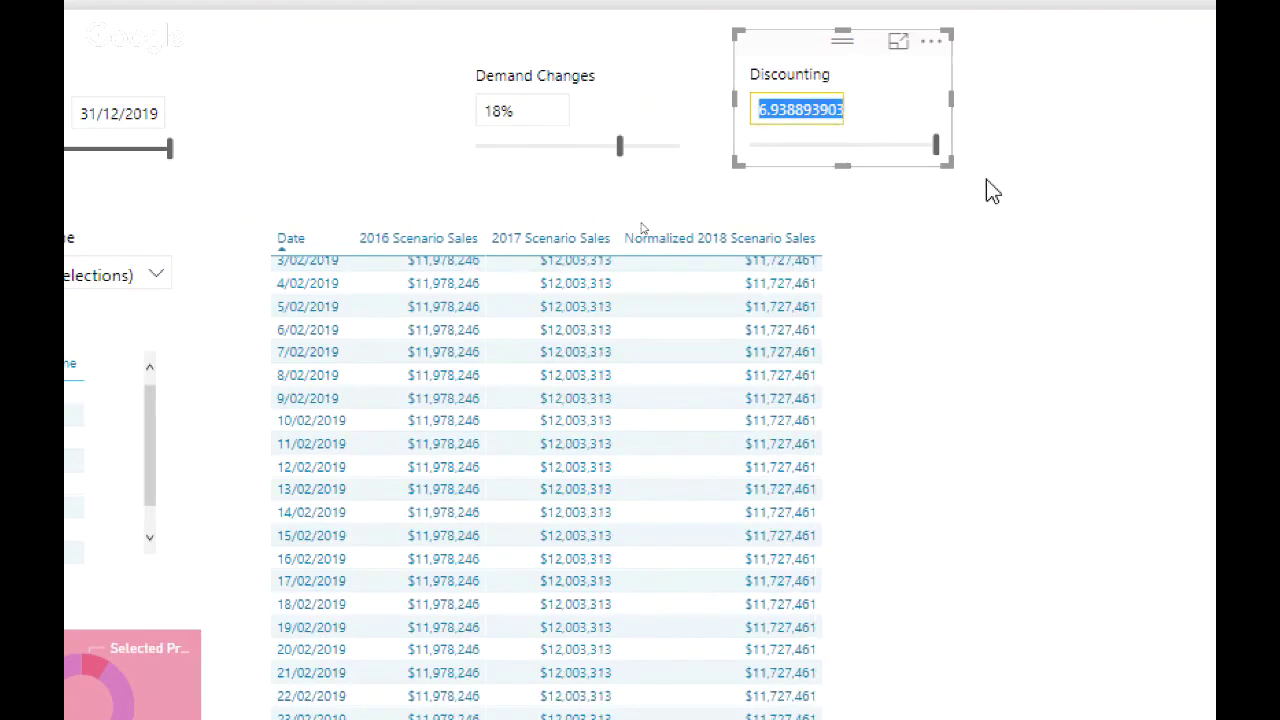
pyautogui.moveTo(940, 153)
pyautogui.mouseDown()
pyautogui.moveTo(908, 154)
pyautogui.moveTo(945, 154)
pyautogui.mouseUp()
pyautogui.moveTo(621, 156); pyautogui.dragTo(530, 170)
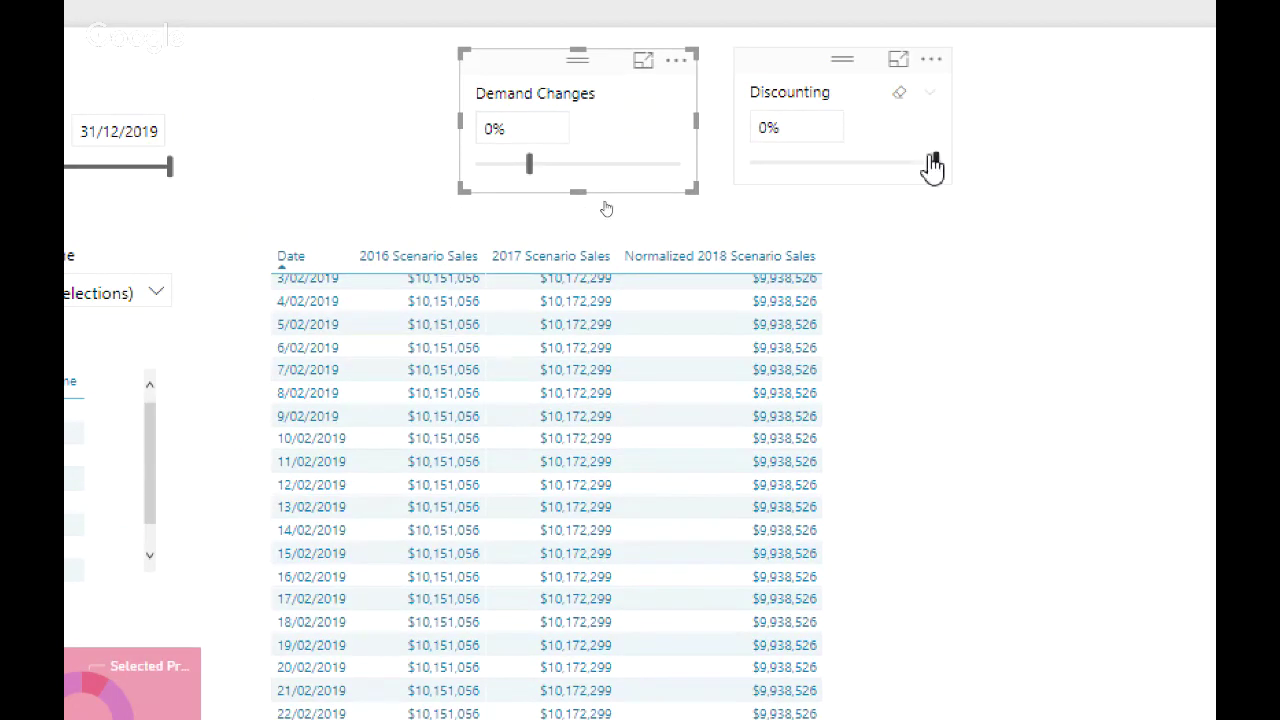
# Step: Set Discounting to -12% and Demand Changes to 8%
pyautogui.moveTo(937, 160); pyautogui.dragTo(851, 162)
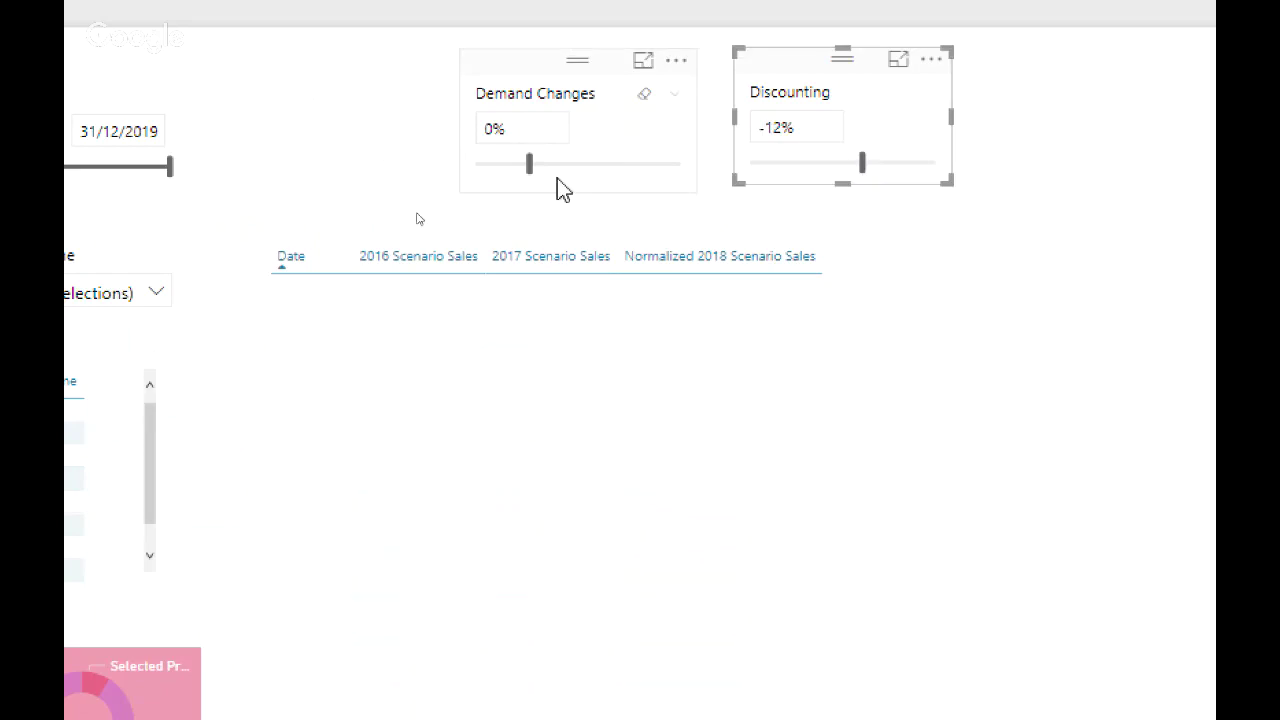
pyautogui.moveTo(526, 168); pyautogui.dragTo(571, 168)
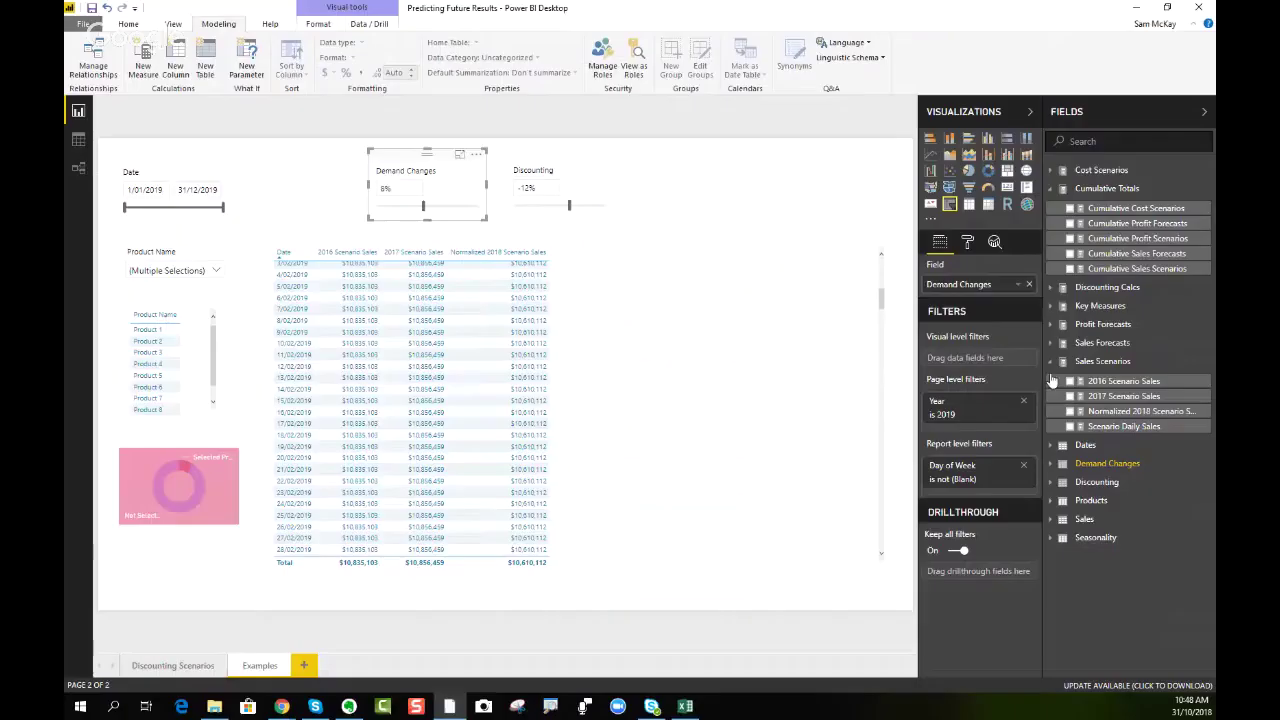
# Step: Open the full Scenario Daily Sales formula and add that measure to the date table
pyautogui.click(1124, 426)
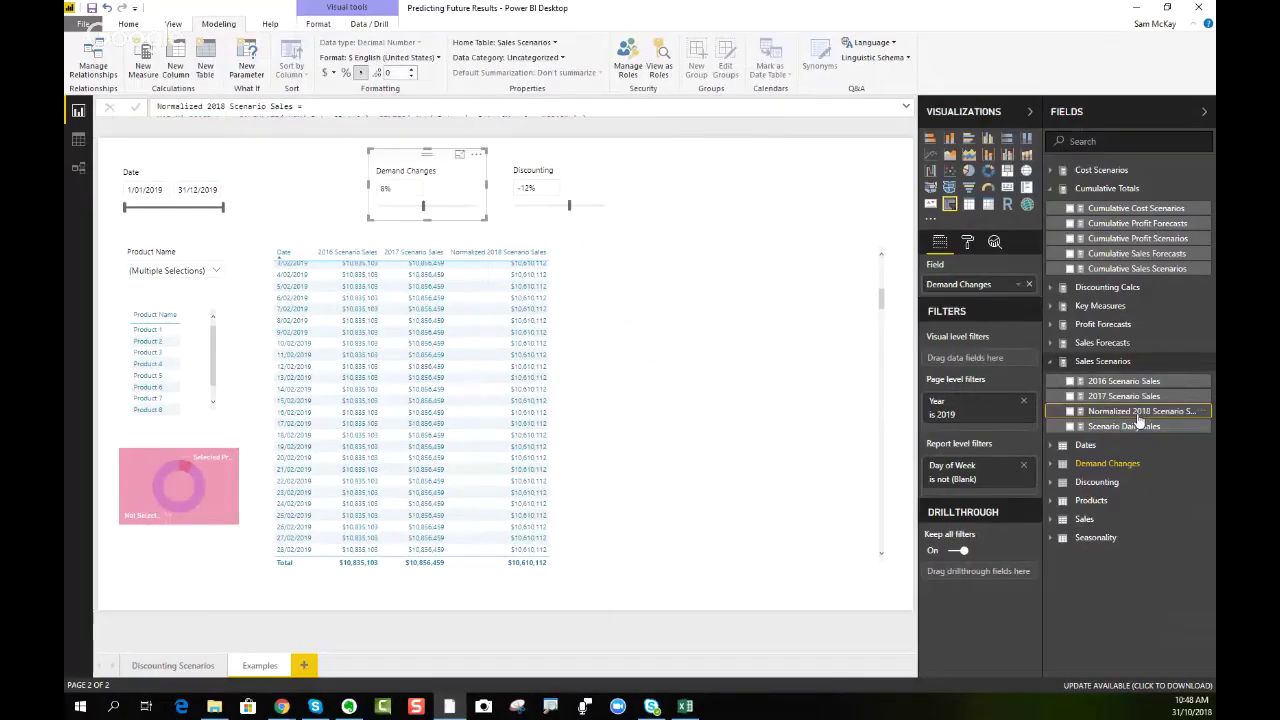
pyautogui.click(906, 106)
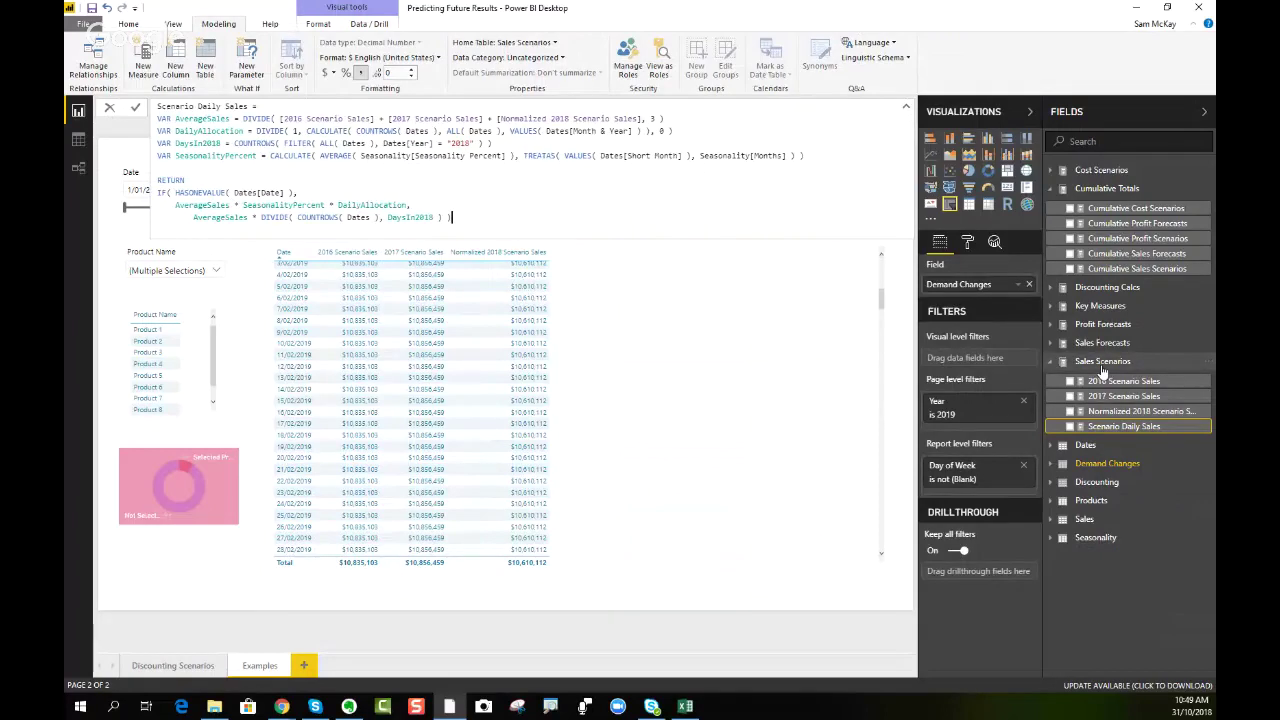
pyautogui.moveTo(1124, 426); pyautogui.dragTo(687, 418)
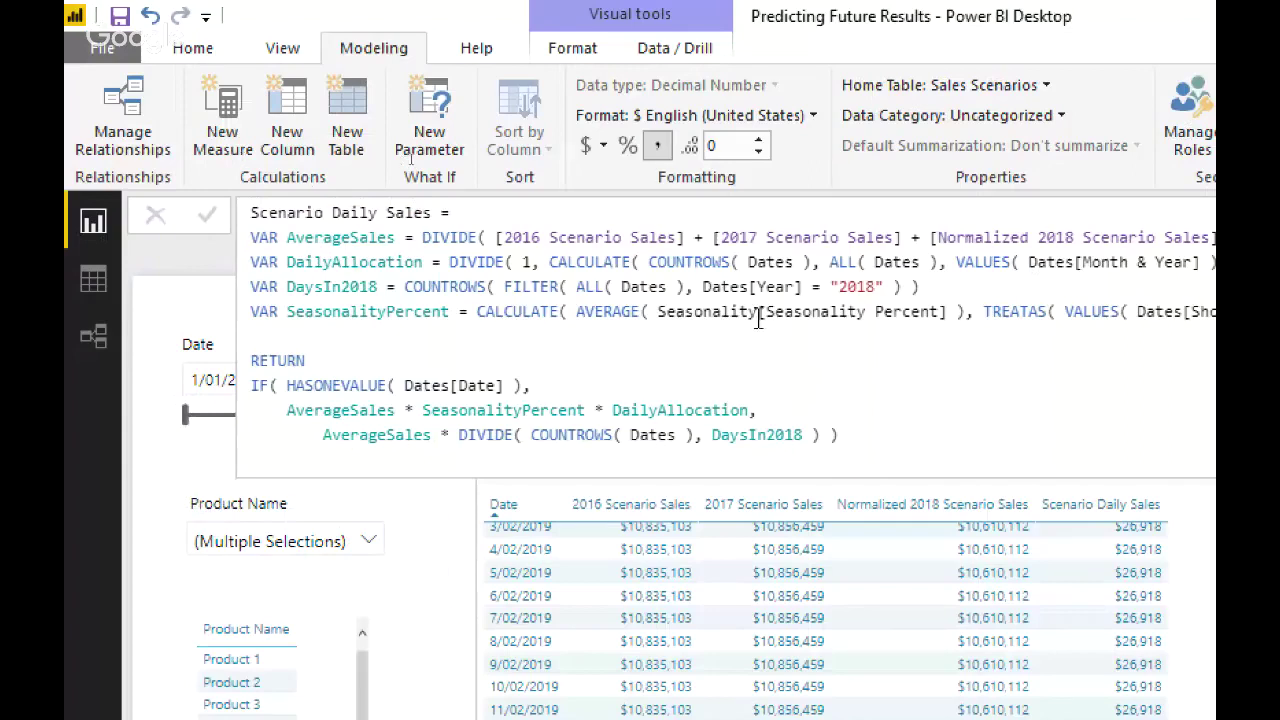
# Step: In the Scenario Daily Sales formula, change the year filter to "2019" and rename the variable and its reference to DaysIn2019
pyautogui.click(869, 286)
pyautogui.press('BackSpace')
pyautogui.write('9')
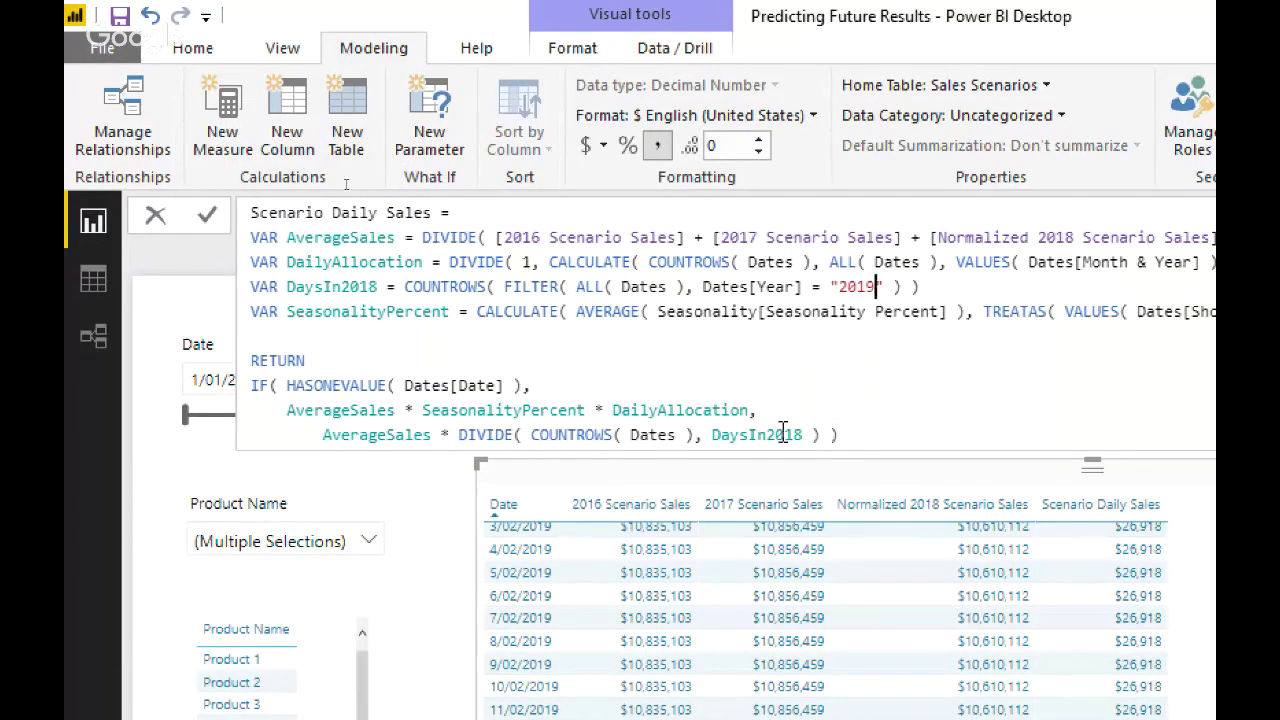
pyautogui.click(381, 286)
pyautogui.press('BackSpace')
pyautogui.write('9')
pyautogui.click(803, 435)
pyautogui.press('BackSpace')
pyautogui.write('9')
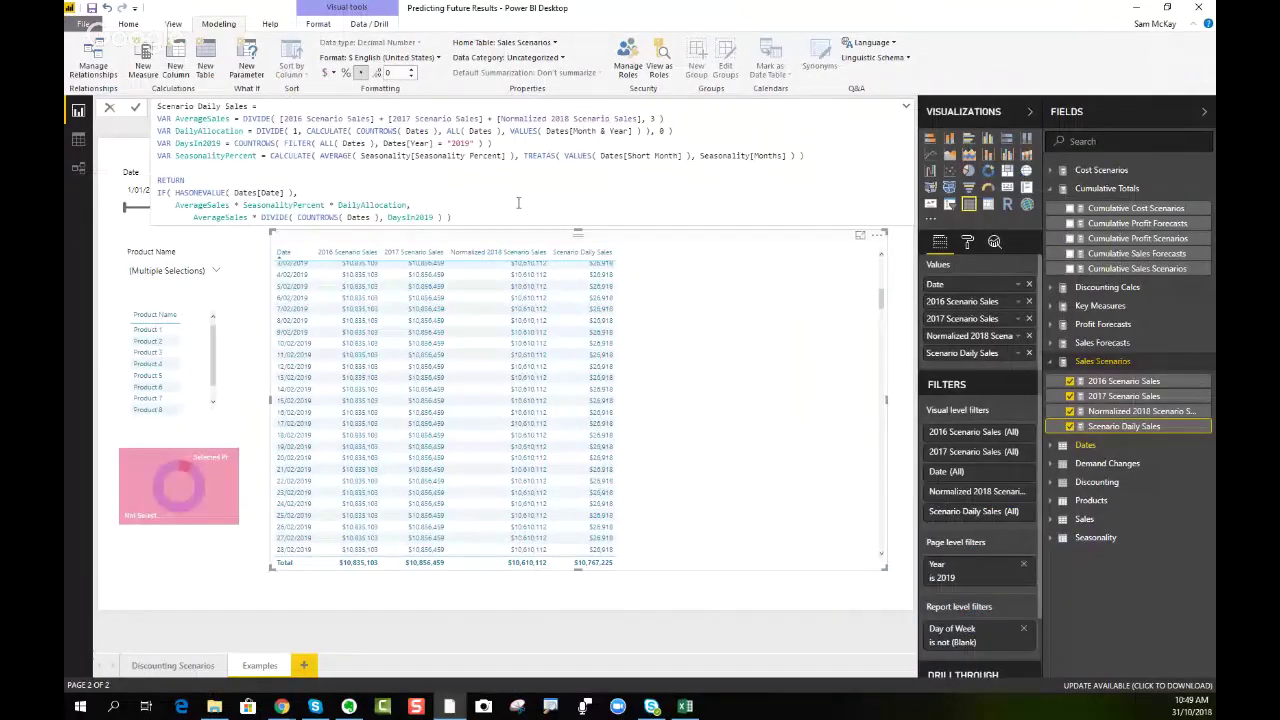
pyautogui.press('Return')
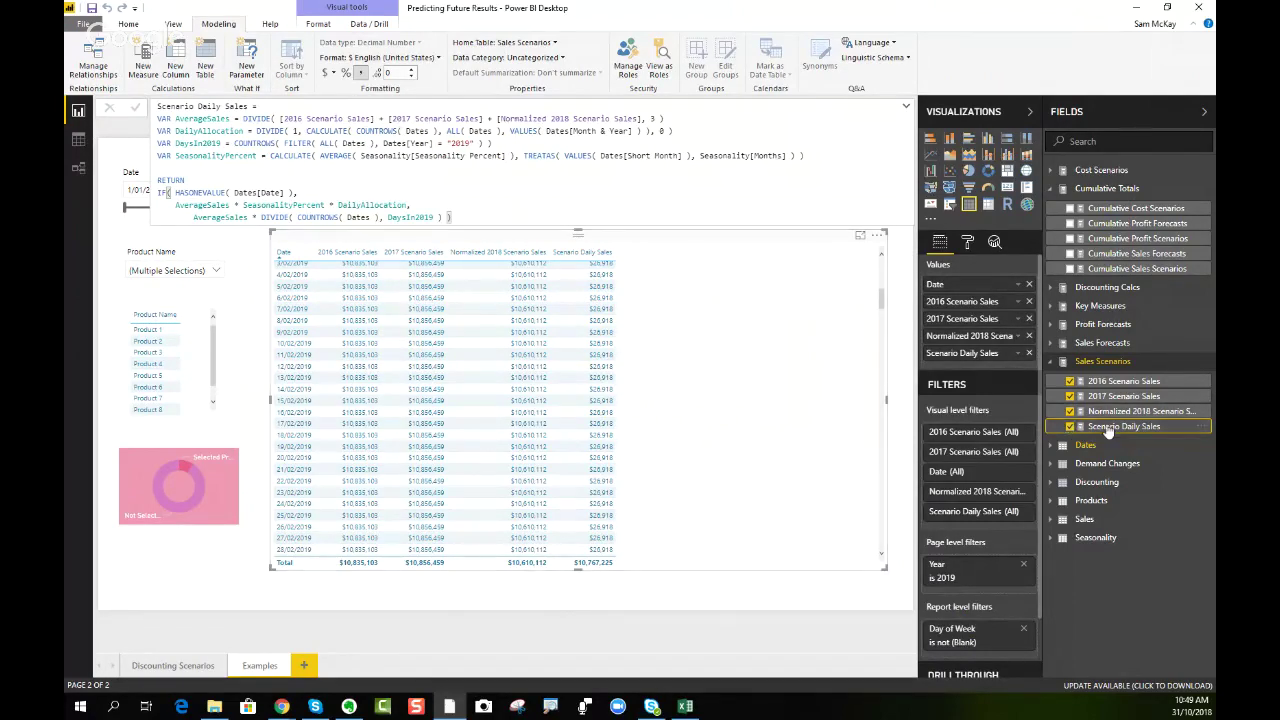
# Step: Remove the 2016, 2017 and normalized 2018 scenario columns from the table and add Forecast Daily Sales alongside Scenario Daily Sales
pyautogui.scroll(9, 578, 280)
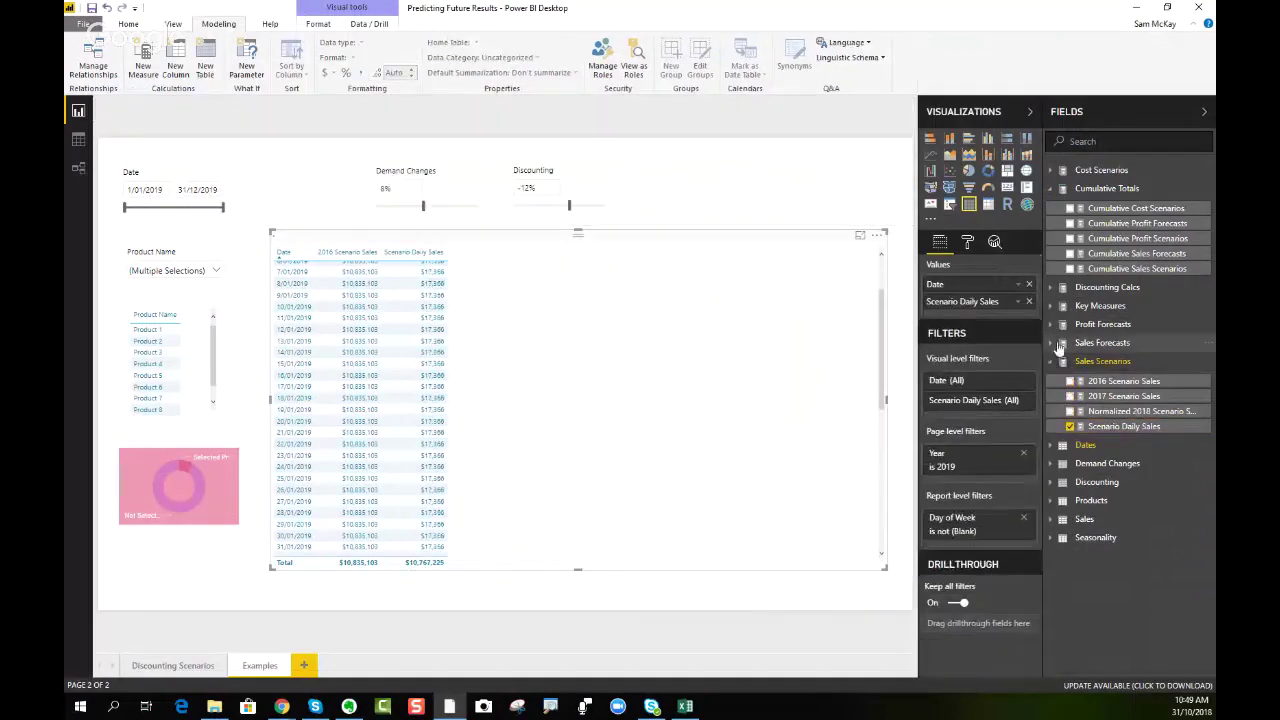
pyautogui.click(1102, 342)
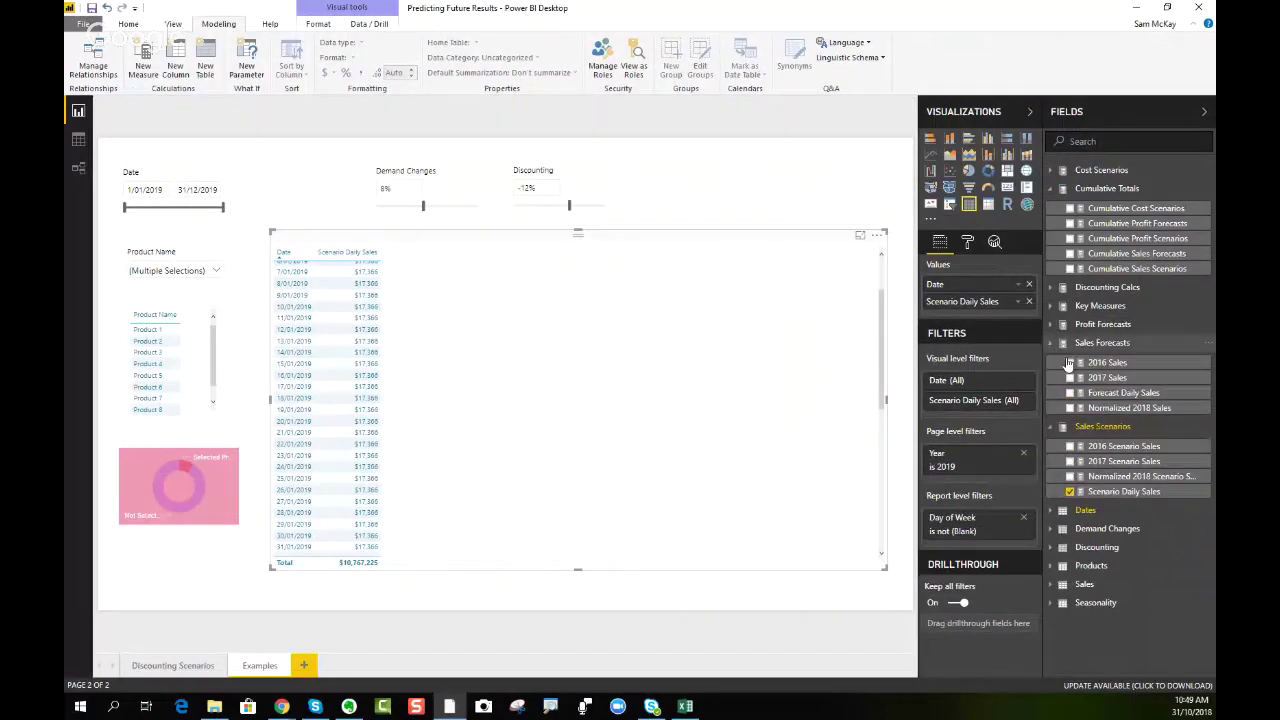
pyautogui.click(1101, 396)
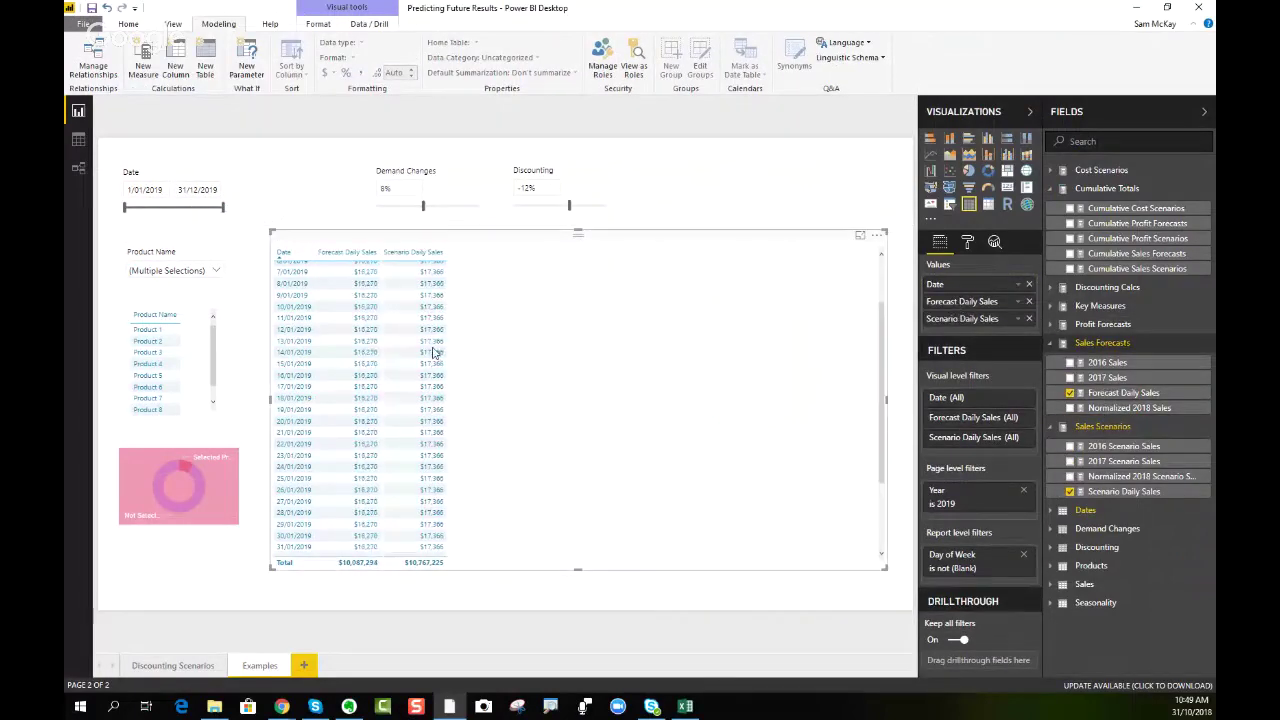
pyautogui.scroll(2, 368, 388)
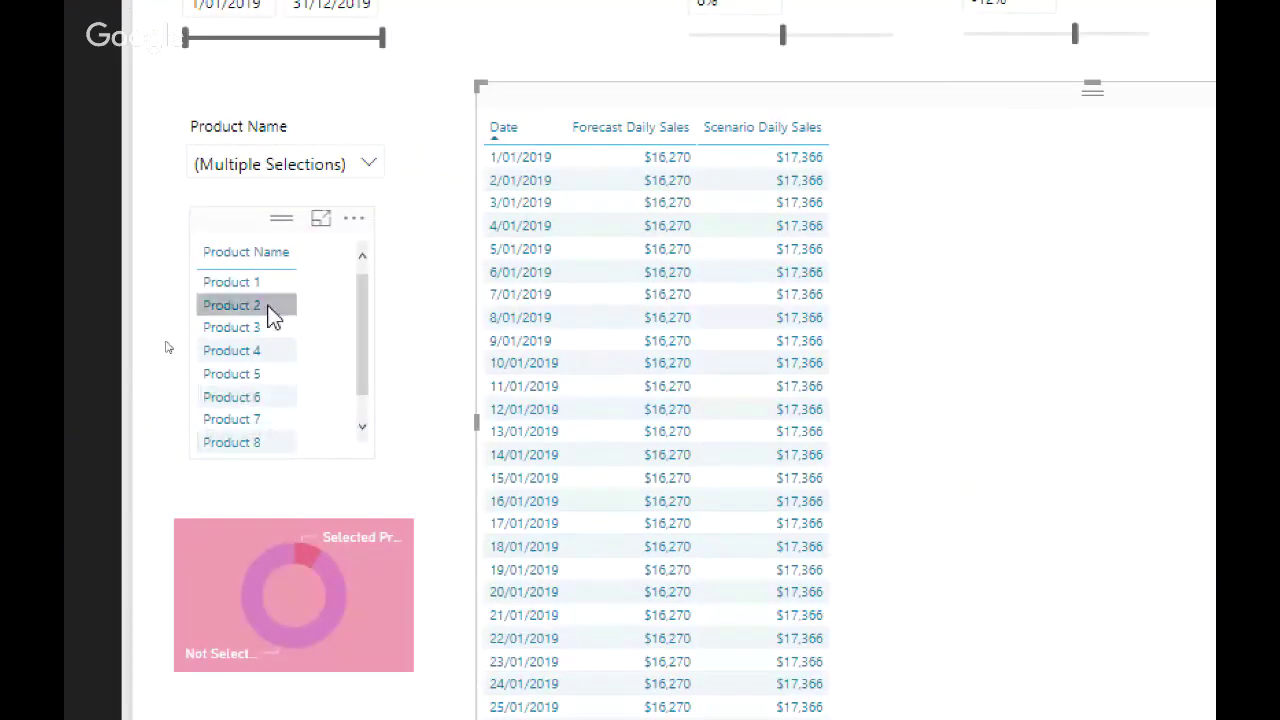
pyautogui.moveTo(305, 566)
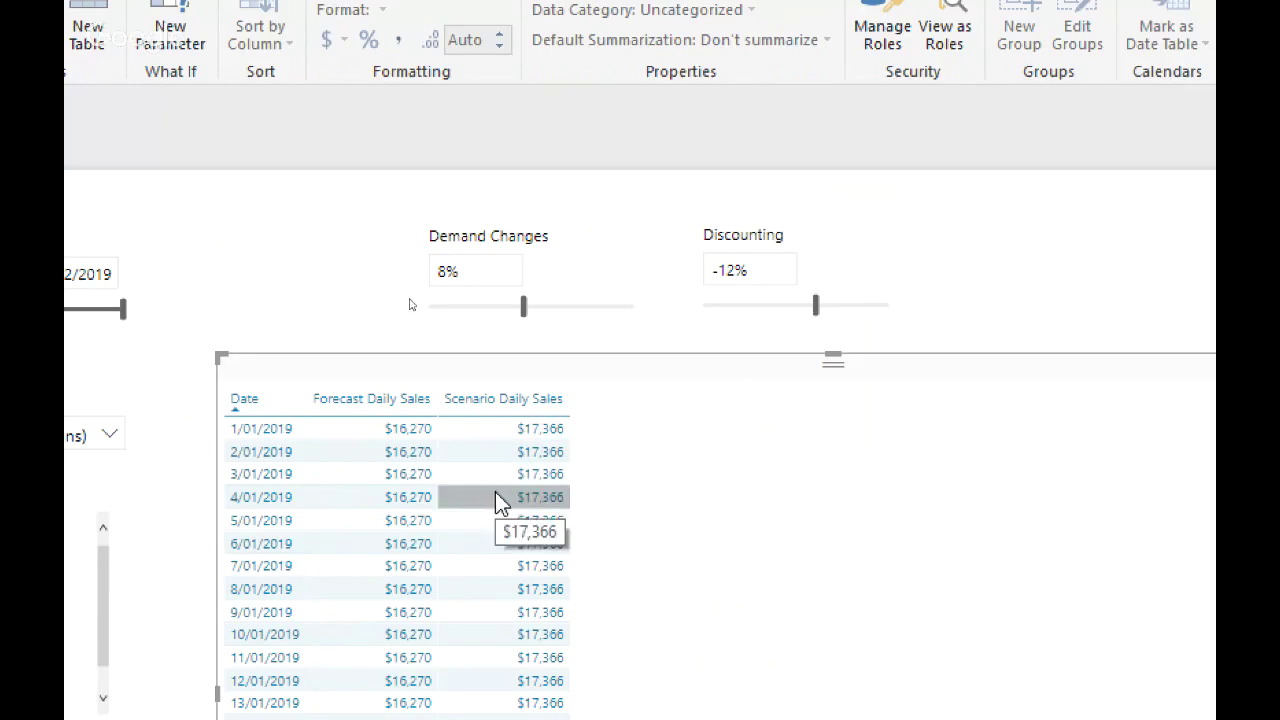
pyautogui.scroll(-2, 495, 491)
pyautogui.scroll(-5, 488, 565)
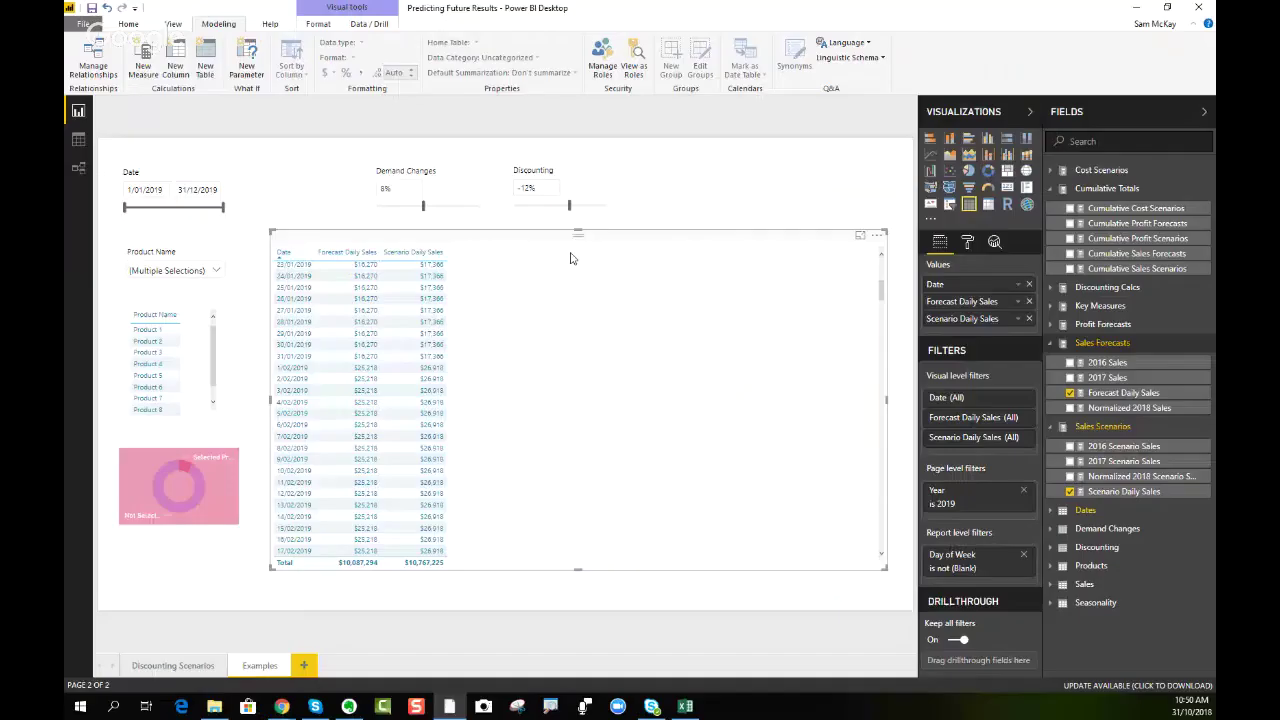
# Step: Add Cumulative Sales Scenarios from Cumulative Totals to the table and slightly narrow the table from its left edge
pyautogui.click(1113, 270)
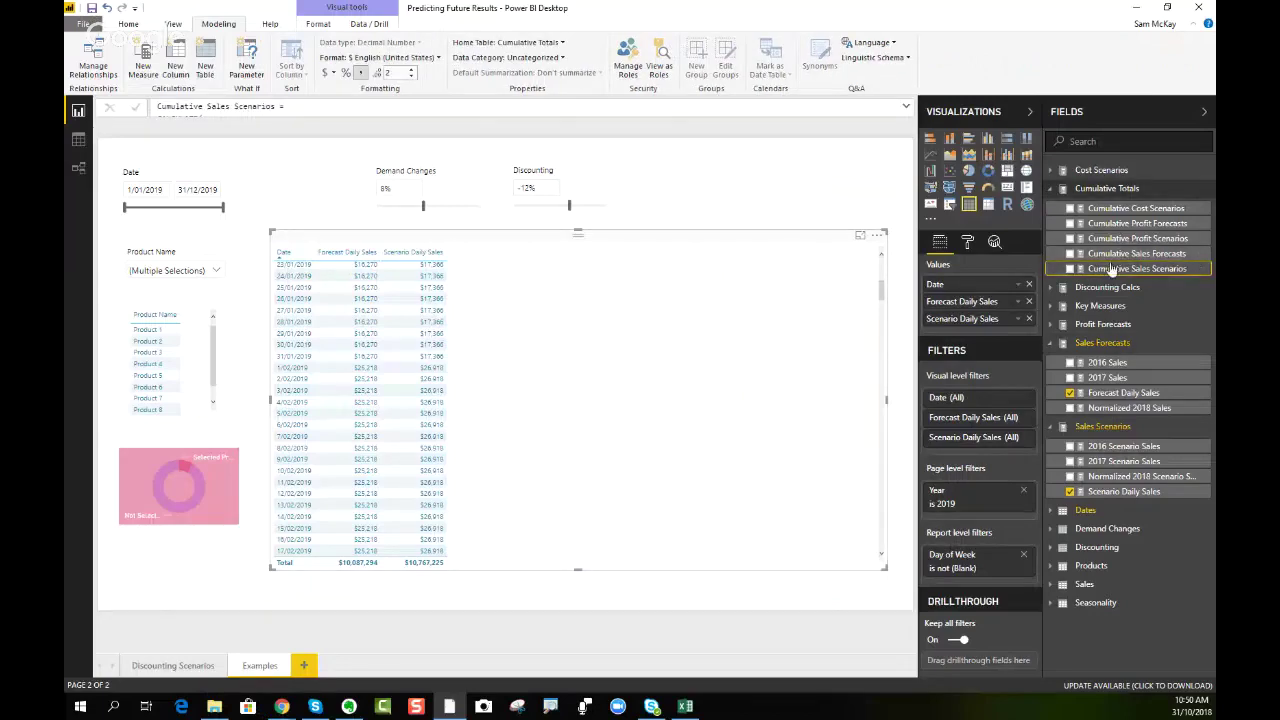
pyautogui.moveTo(1113, 270); pyautogui.dragTo(600, 383)
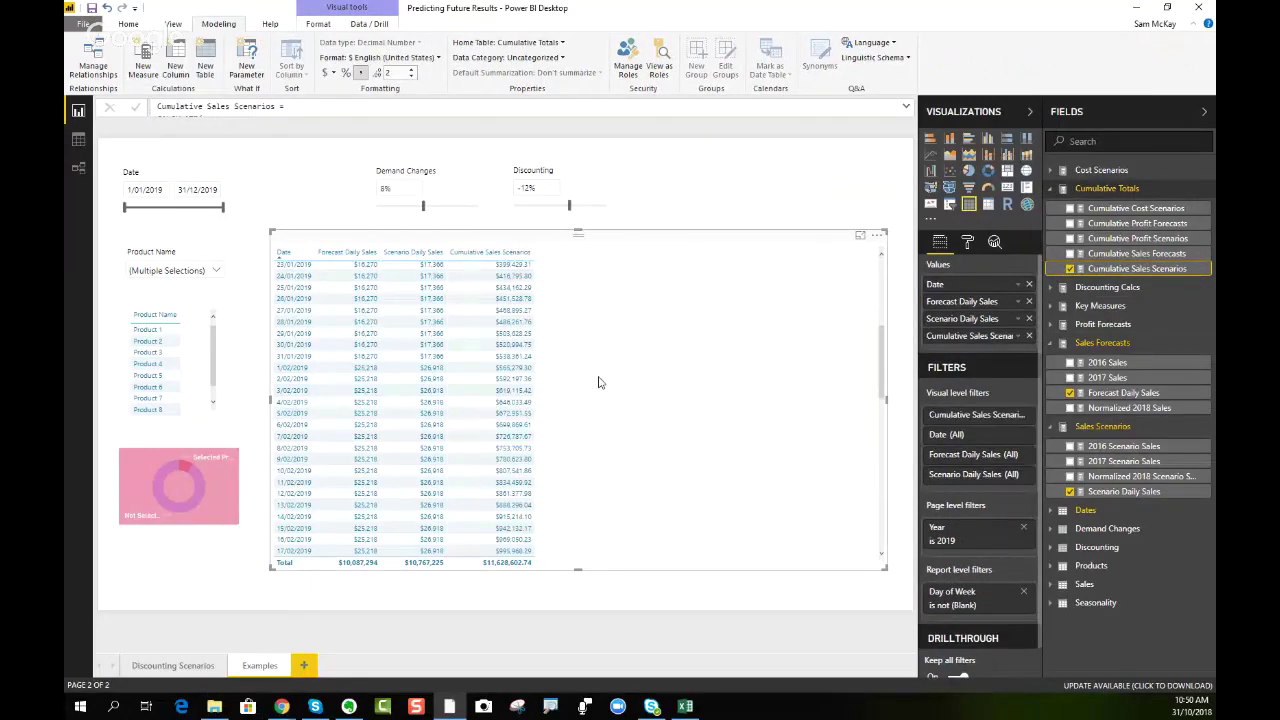
pyautogui.scroll(1, 590, 376)
pyautogui.scroll(7, 588, 376)
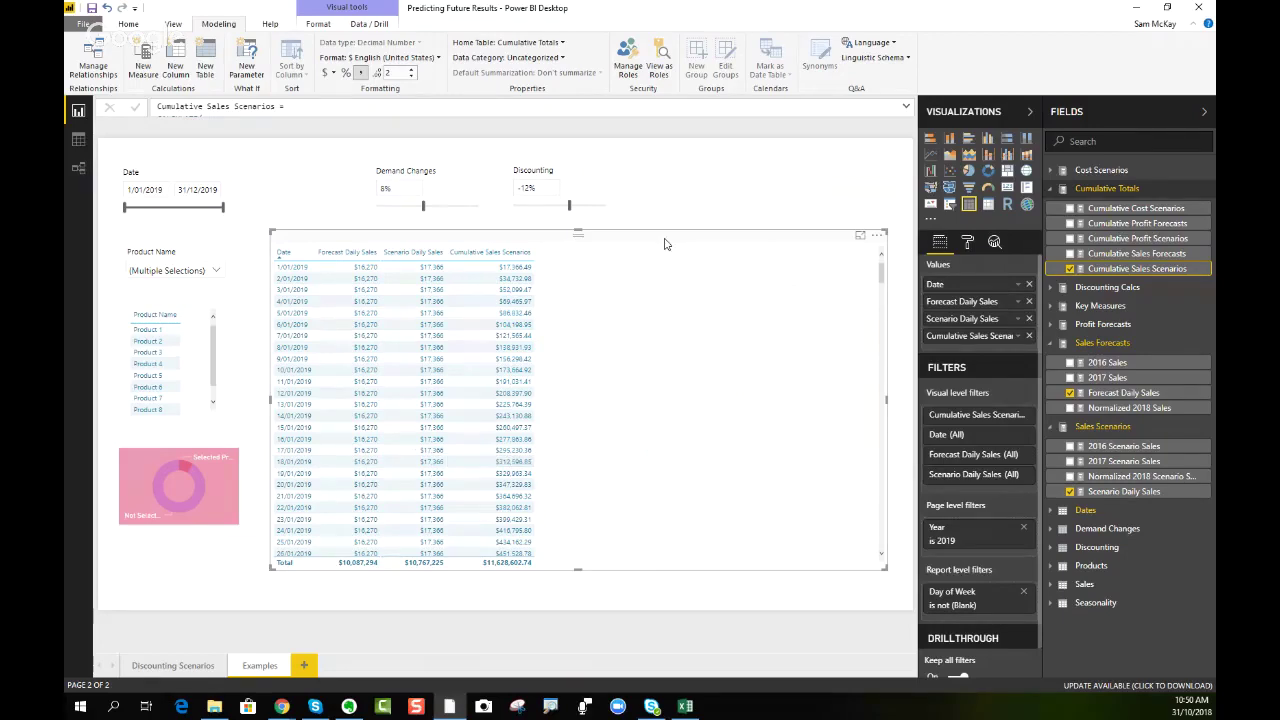
pyautogui.moveTo(270, 230); pyautogui.dragTo(280, 231)
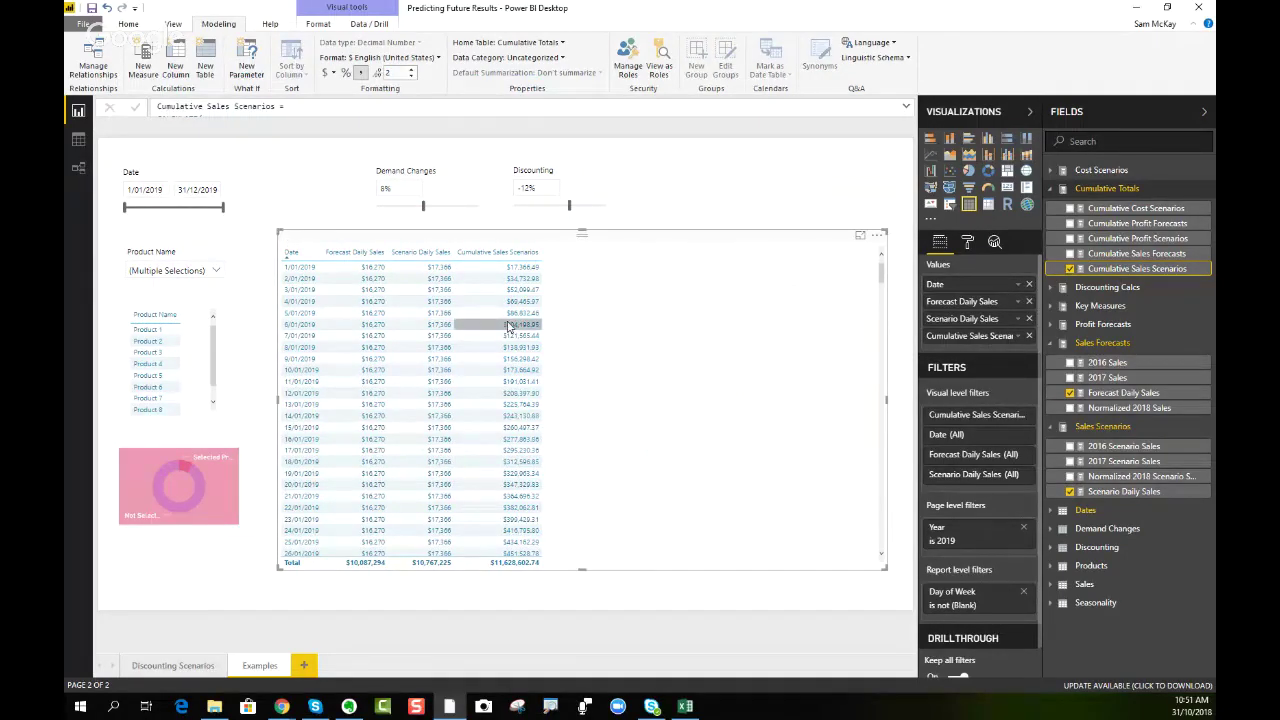
# Step: Examine the Cumulative Sales Scenarios formula with its SUMX over SUMMARIZE, and return to the Discounting Scenarios page
pyautogui.click(906, 107)
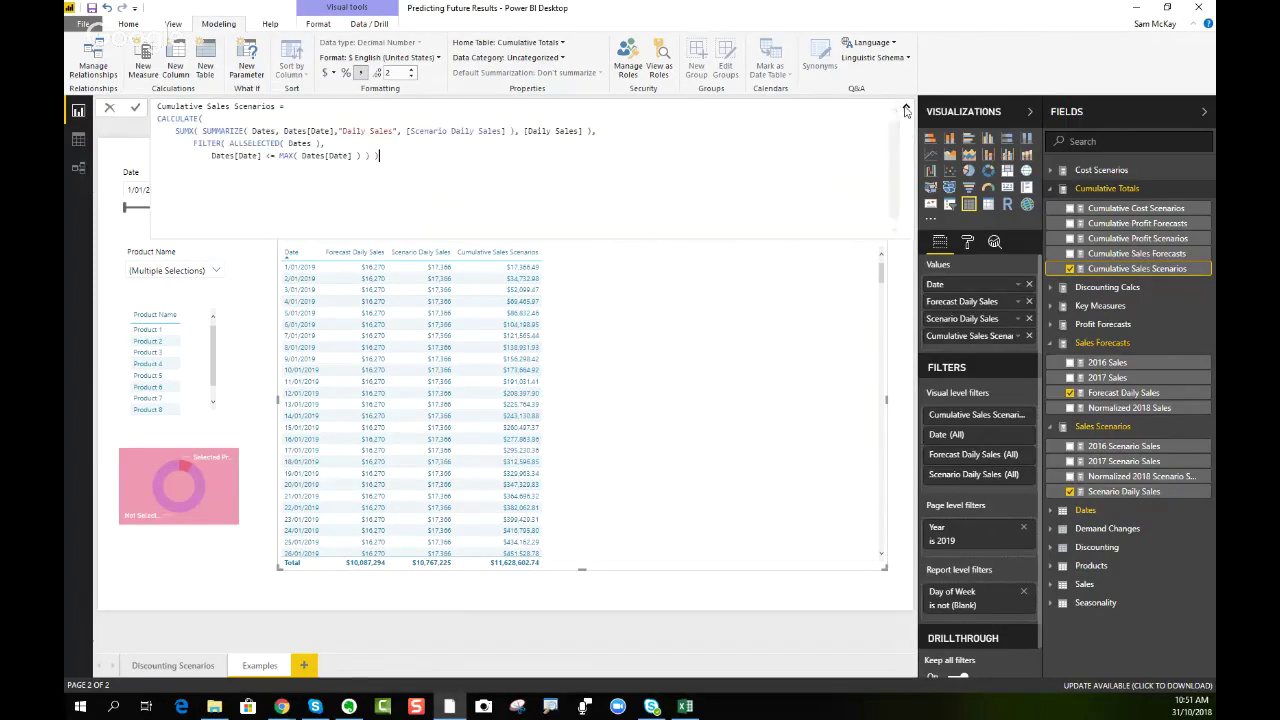
pyautogui.click(906, 108)
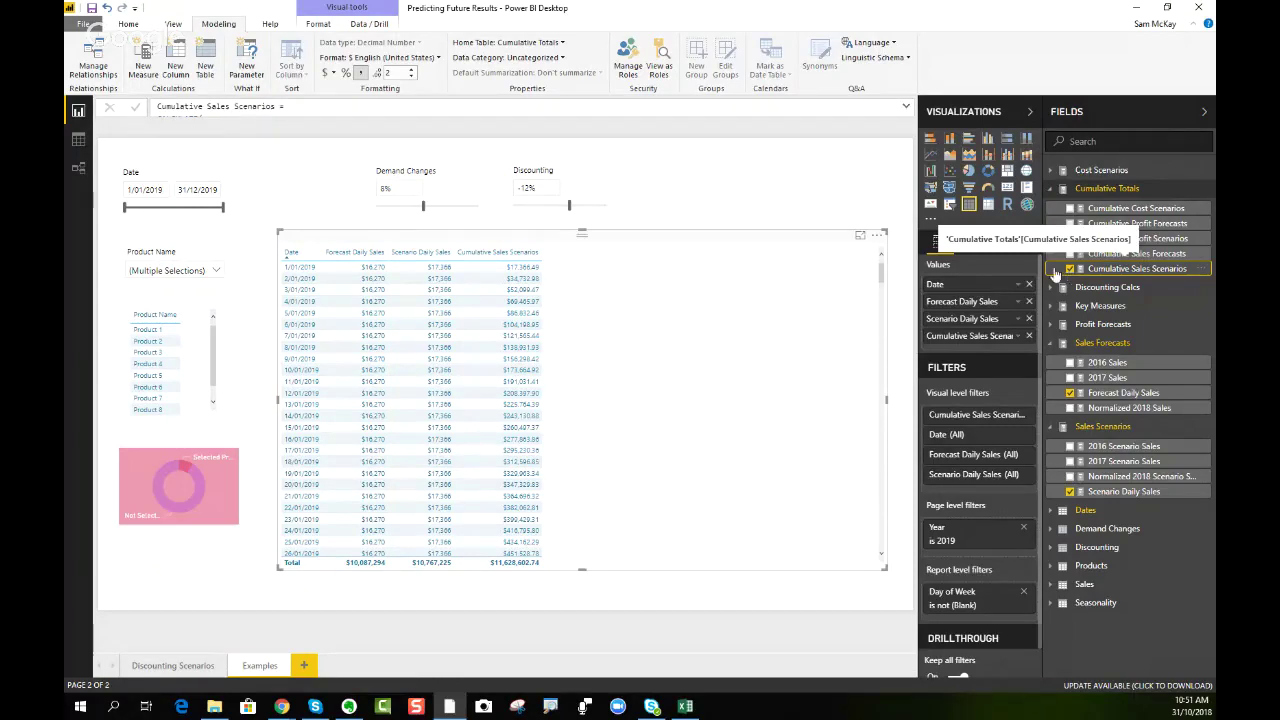
pyautogui.click(207, 666)
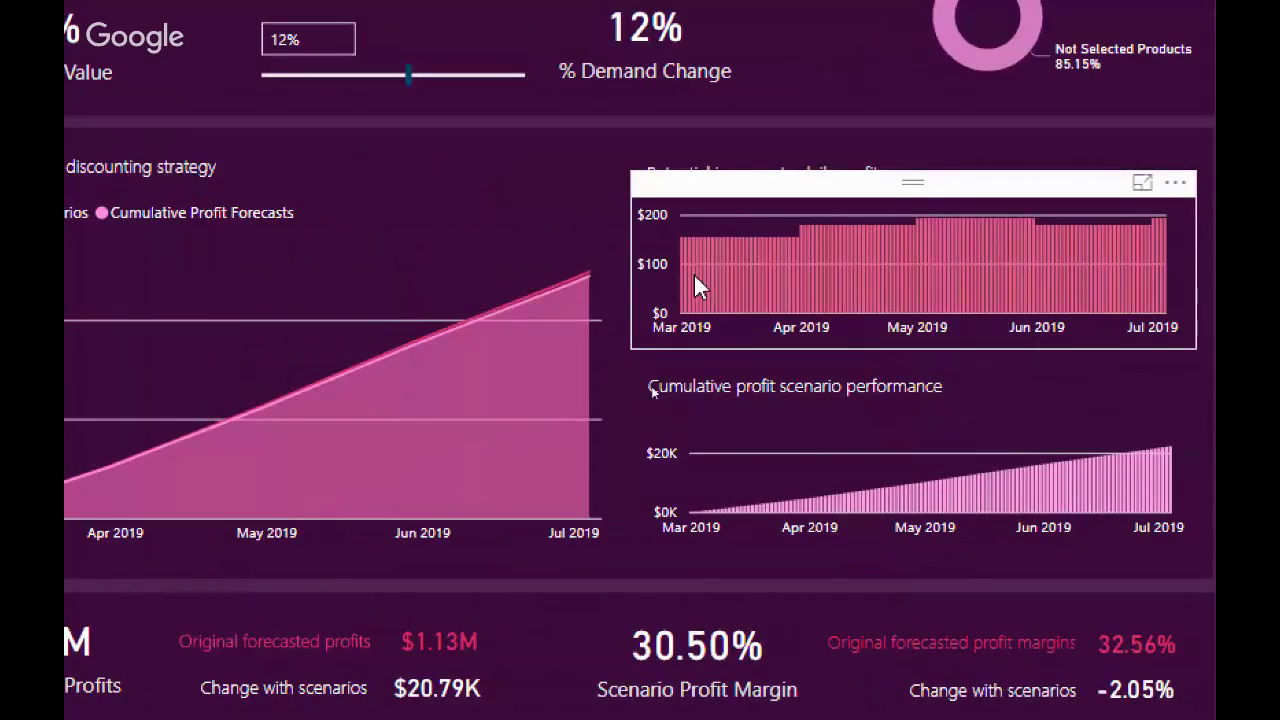
# Step: Examine the daily profit increase and cumulative profit scenario charts, plus the Change with scenarios profit card
pyautogui.moveTo(704, 278)
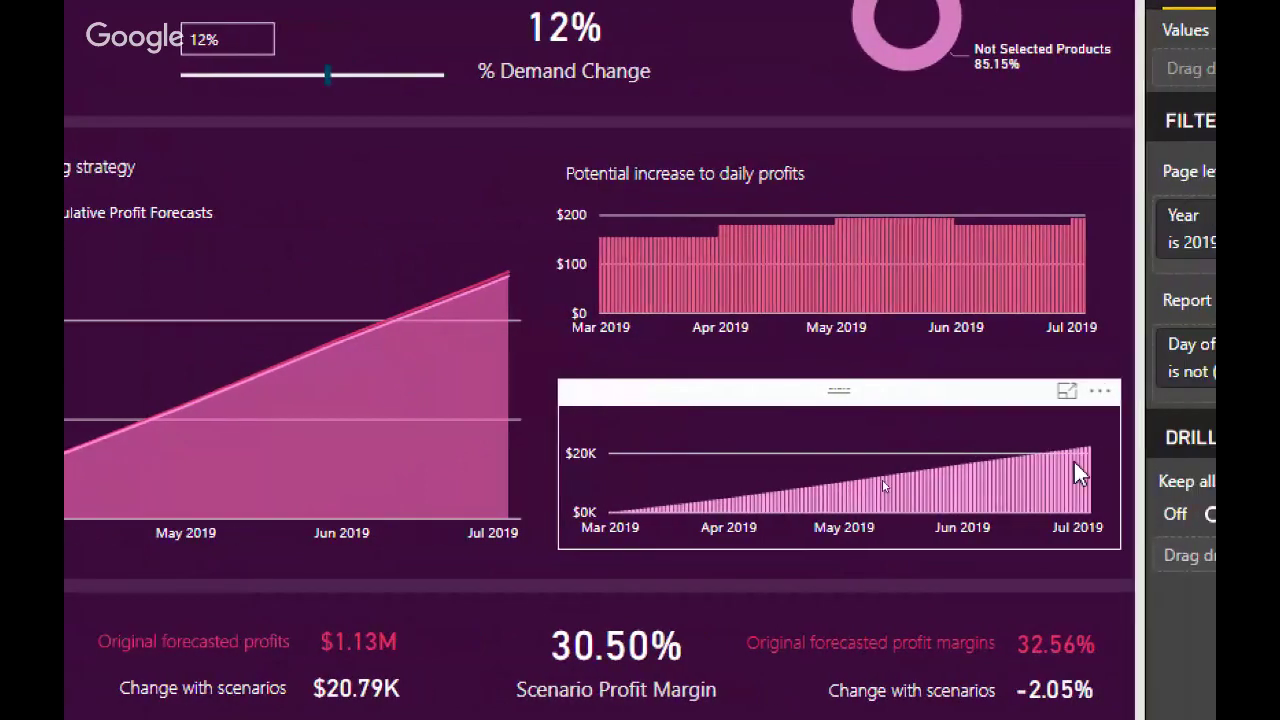
pyautogui.moveTo(1155, 467)
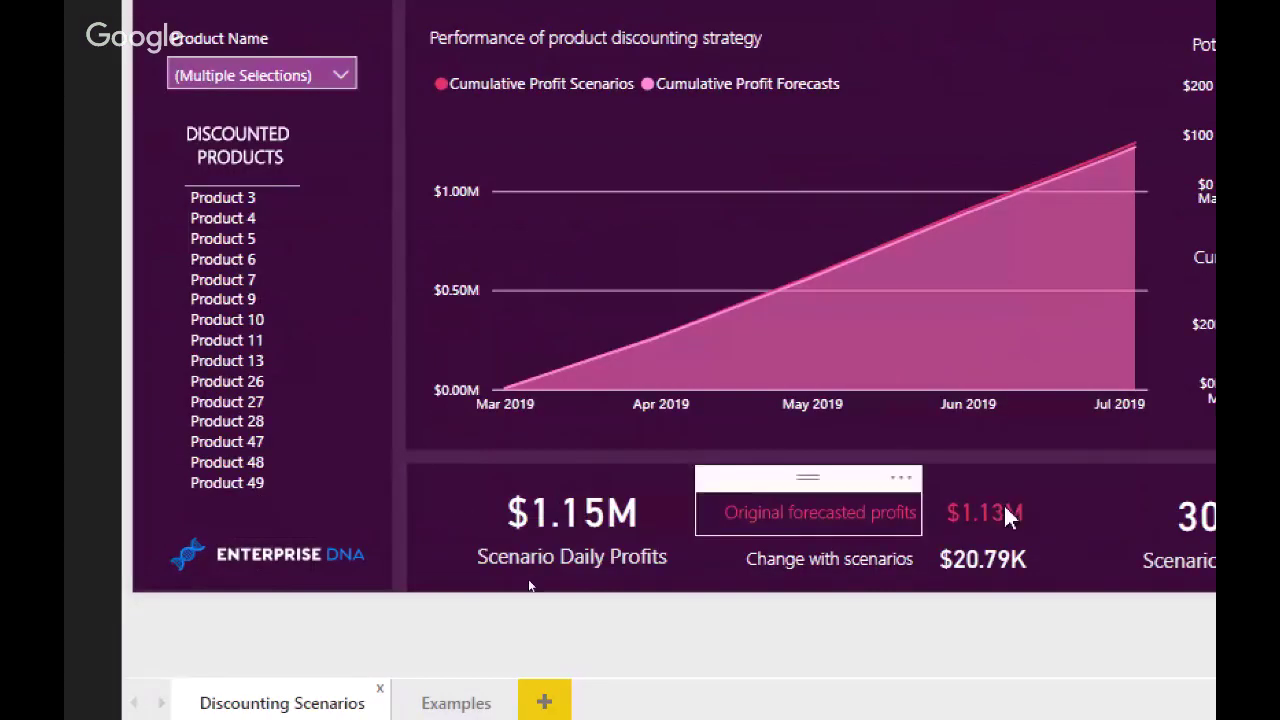
pyautogui.click(1003, 585)
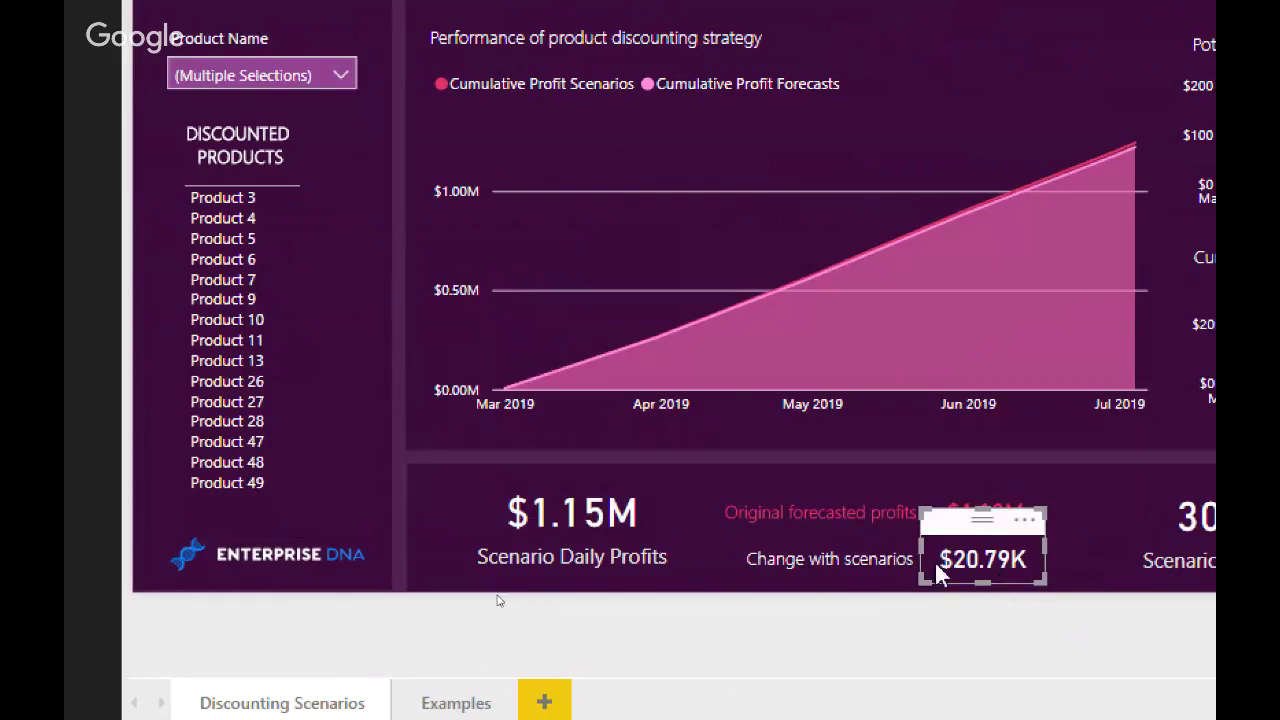
pyautogui.click(841, 641)
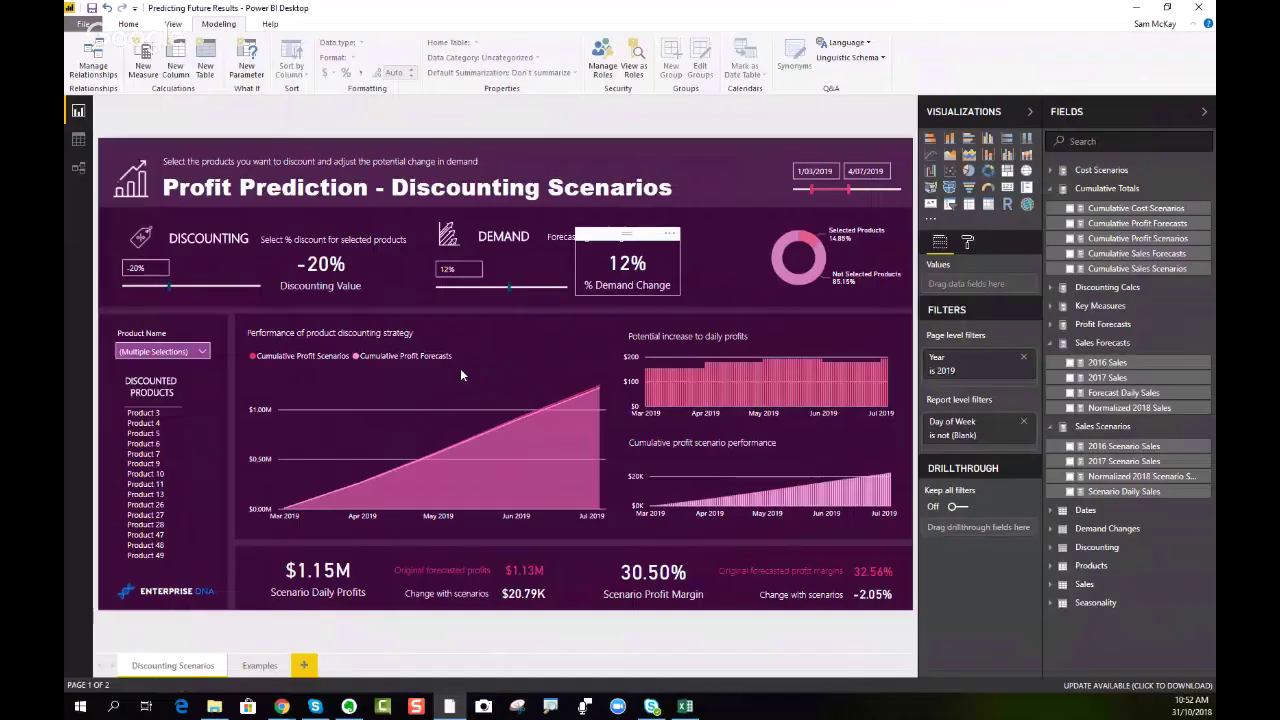
# Step: On the Examples page, remove Cumulative Sales Scenarios, Scenario Daily Sales and Forecast Daily Sales from the table
pyautogui.click(260, 666)
pyautogui.click(624, 342)
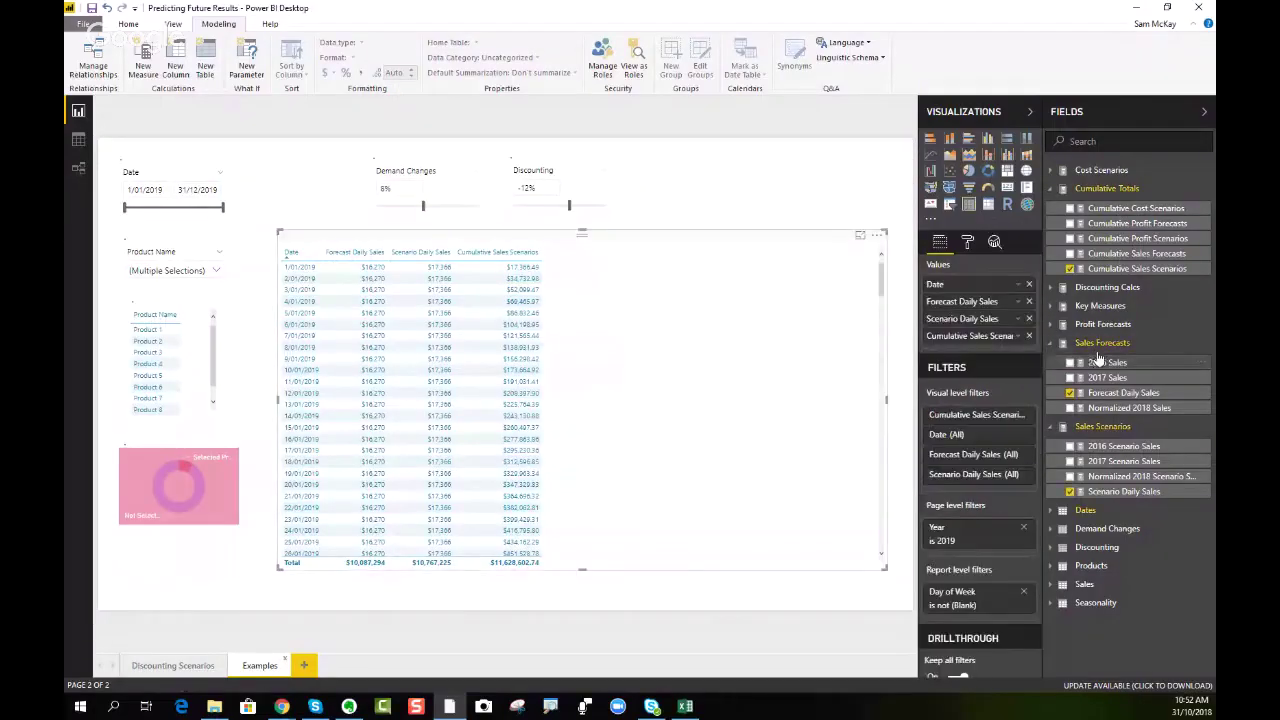
pyautogui.click(1029, 336)
pyautogui.click(1029, 318)
pyautogui.click(1029, 301)
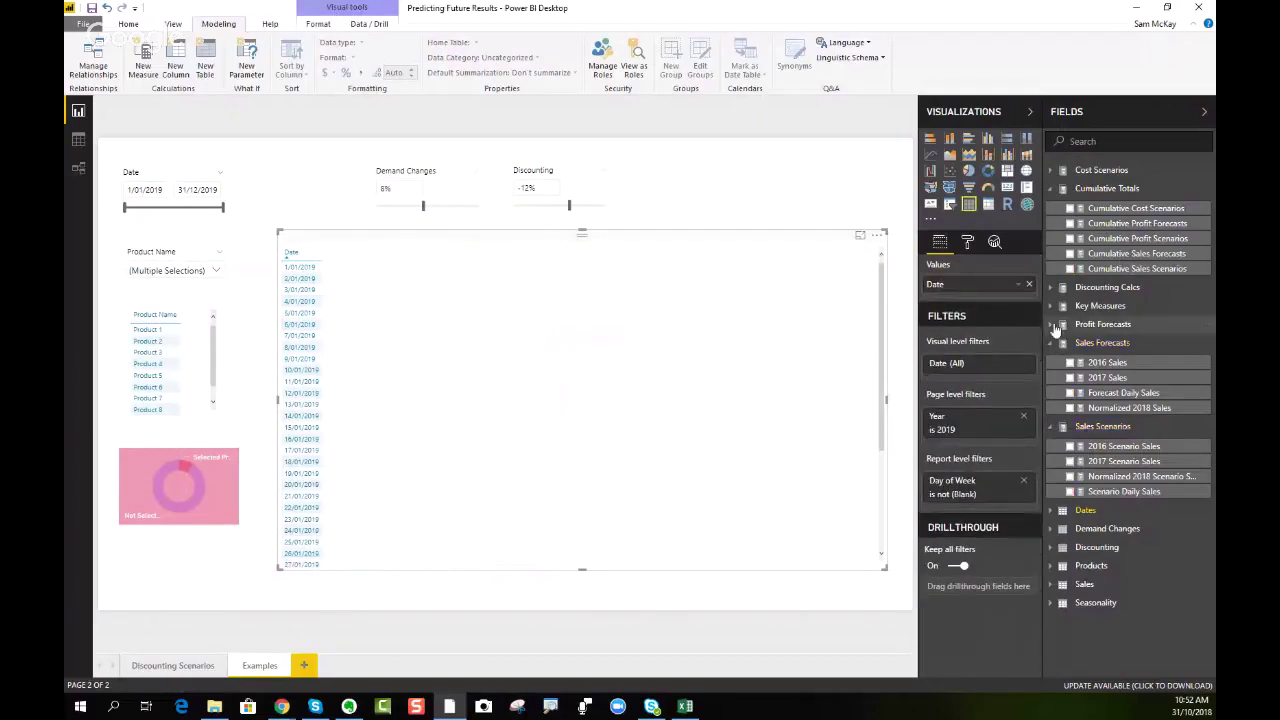
# Step: Add Forecast Daily Profits, Scenario Daily Sales and Scenario Daily Costs to the table beside the dates
pyautogui.click(1085, 322)
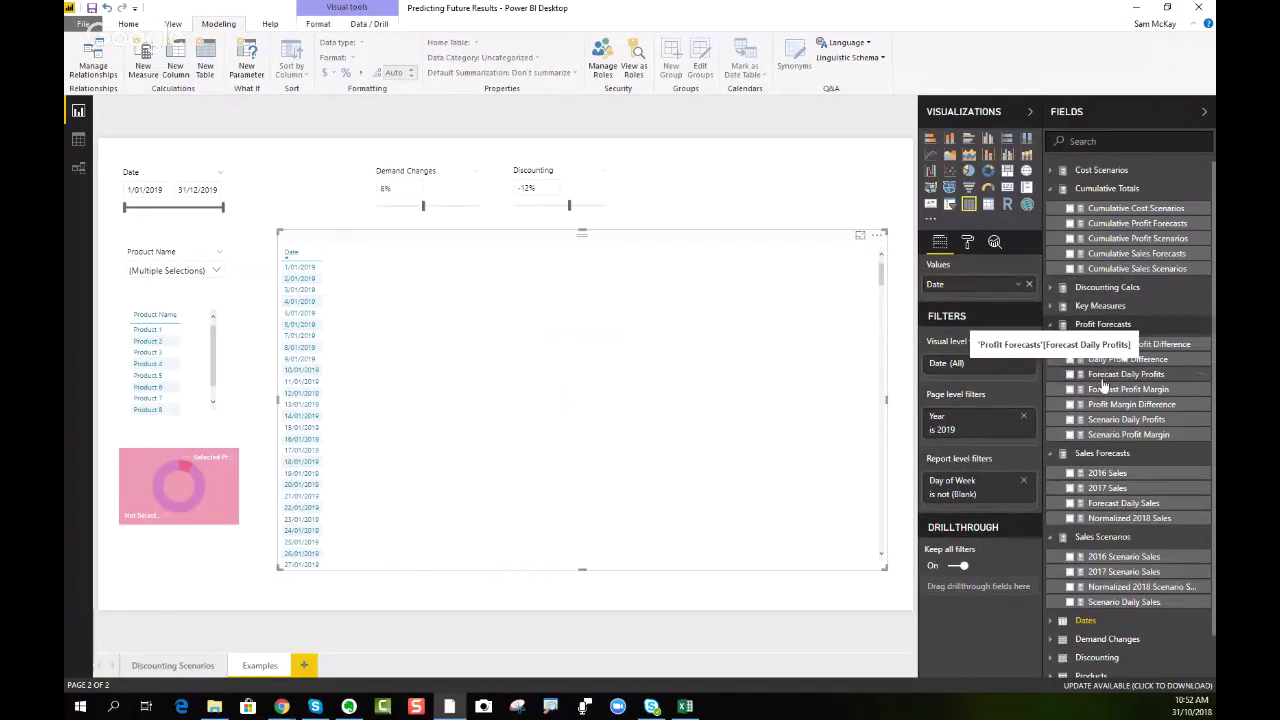
pyautogui.moveTo(1103, 380); pyautogui.dragTo(592, 426)
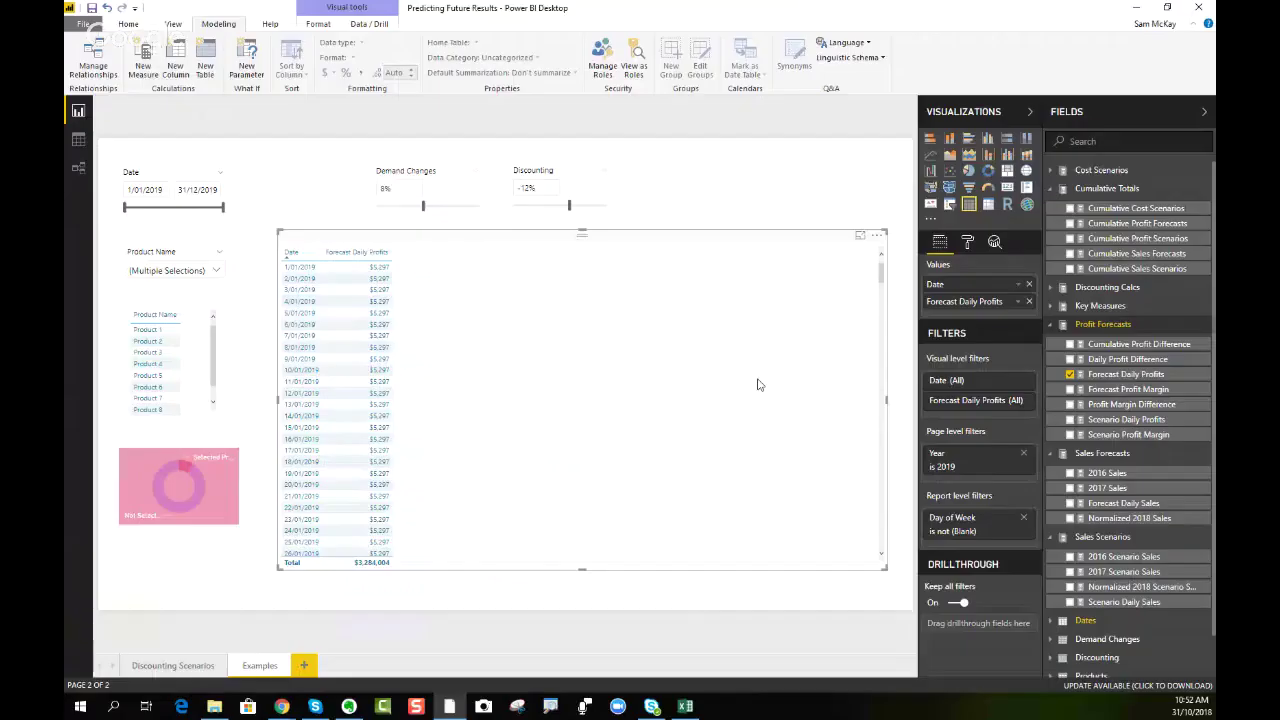
pyautogui.click(1052, 191)
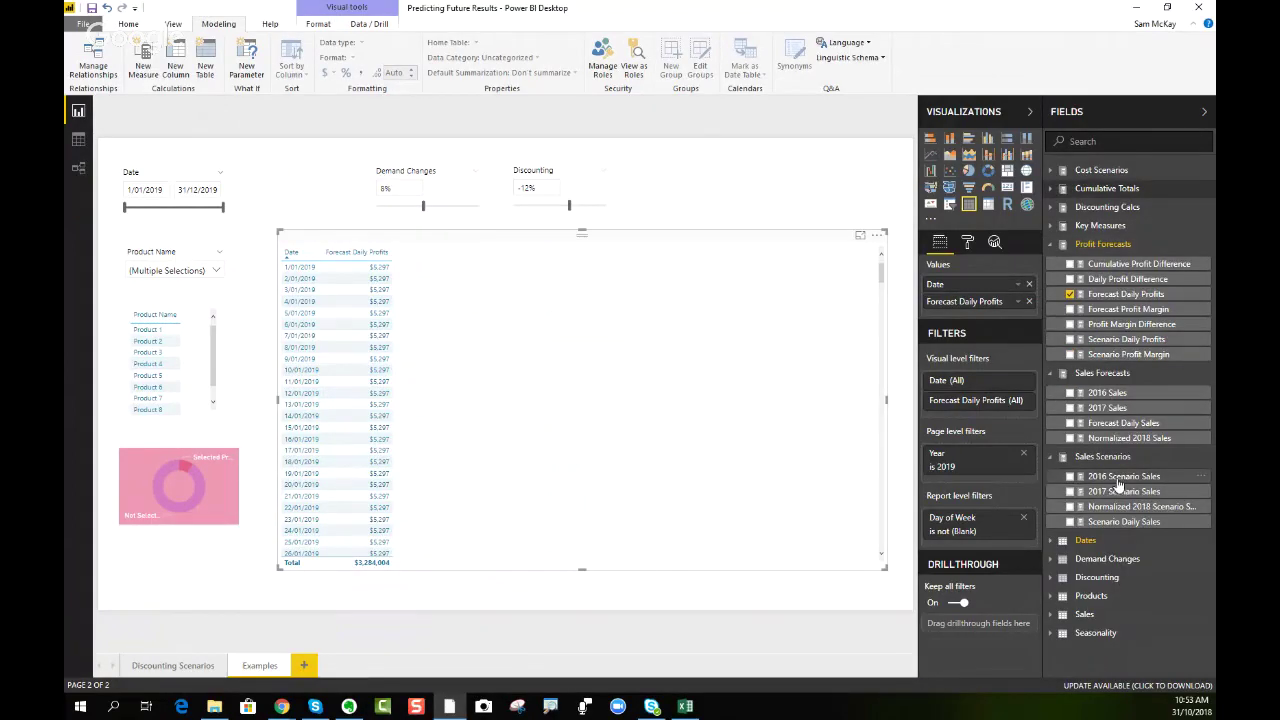
pyautogui.moveTo(1124, 521); pyautogui.dragTo(655, 452)
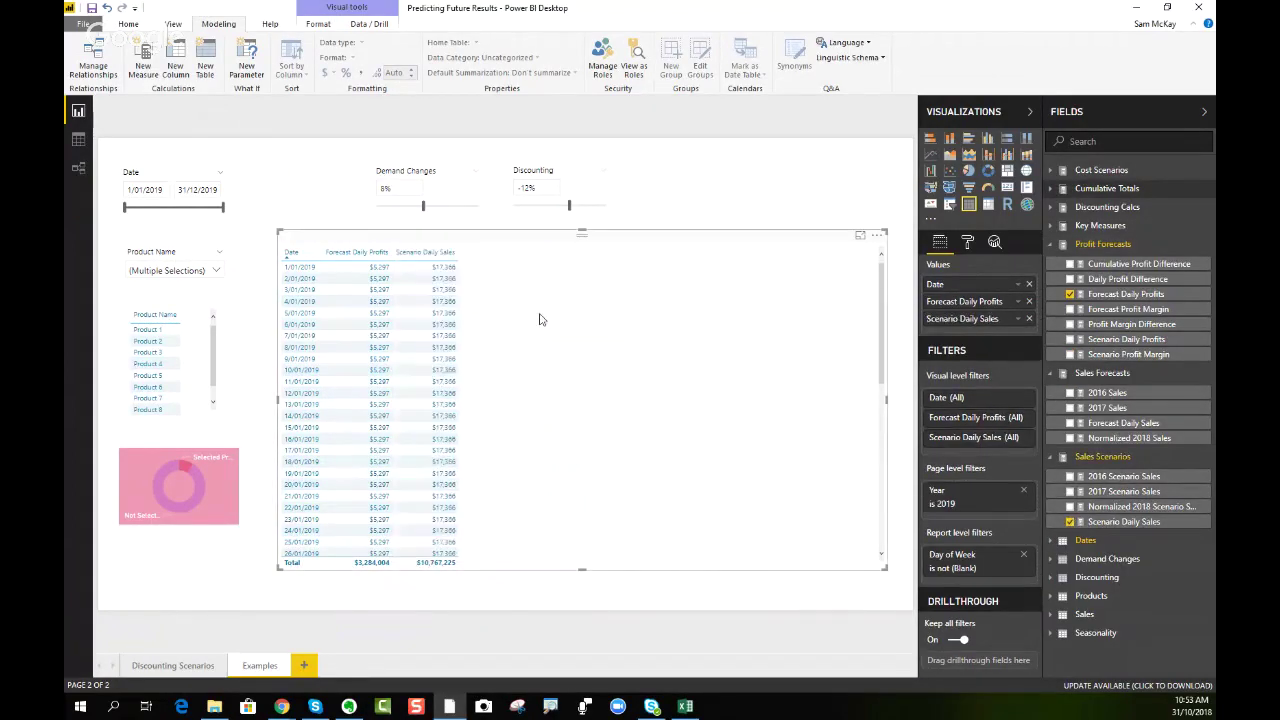
pyautogui.click(1100, 172)
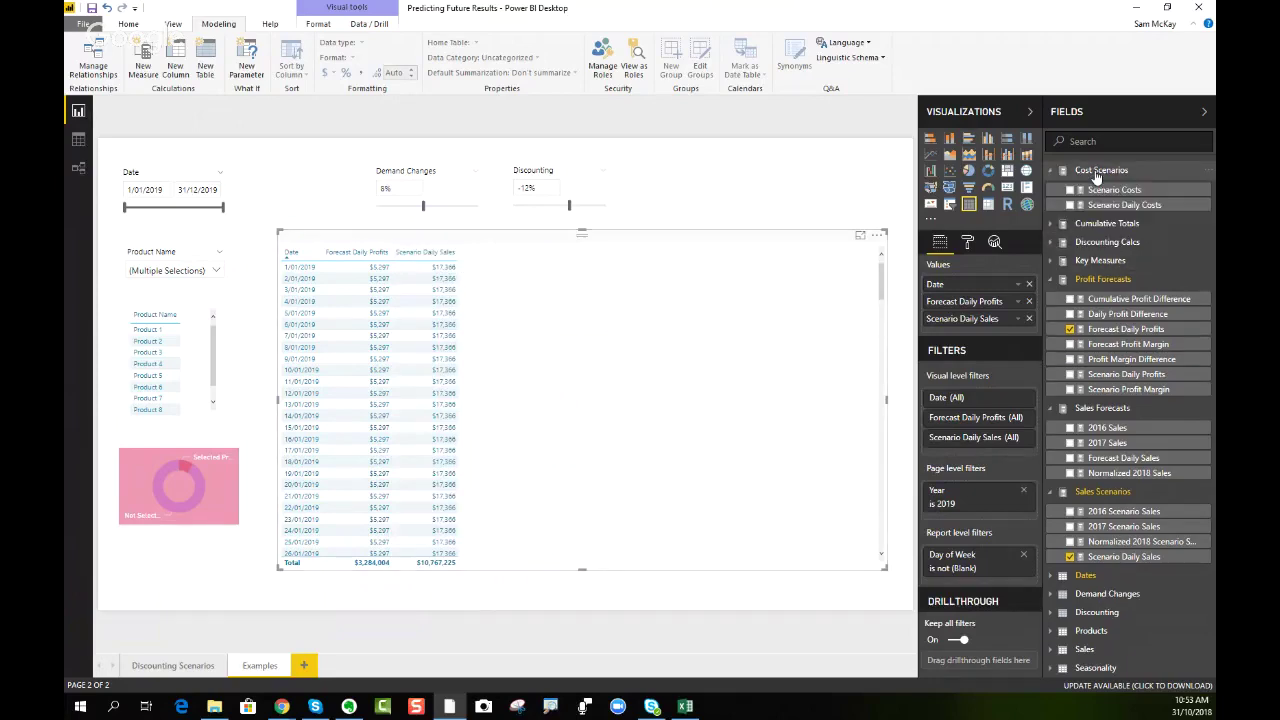
pyautogui.moveTo(1124, 205); pyautogui.dragTo(617, 392)
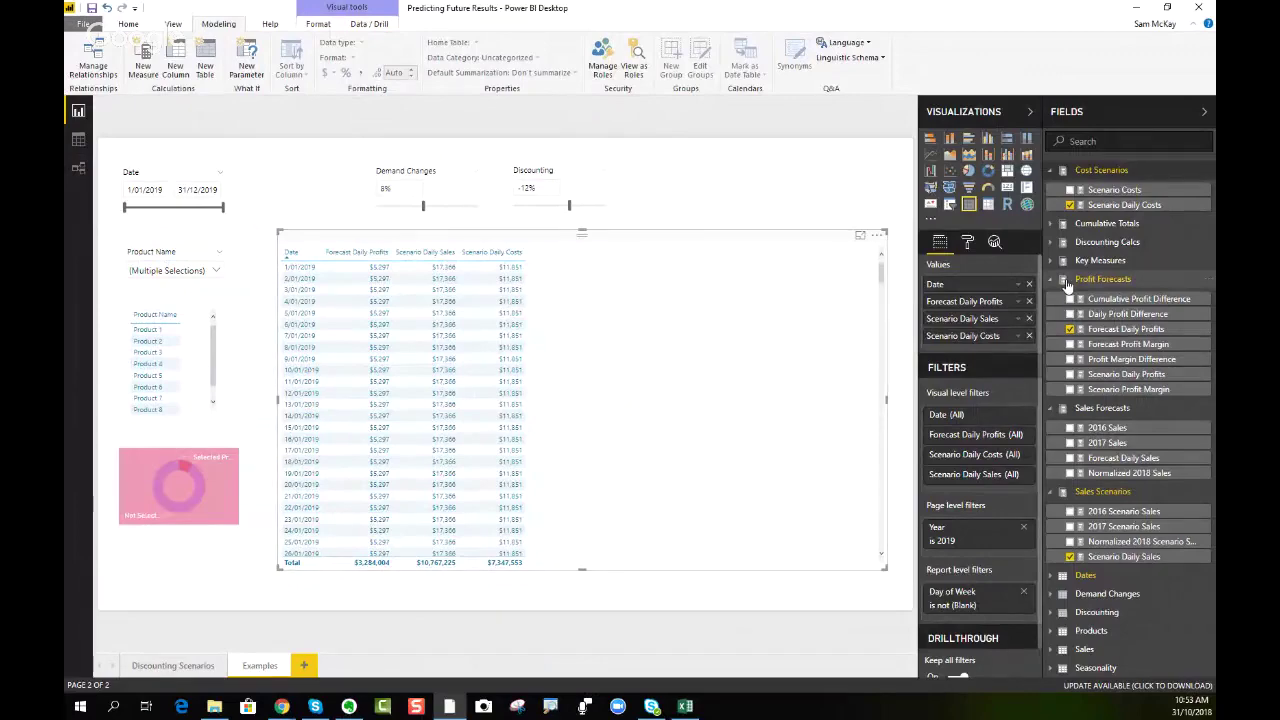
# Step: Add Scenario Daily Profits to the table and remove the Scenario Daily Costs and Scenario Daily Sales columns
pyautogui.moveTo(1118, 375); pyautogui.dragTo(657, 382)
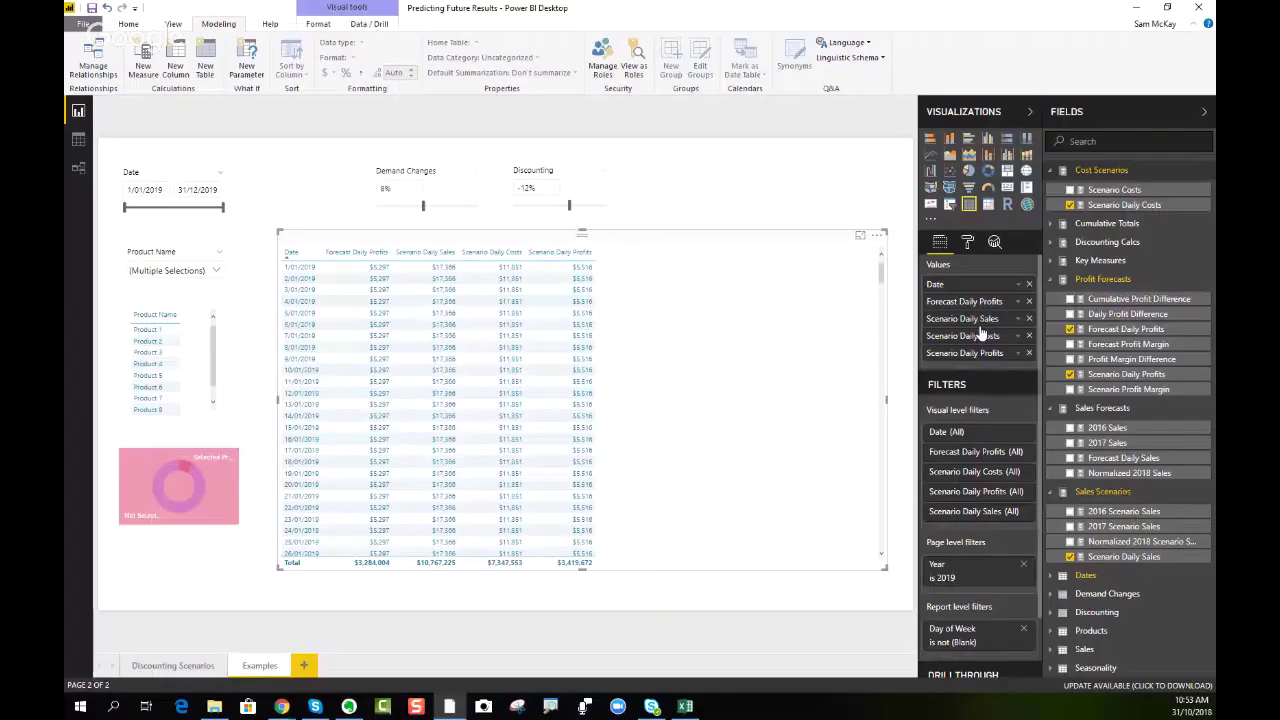
pyautogui.click(1029, 336)
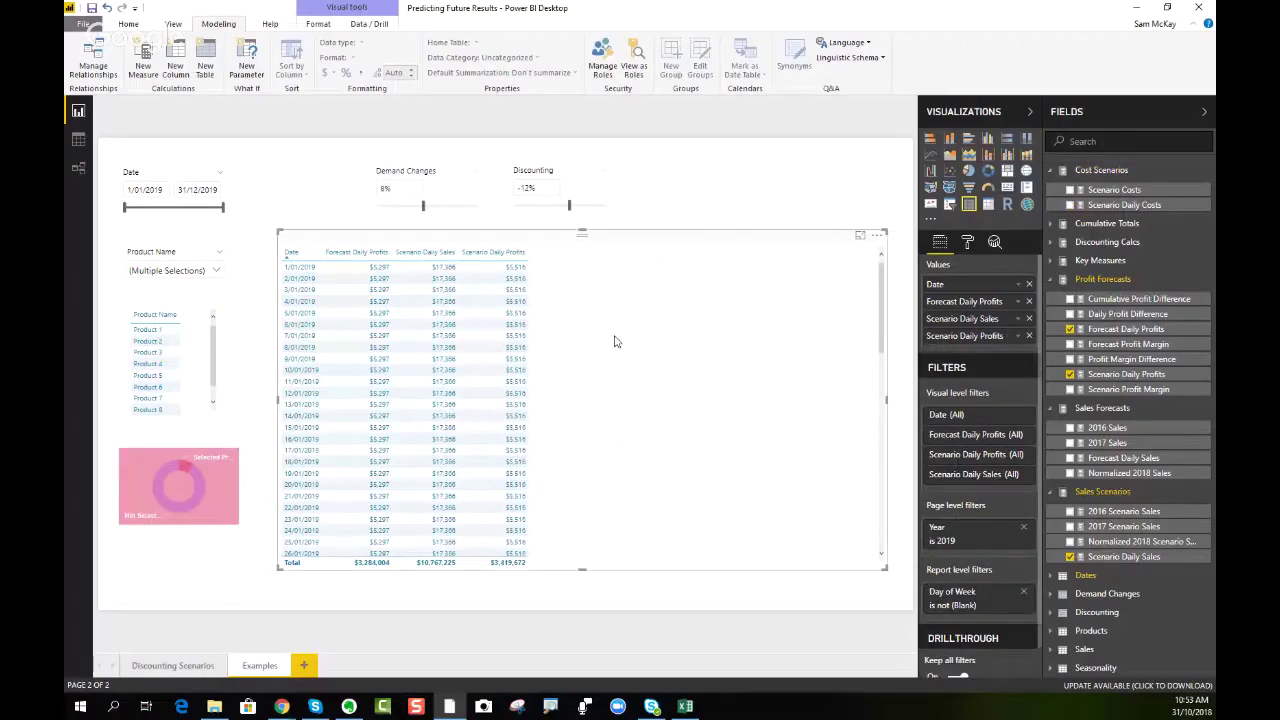
pyautogui.click(1029, 318)
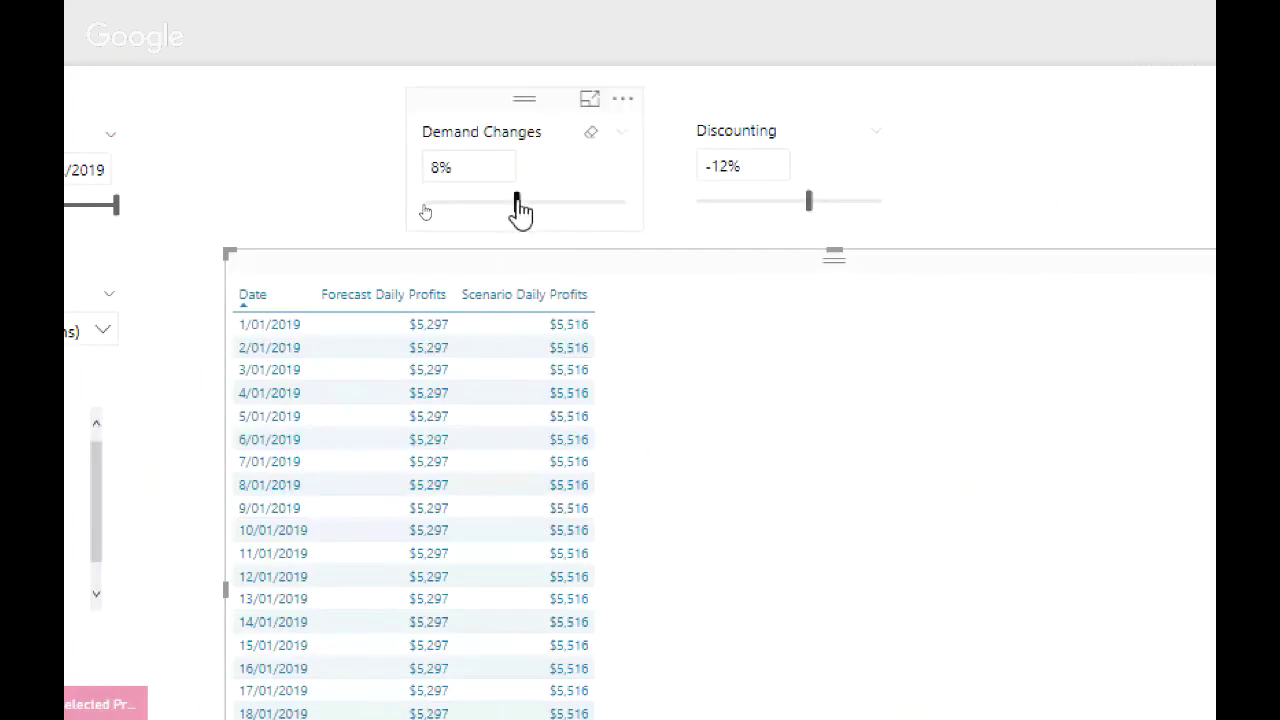
# Step: Set the Demand Changes slicer to 12% and the Discounting slicer to -8%
pyautogui.moveTo(455, 206); pyautogui.dragTo(543, 211)
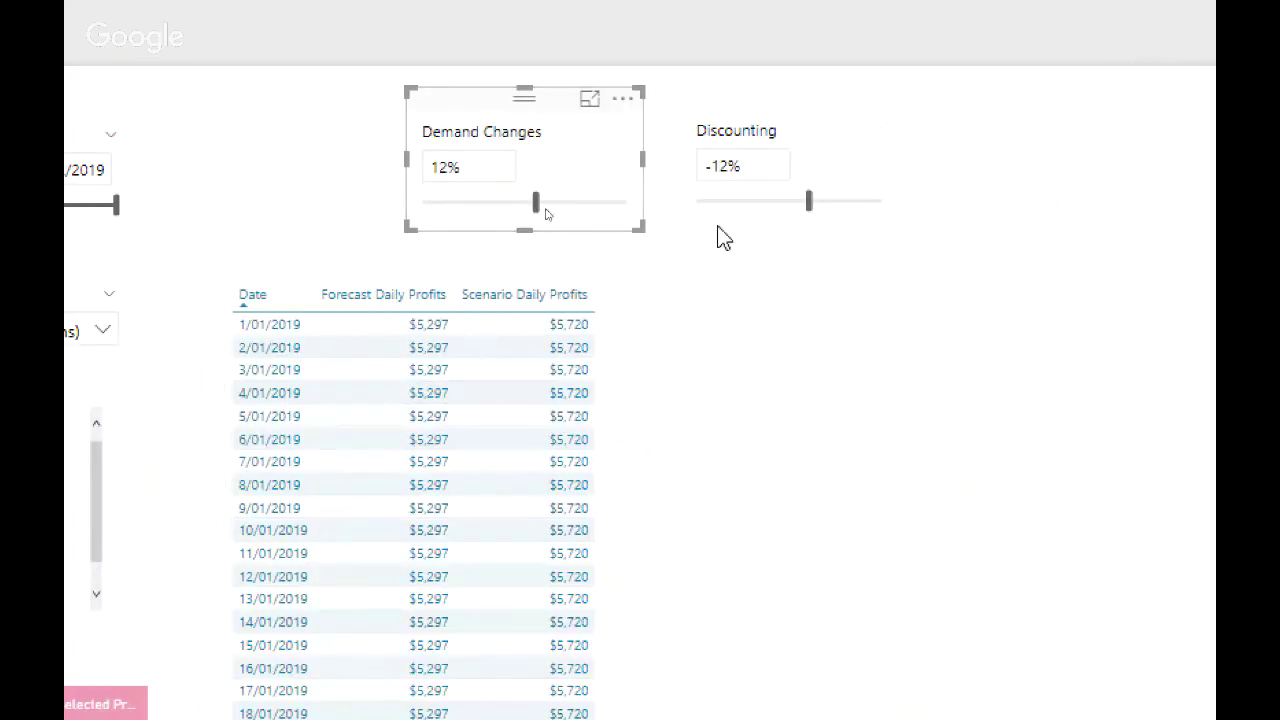
pyautogui.moveTo(813, 205); pyautogui.dragTo(834, 206)
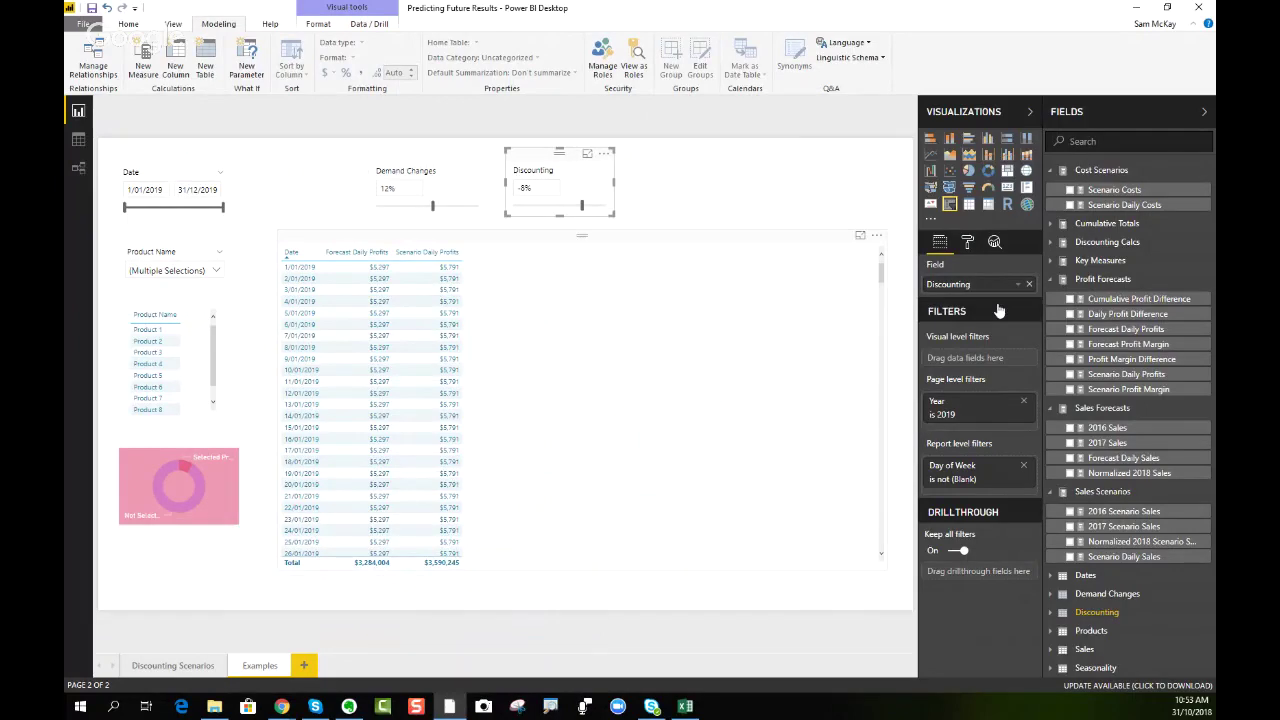
# Step: Replace the table's daily profit columns with Cumulative Profit Forecasts and Cumulative Profit Scenarios, and convert it to an area chart
pyautogui.click(783, 294)
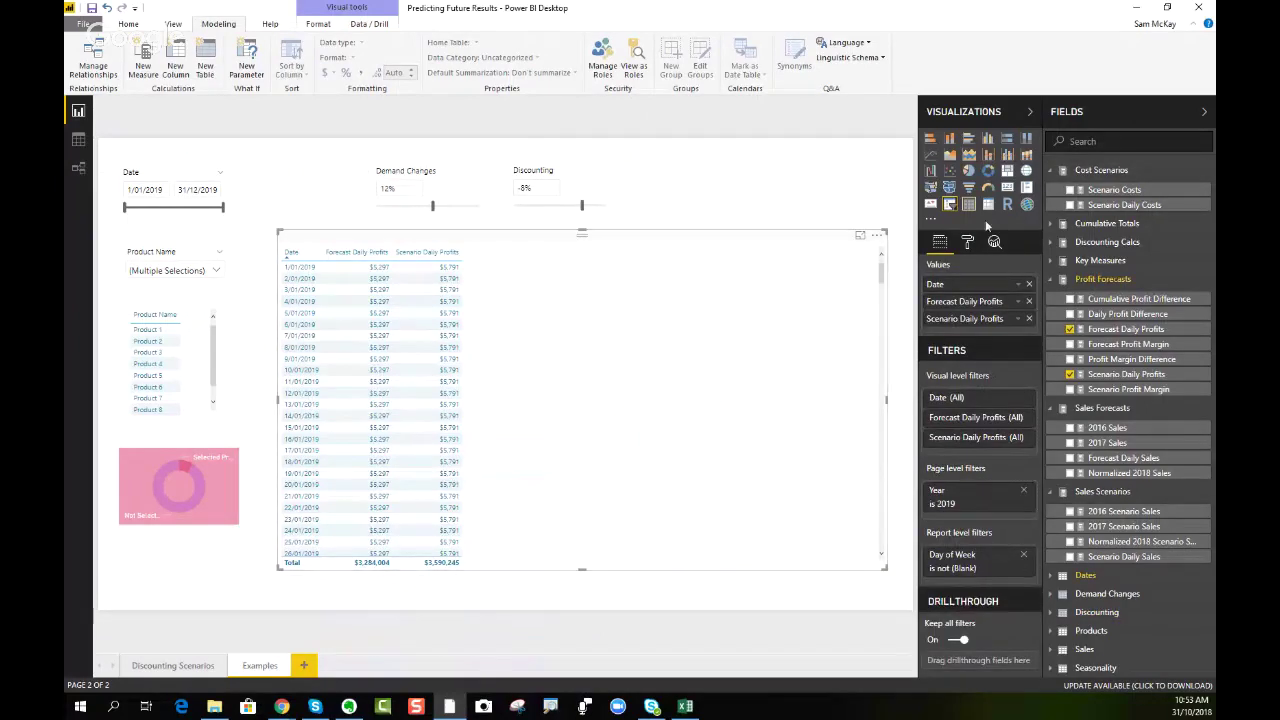
pyautogui.click(1107, 223)
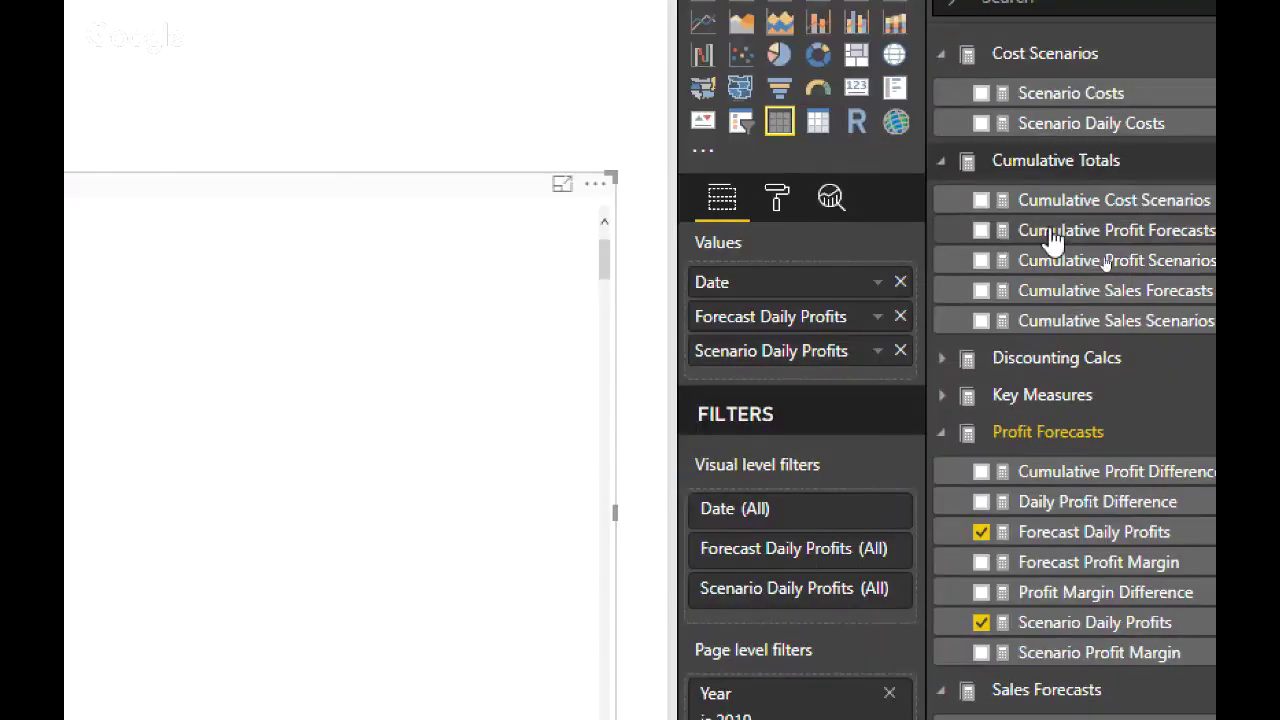
pyautogui.moveTo(1053, 240); pyautogui.dragTo(200, 395)
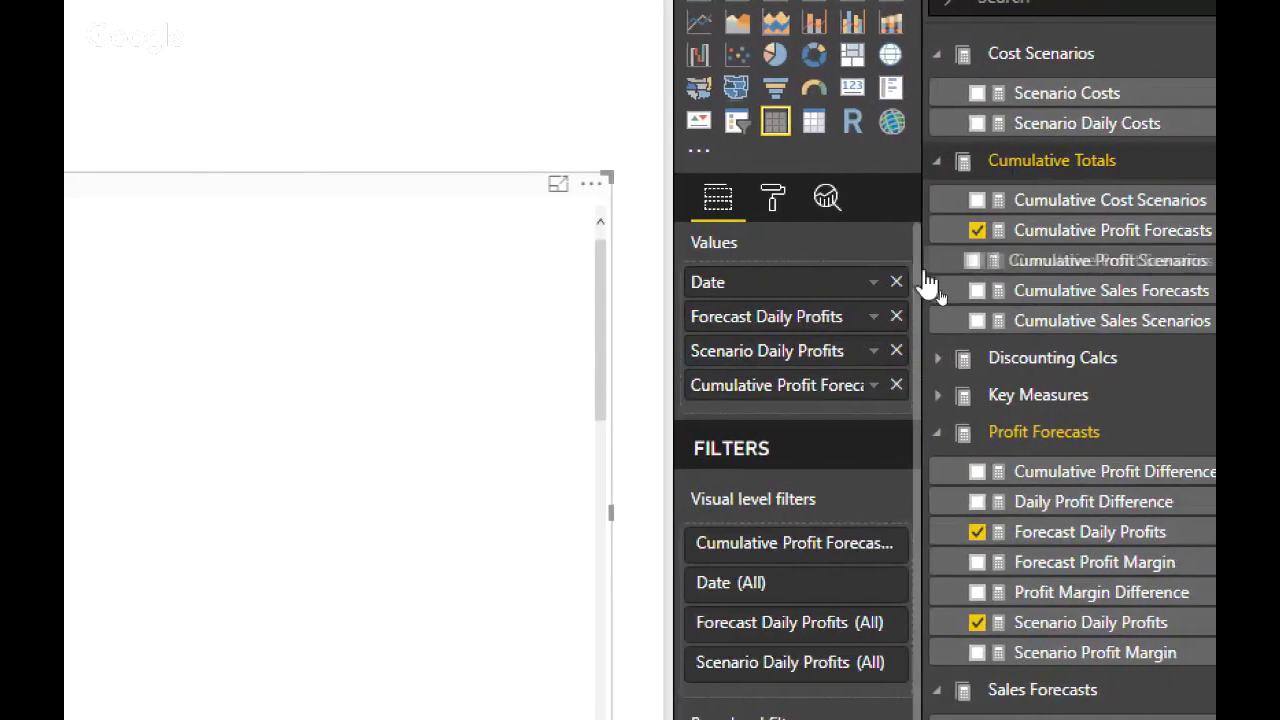
pyautogui.moveTo(930, 287); pyautogui.dragTo(209, 391)
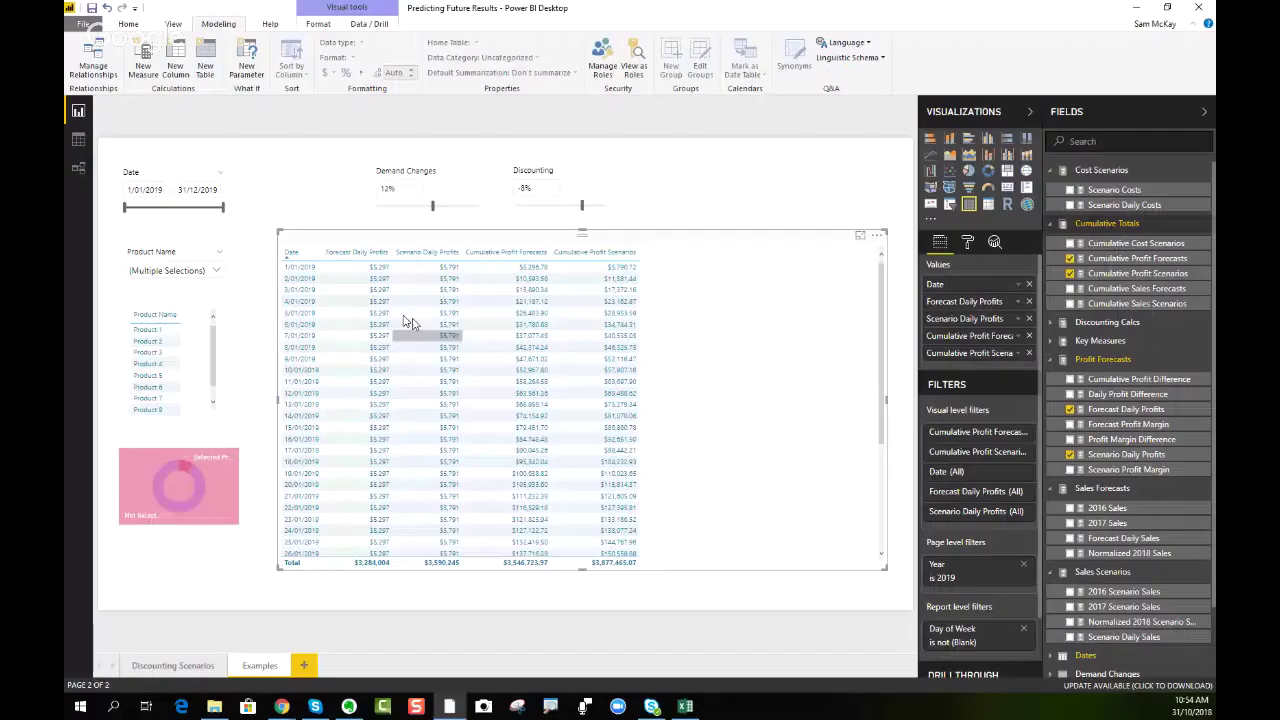
pyautogui.click(1029, 301)
pyautogui.click(1029, 301)
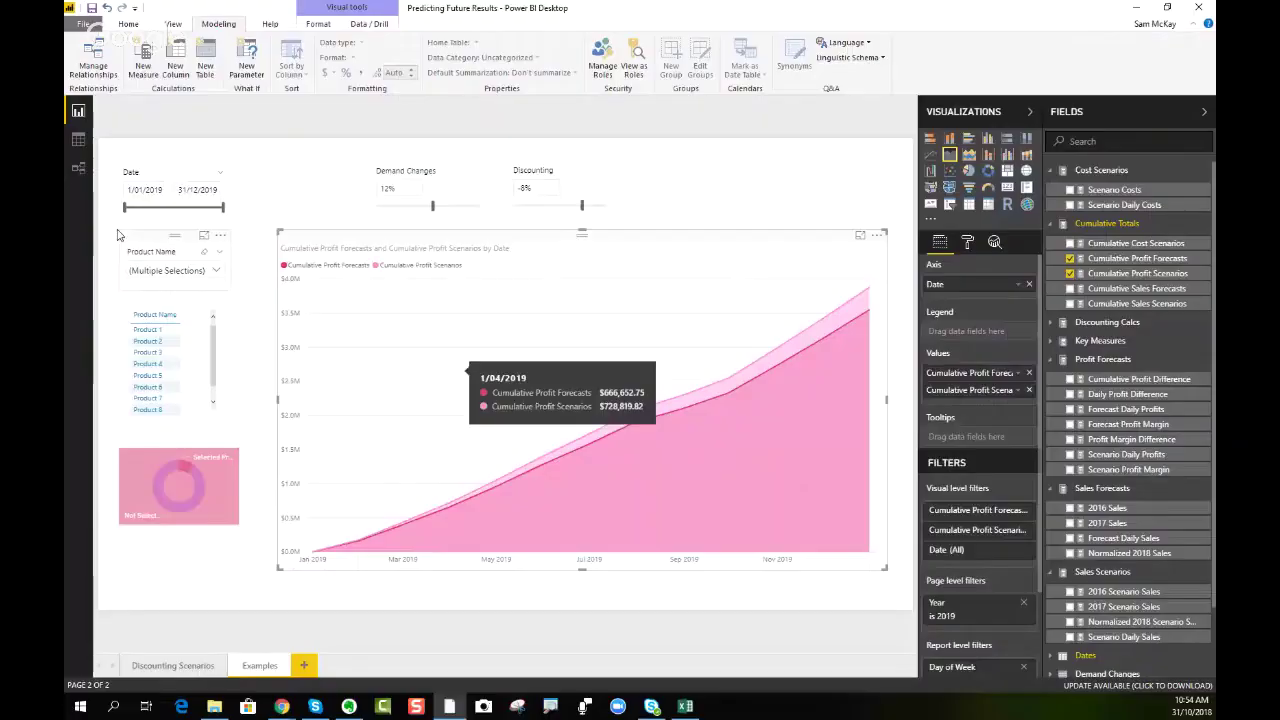
# Step: Narrow the date range to 27/03/2019–19/08/2019 and add Products 18, 19, 20 and 22 to the product selection
pyautogui.moveTo(223, 207); pyautogui.dragTo(148, 208)
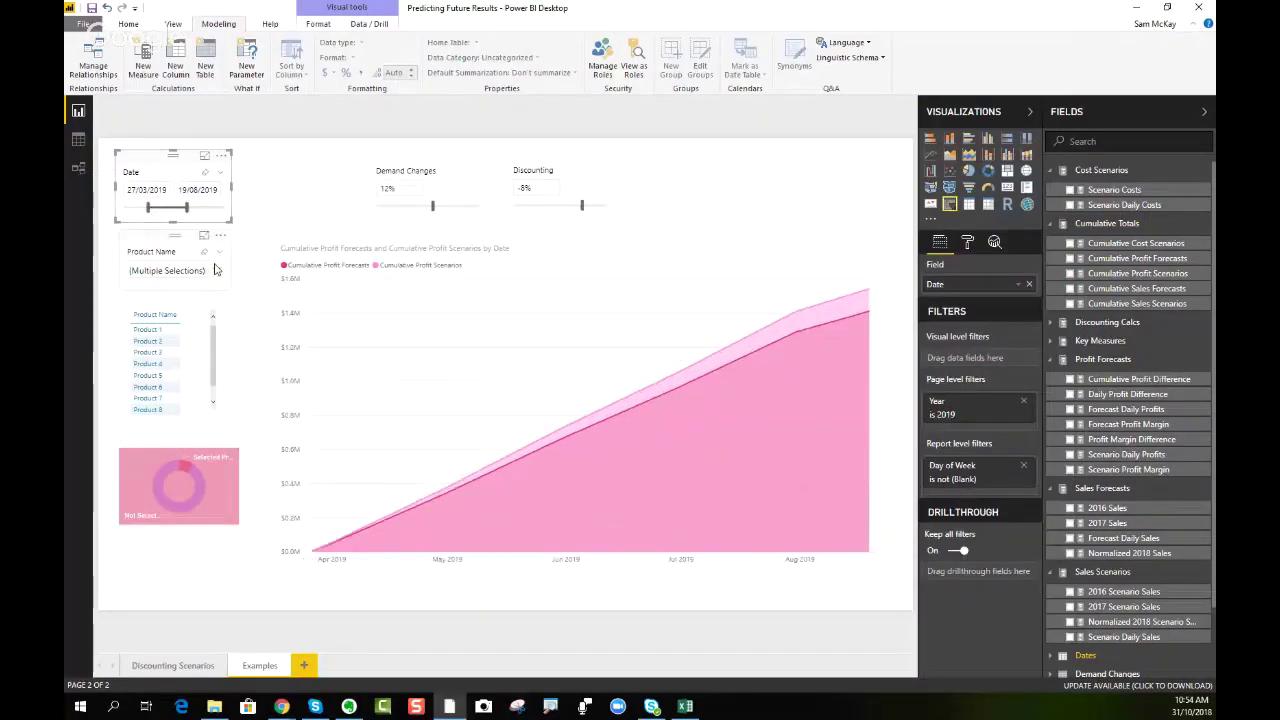
pyautogui.click(215, 271)
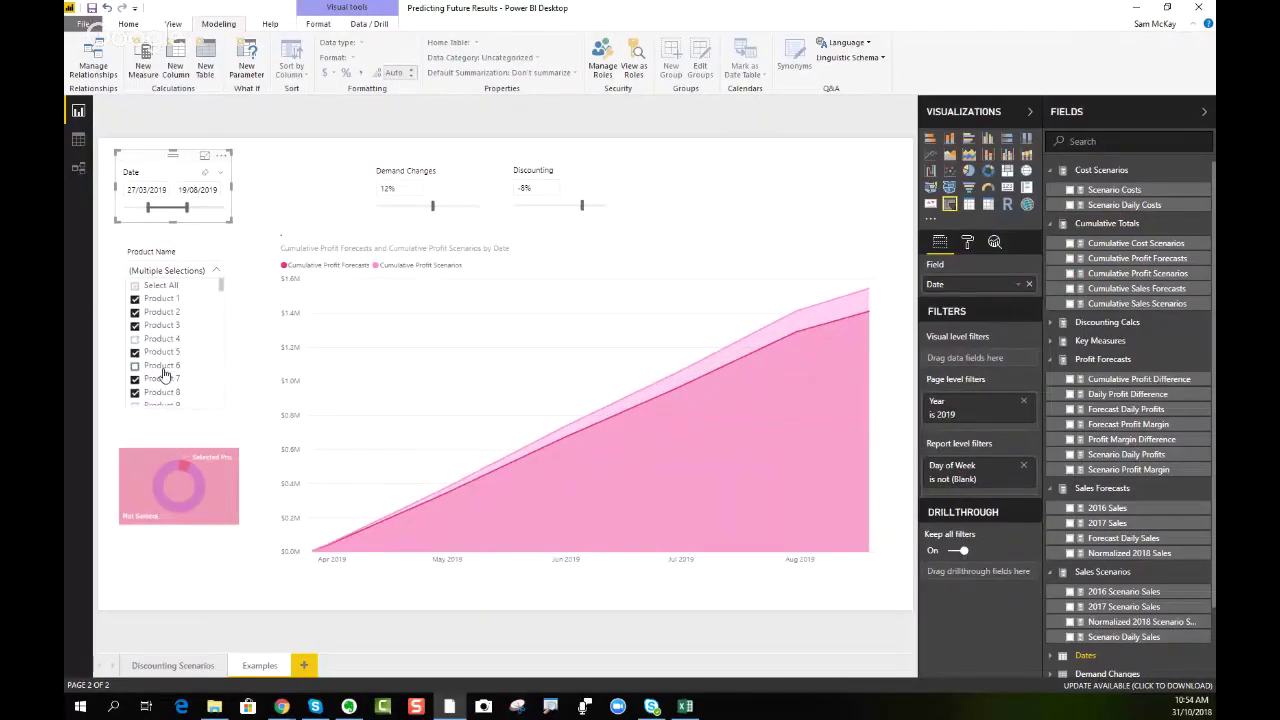
pyautogui.scroll(-3, 163, 371)
pyautogui.click(163, 366)
pyautogui.click(164, 353)
pyautogui.click(160, 336)
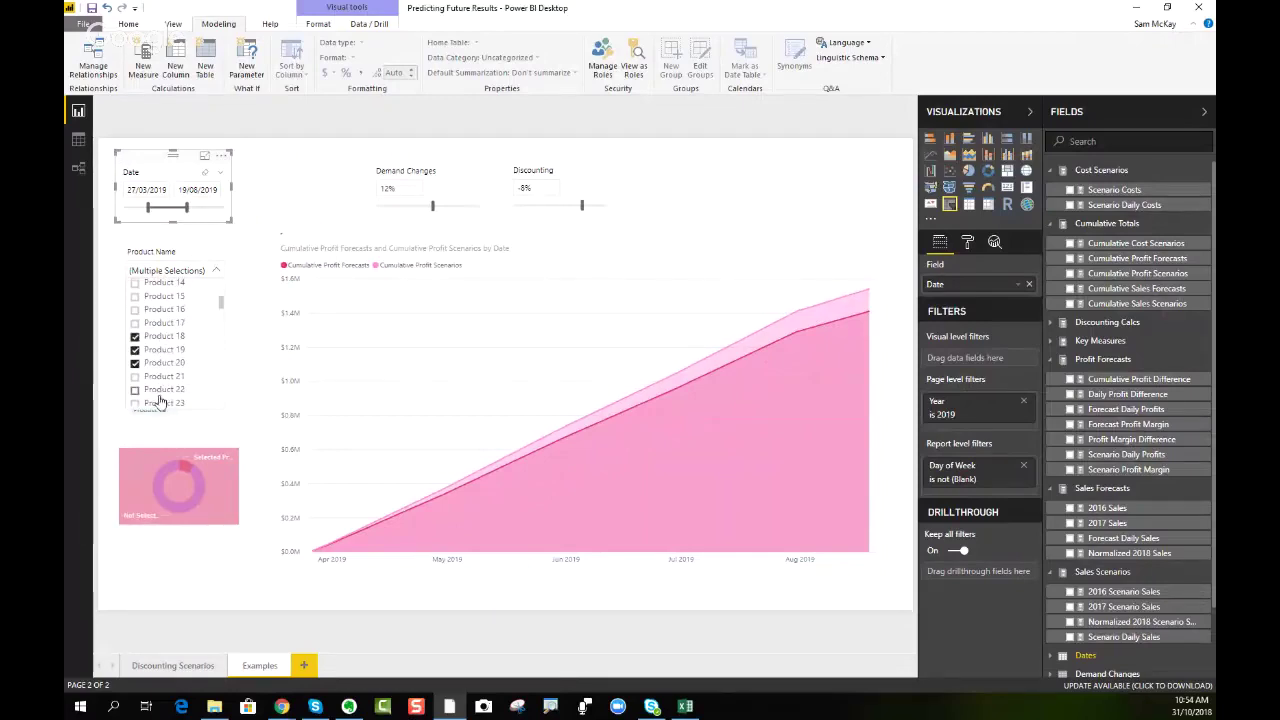
pyautogui.click(160, 389)
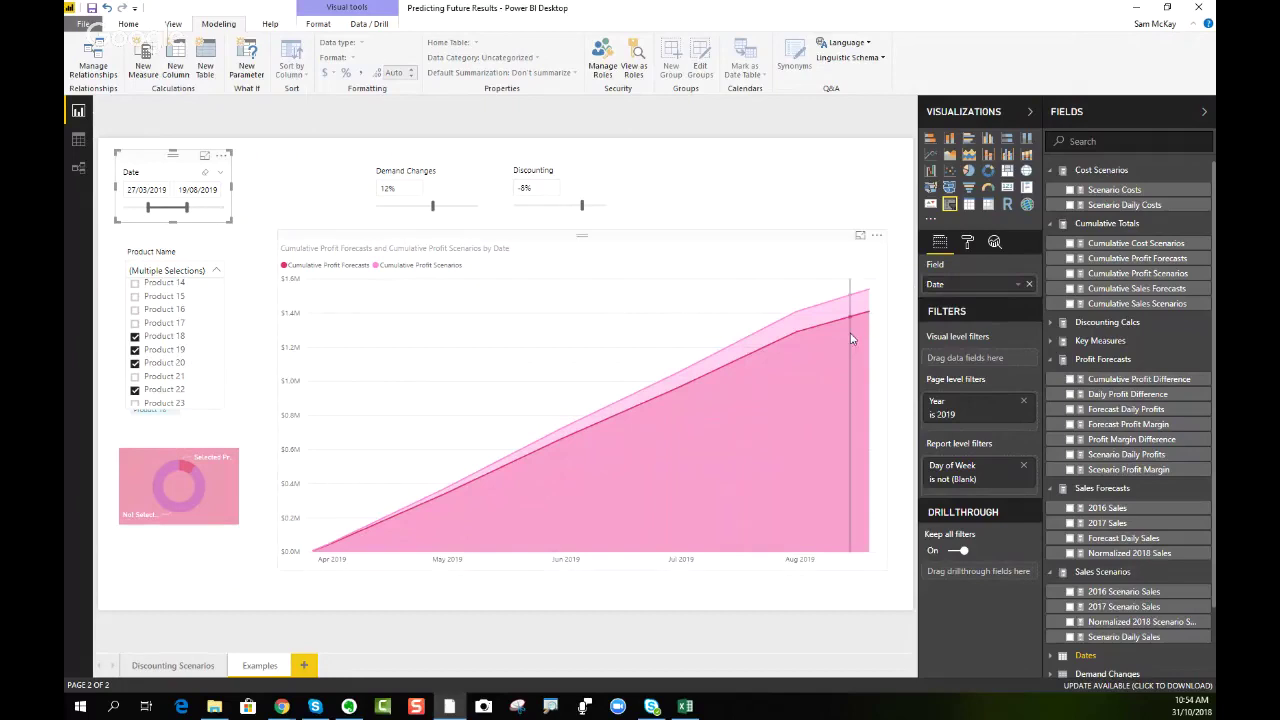
pyautogui.moveTo(846, 343)
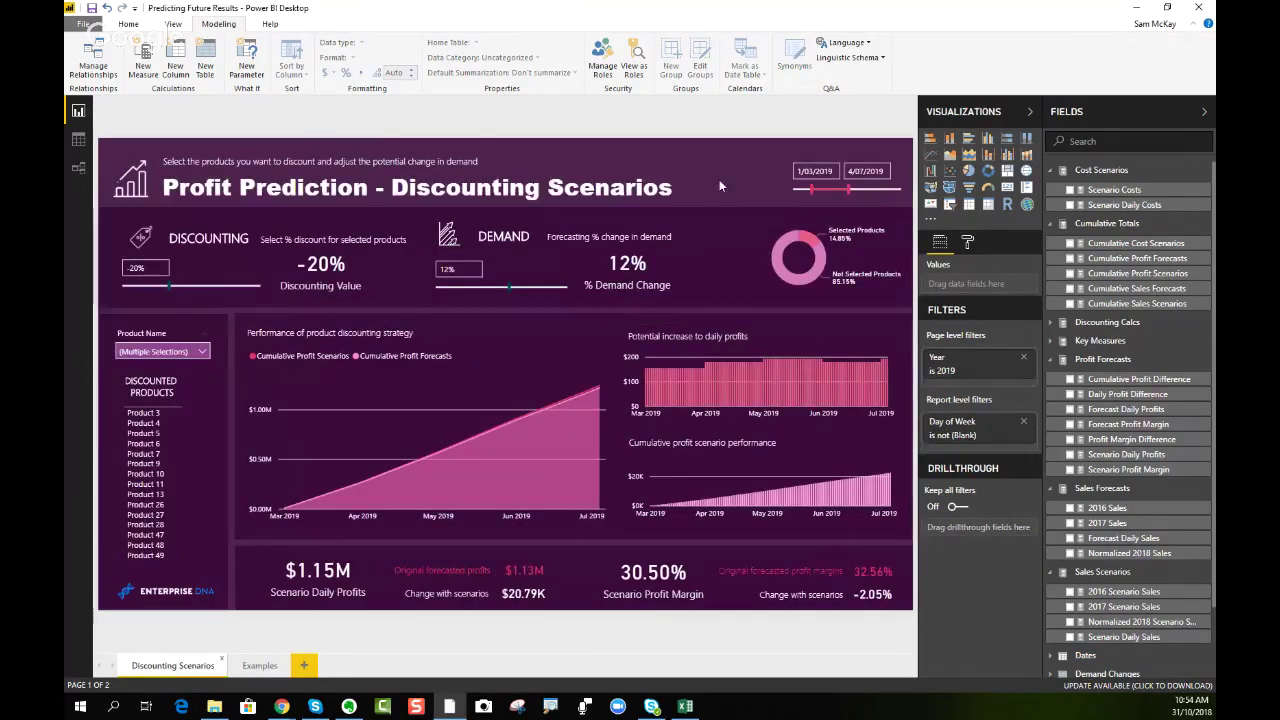
# Step: On the Discounting Scenarios page, set the date range to 3/10/2019–22/12/2019 and add Products 20, 21, 22 and 24 to the discounted products
pyautogui.moveTo(823, 182); pyautogui.dragTo(880, 195)
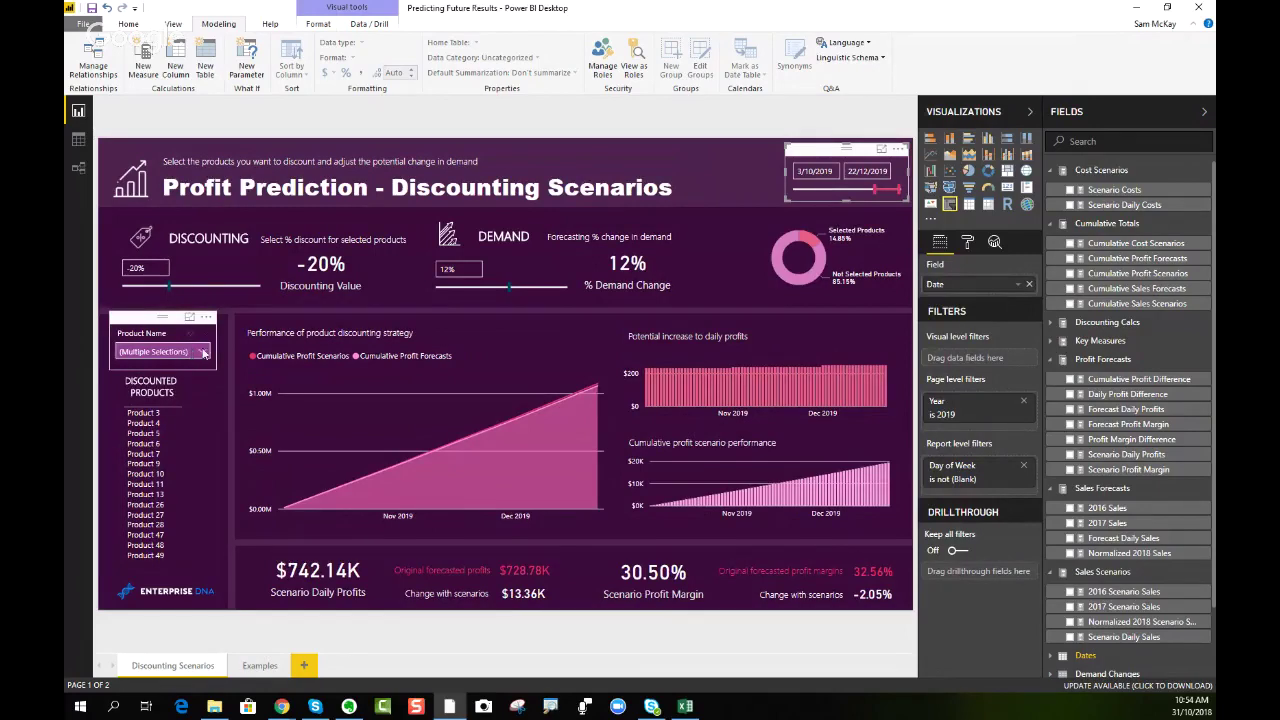
pyautogui.click(203, 352)
pyautogui.scroll(-5, 150, 430)
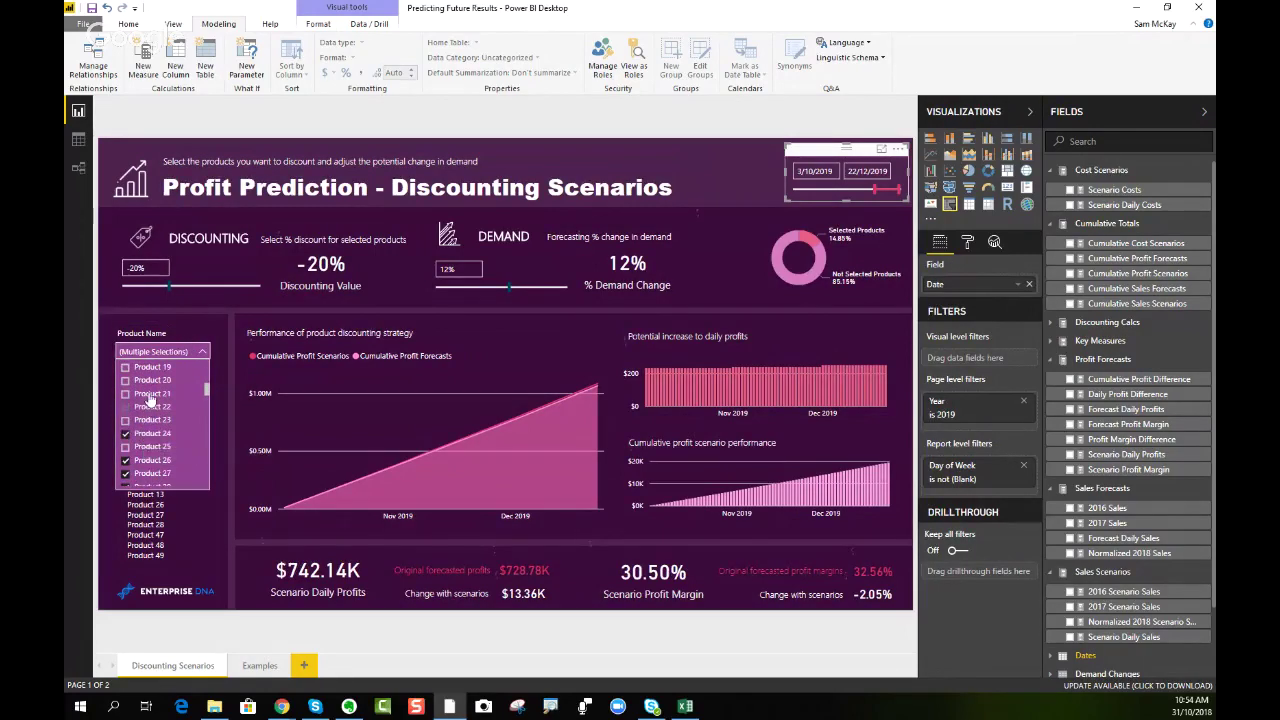
pyautogui.click(150, 380)
pyautogui.click(150, 406)
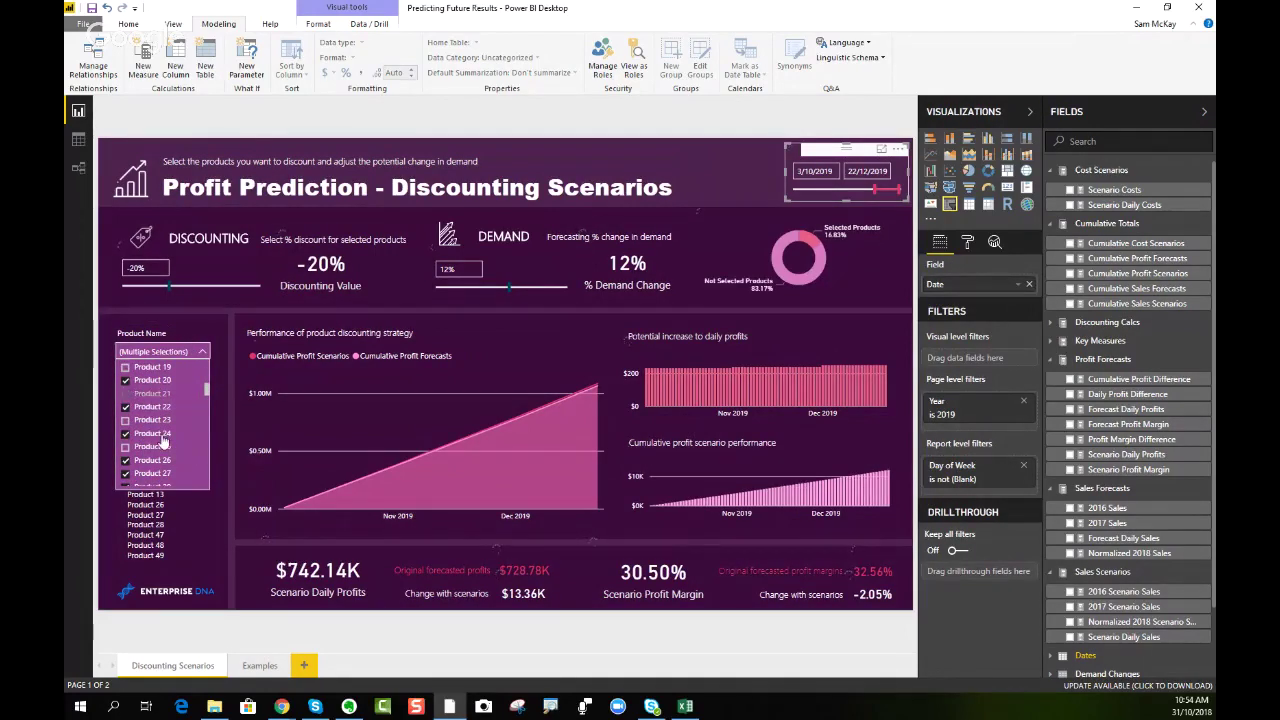
pyautogui.scroll(-10, 150, 435)
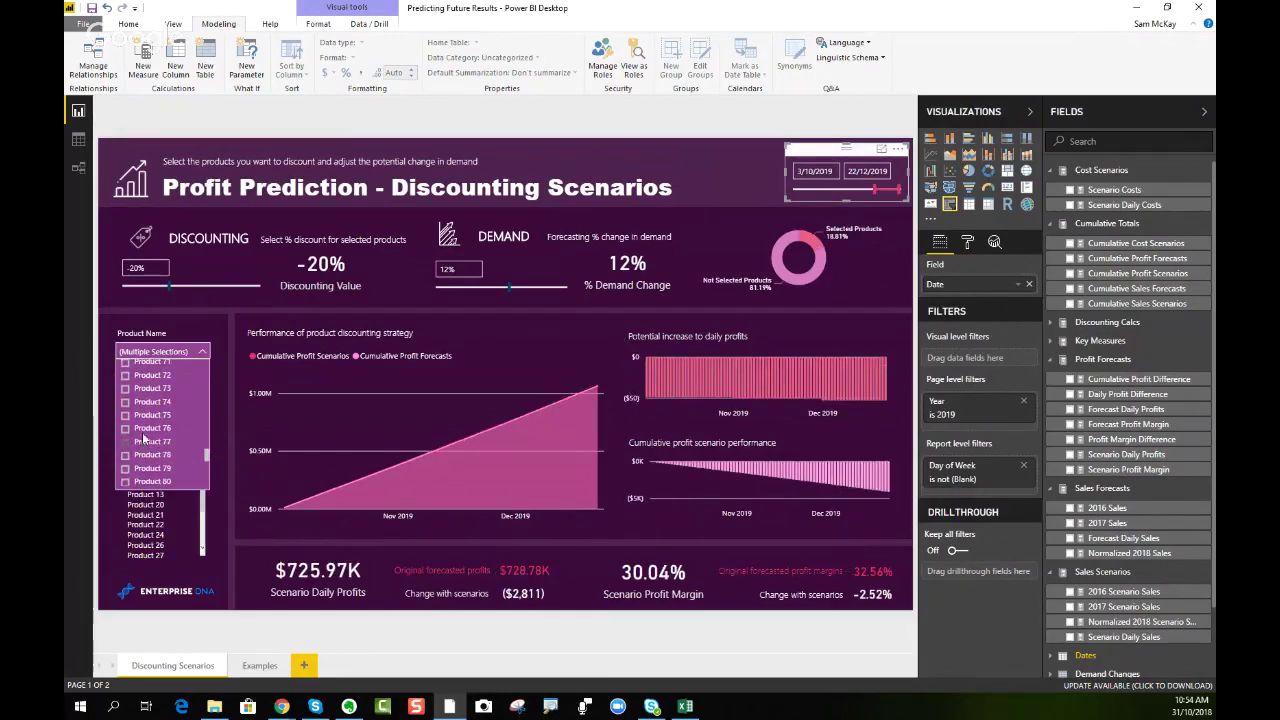
# Step: Extend the discounted product selection with more items, including Products 75, 77, 79, 90, 91 and 92
pyautogui.click(145, 428)
pyautogui.click(147, 441)
pyautogui.click(148, 415)
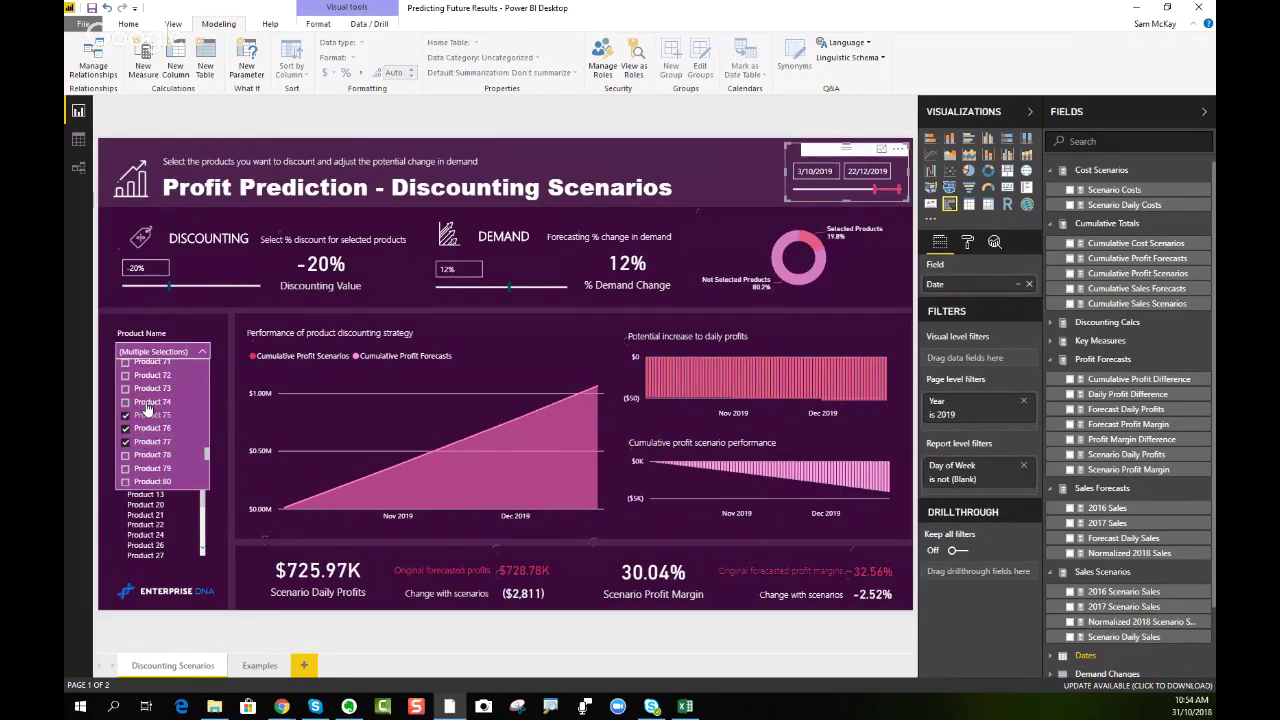
pyautogui.click(148, 428)
pyautogui.click(148, 401)
pyautogui.click(148, 388)
pyautogui.click(140, 468)
pyautogui.scroll(-3, 145, 463)
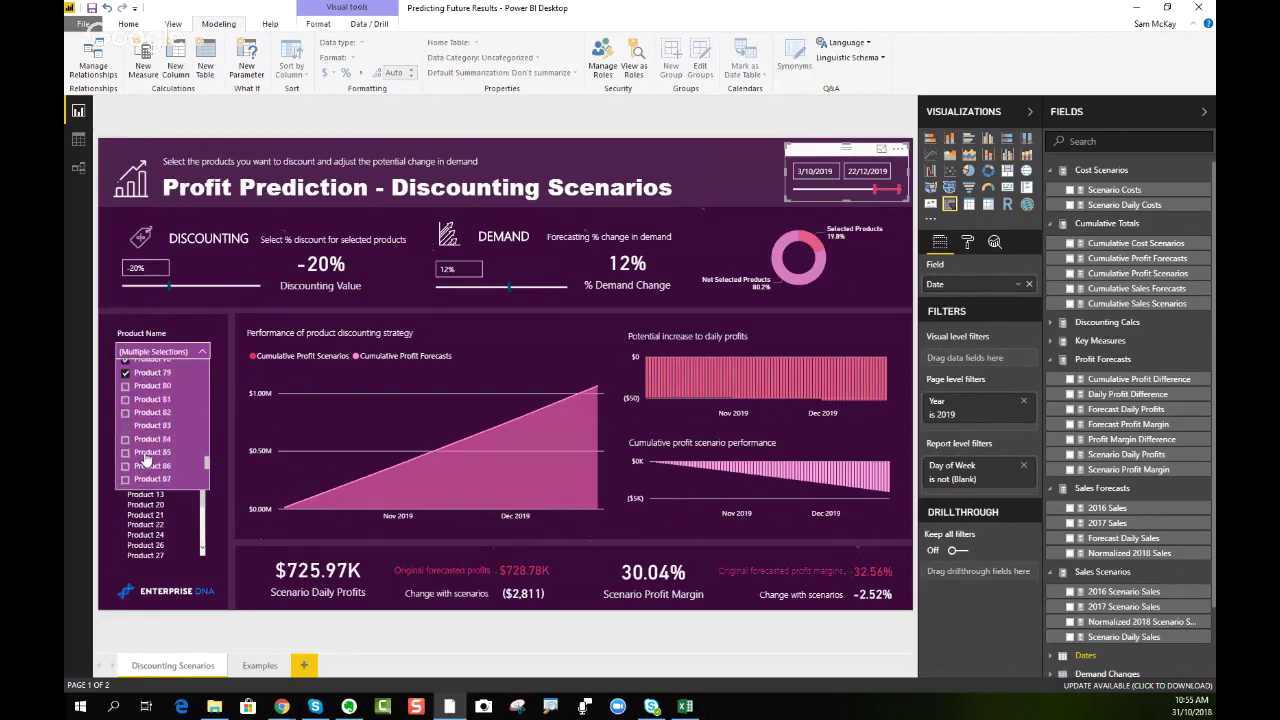
pyautogui.scroll(-3, 145, 463)
pyautogui.click(145, 451)
pyautogui.click(145, 437)
pyautogui.click(145, 424)
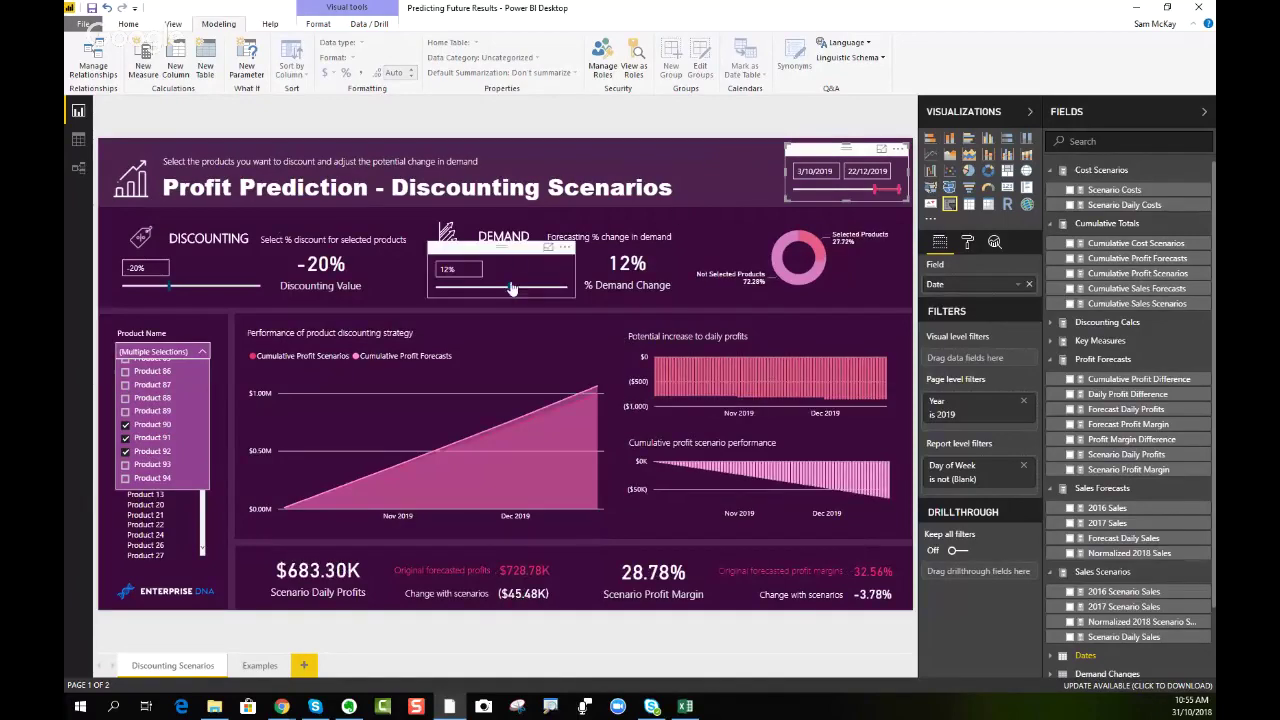
# Step: Raise the forecast demand change to 24% and close the product selection list
pyautogui.moveTo(509, 289); pyautogui.dragTo(548, 296)
pyautogui.click(732, 179)
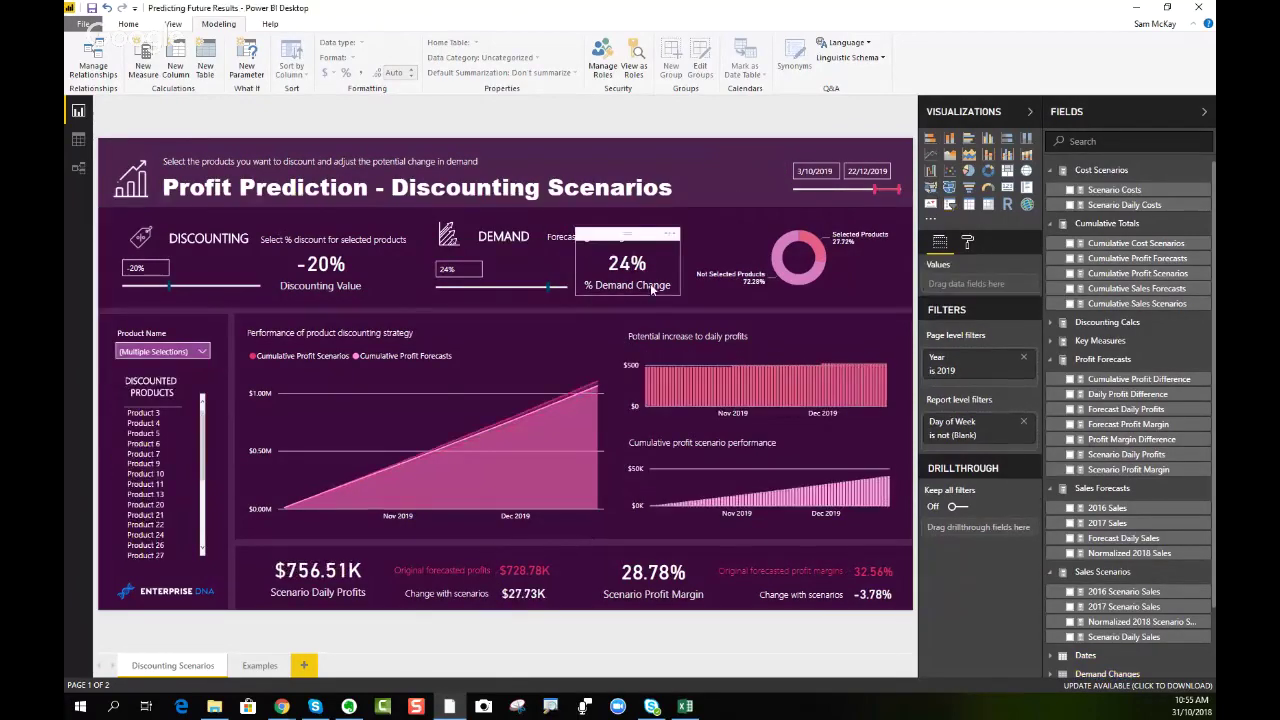